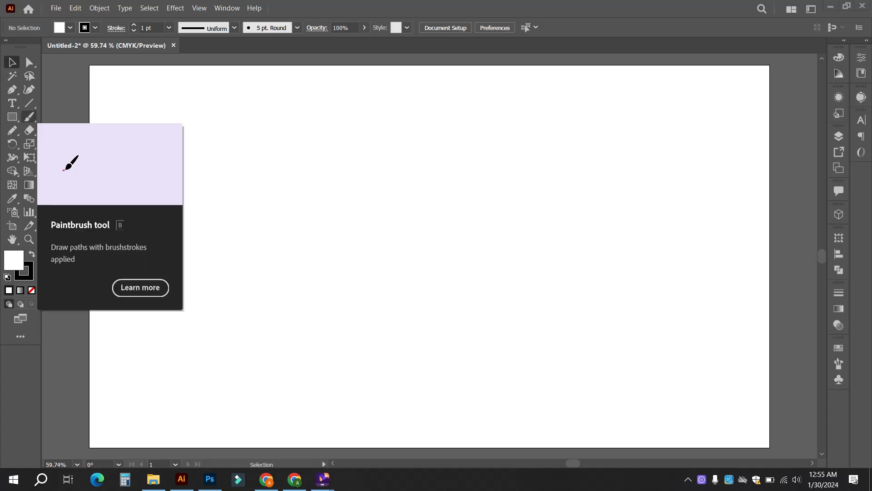
Paint eight curved strokes across the artboard with the Paintbrush and the 5 pt. Round brush, and clear them
click(29, 116)
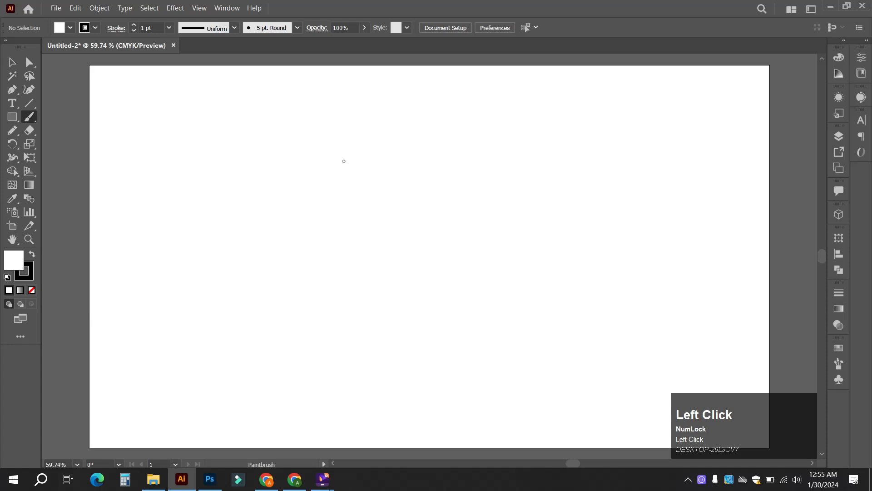
drag(277, 126, 379, 235)
mouse_move(260, 175)
mouse_down()
mouse_move(313, 292)
mouse_move(327, 299)
mouse_up()
drag(144, 185, 267, 360)
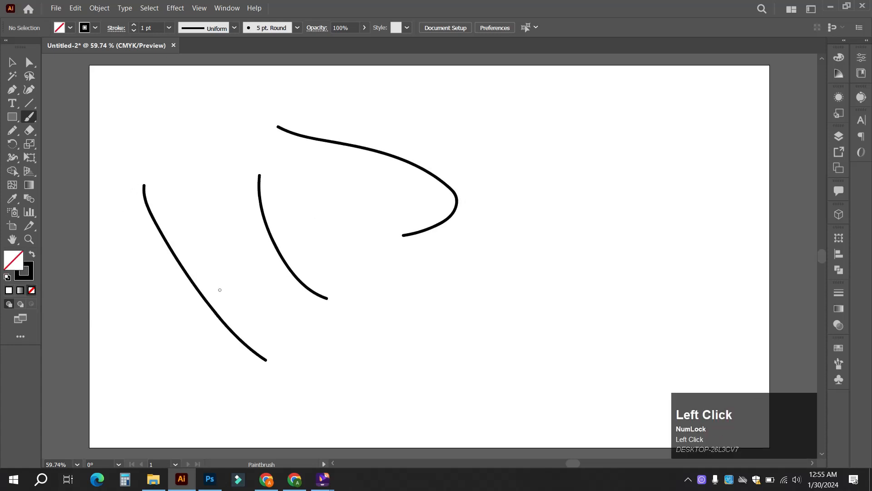
drag(165, 126, 298, 320)
mouse_move(240, 107)
mouse_down()
mouse_move(306, 98)
mouse_move(554, 122)
mouse_up()
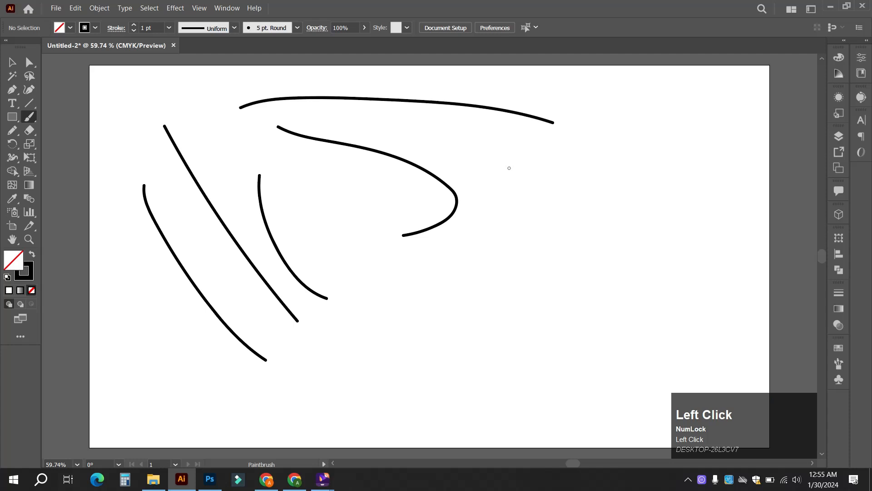
drag(509, 168, 436, 328)
drag(562, 216, 492, 390)
mouse_move(611, 184)
mouse_down()
mouse_move(619, 273)
mouse_move(589, 356)
mouse_up()
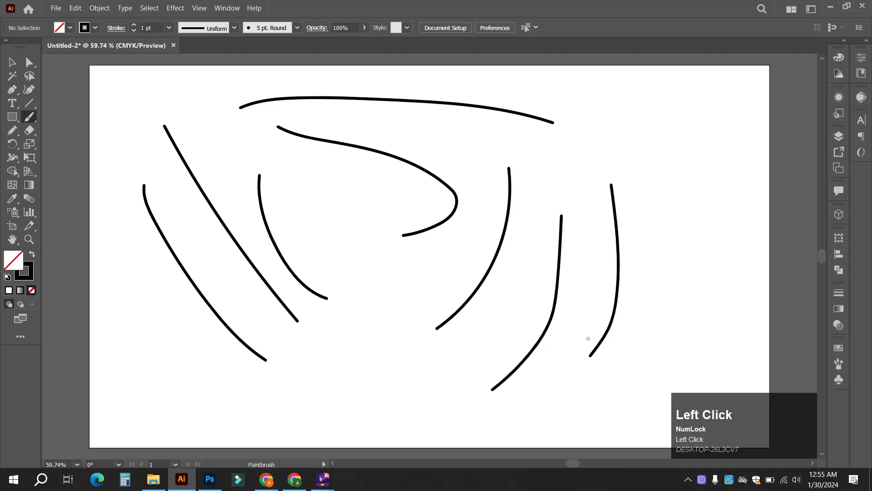
click(12, 62)
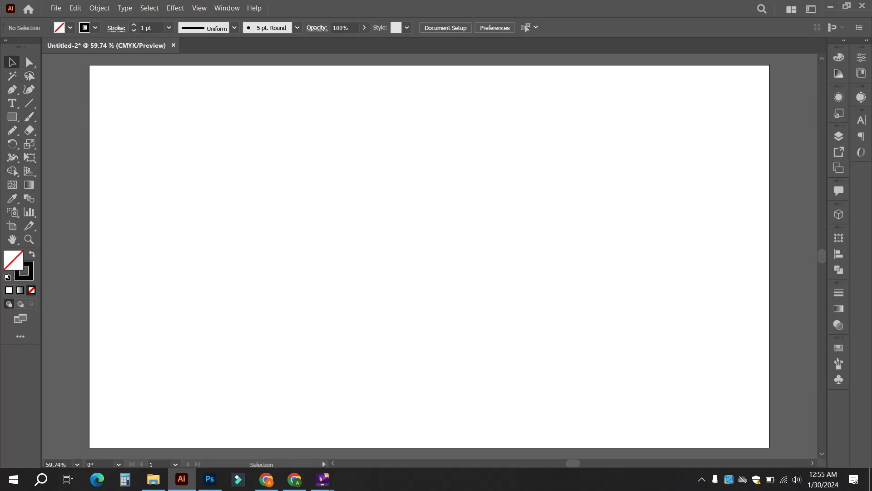
Paint a diagonal stroke and a winding S-shaped stroke below it with the Paintbrush, and delete both
click(29, 116)
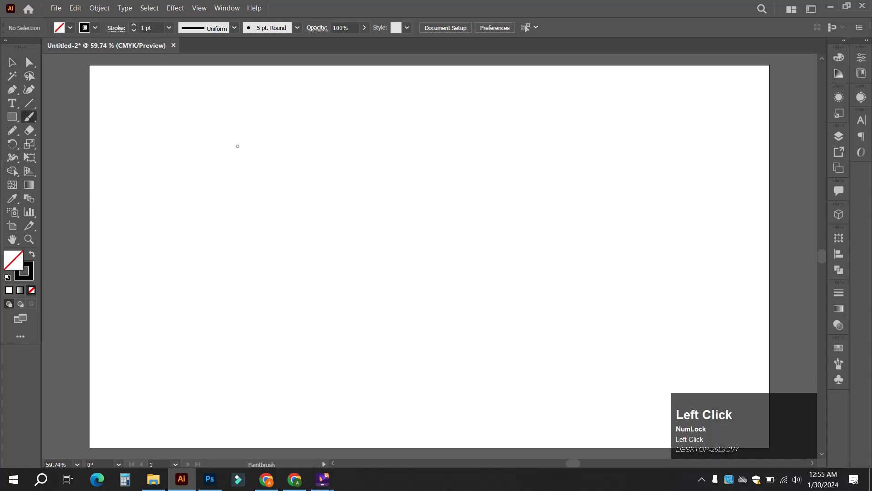
drag(239, 139, 457, 220)
mouse_move(240, 181)
mouse_down()
mouse_move(282, 230)
mouse_move(384, 253)
mouse_move(385, 280)
mouse_move(358, 289)
mouse_move(272, 280)
mouse_move(265, 302)
mouse_move(282, 323)
mouse_move(445, 321)
mouse_up()
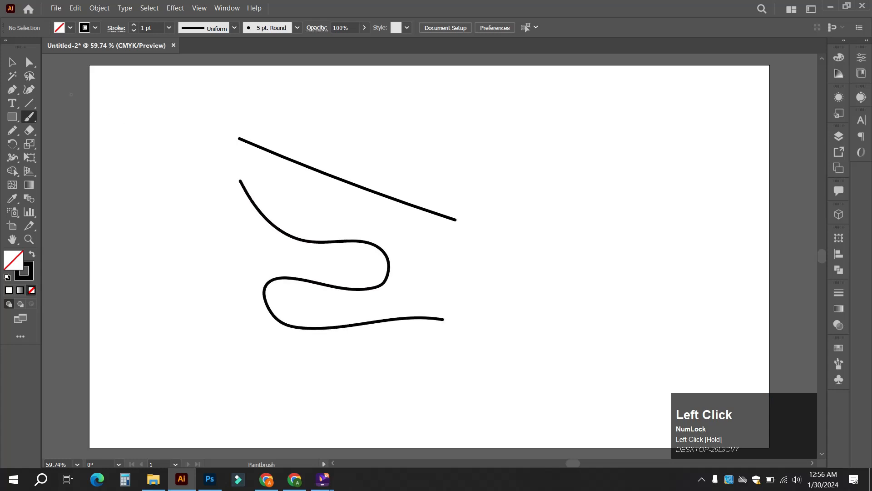
click(12, 62)
drag(159, 129, 437, 400)
key(Delete)
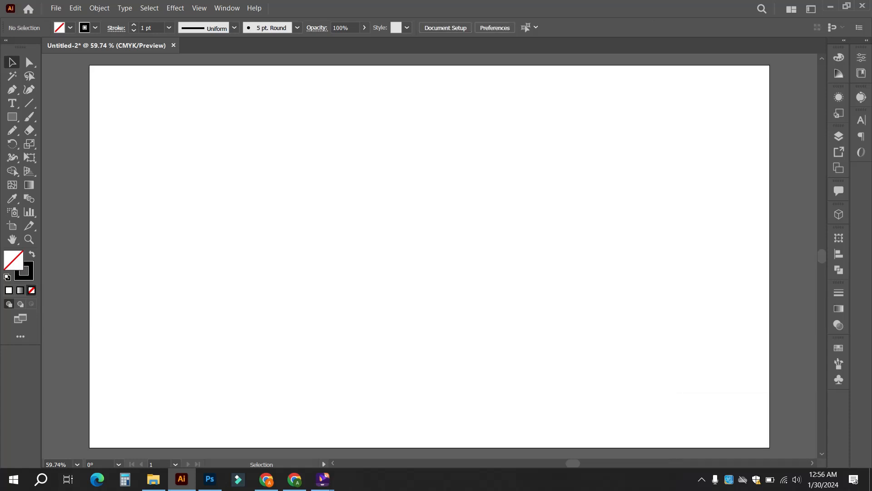
Paint four separate curved strokes across the artboard with the Paintbrush, and delete them all
click(29, 117)
mouse_move(179, 123)
mouse_down()
mouse_move(259, 254)
mouse_move(256, 268)
mouse_up()
drag(411, 189, 292, 317)
drag(164, 264, 353, 377)
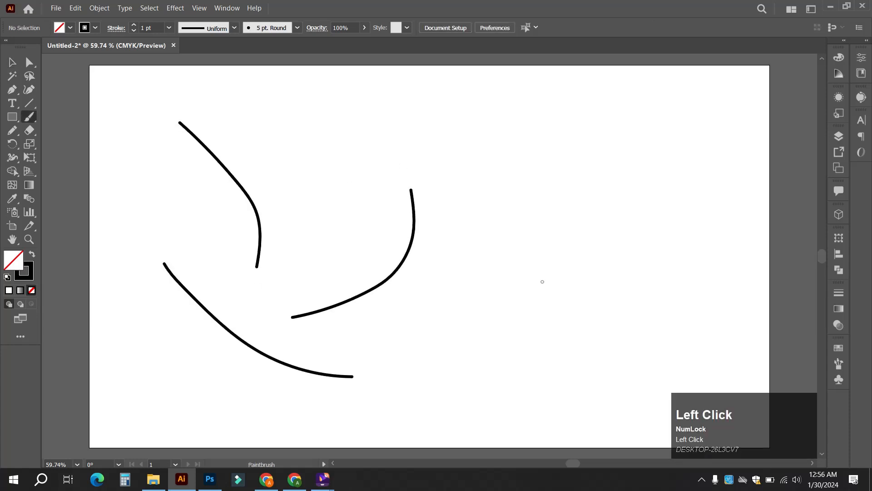
drag(599, 203, 550, 327)
click(12, 63)
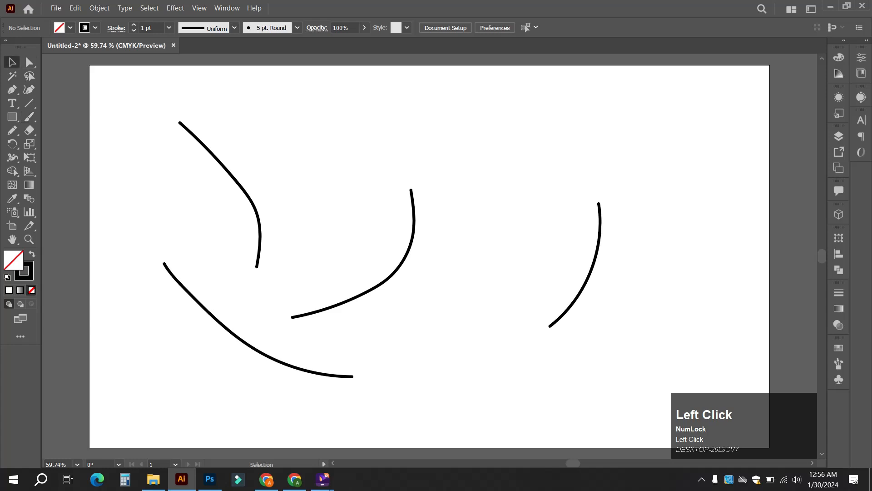
mouse_move(153, 142)
mouse_down()
mouse_move(401, 286)
mouse_move(622, 358)
mouse_up()
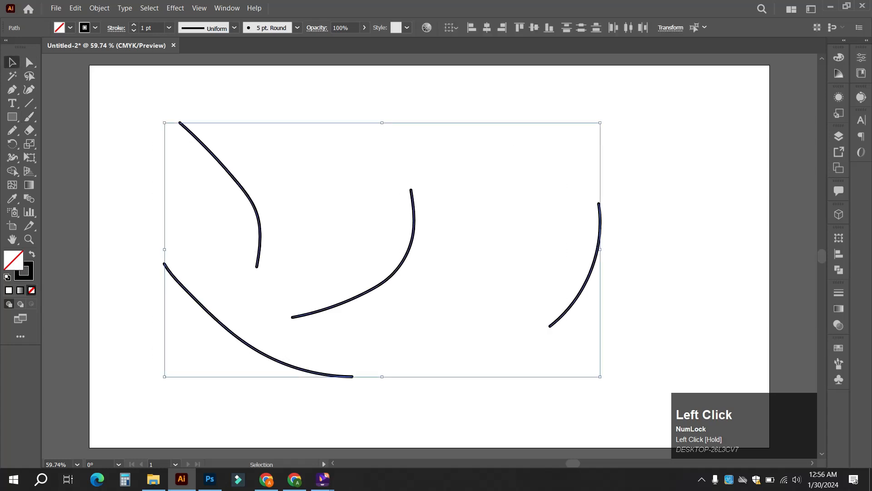
key(Delete)
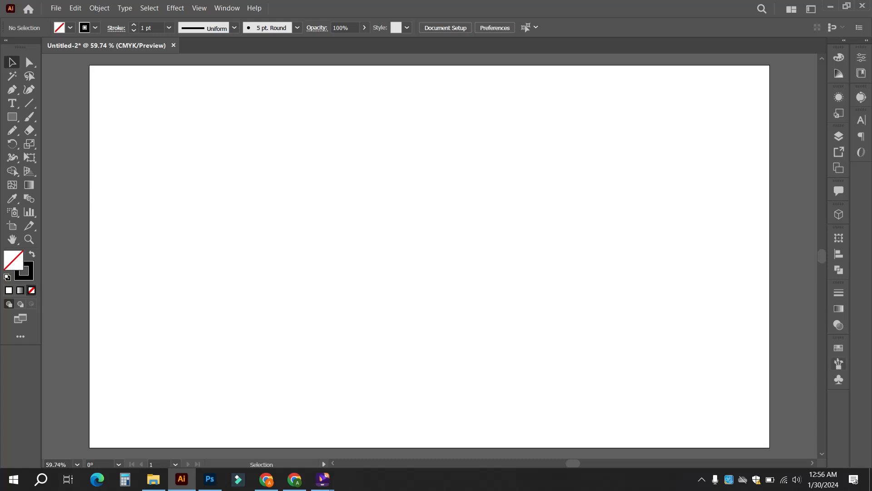
Show the Brushes panel, undock it, and make it tall enough to list every brush beside the artboard
click(839, 364)
click(838, 363)
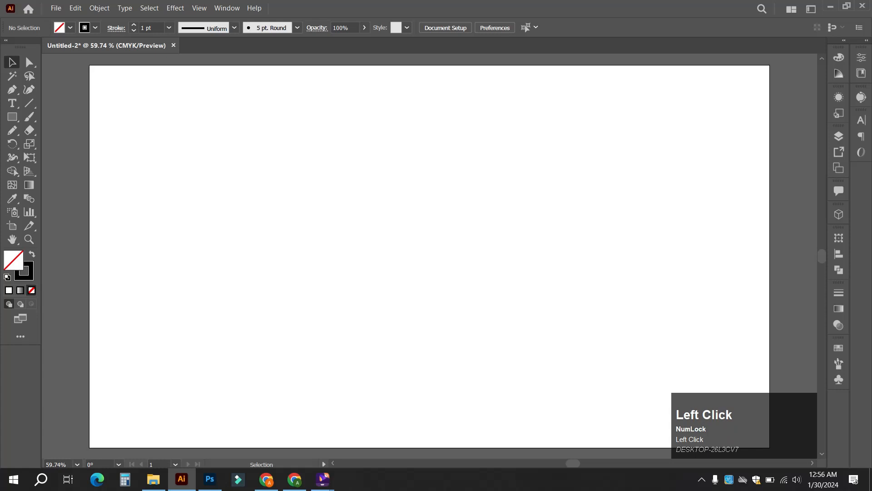
click(227, 8)
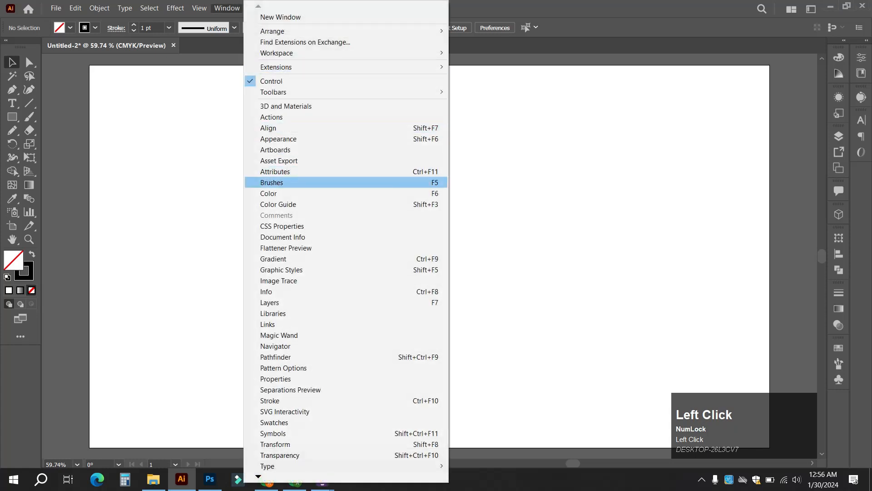
click(272, 183)
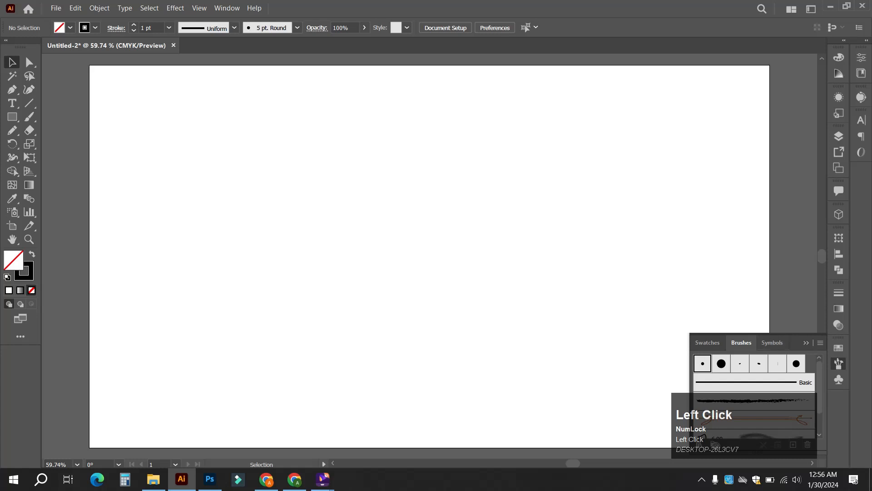
mouse_move(792, 340)
mouse_down()
mouse_move(711, 107)
mouse_move(734, 108)
mouse_up()
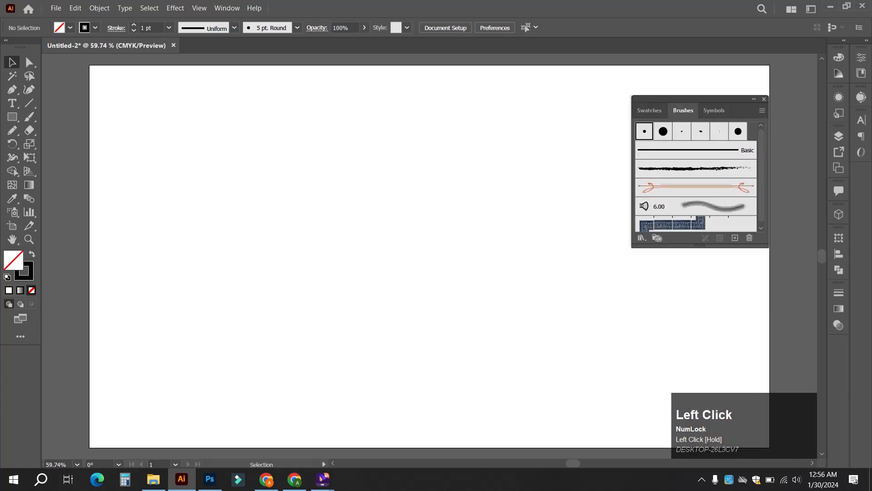
drag(700, 246, 700, 304)
drag(700, 98, 741, 110)
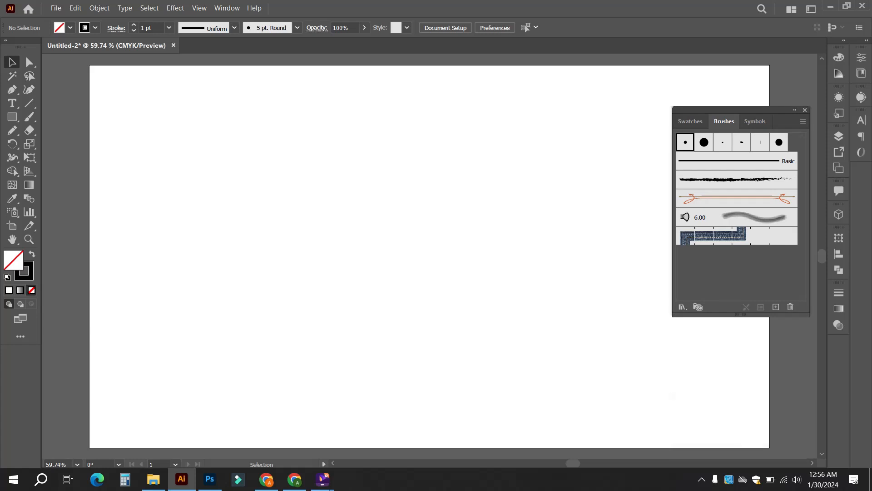
Try out several calligraphic brush presets, including 3 pt. Oval and the touch calligraphic brush, and return to 5 pt. Round
click(742, 142)
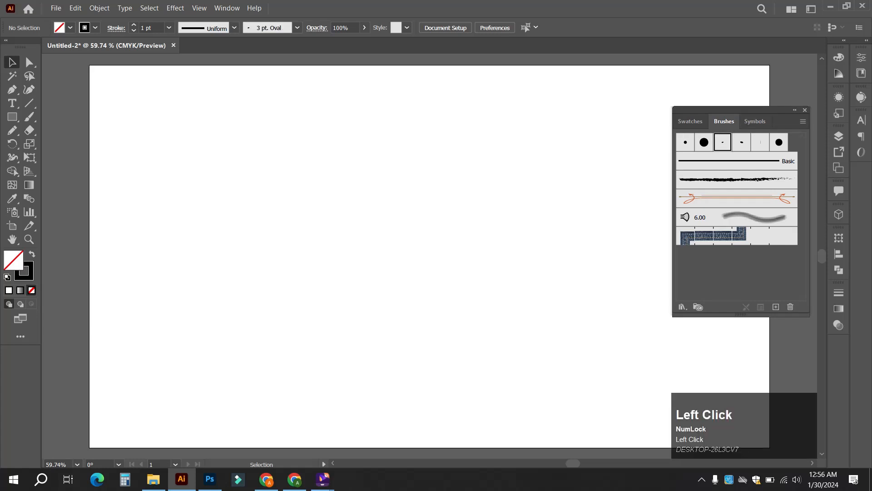
click(761, 142)
click(779, 142)
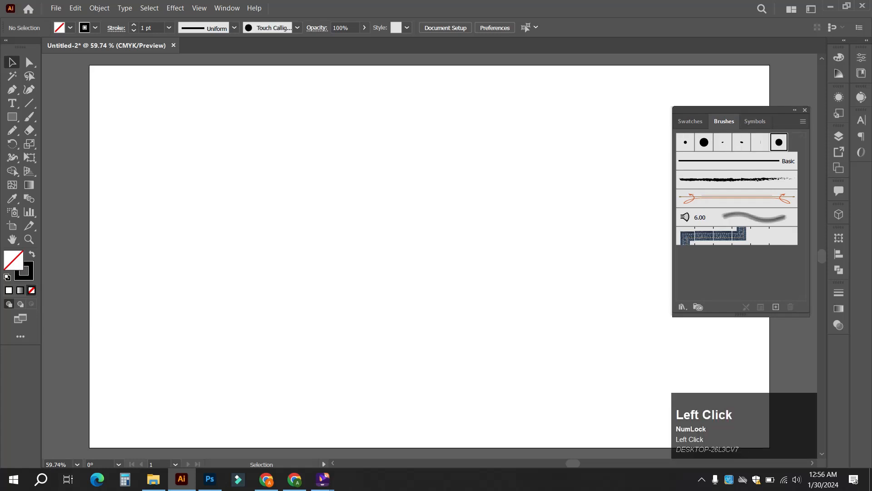
click(686, 142)
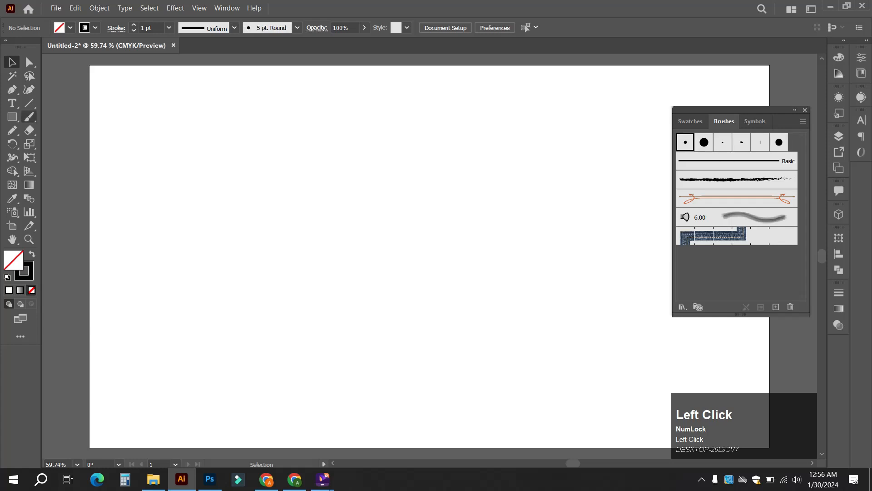
Paint three curved strokes in the middle of the artboard with the 5 pt. Round brush, and delete them
key(b)
drag(289, 171, 354, 283)
drag(387, 194, 448, 322)
drag(474, 210, 484, 310)
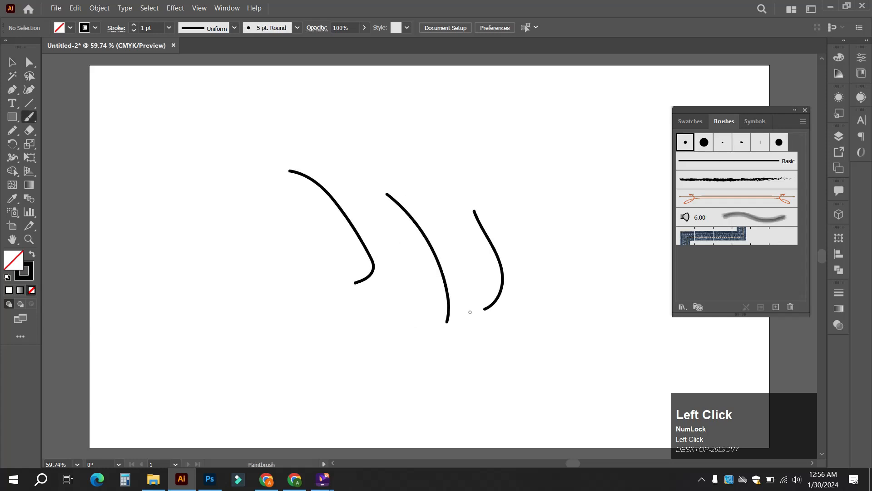
key(v)
mouse_move(216, 141)
mouse_down()
mouse_move(244, 173)
mouse_move(516, 355)
mouse_up()
key(Delete)
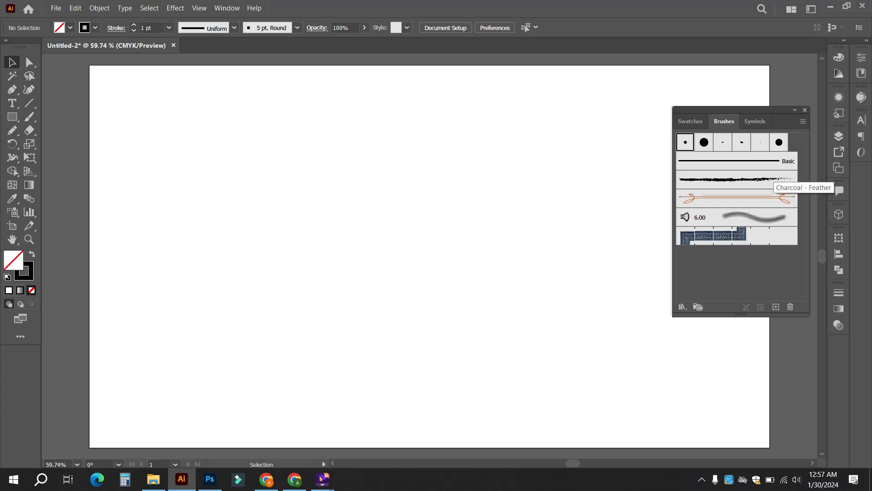
Paint six curved strokes spread over the artboard using the Charcoal - Feather brush
click(768, 179)
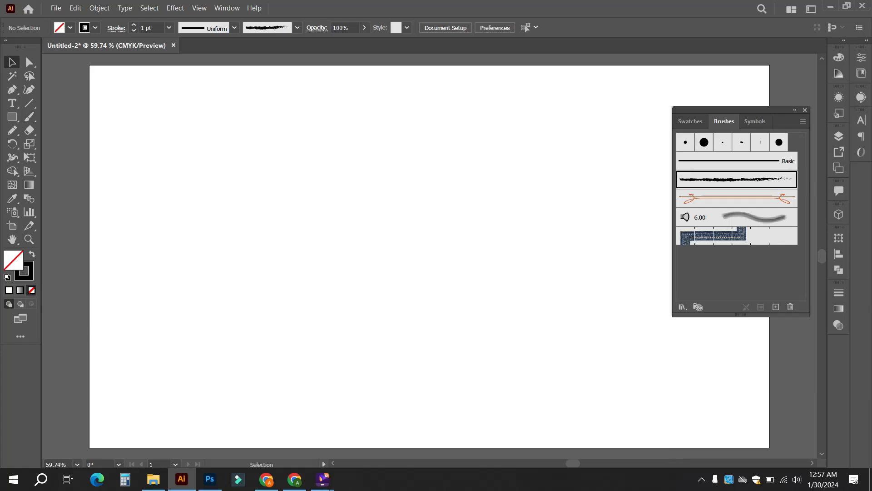
click(29, 116)
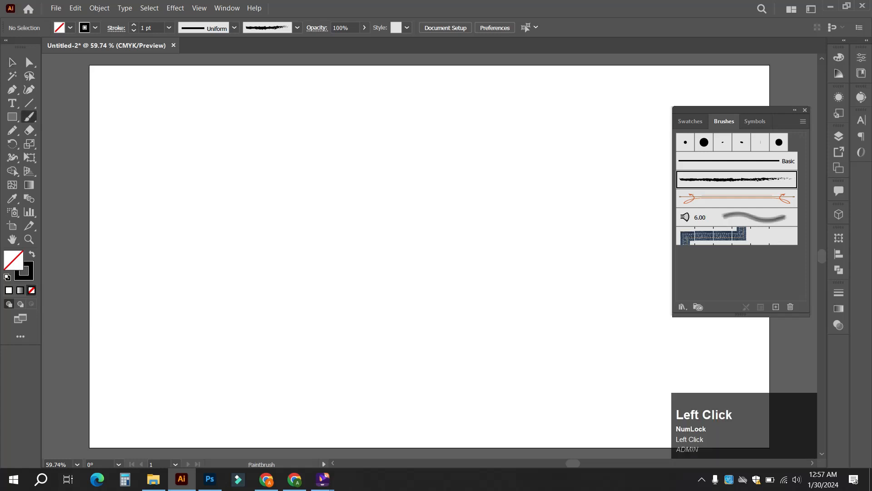
drag(308, 129, 419, 202)
drag(277, 199, 392, 241)
drag(470, 164, 486, 311)
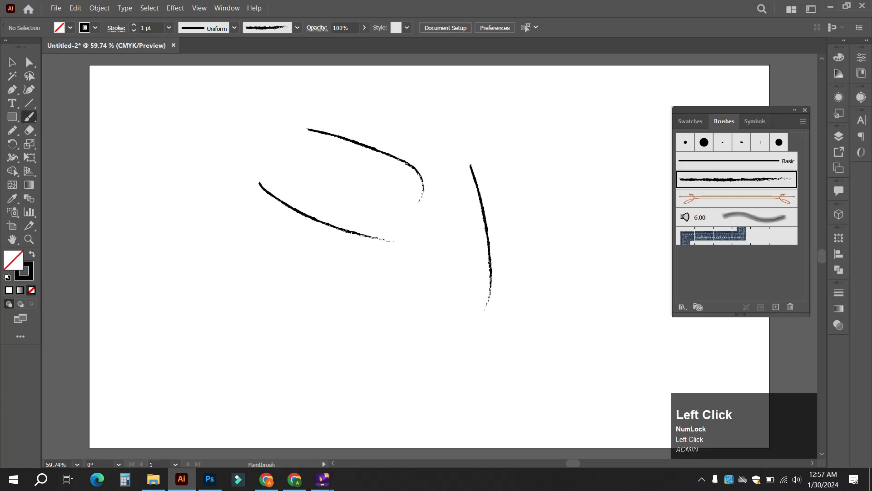
drag(554, 306, 553, 311)
mouse_move(457, 207)
mouse_down()
mouse_move(328, 354)
mouse_move(308, 352)
mouse_up()
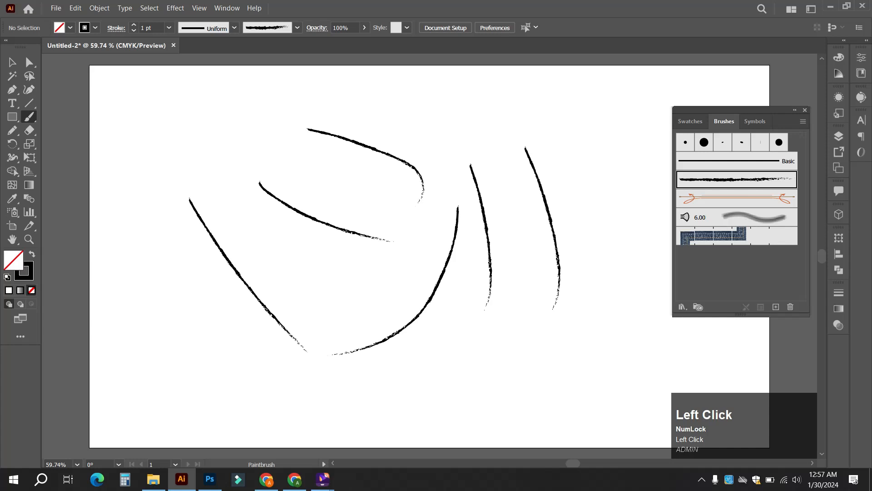
Paint a very short Charcoal - Feather stroke and a long curved one between the existing upper strokes
scroll(340, 135, up, 6)
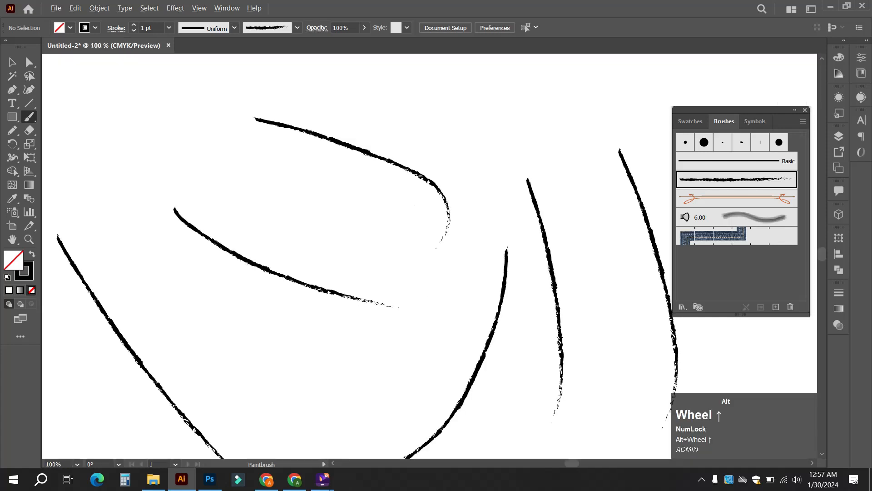
scroll(341, 136, down, 1)
scroll(337, 138, down, 5)
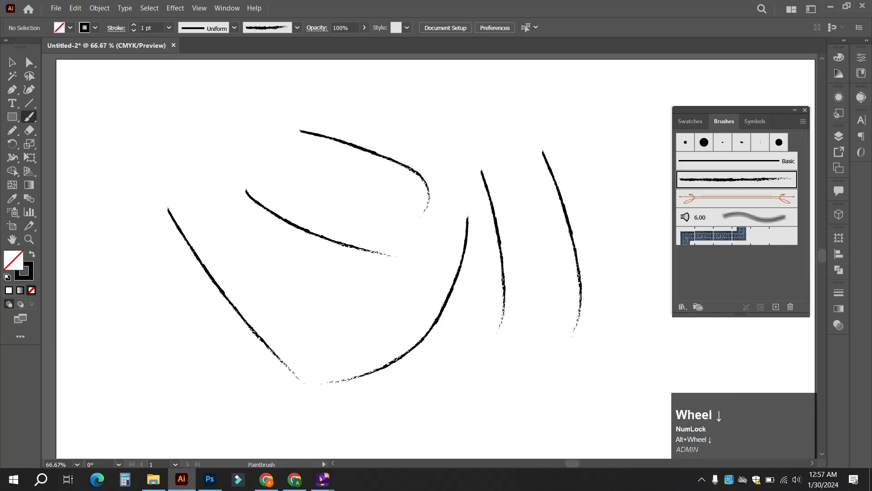
scroll(332, 172, up, 1)
scroll(331, 173, down, 2)
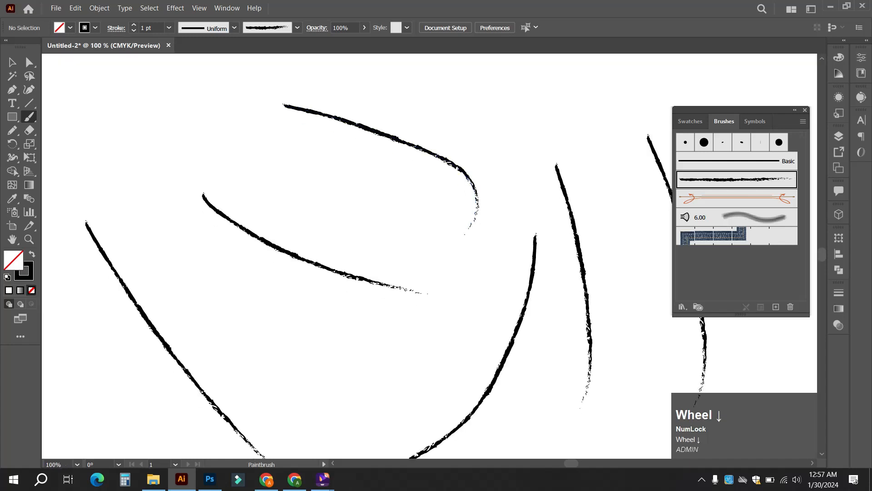
scroll(370, 156, down, 1)
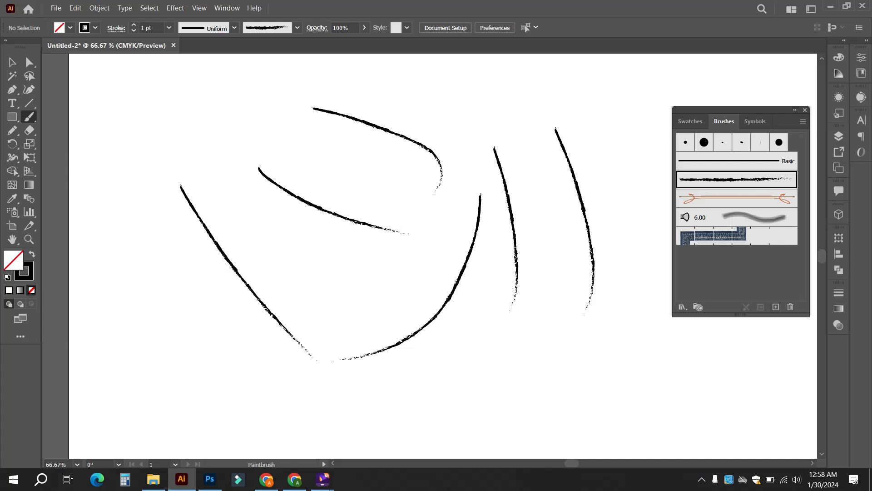
drag(228, 140, 243, 138)
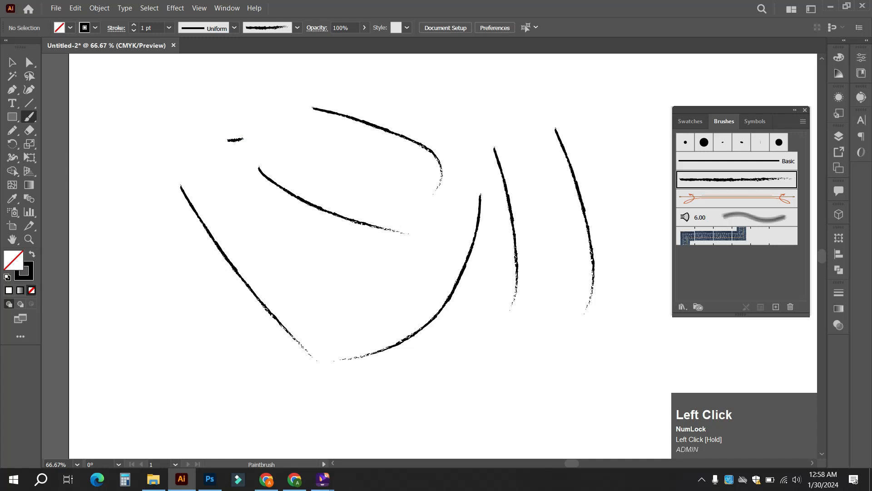
drag(212, 107, 311, 145)
drag(423, 210, 436, 256)
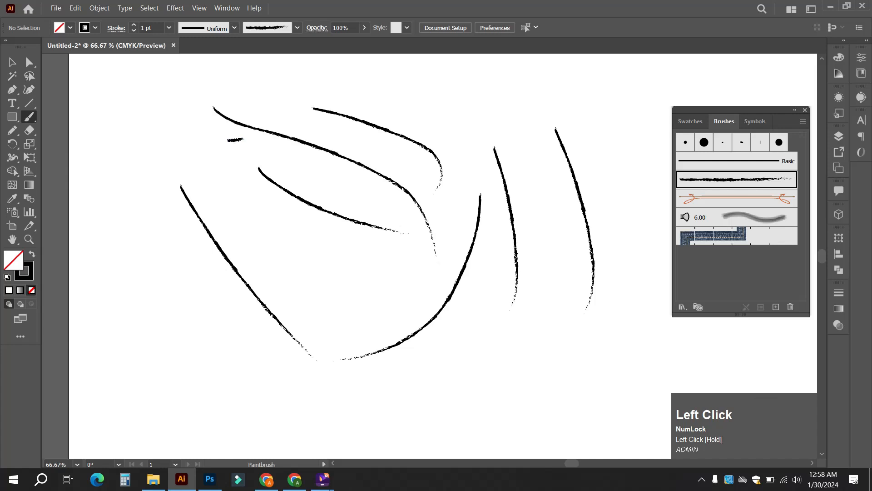
Examine up close how the charcoal texture differs between the very short stroke and the long one
scroll(245, 128, up, 2)
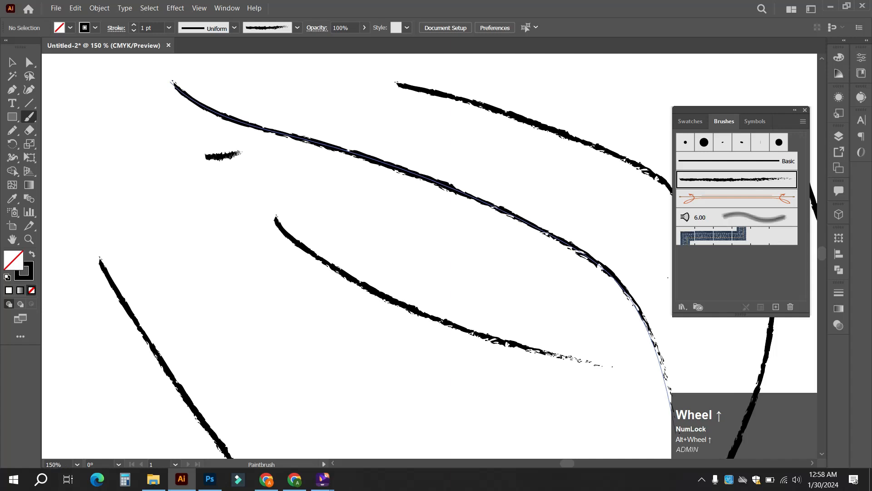
scroll(235, 151, up, 6)
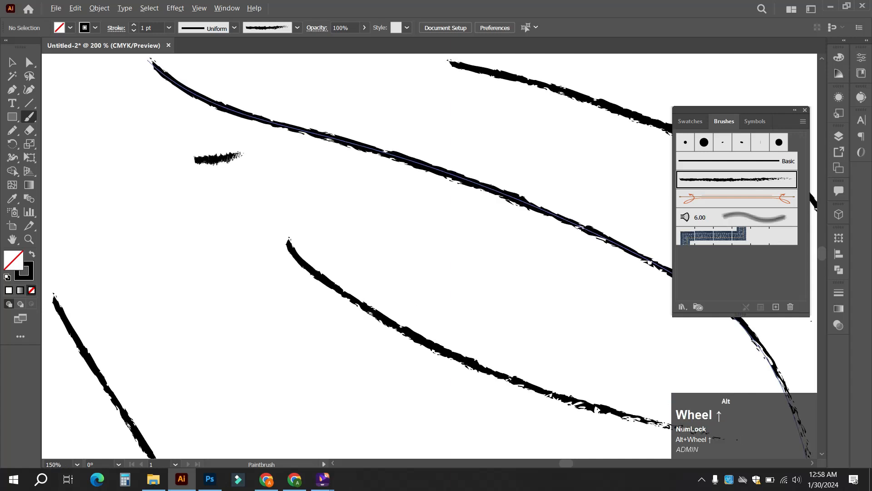
scroll(182, 163, down, 6)
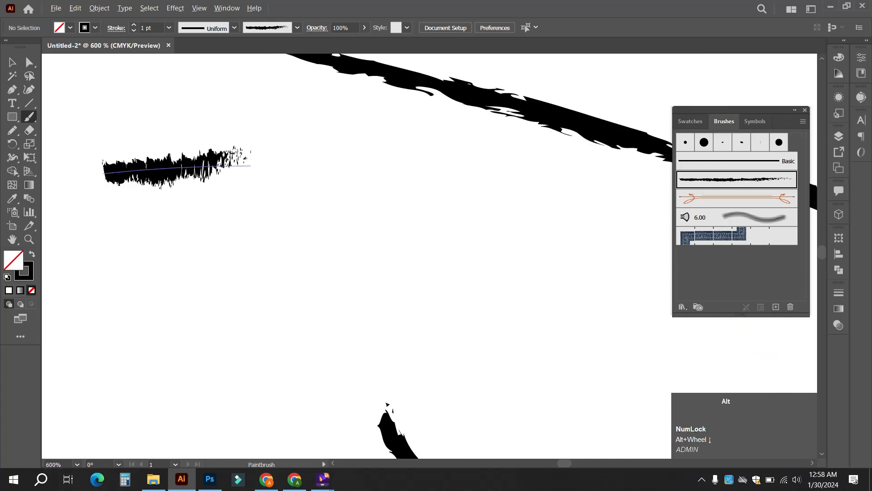
Paint three more curved Charcoal - Feather strokes: two above the existing upper strokes and one beside the long lower-left stroke
scroll(181, 164, down, 1)
scroll(182, 164, down, 1)
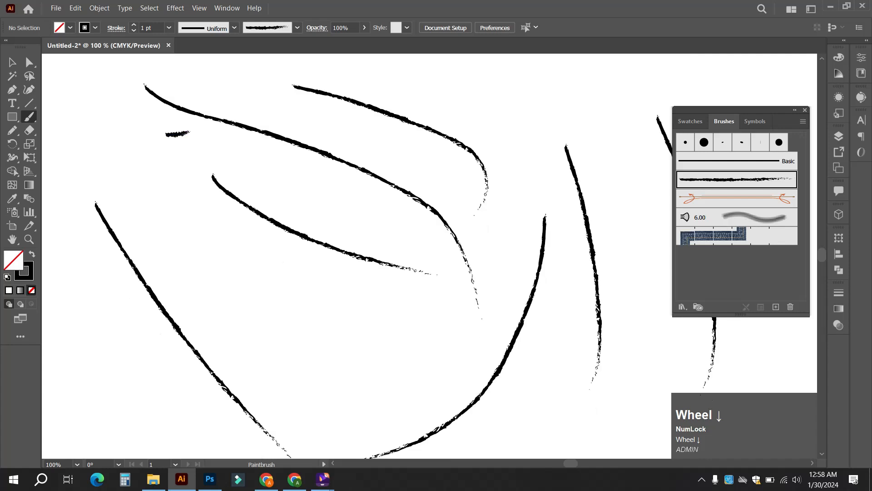
scroll(317, 255, down, 1)
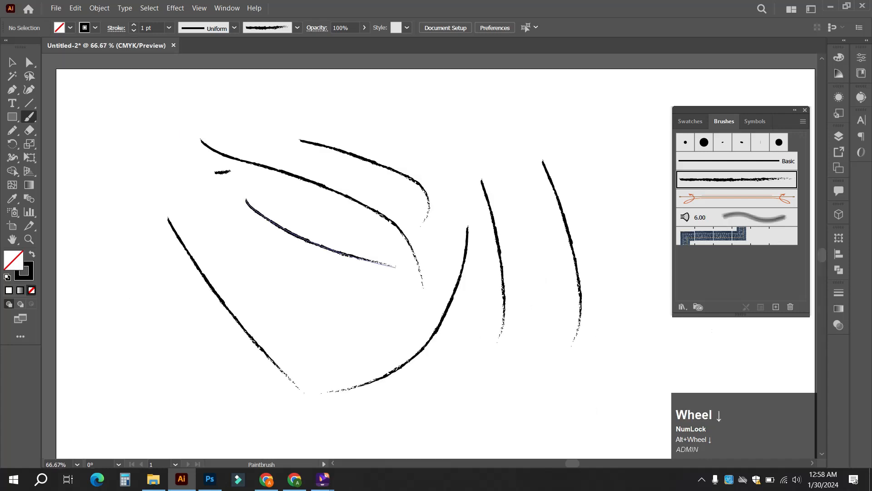
scroll(182, 182, down, 2)
scroll(130, 164, down, 1)
scroll(246, 171, up, 1)
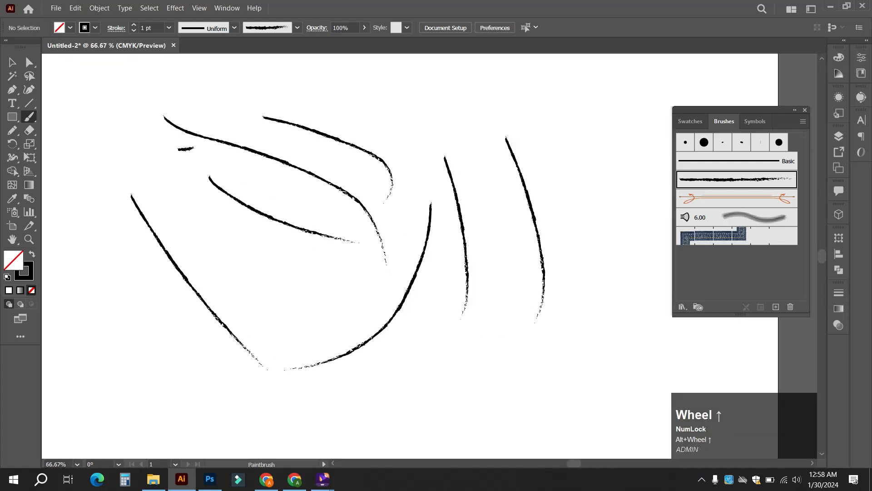
scroll(246, 172, up, 1)
drag(208, 94, 398, 175)
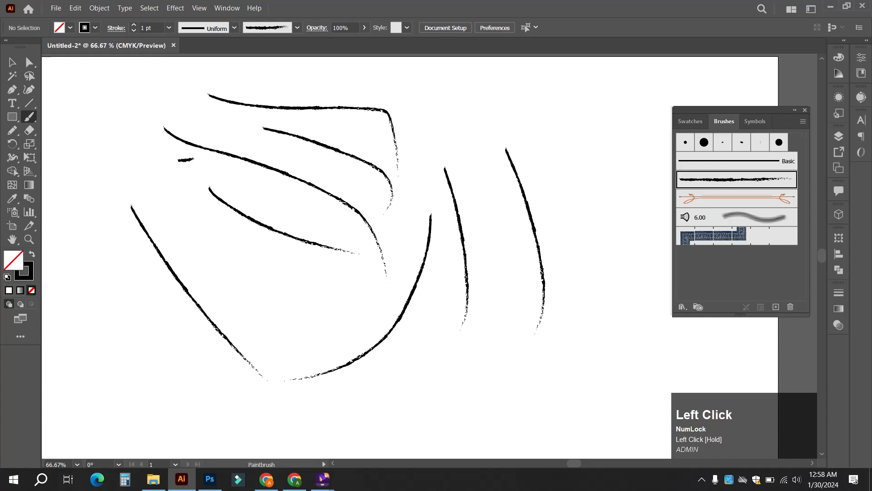
drag(404, 93, 444, 196)
drag(163, 171, 243, 272)
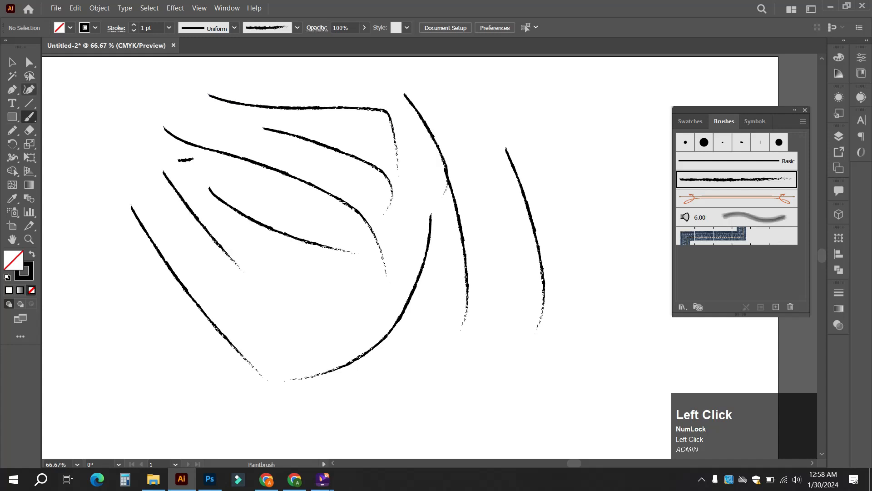
Delete all charcoal strokes from the artboard
click(12, 63)
mouse_move(102, 108)
mouse_down()
mouse_move(550, 342)
mouse_move(579, 349)
mouse_up()
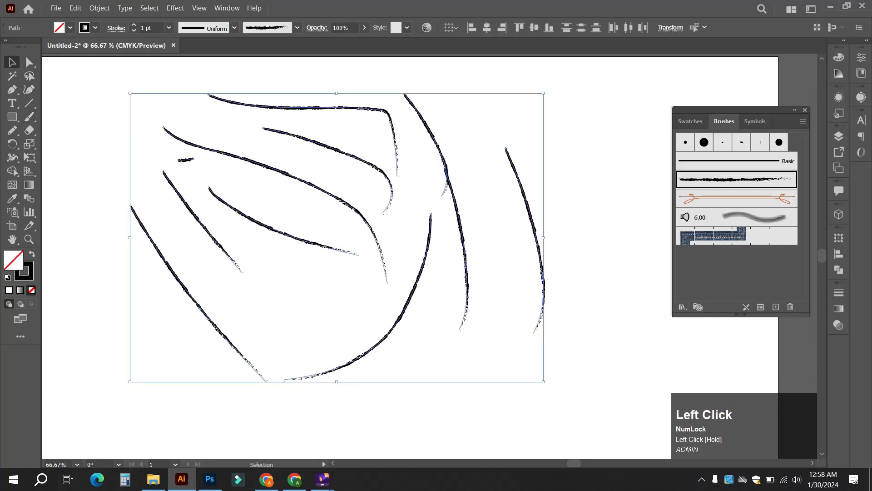
key(Delete)
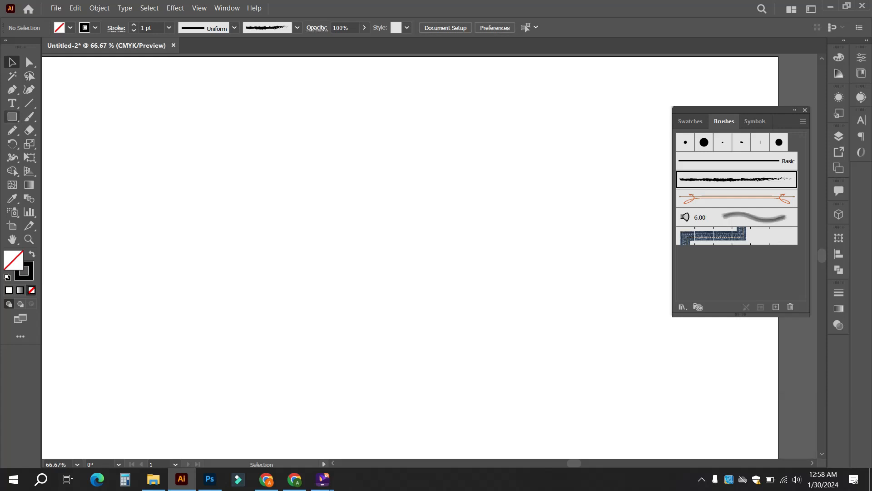
Draw an open S-shaped path with three anchor points across the middle of the artboard using the Pen tool
click(12, 116)
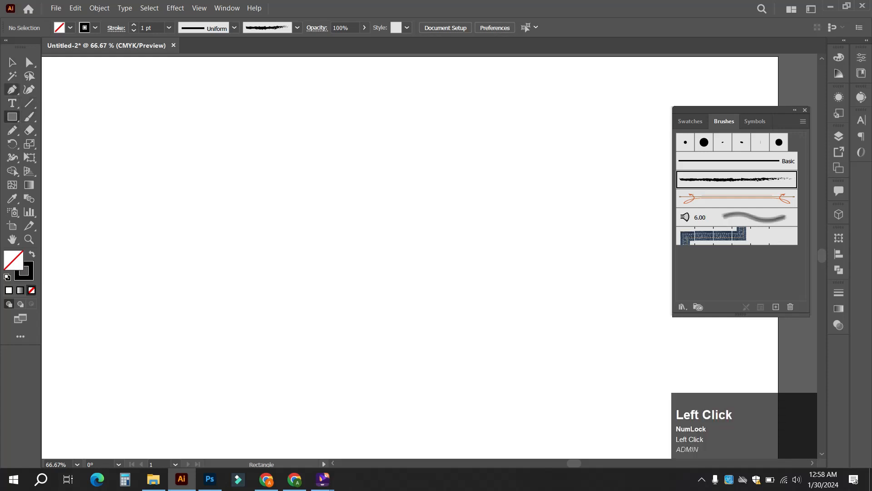
click(12, 90)
click(169, 175)
drag(342, 187, 419, 317)
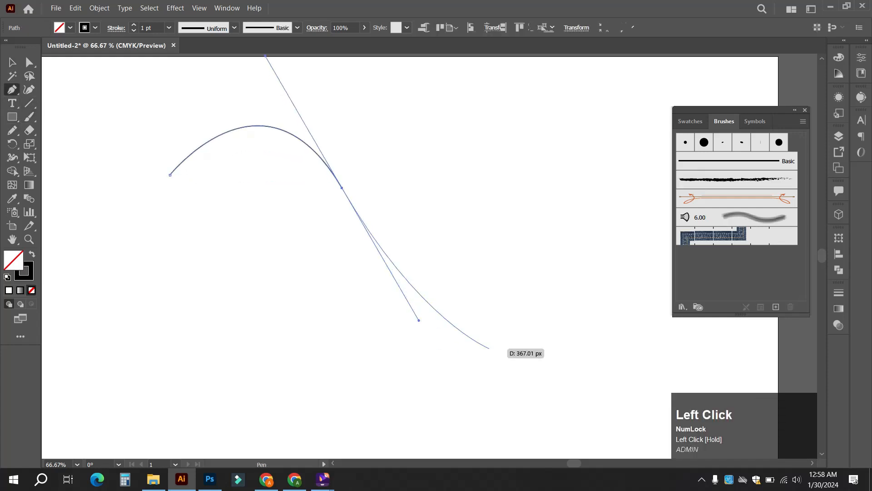
click(558, 274)
key(Escape)
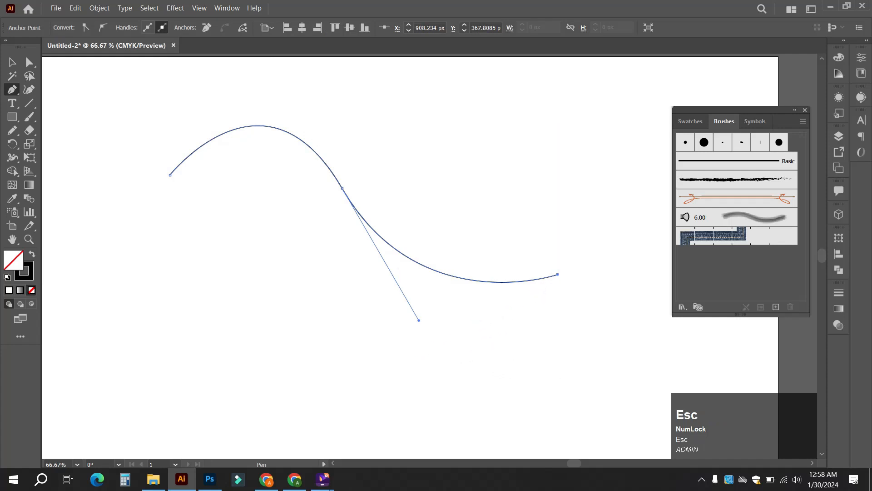
Apply the Charcoal - Feather brush to the S-shaped path, and delete the path
click(13, 63)
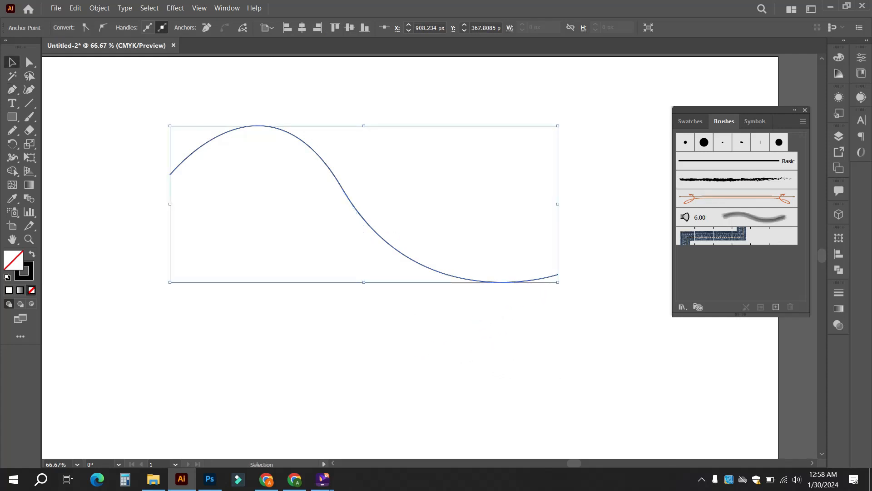
click(727, 180)
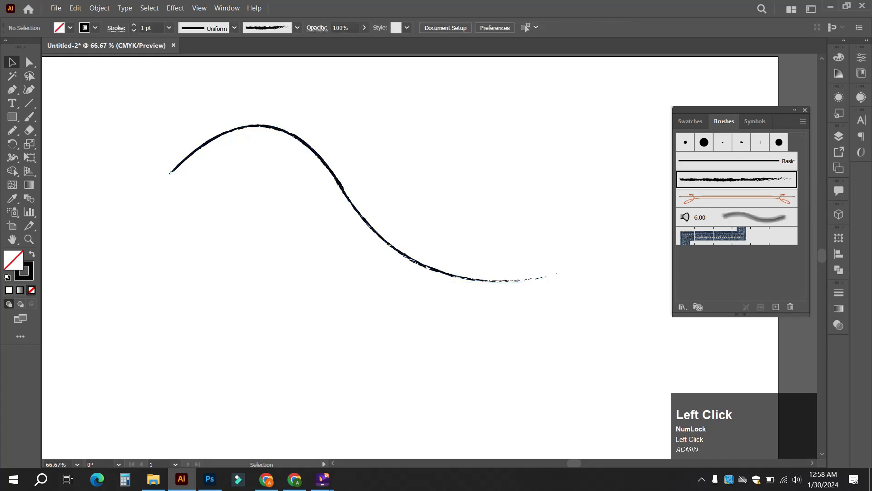
drag(295, 201, 363, 214)
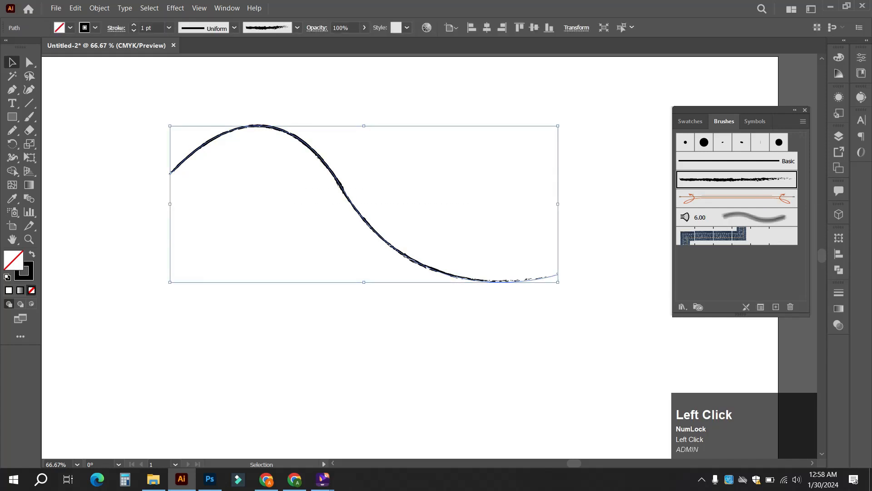
key(Delete)
Draw a circle about 352 px in diameter near the artboard's middle and apply the Charcoal - Feather brush to its outline
click(13, 117)
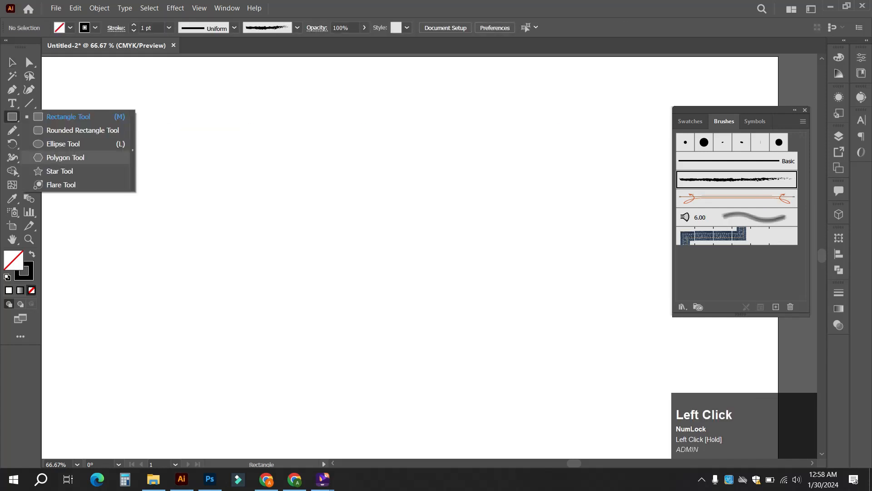
click(63, 143)
drag(329, 244, 411, 347)
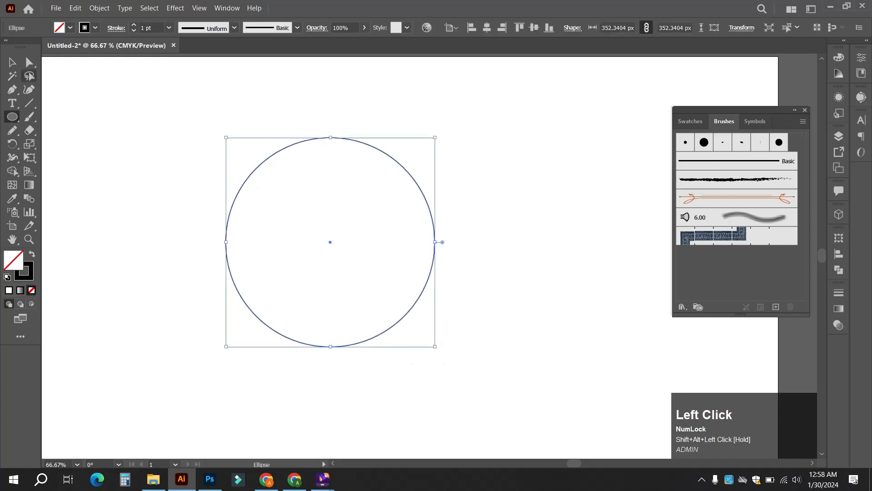
click(13, 62)
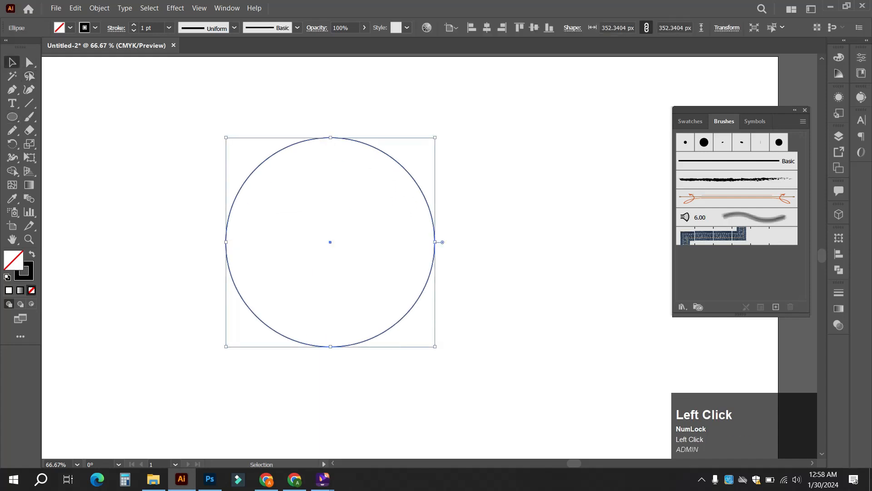
click(736, 179)
click(540, 204)
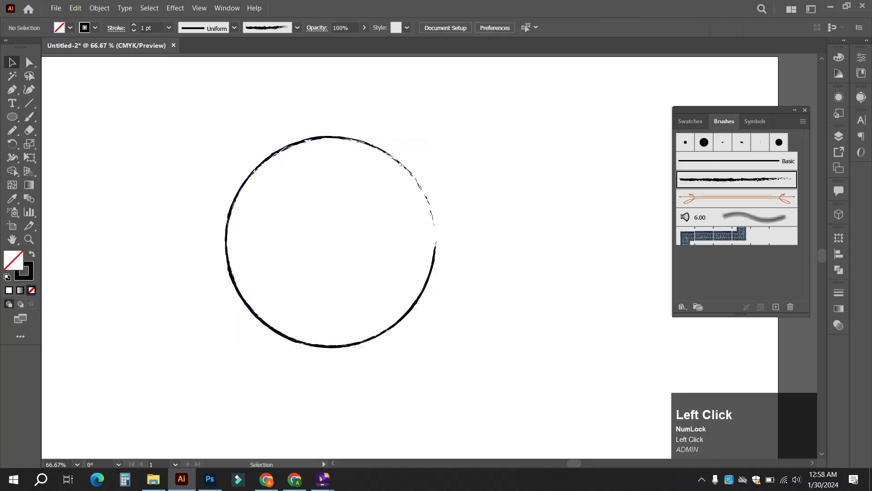
Try the orange ribbon art brush, the 6.00 bristle brush and the denim pattern brush on the circle, and delete it
drag(509, 339, 368, 195)
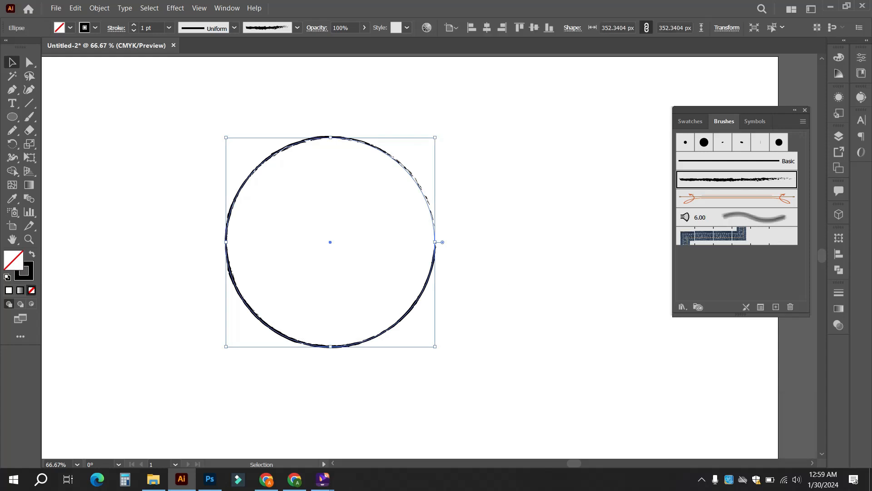
click(736, 198)
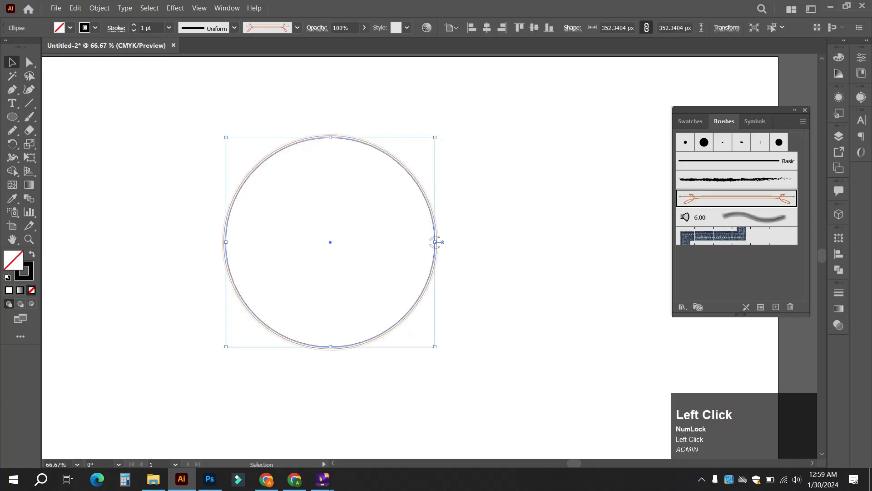
click(736, 218)
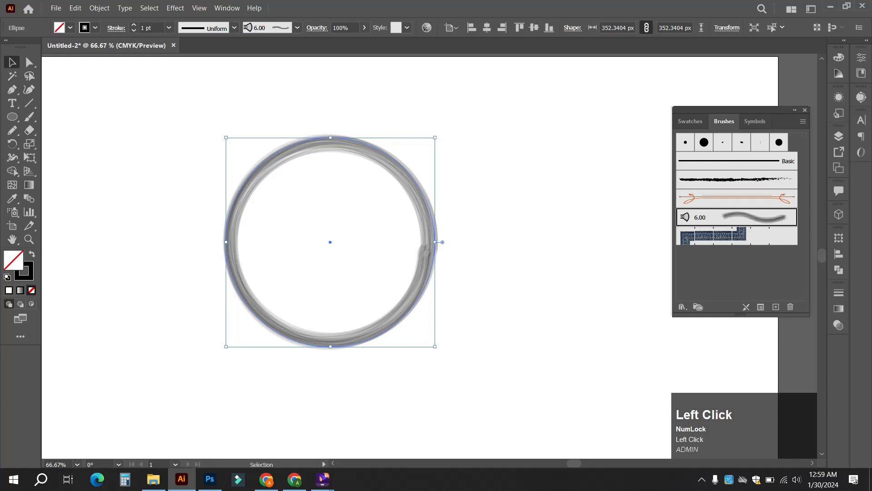
click(727, 235)
key(ctrl+shift+a)
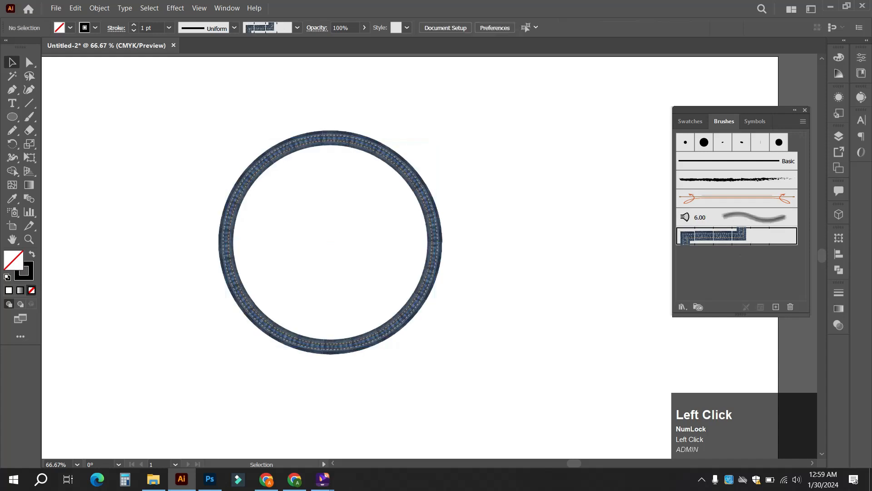
click(440, 242)
key(Delete)
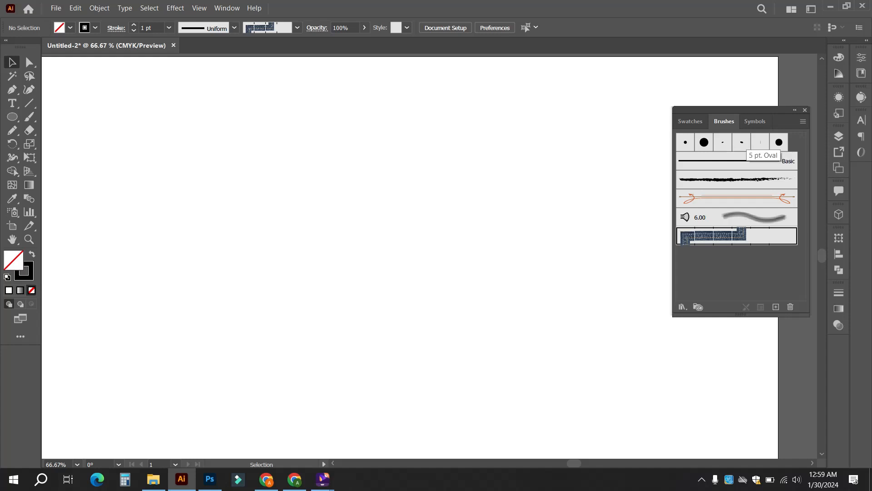
Paint four curved strokes side by side across the artboard with the 15 pt. Round brush
click(704, 143)
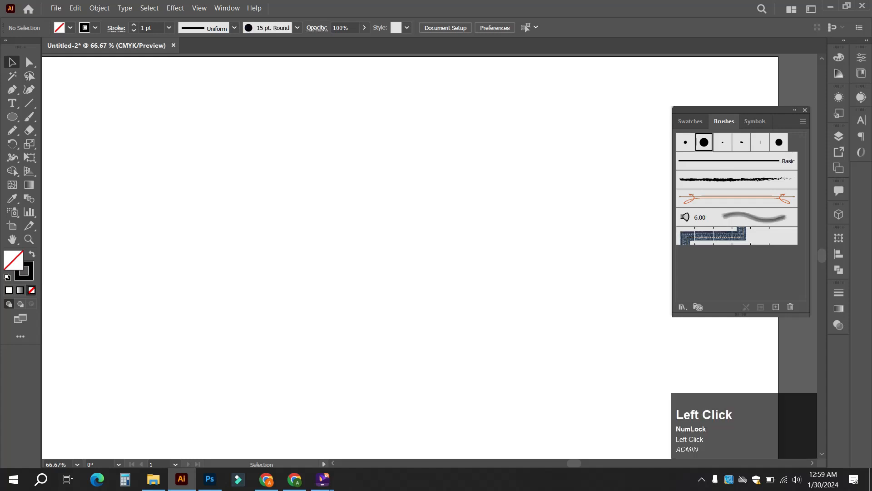
click(29, 117)
drag(230, 146, 301, 260)
mouse_move(344, 175)
mouse_down()
mouse_move(382, 221)
mouse_move(396, 284)
mouse_up()
drag(451, 189, 484, 314)
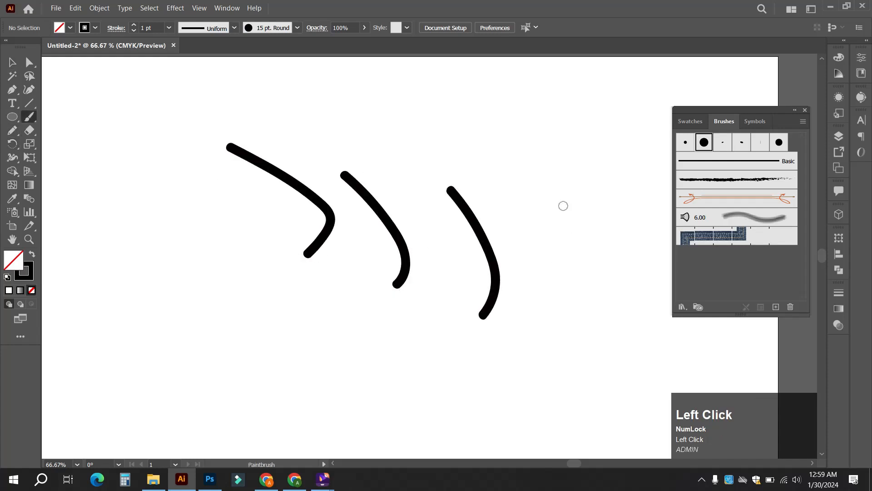
drag(540, 193, 548, 328)
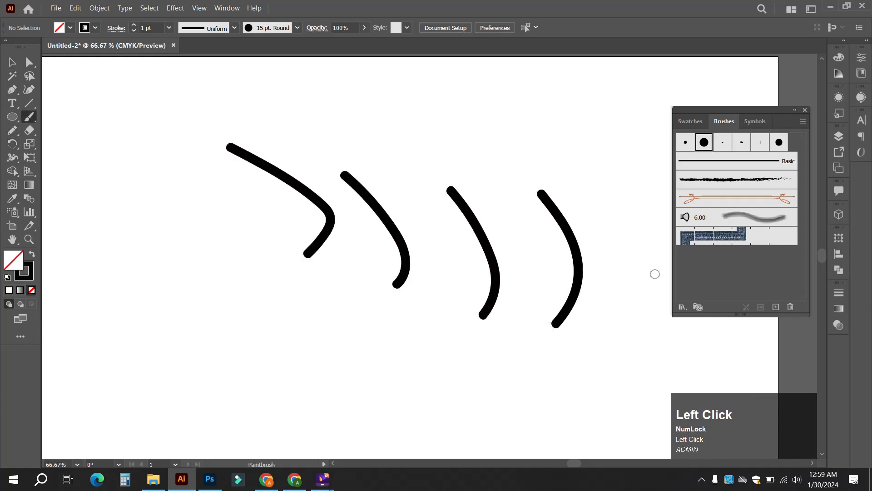
Paint two wavy vertical strokes and one wide curved stroke beneath them, left of the thick strokes, with the 5 pt. Oval brush
click(741, 143)
drag(184, 181, 222, 328)
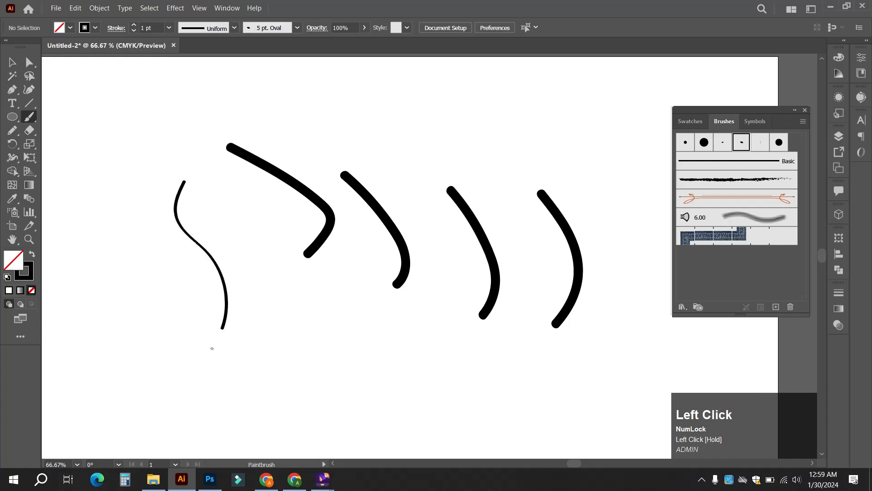
drag(134, 196, 191, 339)
mouse_move(111, 327)
mouse_down()
mouse_move(230, 393)
mouse_move(312, 333)
mouse_up()
Paint three thin curved strokes around the rightmost thick strokes with the 5 pt. Flat brush
click(760, 142)
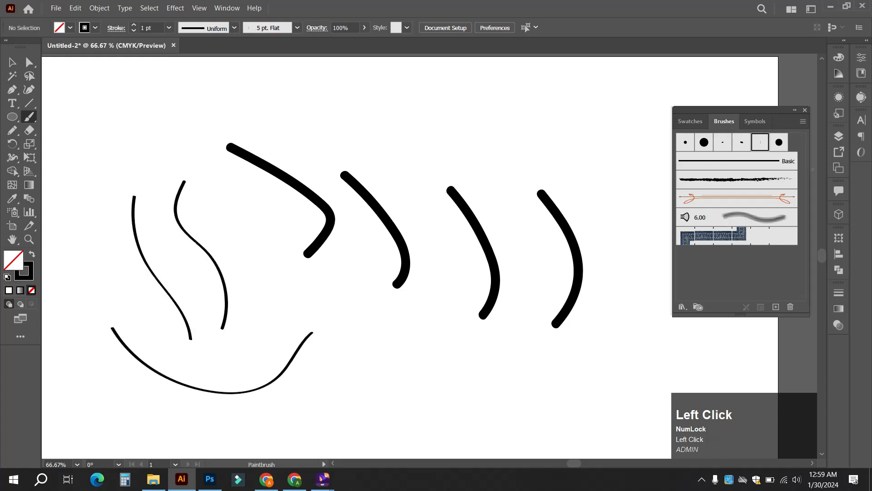
mouse_move(611, 142)
mouse_down()
mouse_move(634, 212)
mouse_move(620, 263)
mouse_up()
drag(554, 131, 628, 228)
mouse_move(484, 124)
mouse_down()
mouse_move(500, 187)
mouse_move(507, 306)
mouse_up()
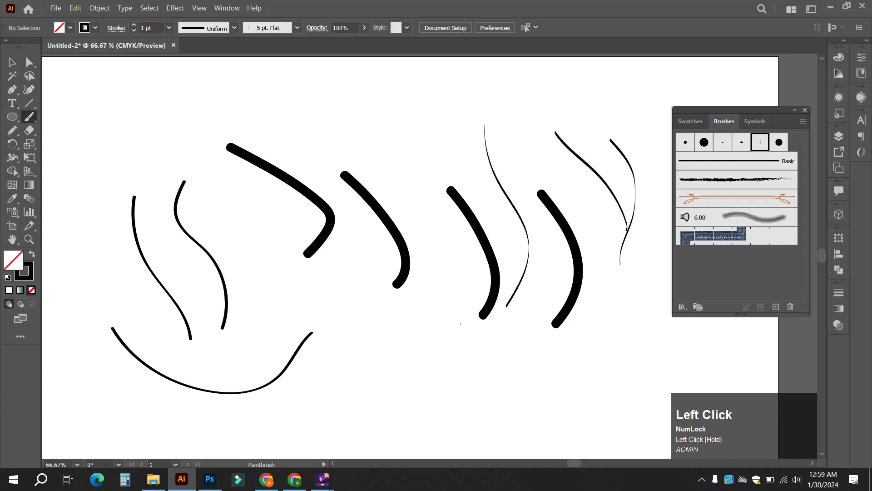
Delete all the round, oval and flat sample strokes from the artboard
click(12, 62)
mouse_move(86, 85)
mouse_down()
mouse_move(415, 271)
mouse_move(616, 411)
mouse_up()
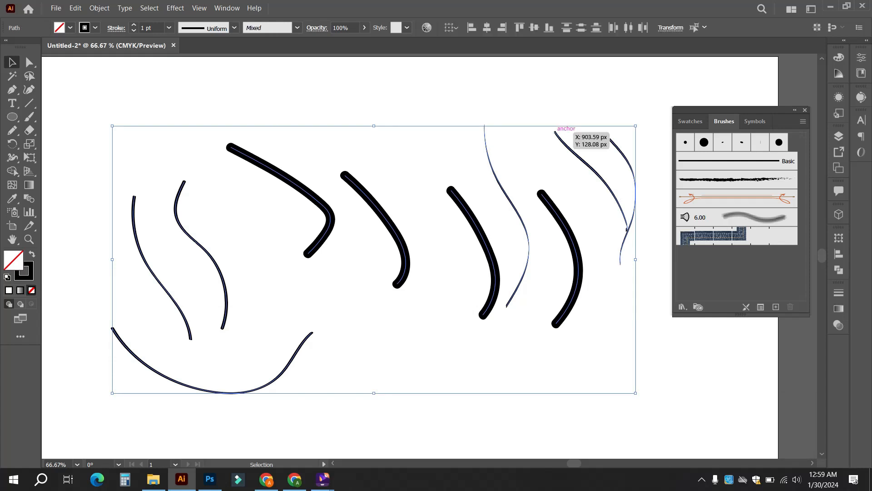
key(Delete)
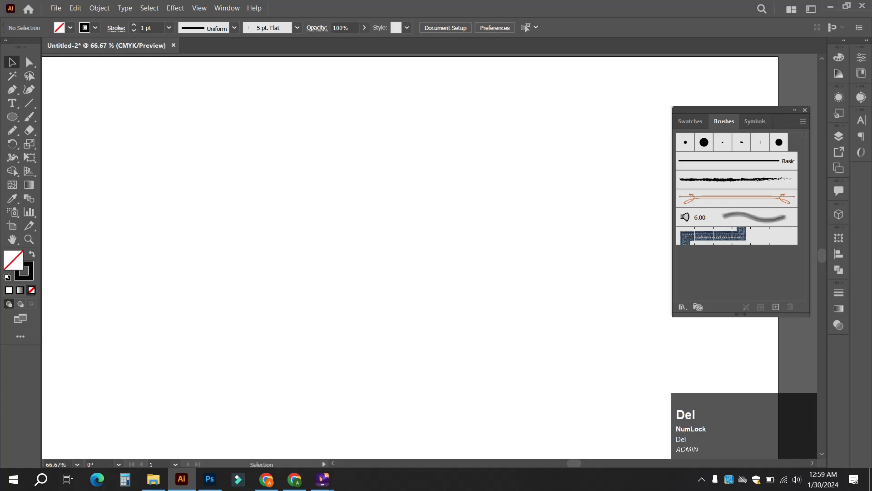
Edit the 15 pt. Round calligraphic brush to an angle of 45°, roundness of 5% and size of 47 pt
click(742, 142)
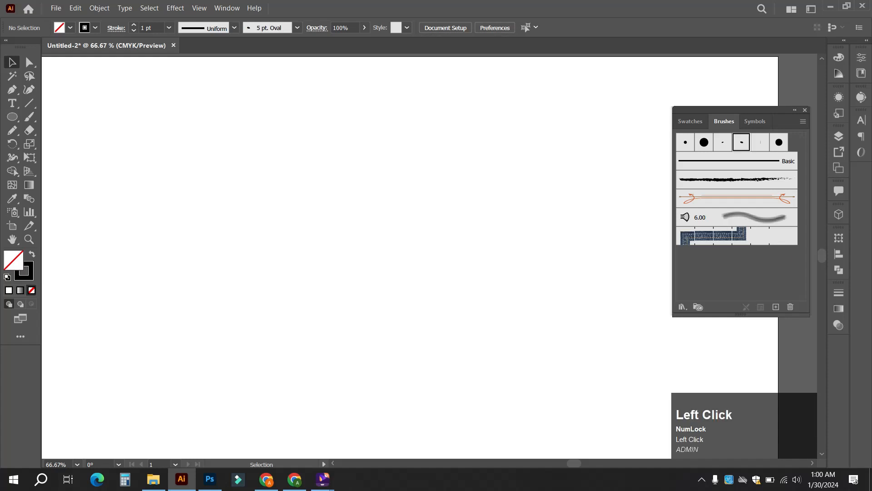
click(704, 142)
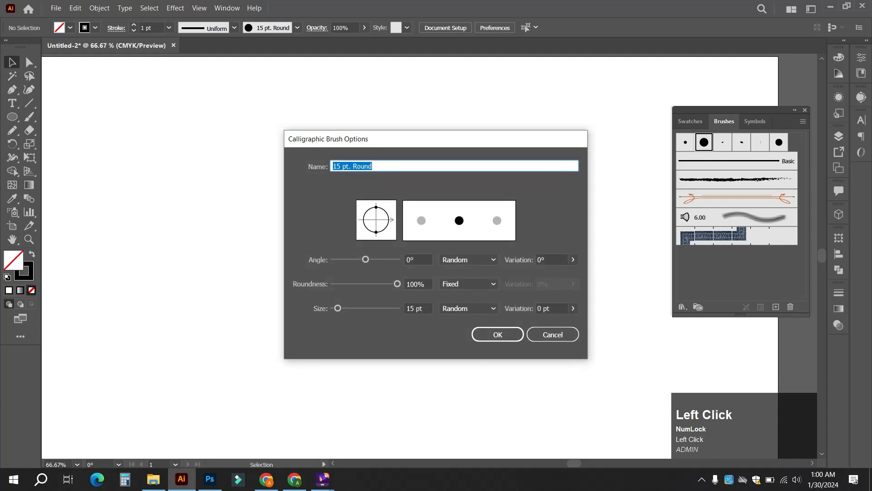
drag(409, 139, 386, 115)
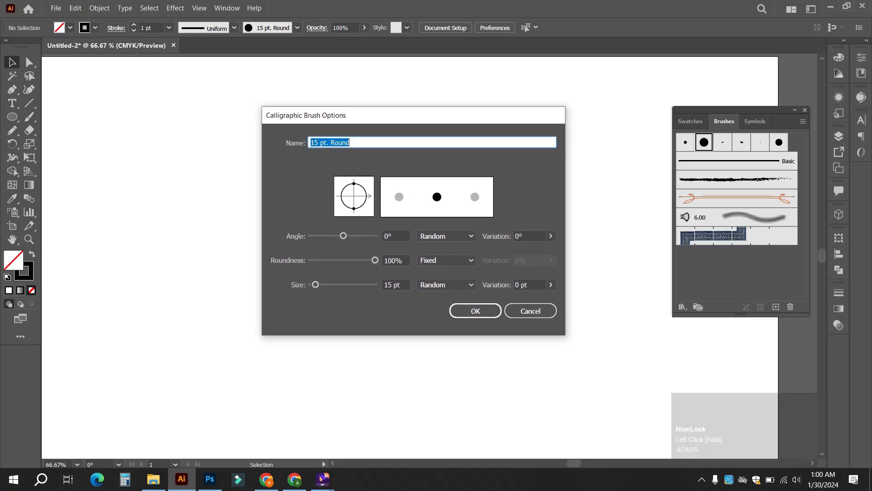
drag(343, 236, 345, 236)
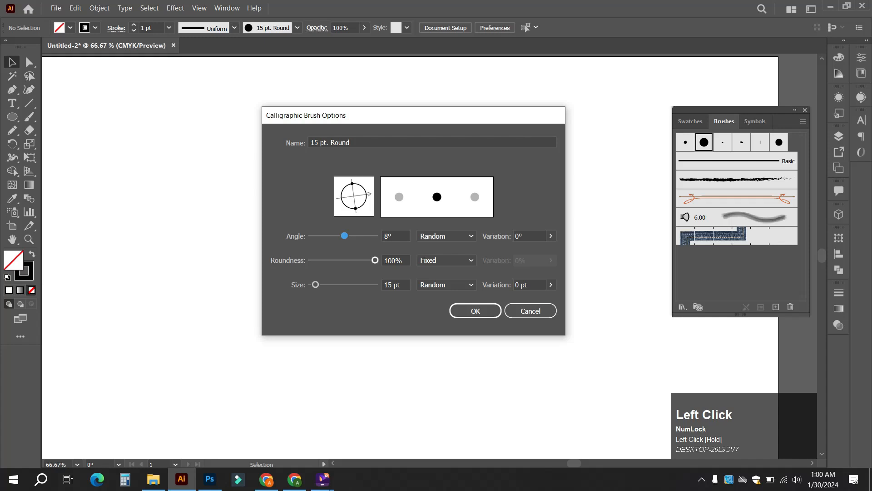
mouse_move(375, 260)
mouse_down()
mouse_move(325, 260)
mouse_move(339, 260)
mouse_move(326, 259)
mouse_move(315, 284)
mouse_move(326, 285)
mouse_move(325, 260)
mouse_move(317, 260)
mouse_move(331, 259)
mouse_move(314, 260)
mouse_up()
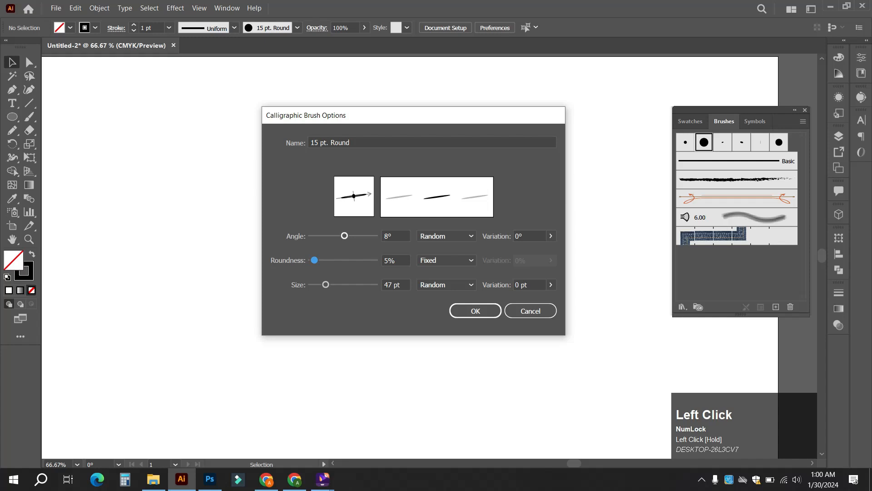
drag(344, 236, 351, 235)
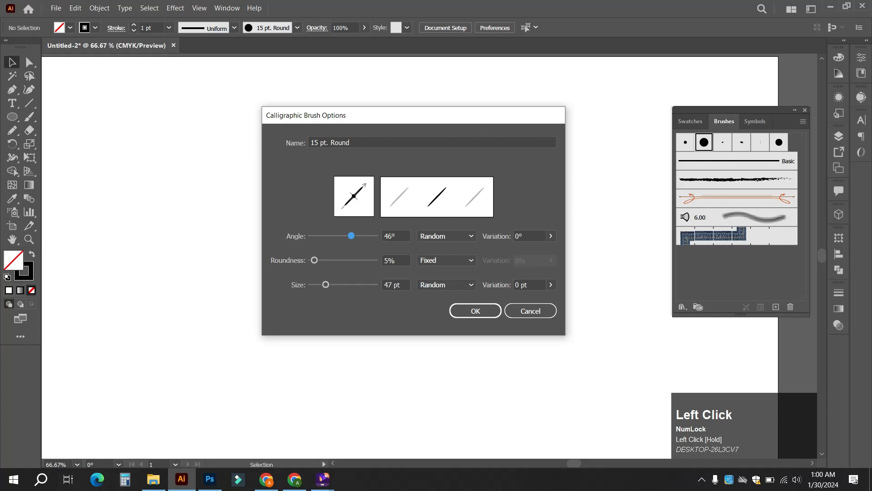
click(395, 236)
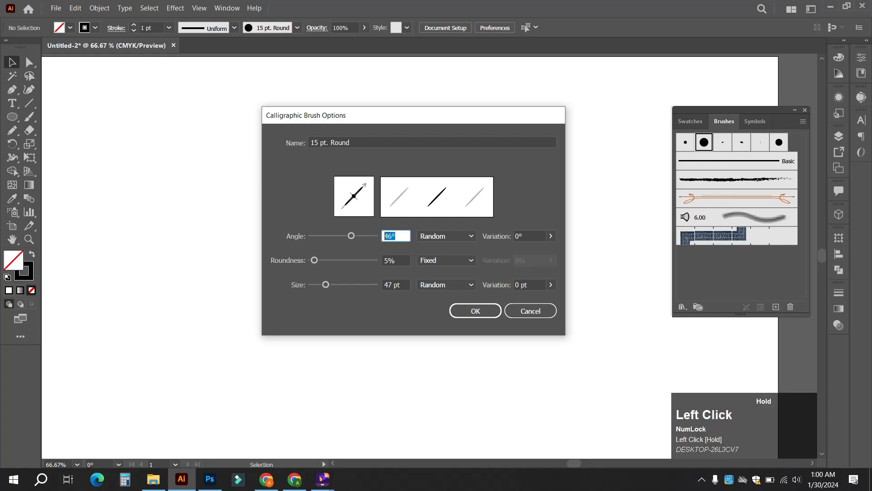
text(45)
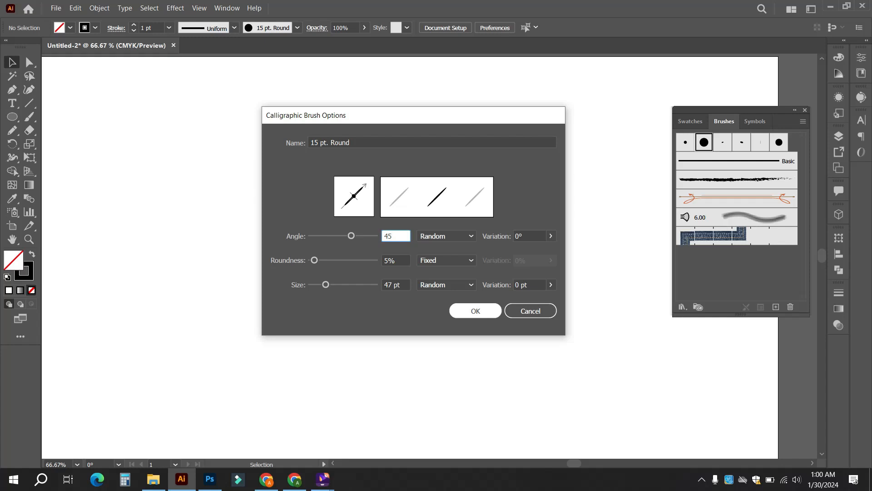
click(476, 311)
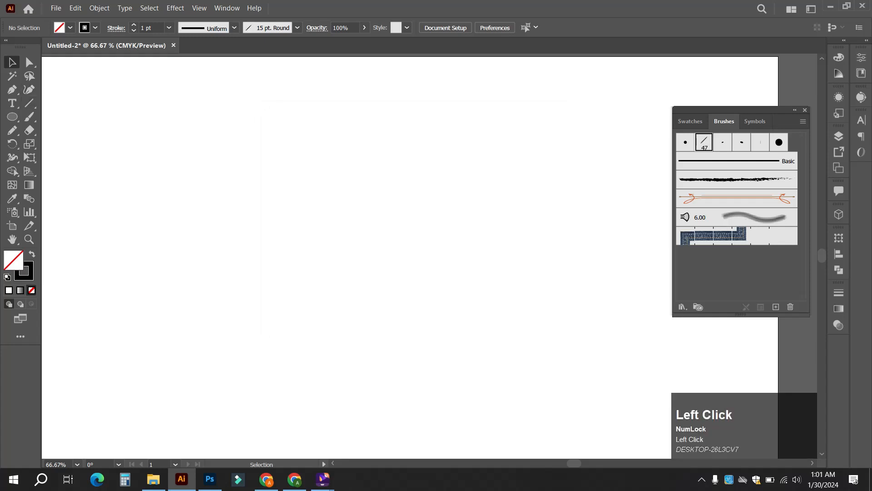
Paint two wavy vertical strokes and one hooked curved stroke beside them with the edited 15 pt. Round brush
click(29, 117)
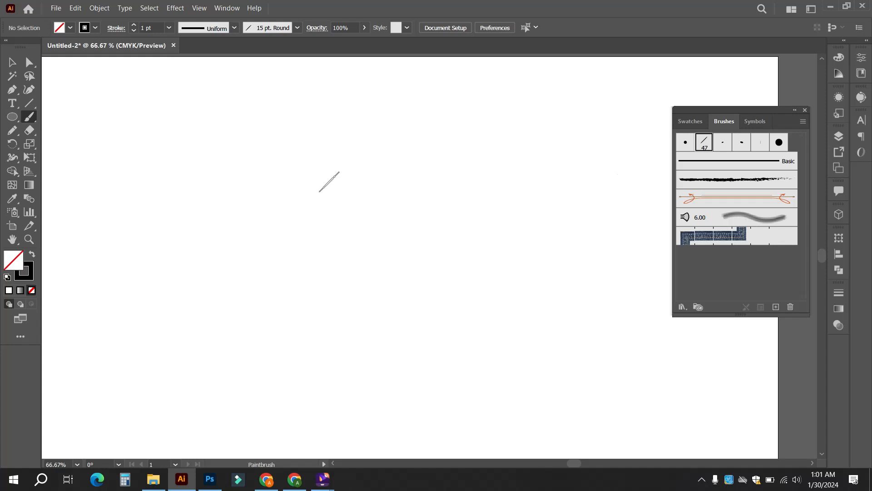
mouse_move(340, 132)
mouse_down()
mouse_move(338, 213)
mouse_move(370, 329)
mouse_move(359, 344)
mouse_up()
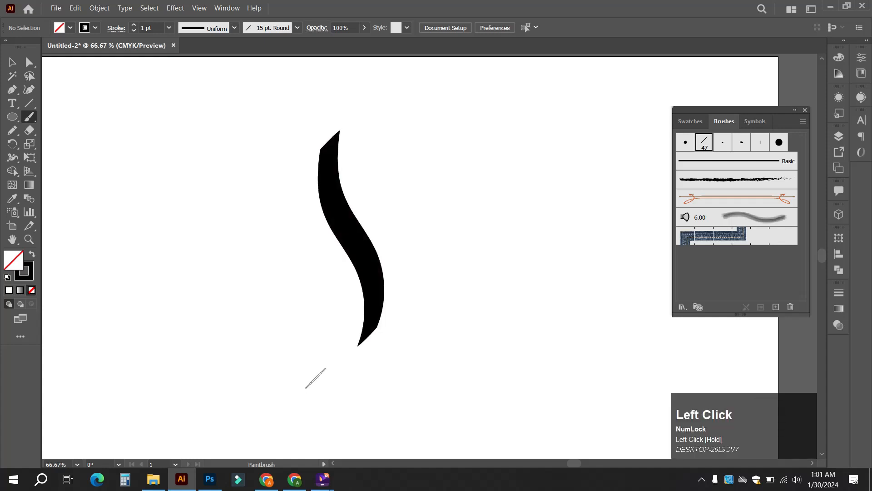
mouse_move(287, 119)
mouse_down()
mouse_move(238, 221)
mouse_move(258, 365)
mouse_up()
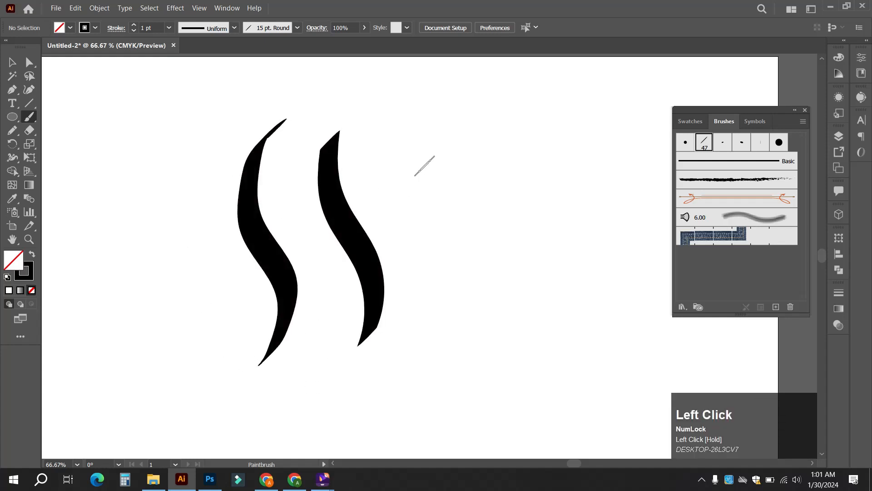
mouse_move(455, 128)
mouse_down()
mouse_move(450, 175)
mouse_move(422, 213)
mouse_move(563, 227)
mouse_move(569, 220)
mouse_up()
Delete the three calligraphic sample strokes from the artboard
key(v)
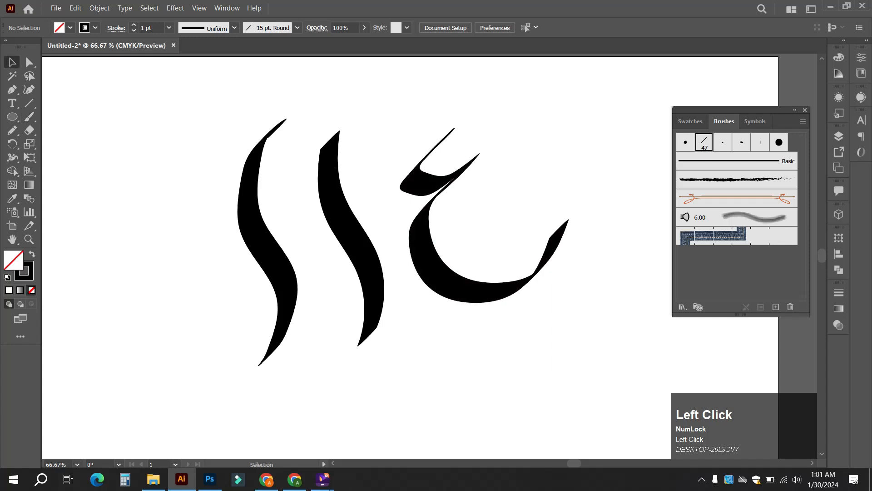
drag(142, 104, 569, 369)
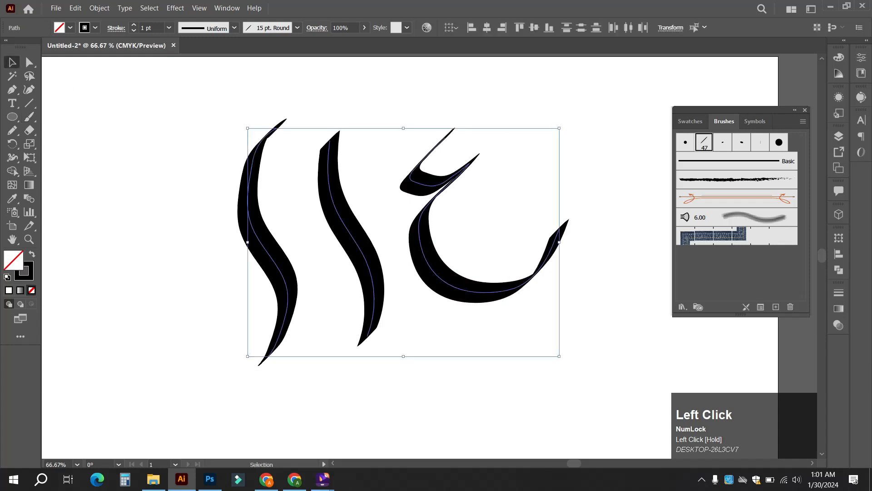
key(Delete)
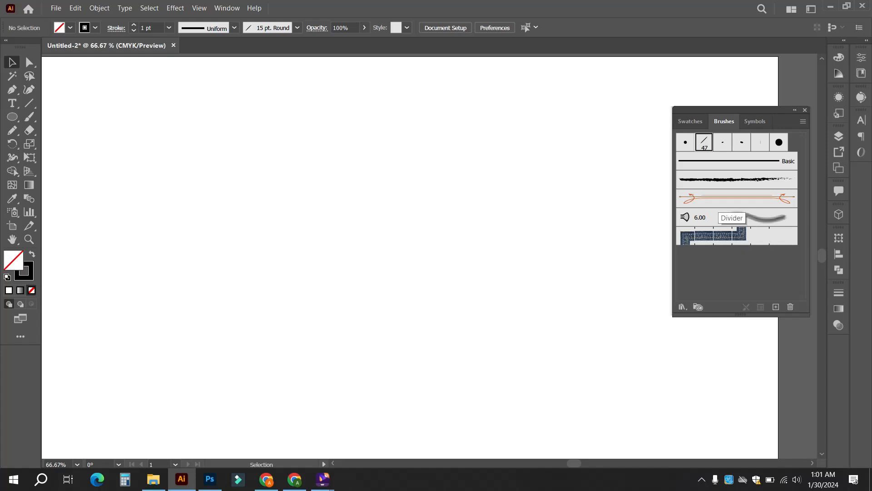
Review the bristle and pattern brushes, and check which types a new brush offers with no artwork selected
click(754, 217)
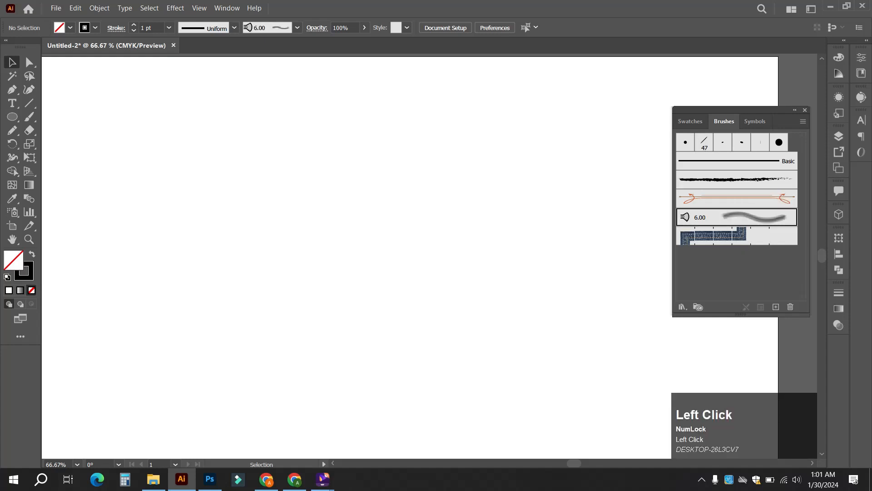
click(735, 236)
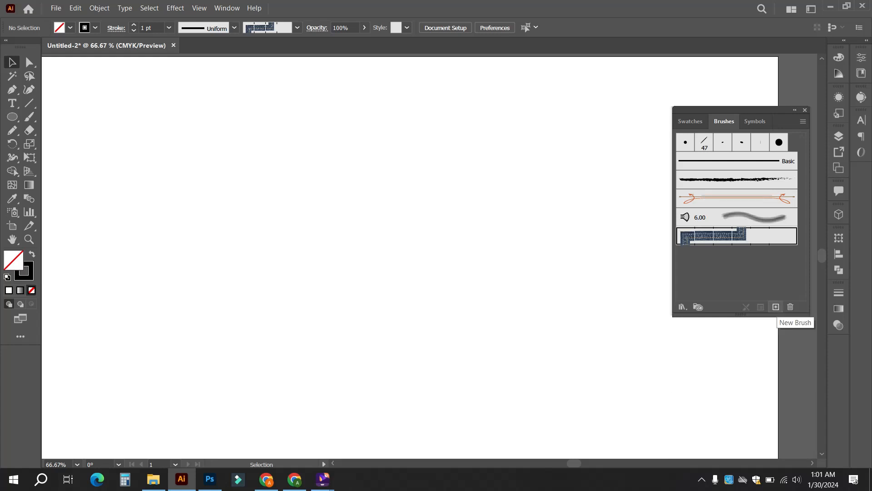
click(776, 306)
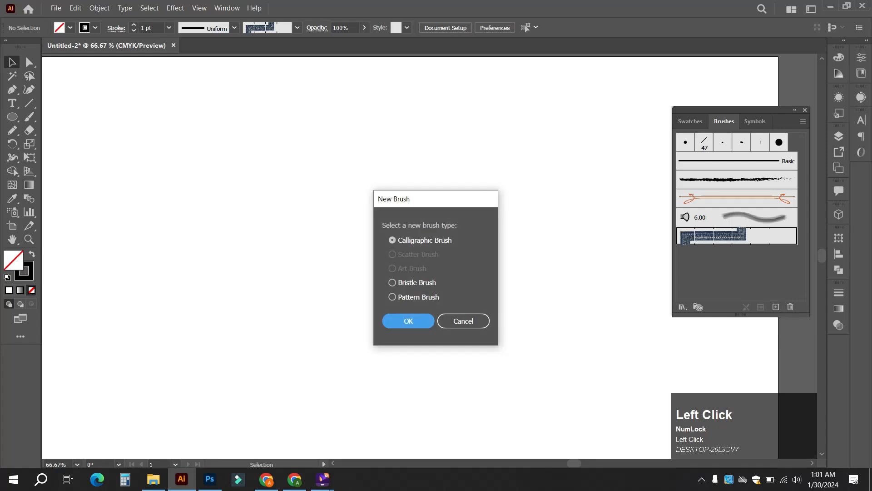
mouse_move(409, 199)
mouse_down()
mouse_move(381, 173)
mouse_move(372, 115)
mouse_up()
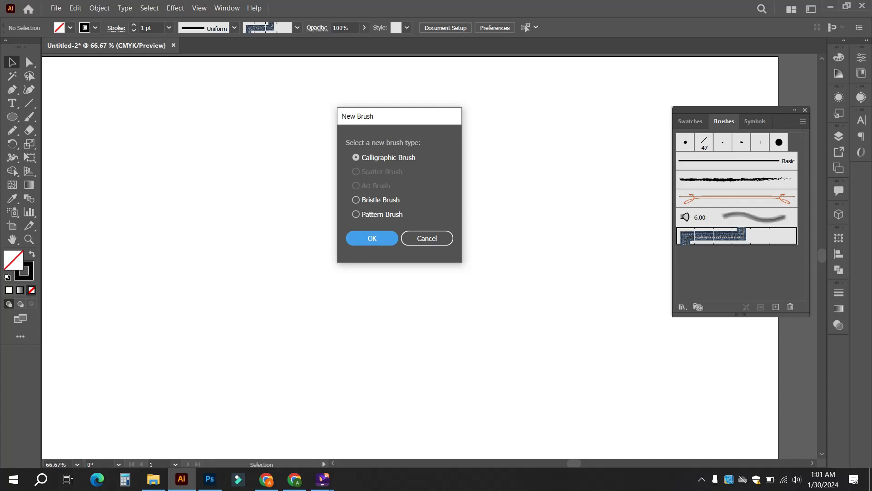
click(427, 238)
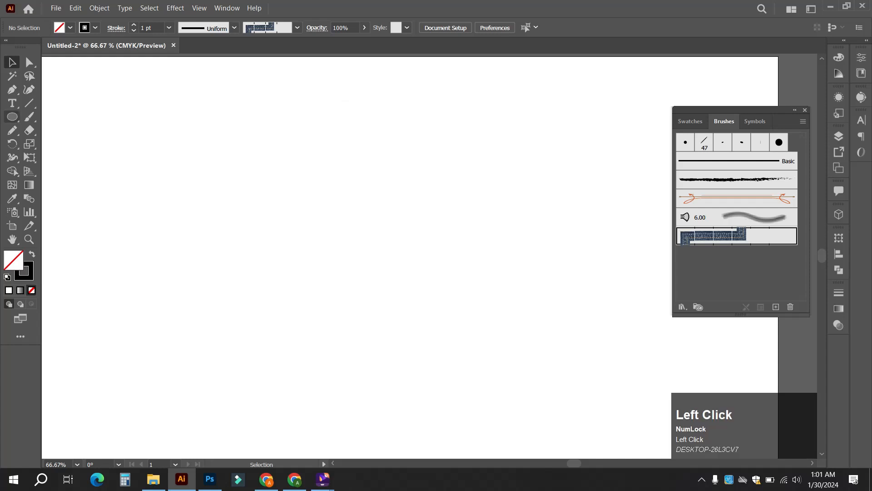
Draw a small five-pointed star near the middle of the artboard and give it a black fill with no stroke
click(12, 117)
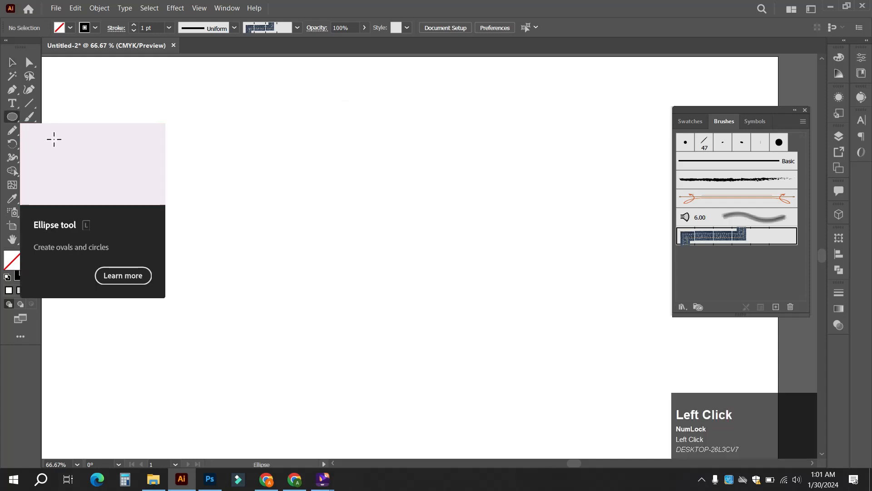
drag(11, 117, 60, 171)
drag(374, 204, 381, 212)
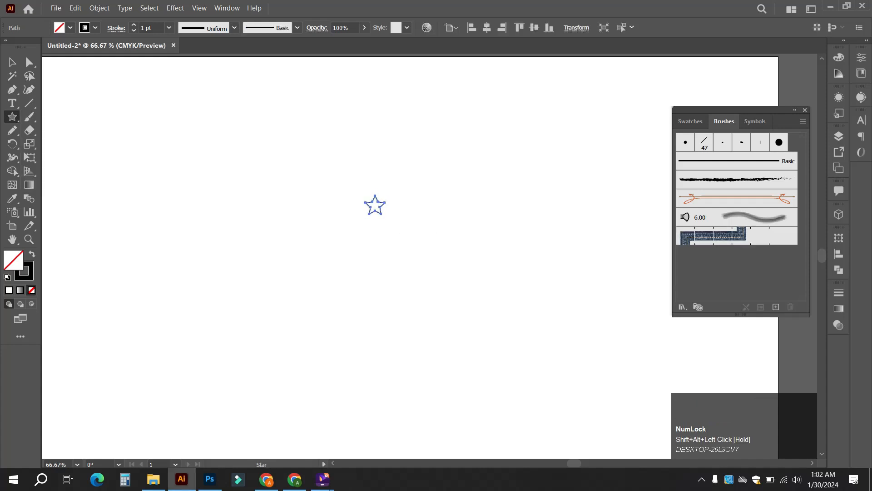
click(12, 62)
click(32, 254)
click(136, 236)
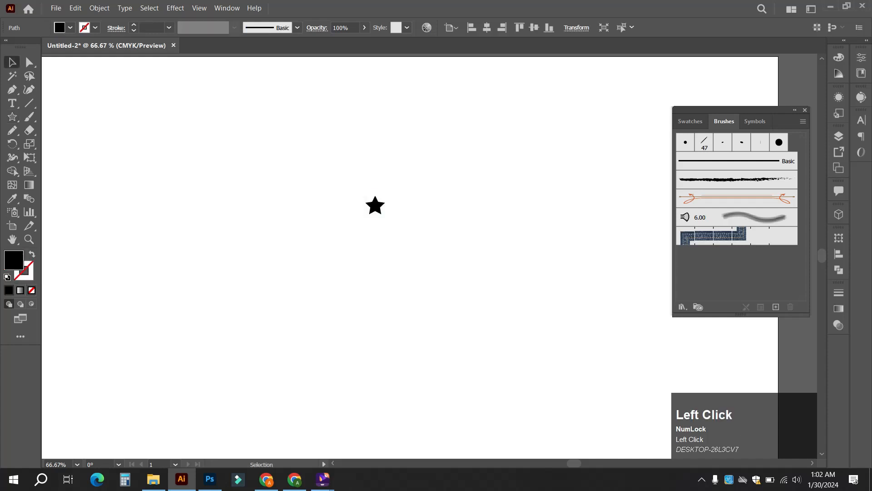
Create a scatter brush from the small black star with the default options, and move the star to the artboard's upper-right area
click(379, 207)
drag(385, 214, 339, 124)
click(776, 306)
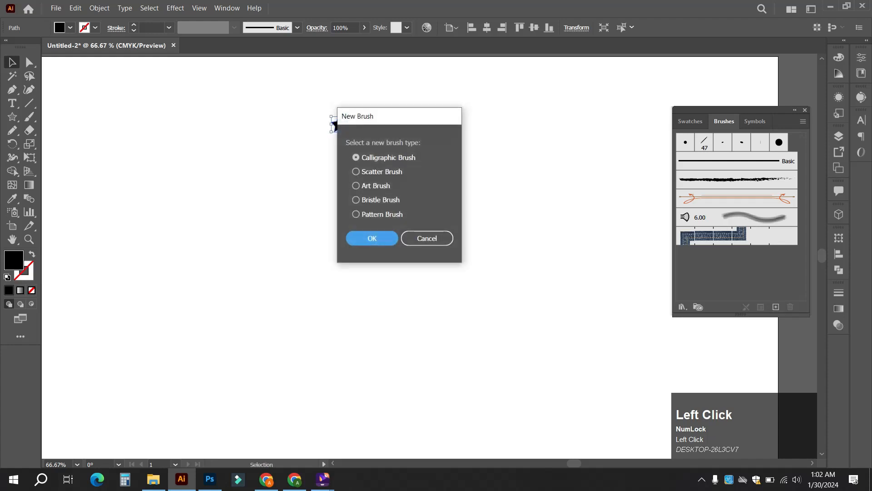
drag(391, 117, 377, 202)
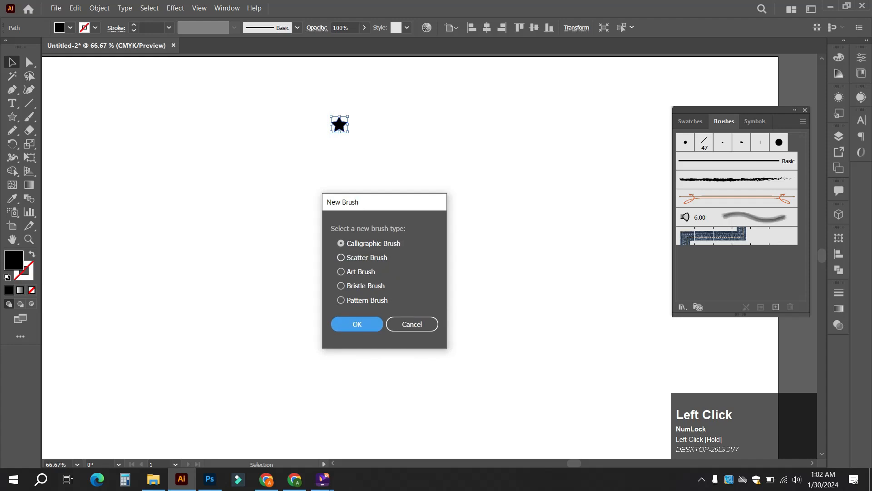
click(361, 257)
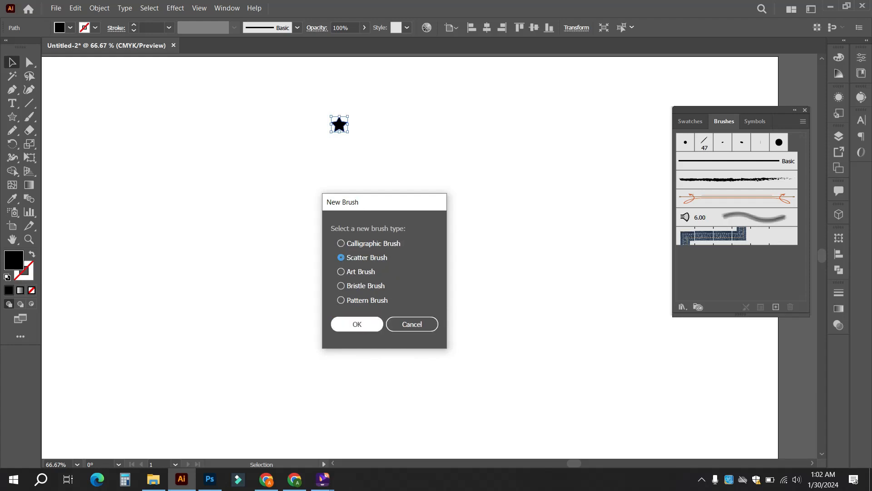
click(357, 324)
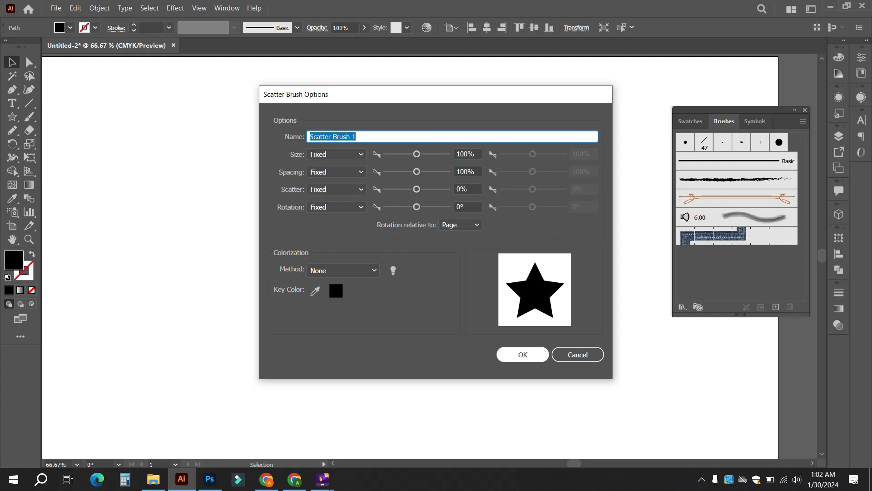
click(522, 354)
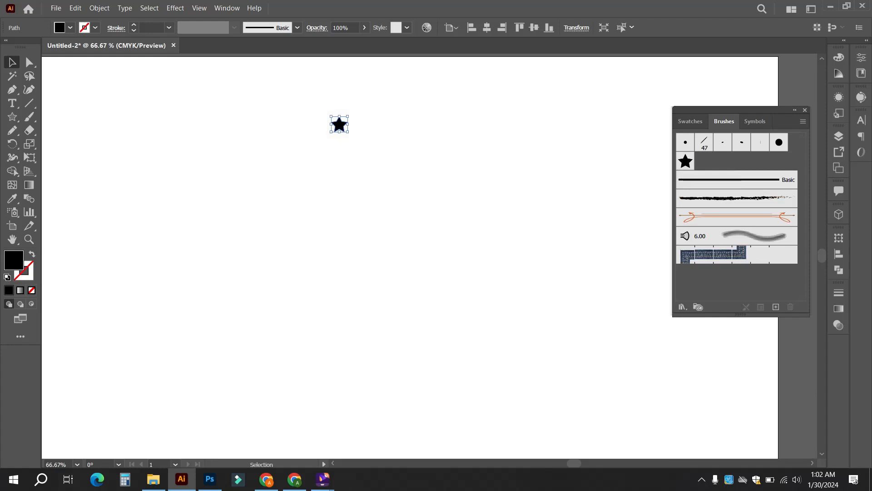
drag(339, 125, 641, 87)
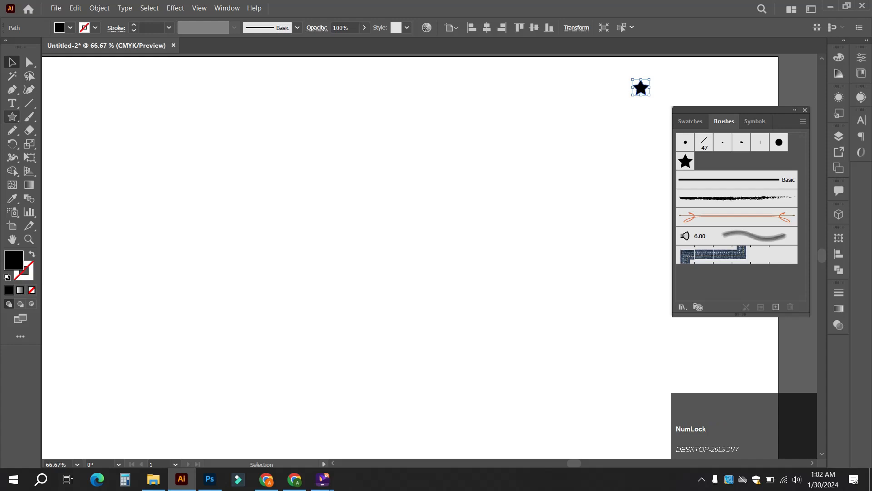
click(12, 116)
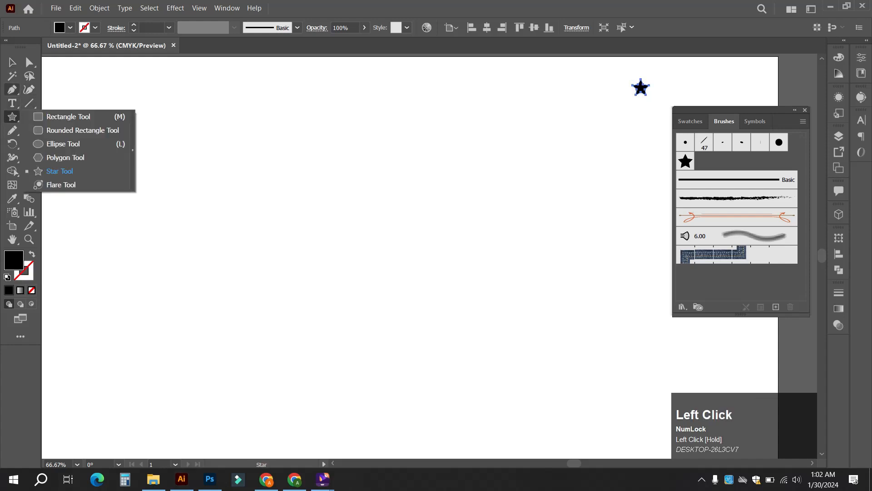
click(63, 95)
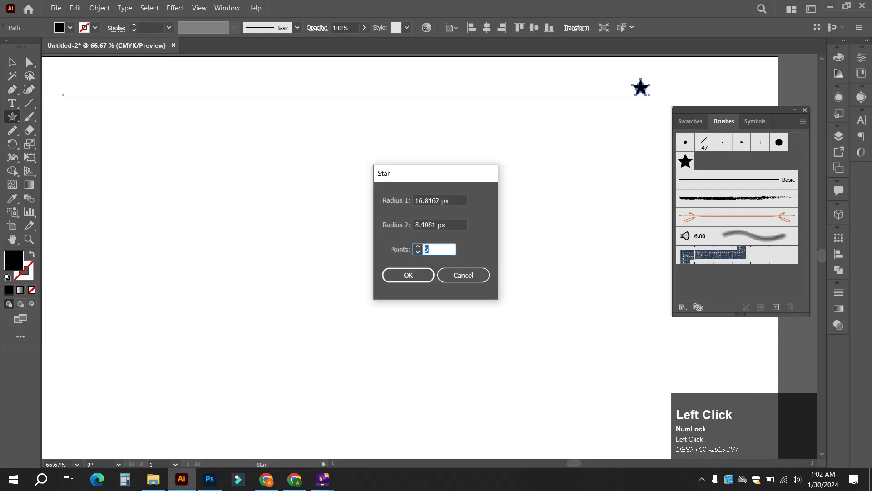
click(463, 275)
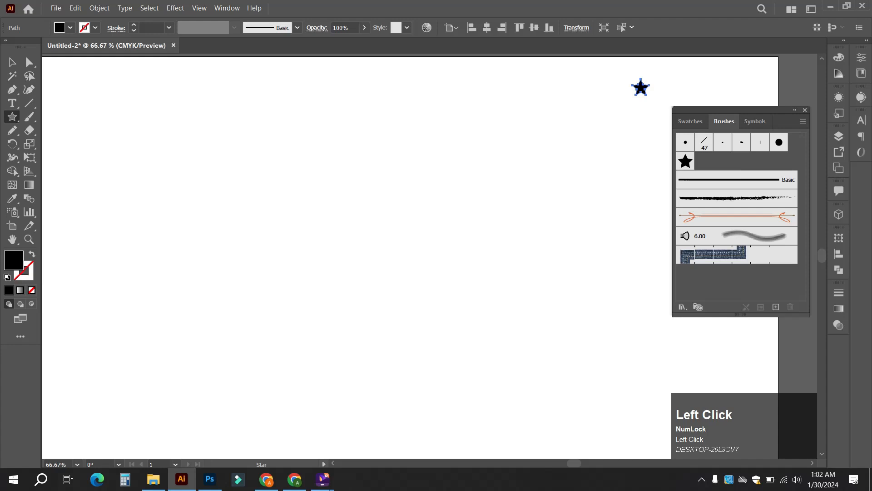
Deselect the star and paint an S-shaped vertical stroke on the empty artboard with the star scatter brush
click(13, 62)
click(68, 102)
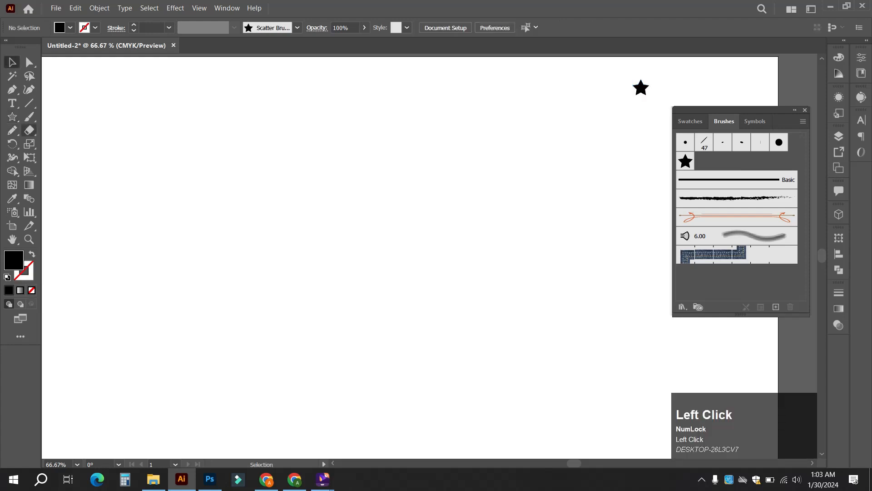
click(29, 117)
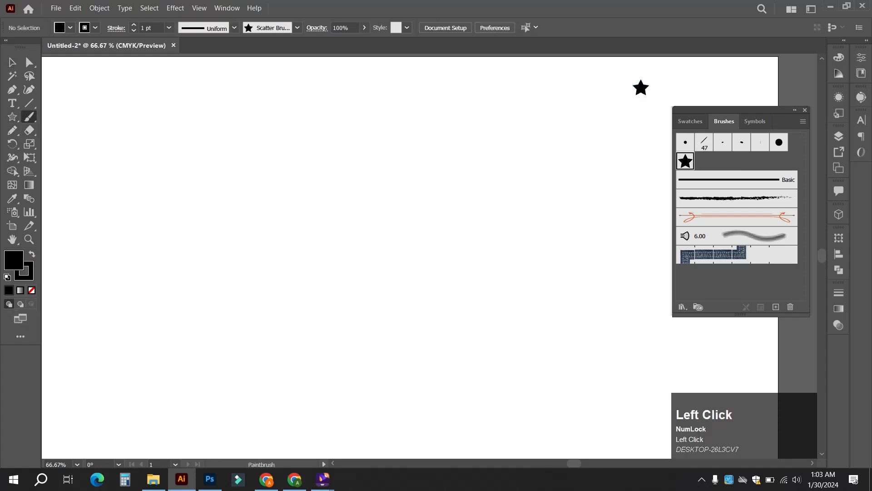
drag(260, 151, 310, 366)
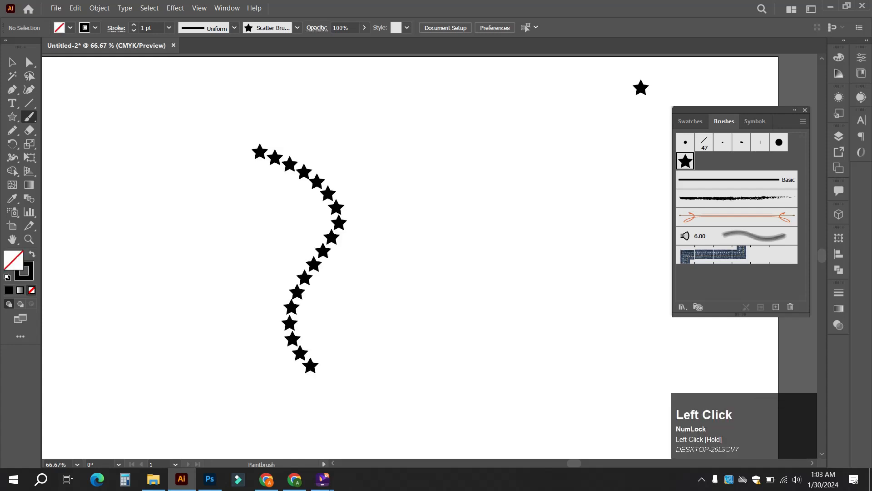
Paint six more strokes with the star scatter brush: four vertical ones beside the S-shaped stroke and two sweeping ones below
mouse_move(374, 166)
mouse_down()
mouse_move(428, 199)
mouse_move(408, 351)
mouse_up()
drag(446, 141, 514, 381)
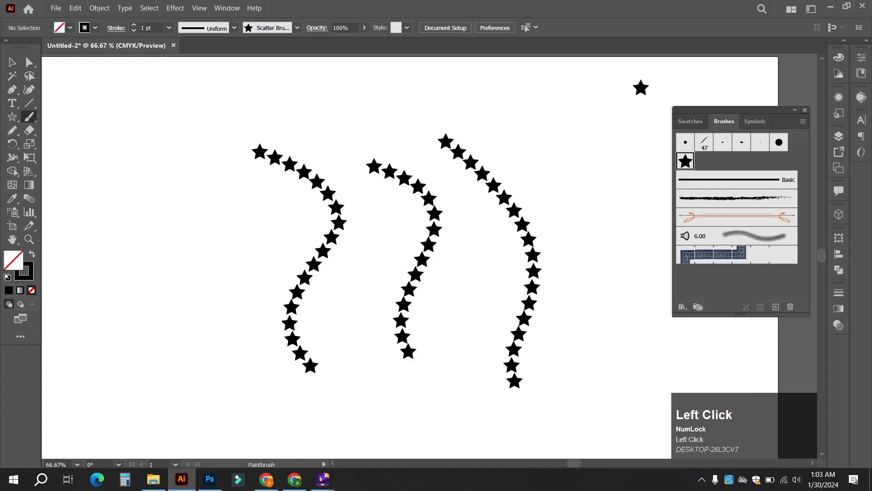
drag(162, 135, 202, 324)
drag(109, 151, 153, 323)
drag(161, 393, 331, 428)
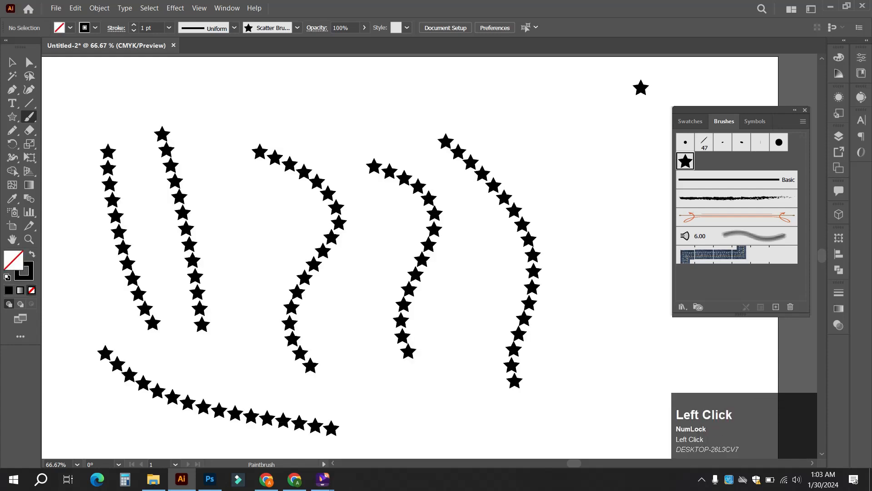
drag(414, 400, 577, 407)
Select all the painted star strokes and delete them, keeping the single star in the upper-right area
click(12, 62)
mouse_move(89, 97)
mouse_down()
mouse_move(555, 439)
mouse_move(580, 441)
mouse_up()
key(Delete)
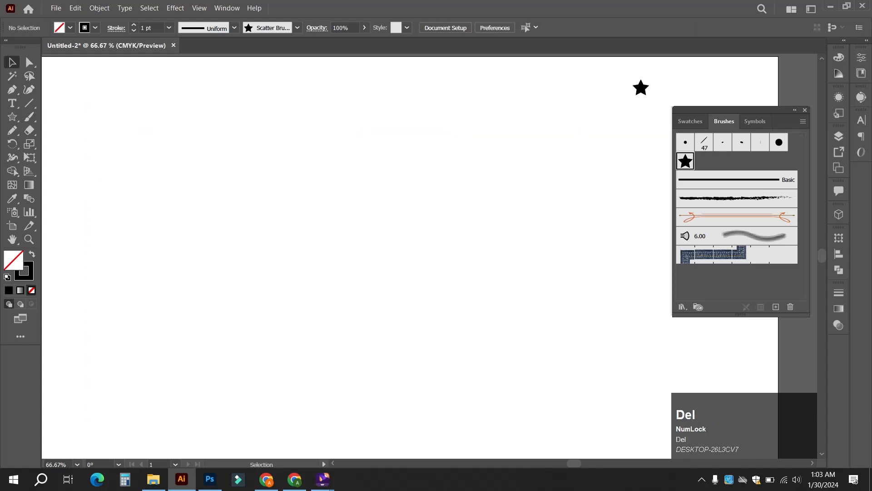
Draw a circle about 317 px across in the middle of the artboard and apply the star scatter brush to its outline
click(12, 116)
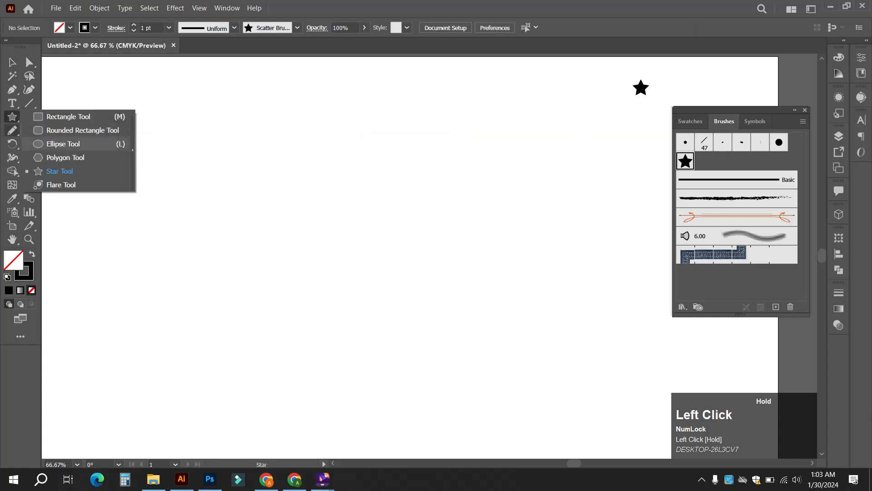
mouse_move(63, 143)
mouse_down()
mouse_move(63, 157)
mouse_move(63, 143)
mouse_up()
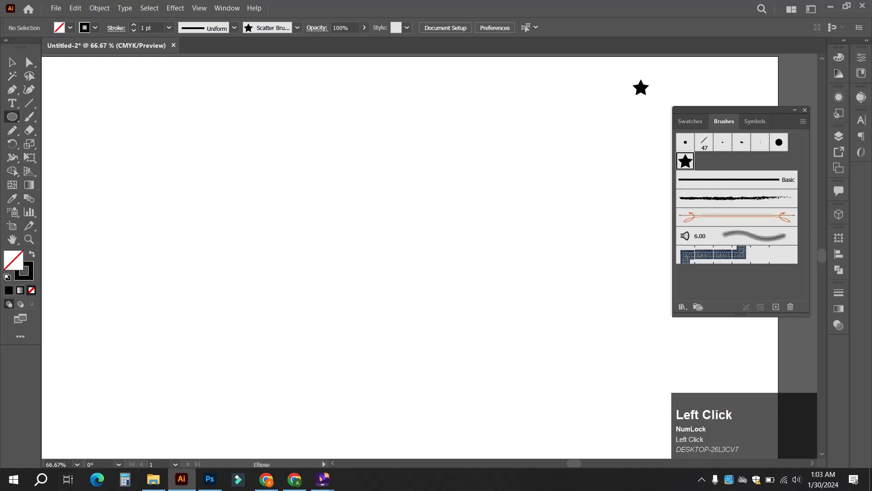
drag(352, 257, 447, 351)
click(12, 62)
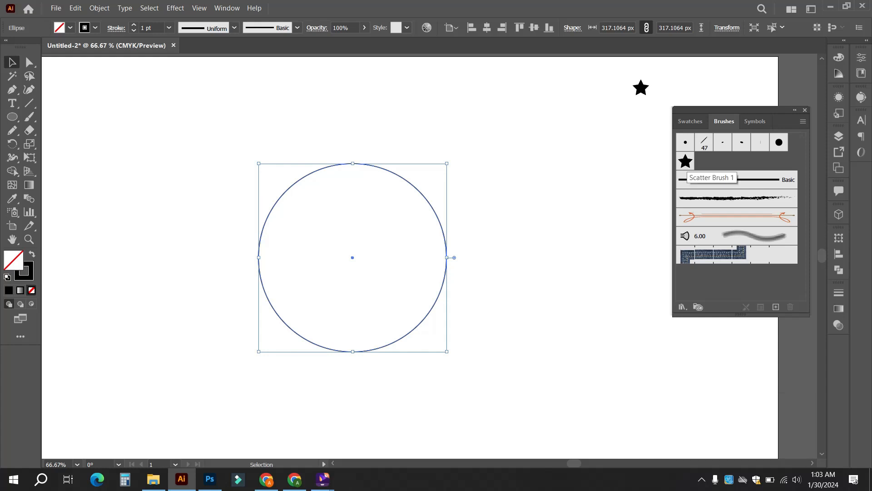
click(685, 162)
click(563, 209)
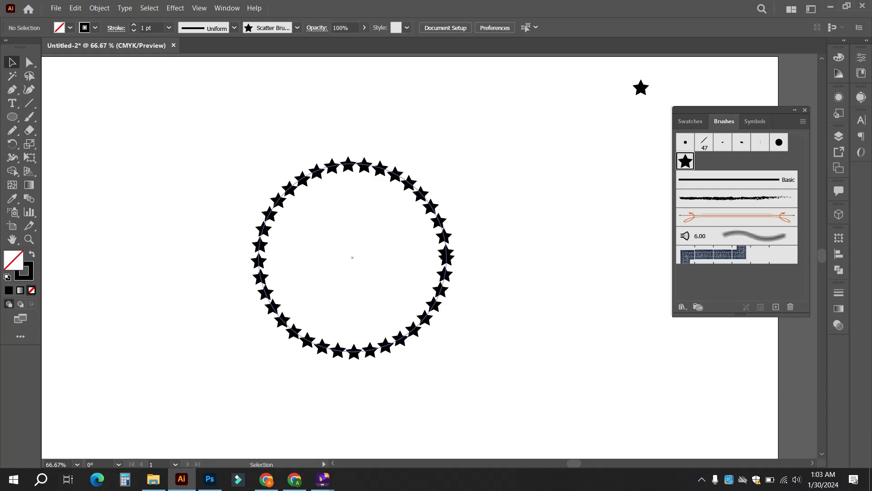
Inspect the overlapping stars on the circle's right side, and delete the star circle
click(448, 257)
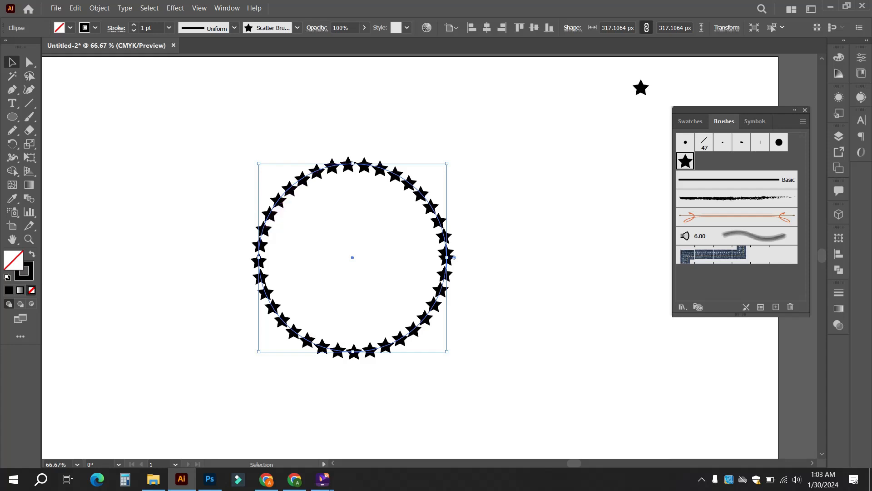
drag(211, 127, 312, 216)
click(313, 218)
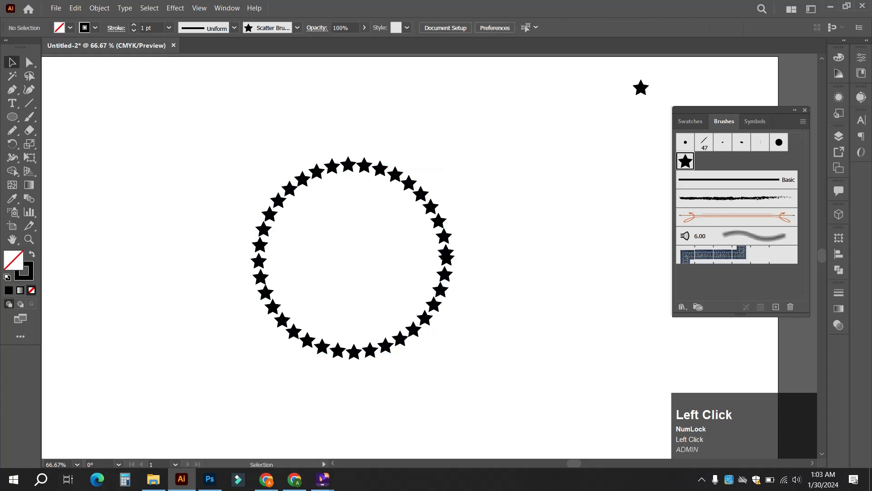
alt+scroll(448, 255, up, 5)
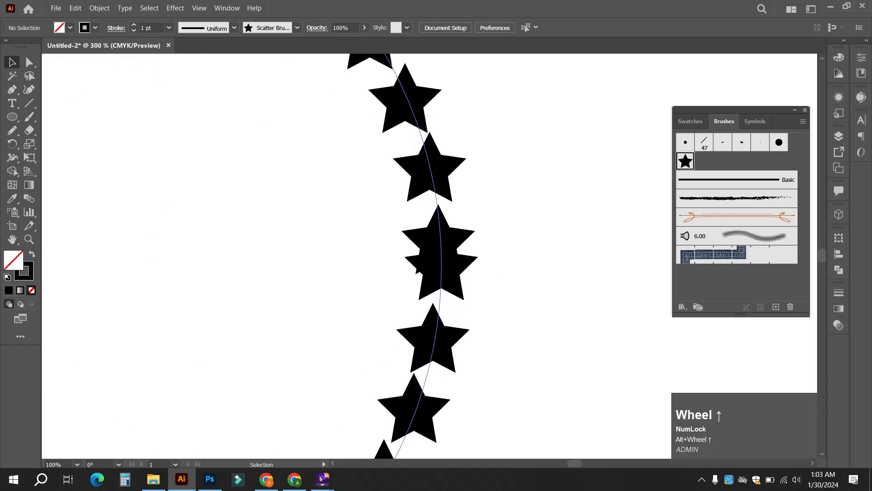
alt+scroll(468, 241, down, 6)
alt+scroll(468, 240, up, 1)
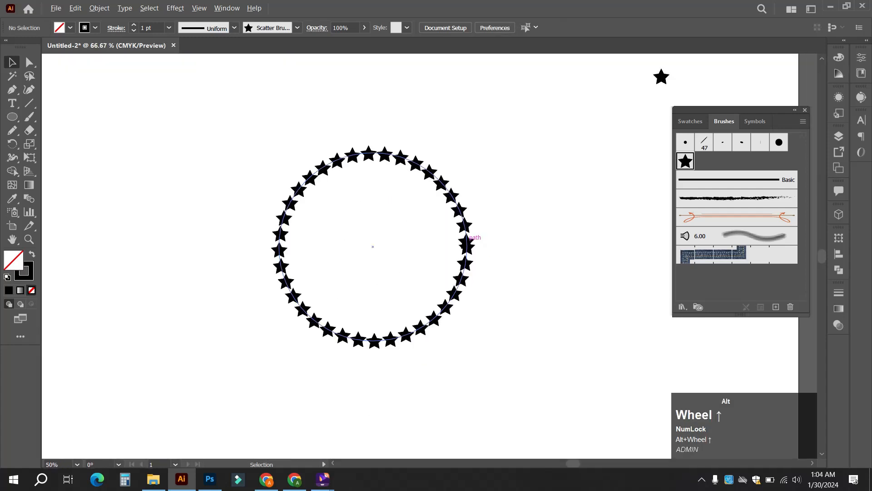
drag(537, 359, 409, 282)
key(Delete)
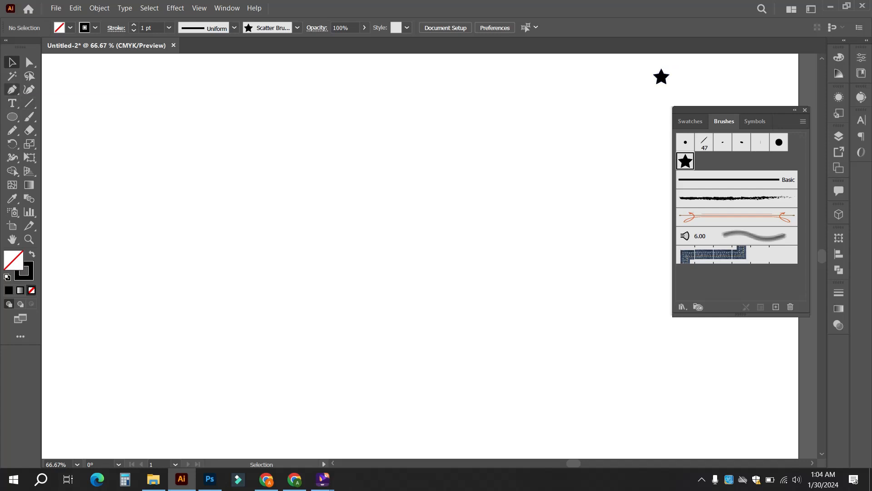
Paint one long looping stroke with the star scatter brush and move it slightly toward the artboard's upper left
click(29, 116)
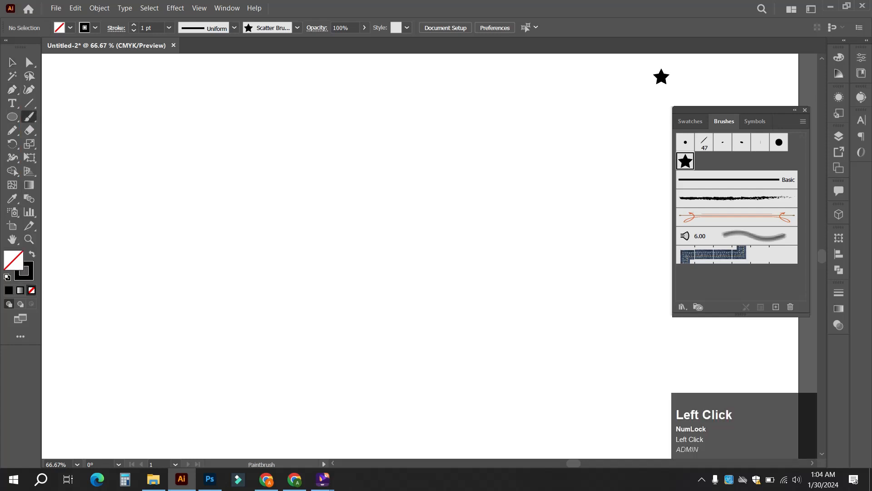
drag(175, 148, 238, 273)
drag(372, 285, 381, 281)
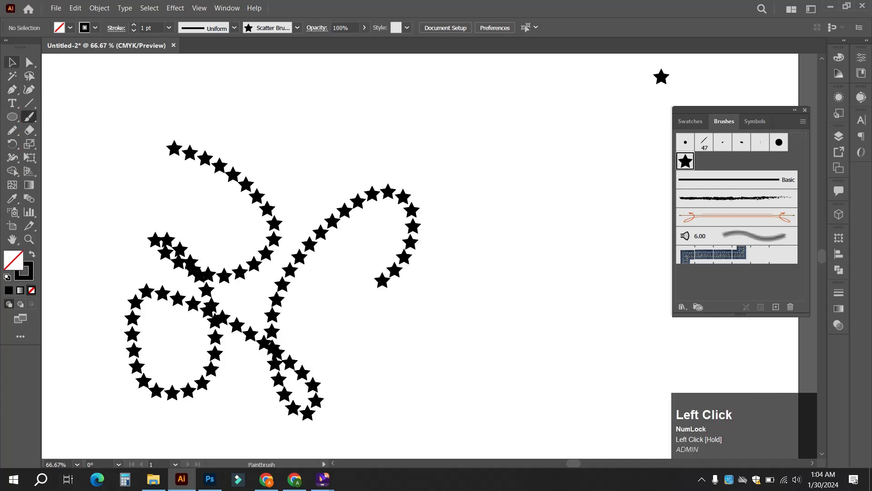
click(13, 61)
drag(257, 181, 208, 147)
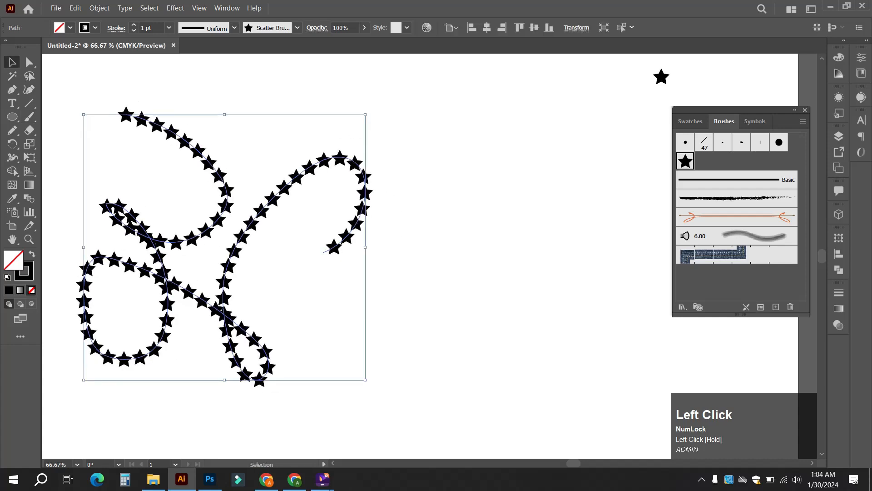
Try the star brush with a fixed size of 55%, spacing of 72% and rotation of -33° in preview, and discard the changes
double_click(685, 162)
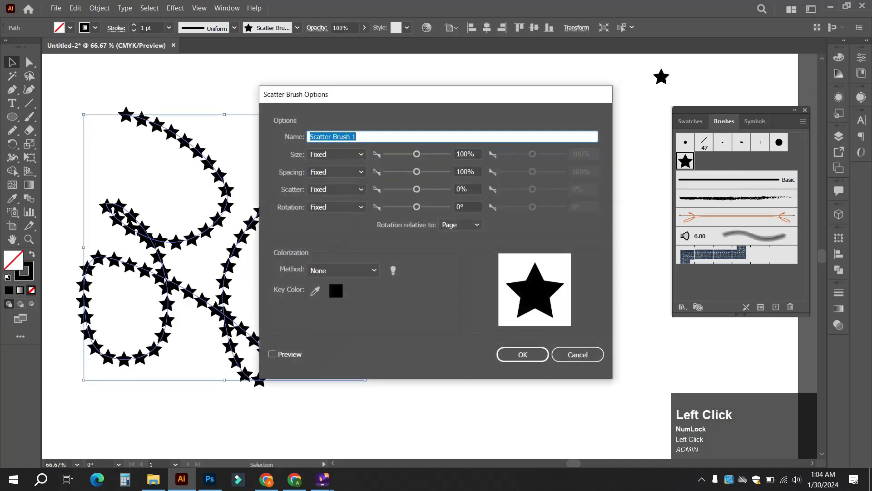
drag(437, 95, 578, 110)
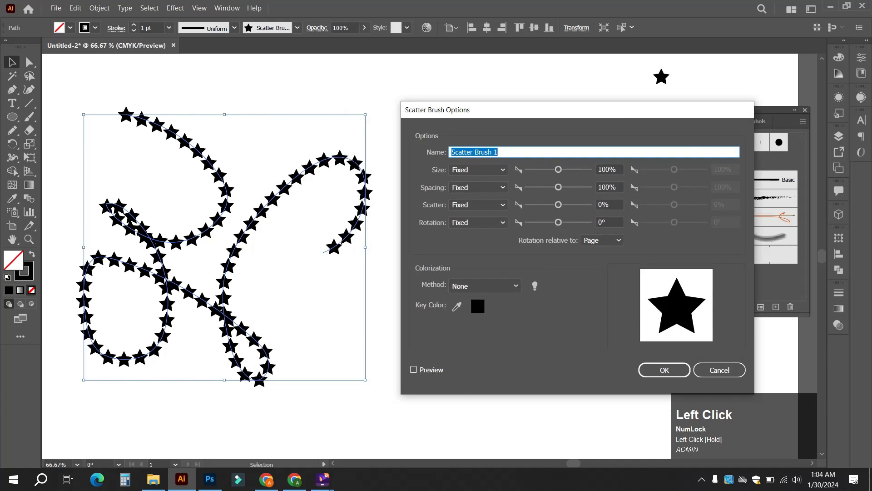
click(414, 369)
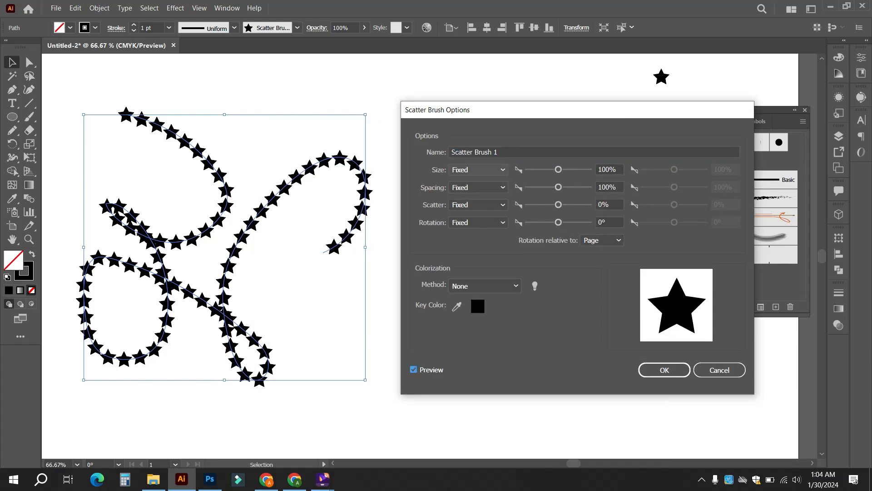
mouse_move(559, 169)
mouse_down()
mouse_move(566, 170)
mouse_move(543, 169)
mouse_up()
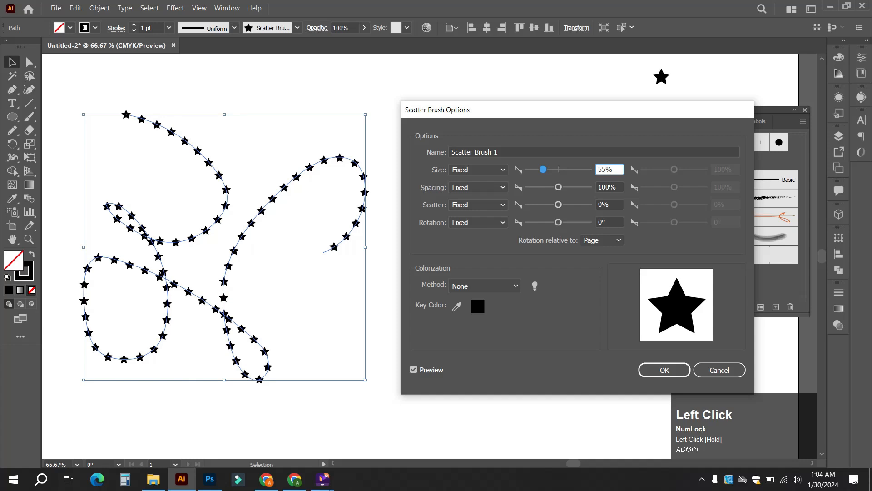
mouse_move(558, 187)
mouse_down()
mouse_move(541, 187)
mouse_move(566, 187)
mouse_move(548, 187)
mouse_up()
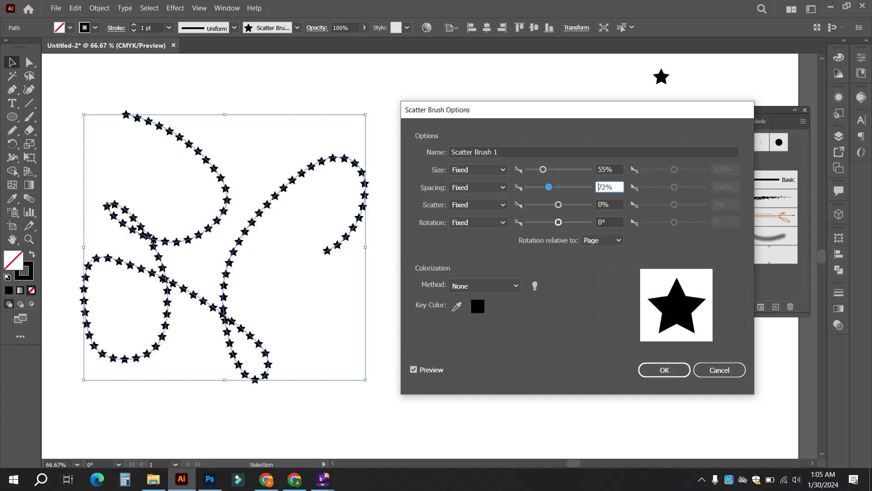
mouse_move(559, 223)
mouse_down()
mouse_move(540, 223)
mouse_move(553, 223)
mouse_up()
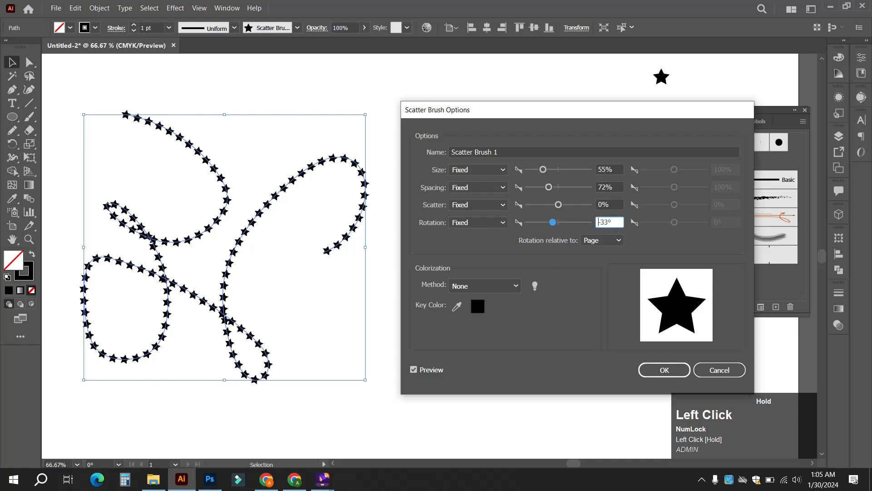
click(459, 282)
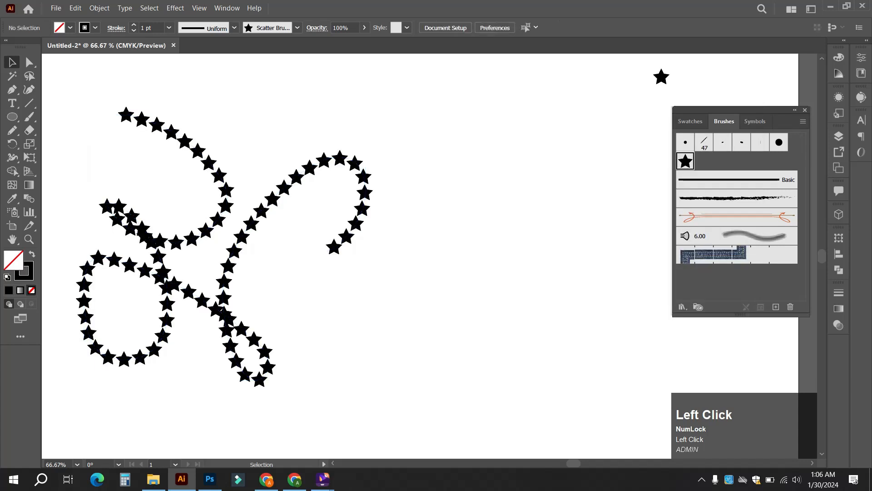
Reopen the star brush's options with the looping stroke selected, and set Size, Spacing, Scatter and Rotation to Random
drag(416, 340, 191, 268)
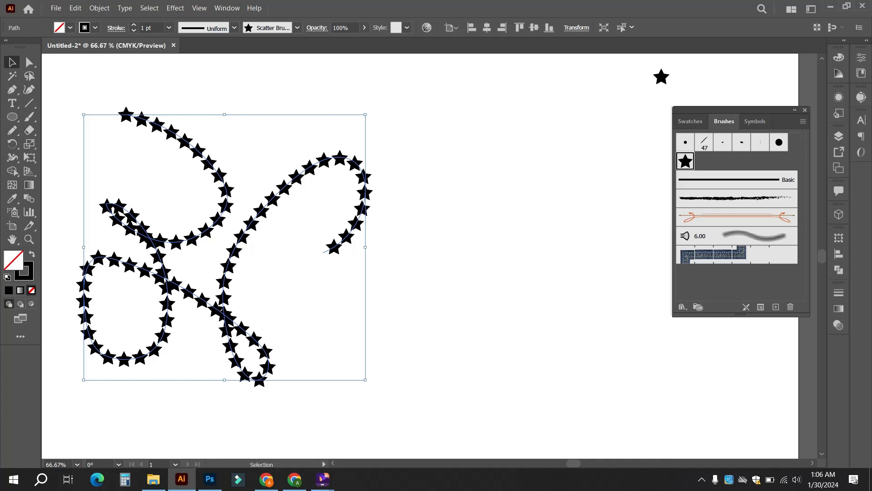
double_click(685, 161)
mouse_move(504, 110)
mouse_down()
mouse_move(476, 105)
mouse_move(483, 108)
mouse_up()
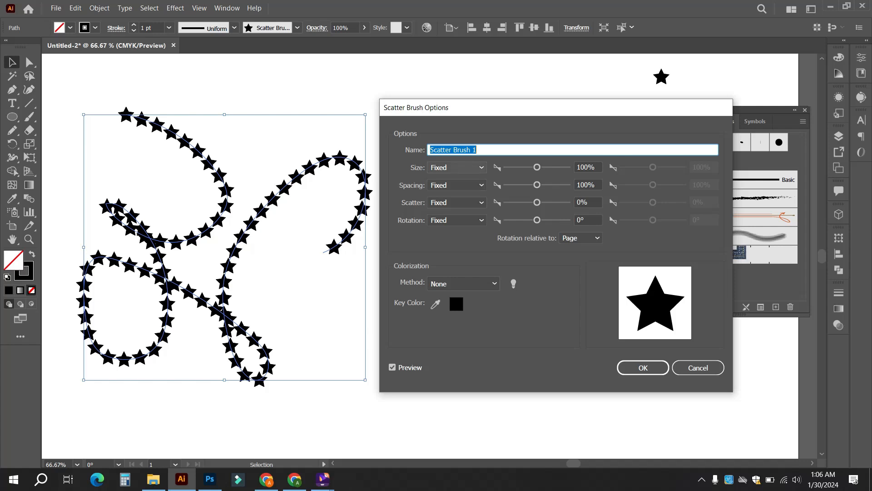
click(456, 167)
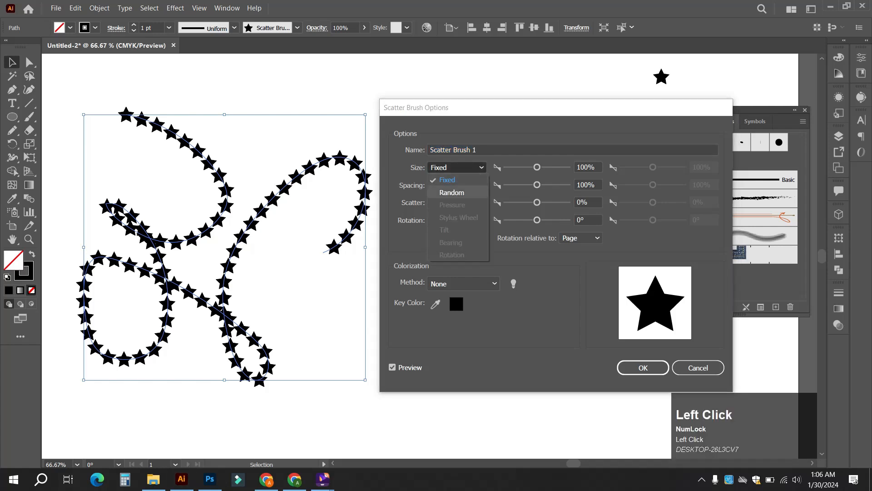
click(452, 193)
click(457, 185)
click(447, 198)
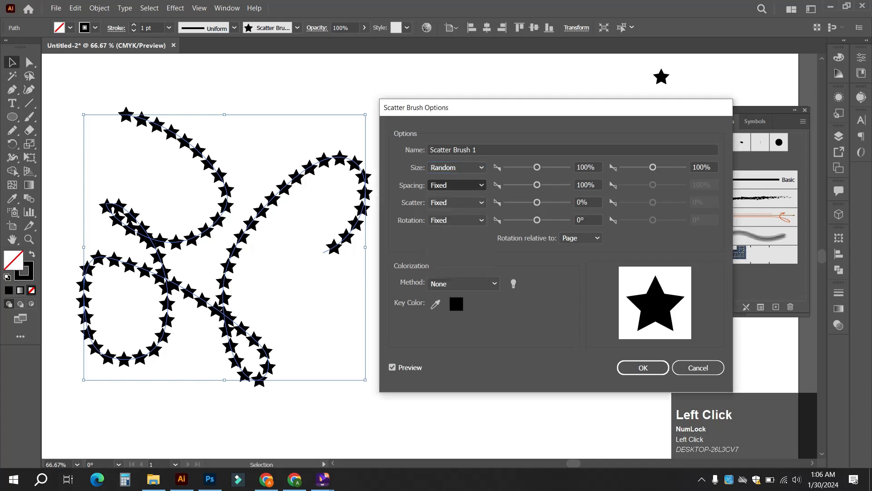
click(457, 202)
click(452, 227)
click(457, 220)
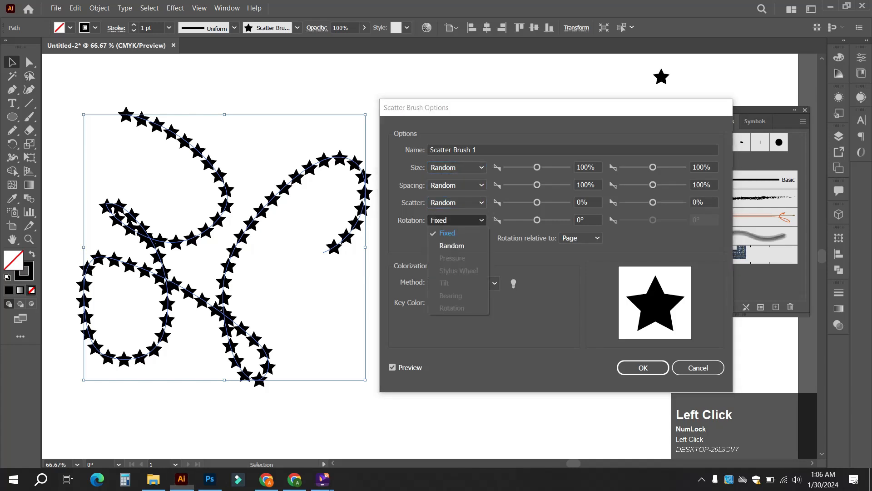
click(452, 245)
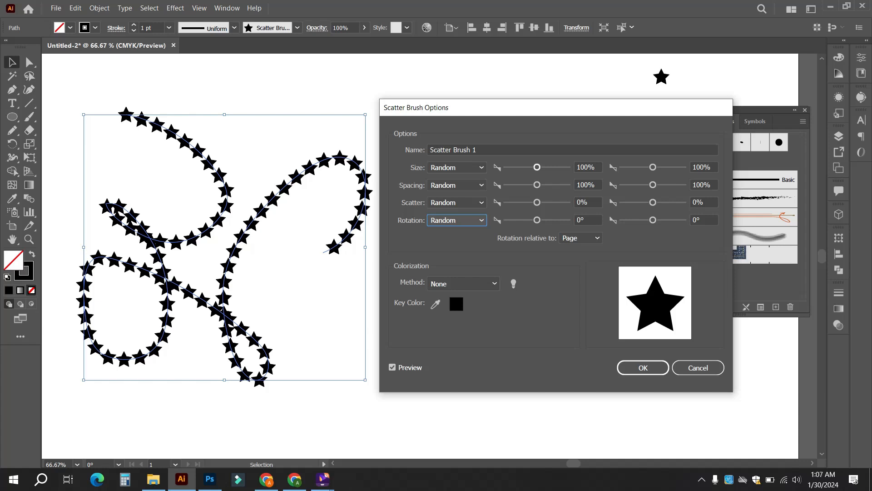
Set the star brush's minimum random size to 40% and its random spacing range to 40% through 153%
drag(537, 167, 519, 167)
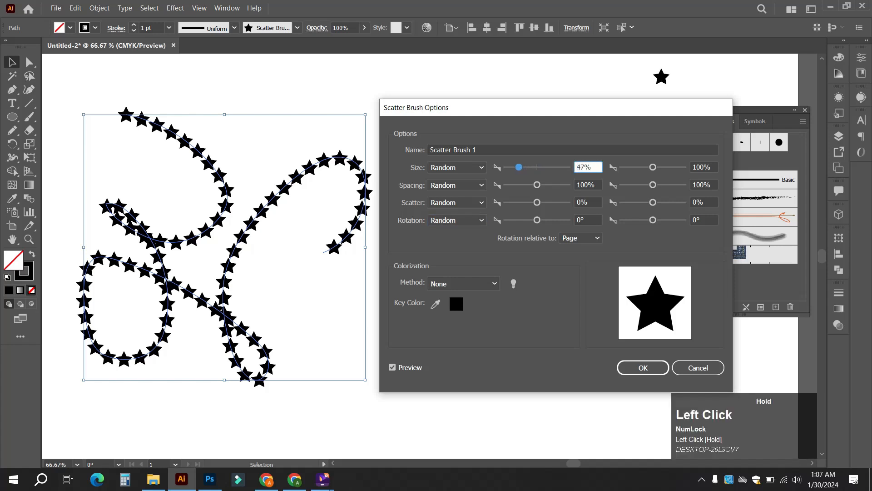
click(586, 167)
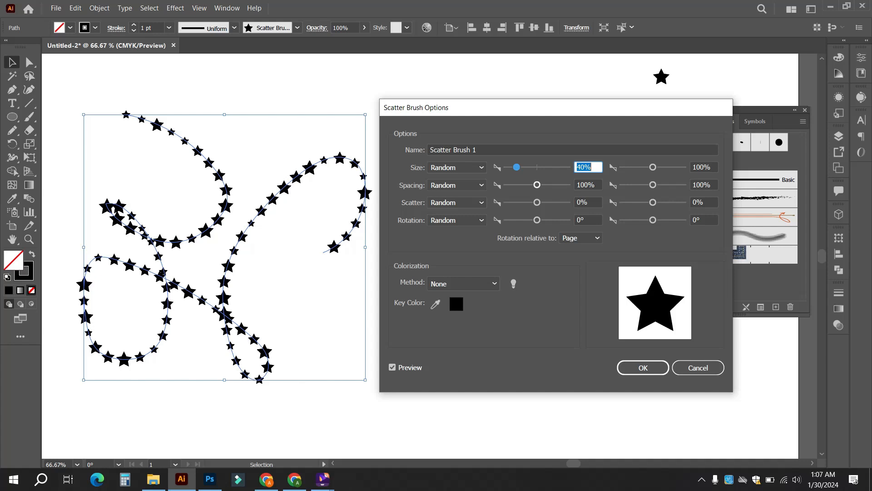
drag(537, 185, 520, 185)
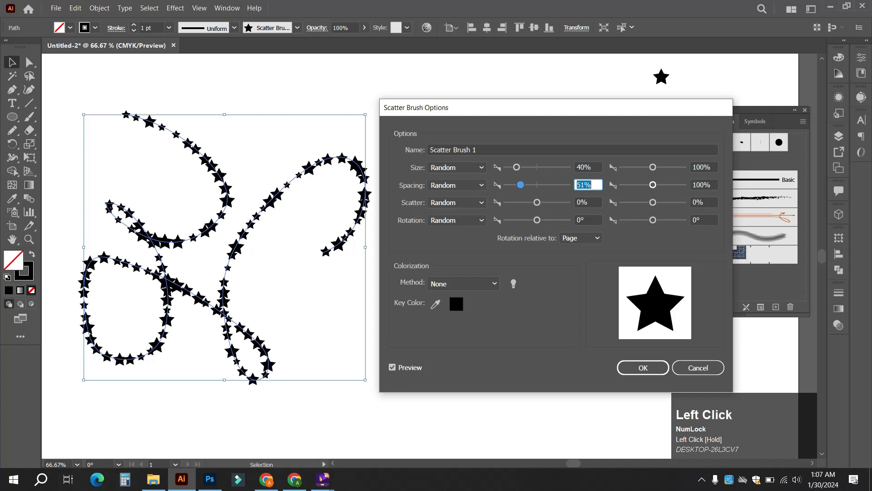
drag(653, 185, 654, 185)
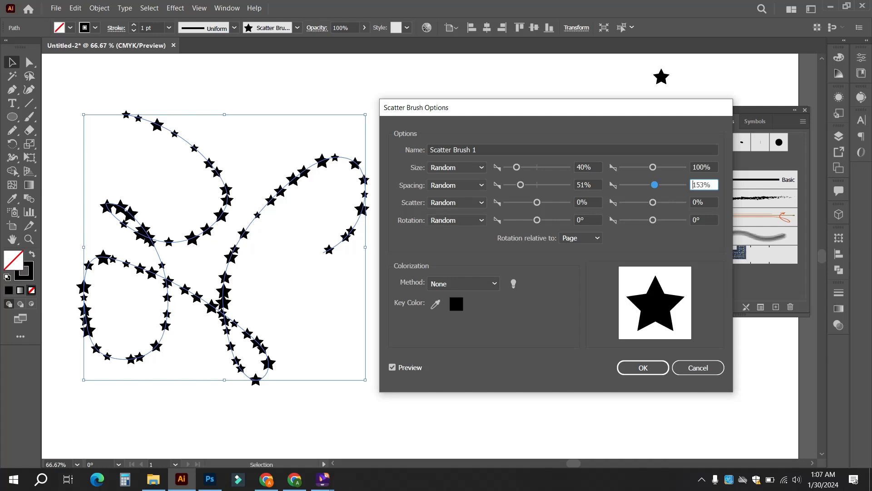
drag(521, 185, 516, 185)
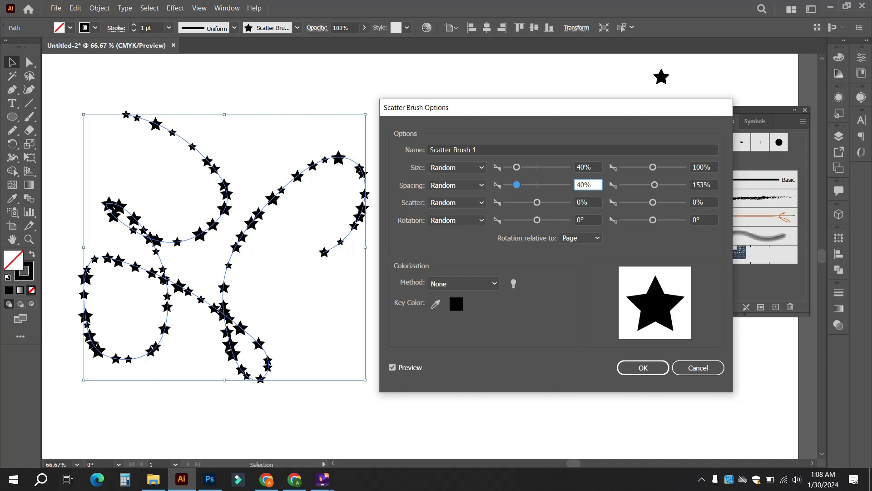
Set the star brush's random scatter range to -371% through 430%
drag(537, 202, 526, 202)
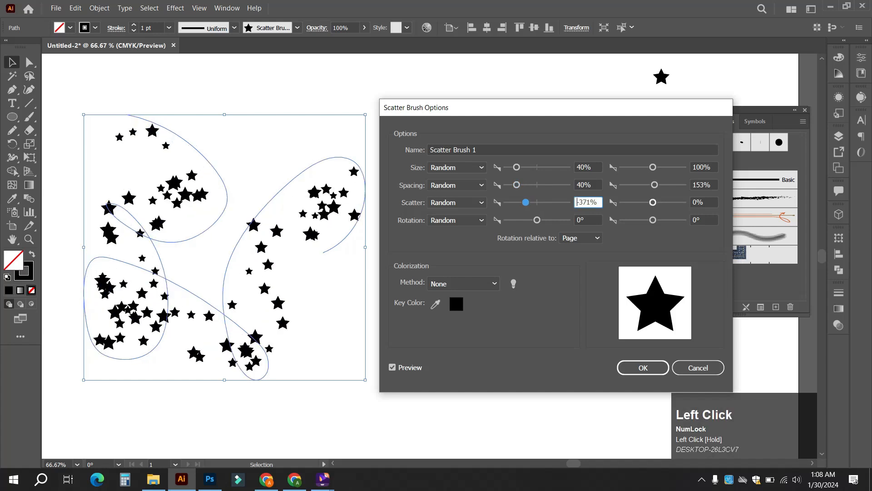
drag(653, 202, 666, 202)
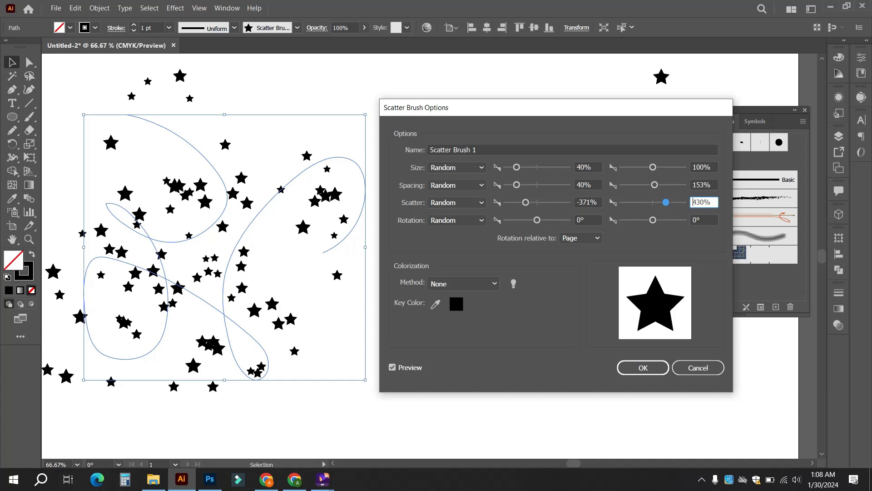
Set the star brush's random rotation range to -37° through 64° and apply the changes to the existing strokes
drag(537, 220, 531, 220)
drag(653, 220, 664, 220)
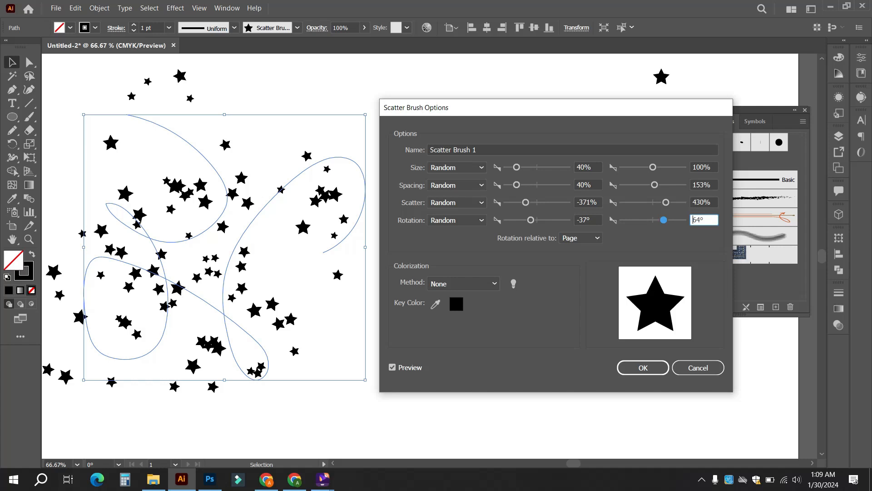
click(642, 367)
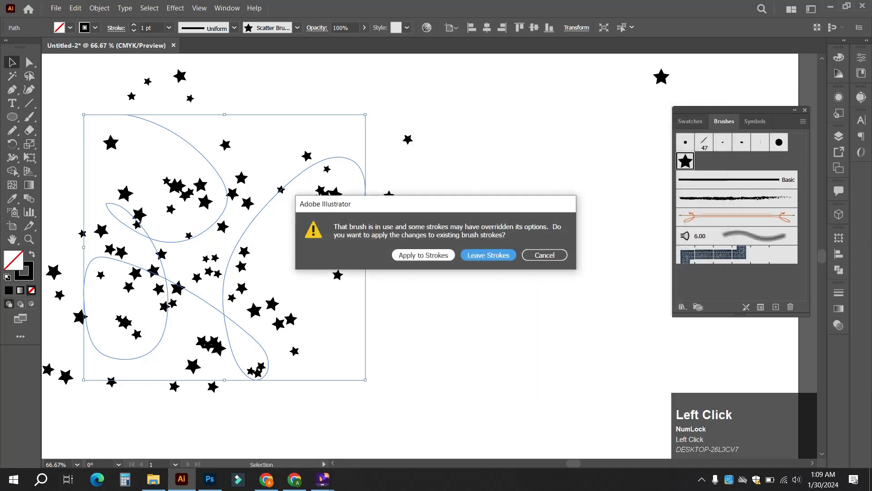
drag(345, 203, 335, 122)
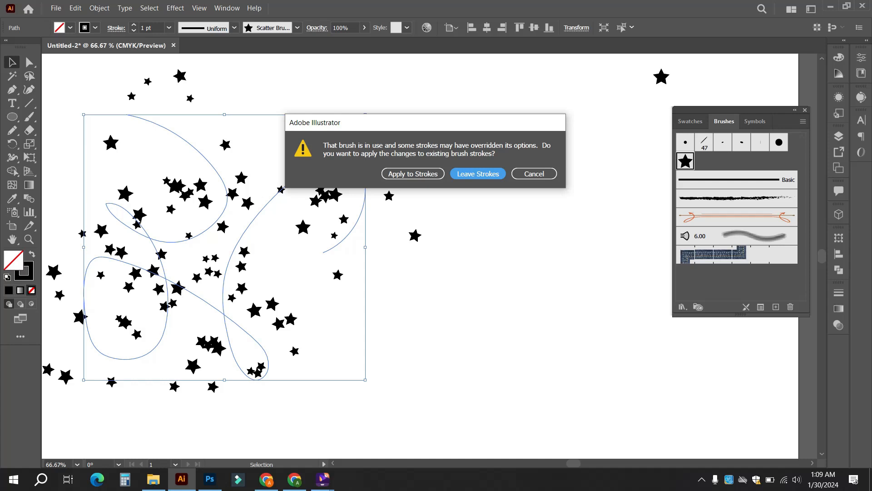
click(413, 173)
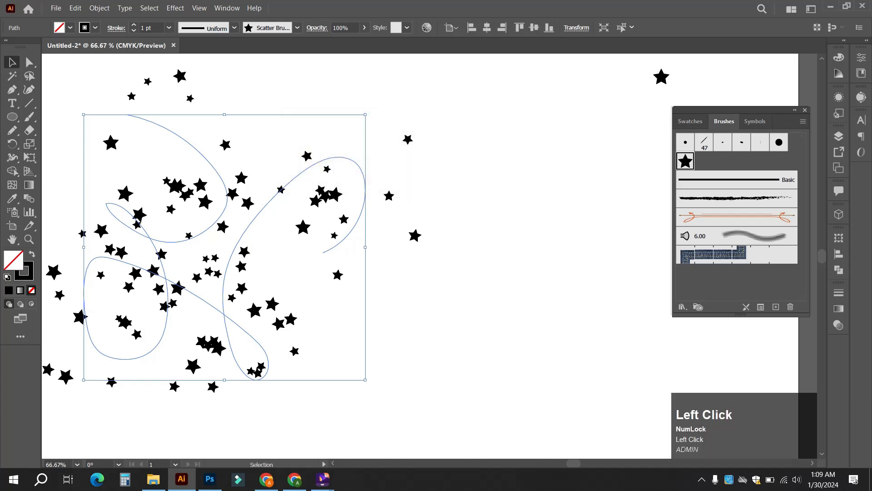
click(482, 191)
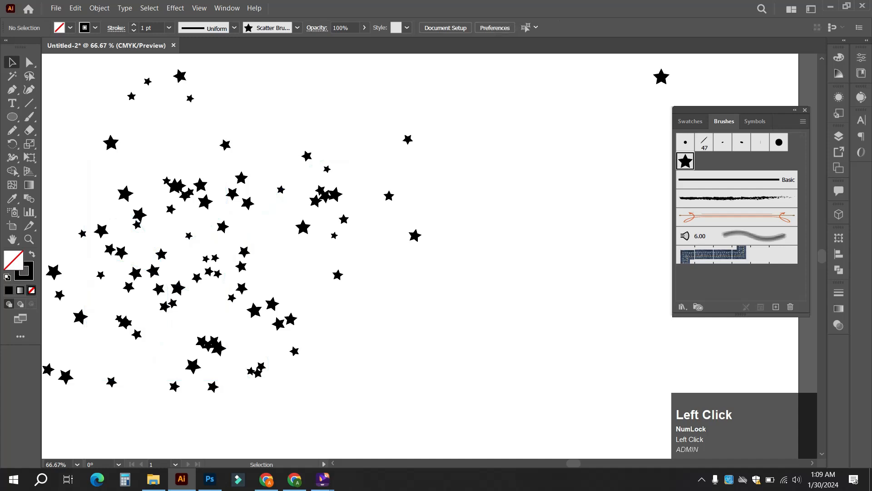
Move the looping star stroke off the artboard, past its lower-right corner
scroll(326, 292, down, 1)
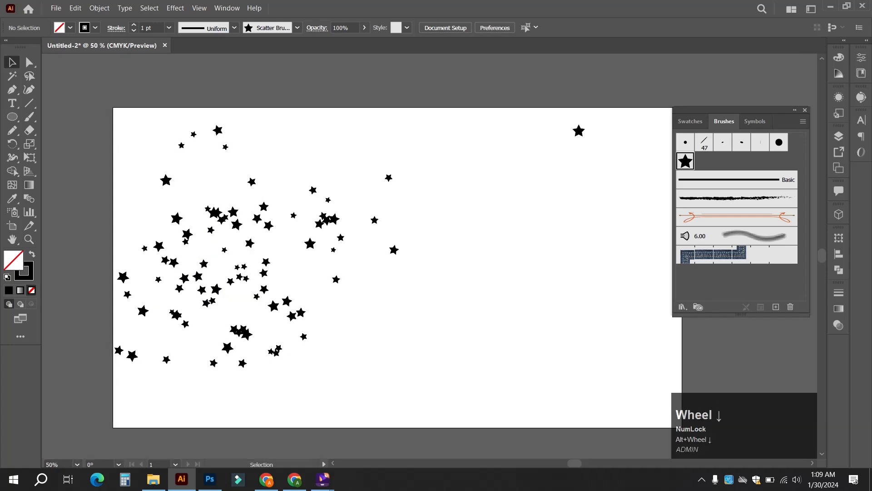
drag(325, 292, 279, 302)
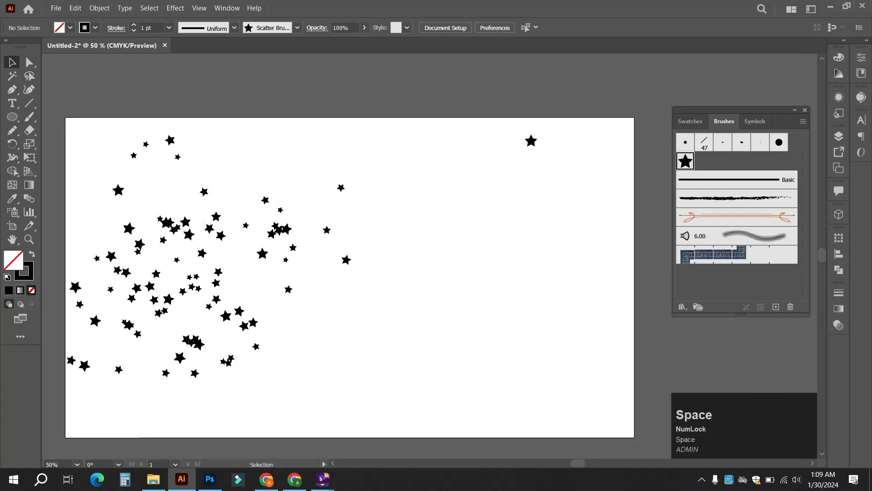
mouse_move(238, 235)
mouse_down()
mouse_move(364, 237)
mouse_move(366, 248)
mouse_up()
click(514, 241)
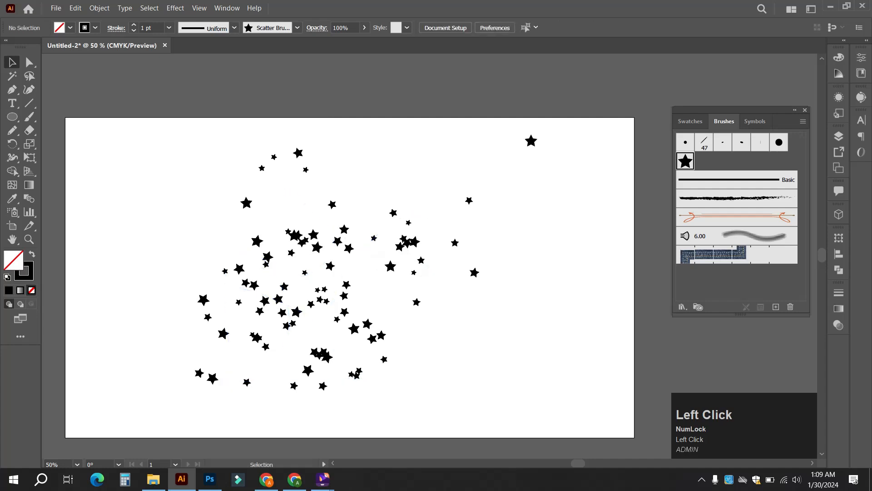
mouse_move(370, 248)
mouse_down()
mouse_move(495, 284)
mouse_move(744, 314)
mouse_move(754, 348)
mouse_move(773, 359)
mouse_up()
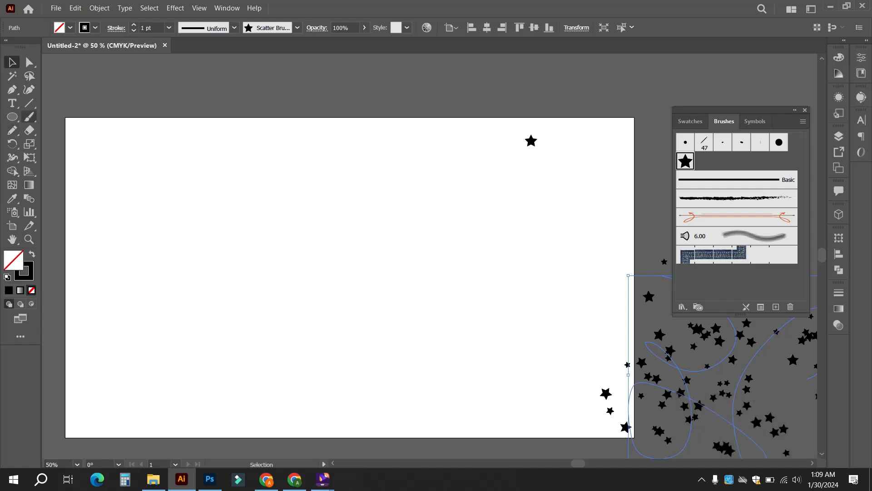
Paint a long, looping freehand stroke across the whole artboard with the star scatter brush
click(29, 117)
drag(109, 168, 277, 217)
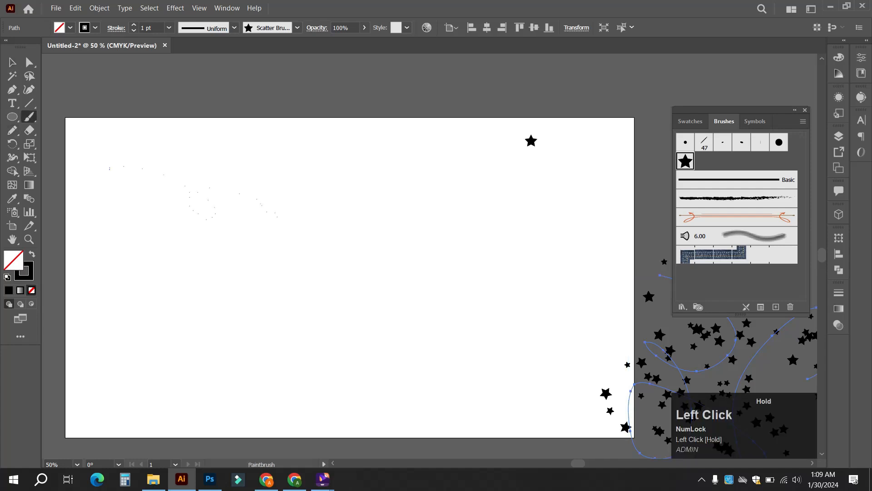
drag(459, 261, 377, 218)
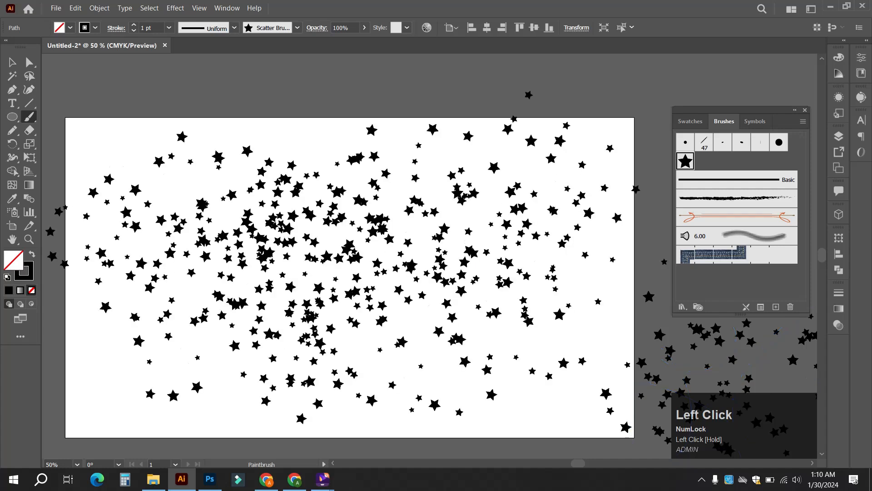
Delete the large star stroke on the artboard and the looping star stroke beside it
click(11, 62)
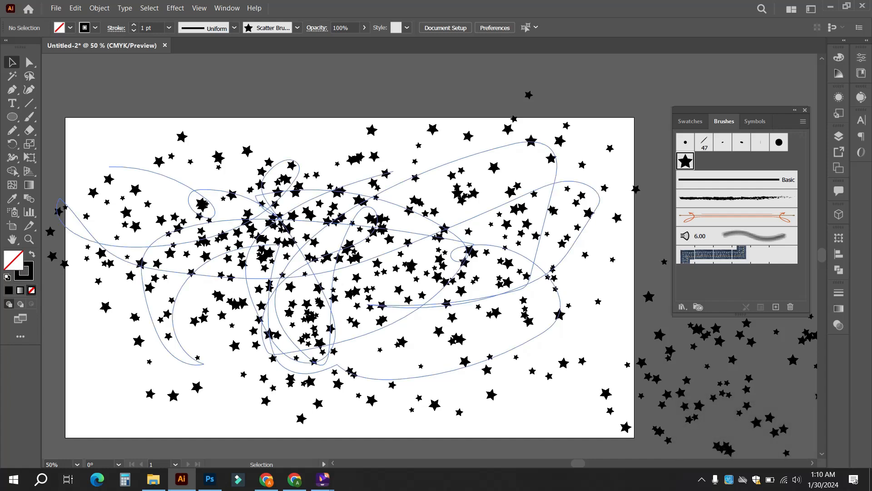
mouse_move(349, 214)
mouse_down()
mouse_move(319, 213)
mouse_move(313, 236)
mouse_move(325, 205)
mouse_move(332, 216)
mouse_up()
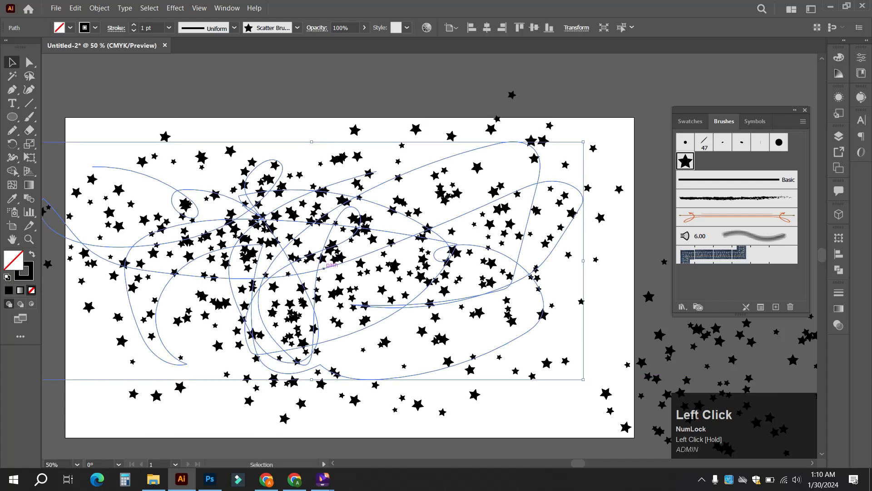
click(387, 320)
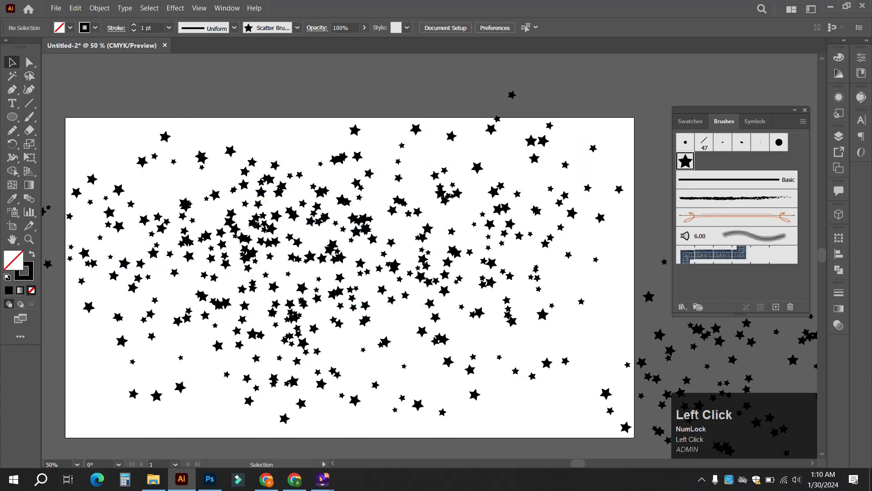
click(386, 320)
drag(434, 124, 435, 226)
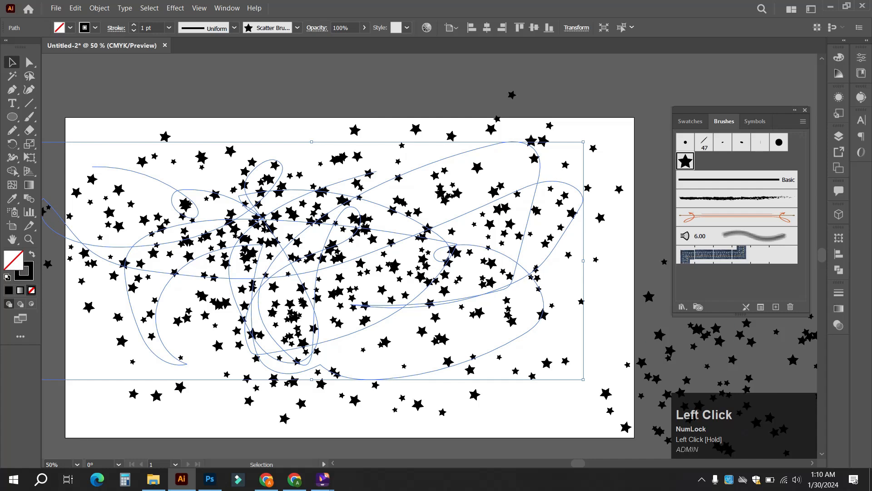
key(Delete)
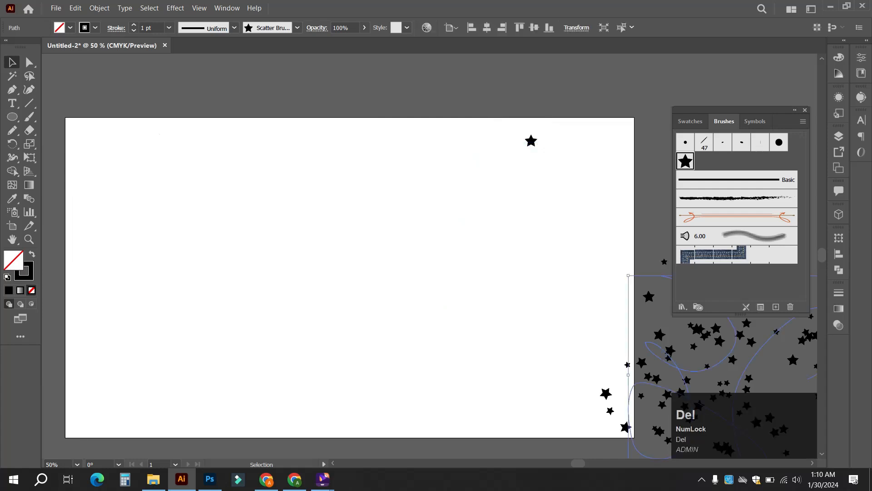
key(Delete)
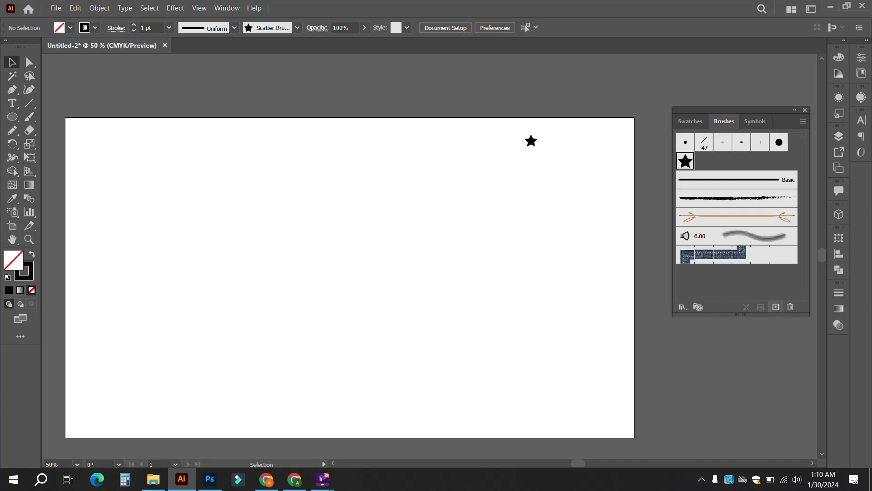
Draw a thin horizontal ellipse about 396 by 20 px in the upper middle of the artboard and select it
click(776, 306)
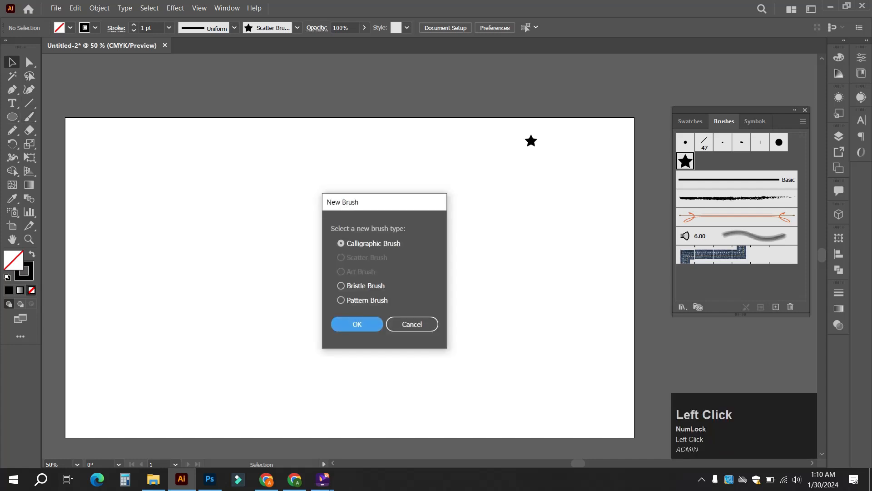
click(412, 324)
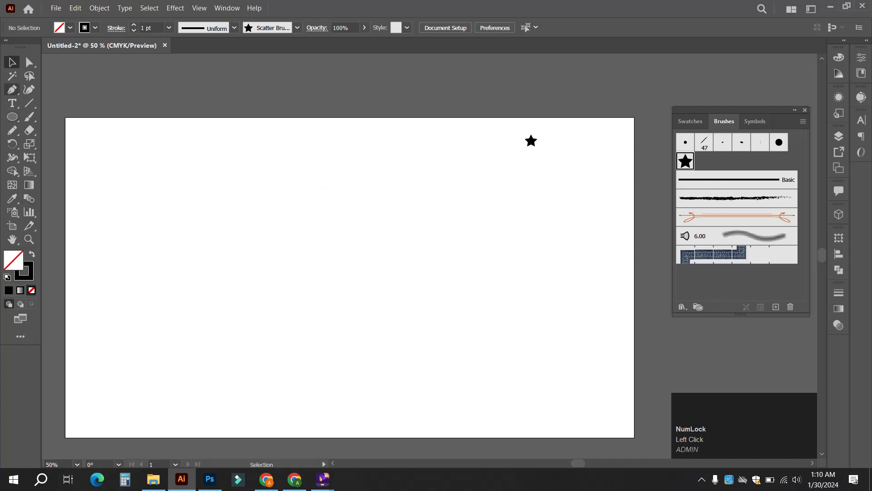
click(12, 117)
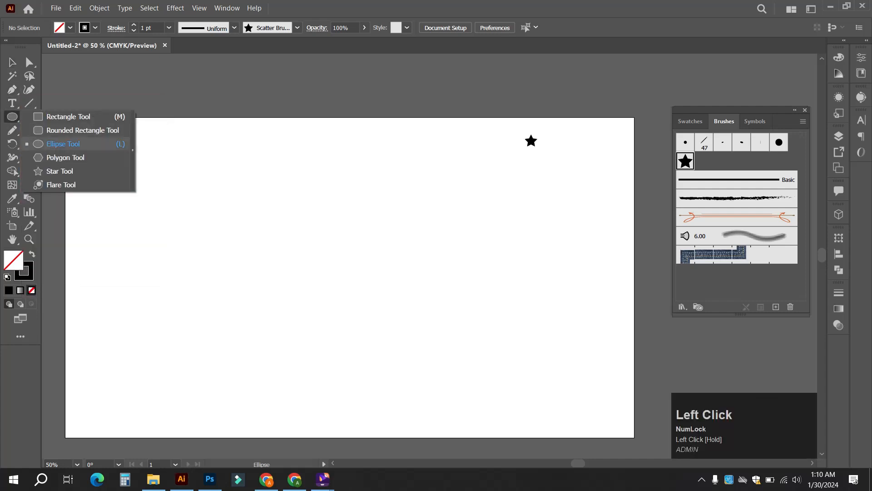
drag(272, 168, 449, 177)
click(12, 62)
click(182, 154)
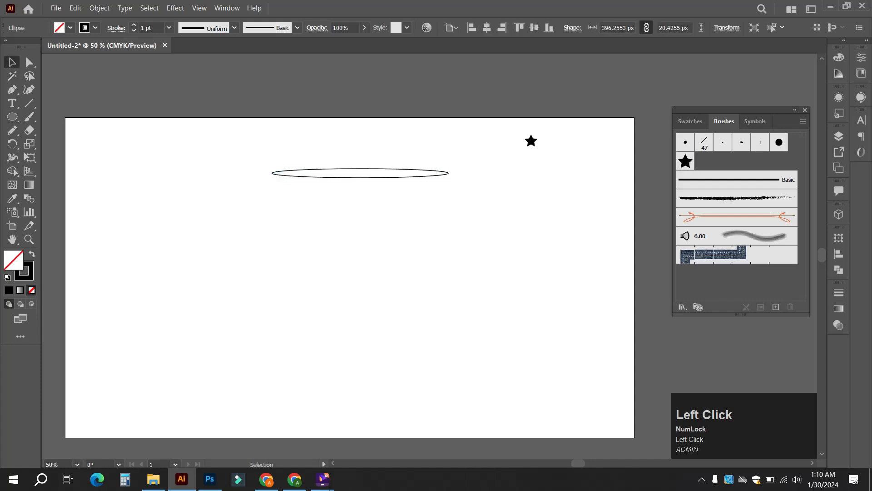
click(376, 176)
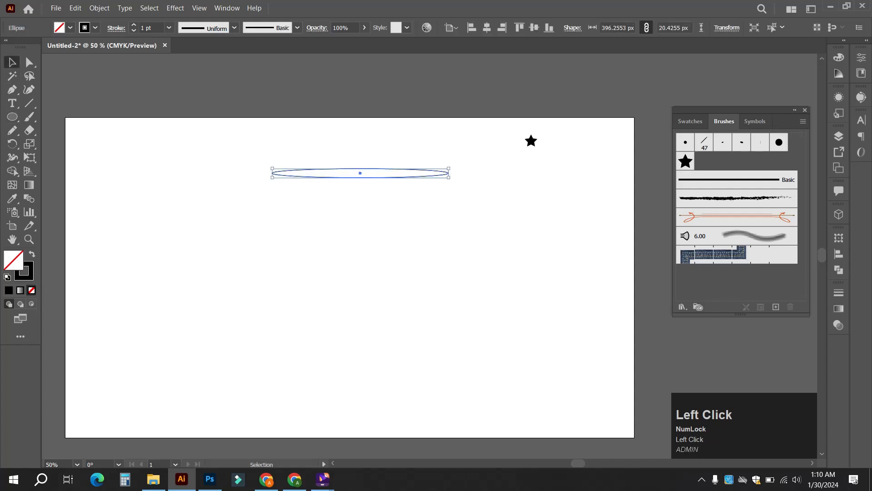
Create an art brush from the ellipse with the default options, and move the ellipse above the artboard's upper-right corner
mouse_move(376, 175)
mouse_down()
mouse_move(385, 189)
mouse_move(620, 185)
mouse_move(392, 171)
mouse_move(396, 180)
mouse_move(536, 189)
mouse_move(677, 162)
mouse_up()
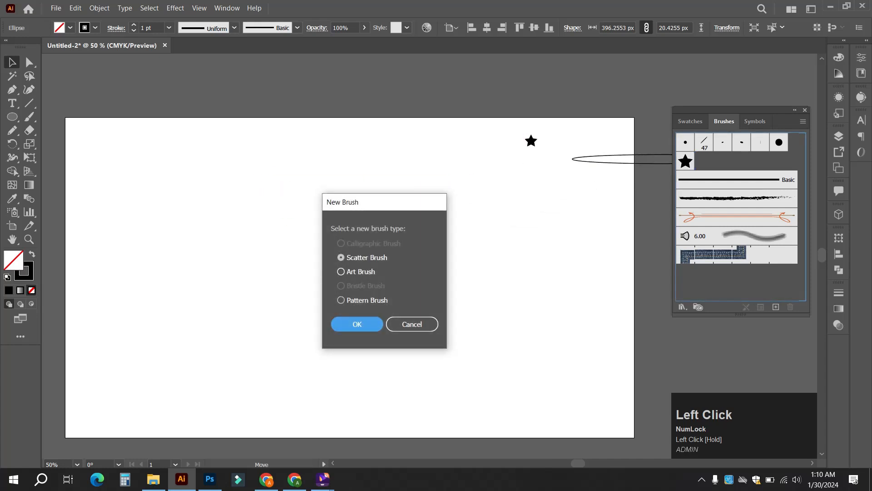
click(341, 271)
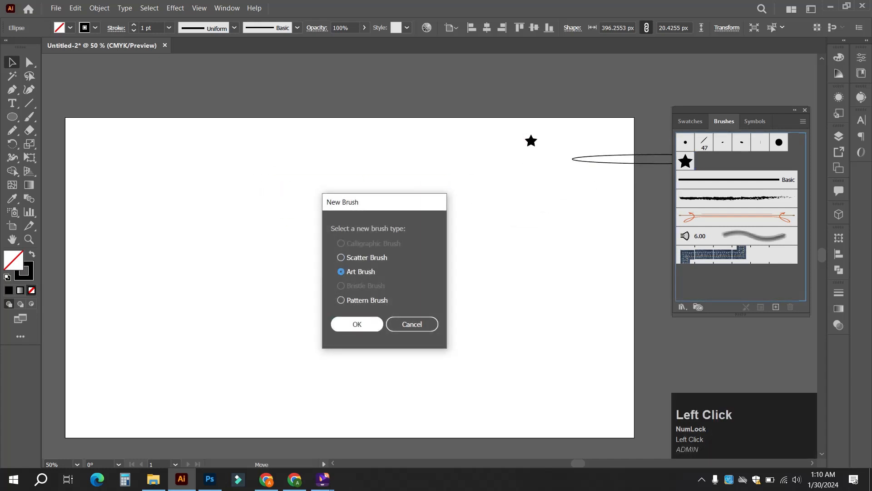
click(357, 324)
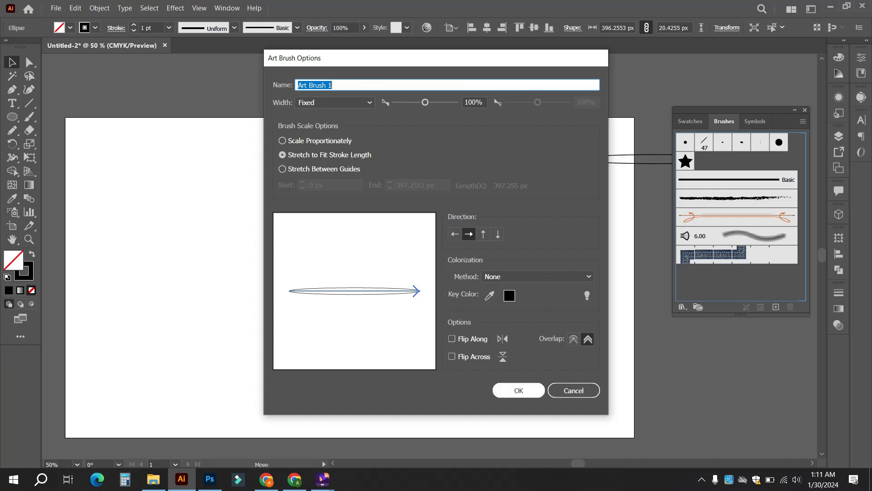
click(519, 390)
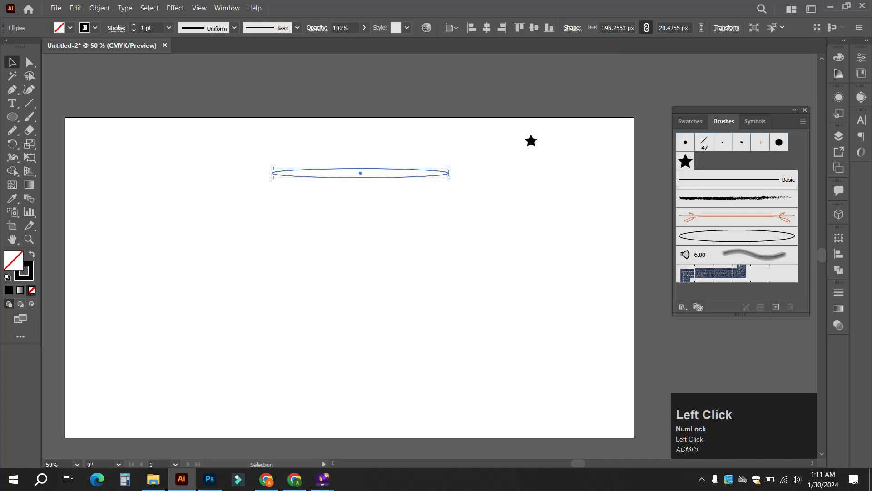
drag(379, 169, 576, 93)
click(132, 172)
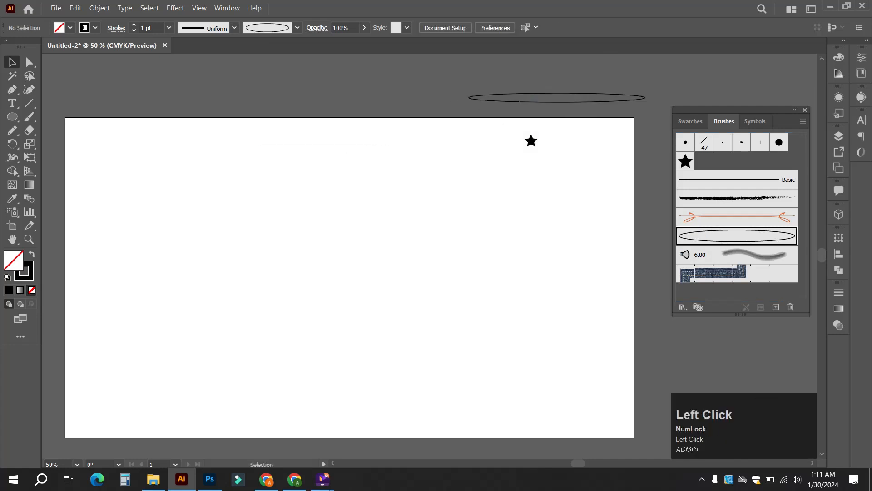
Paint three long curved strokes and three short ones on the artboard with the ellipse art brush
click(29, 117)
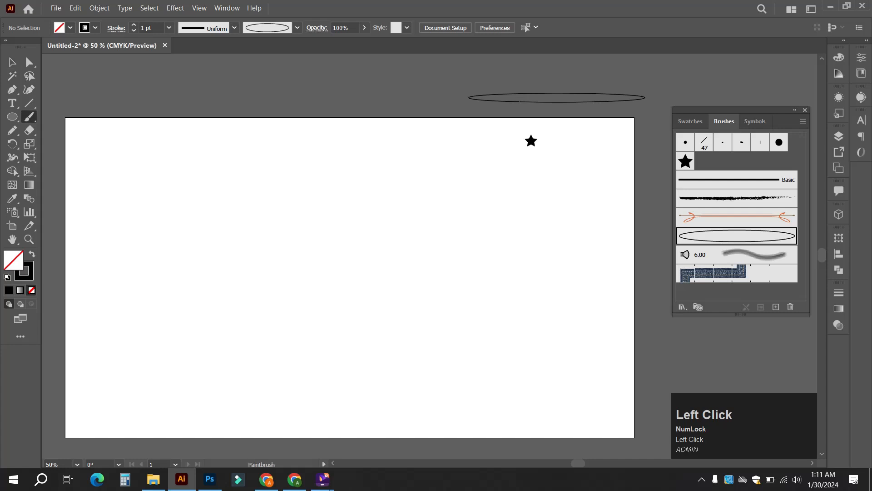
mouse_move(158, 185)
mouse_down()
mouse_move(330, 207)
mouse_move(459, 271)
mouse_up()
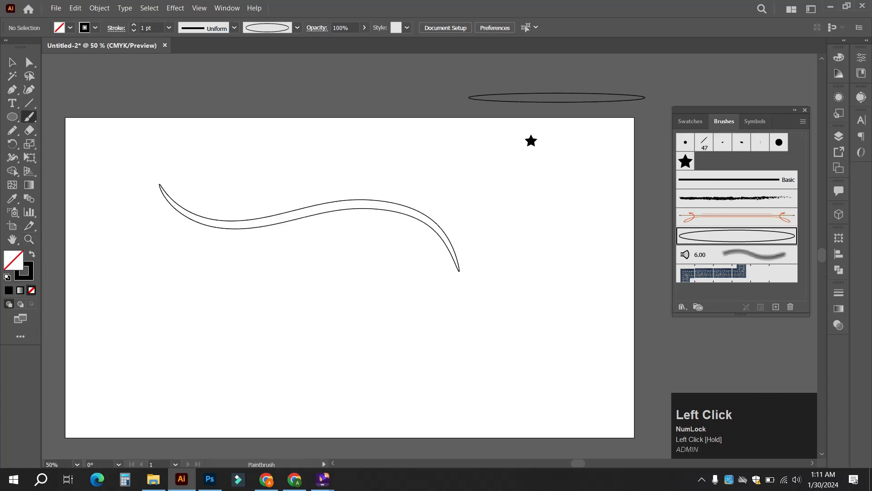
mouse_move(108, 181)
mouse_down()
mouse_move(139, 257)
mouse_move(277, 380)
mouse_up()
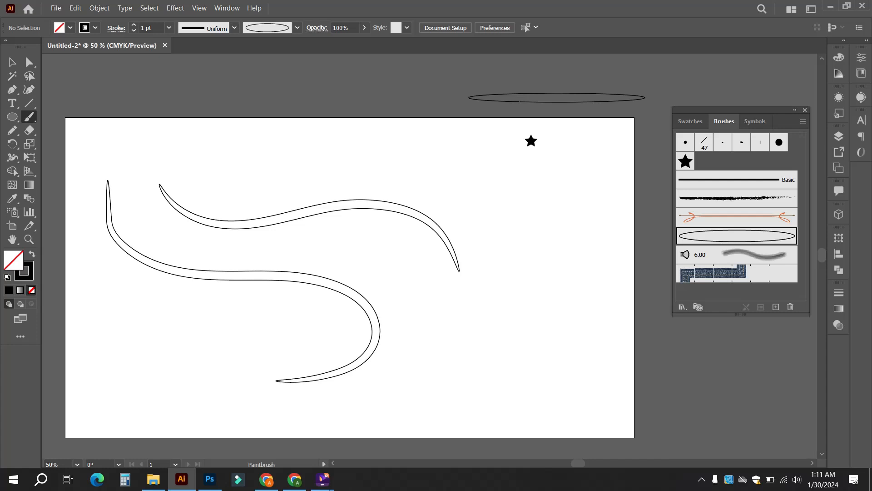
mouse_move(333, 158)
mouse_down()
mouse_move(582, 290)
mouse_move(481, 381)
mouse_up()
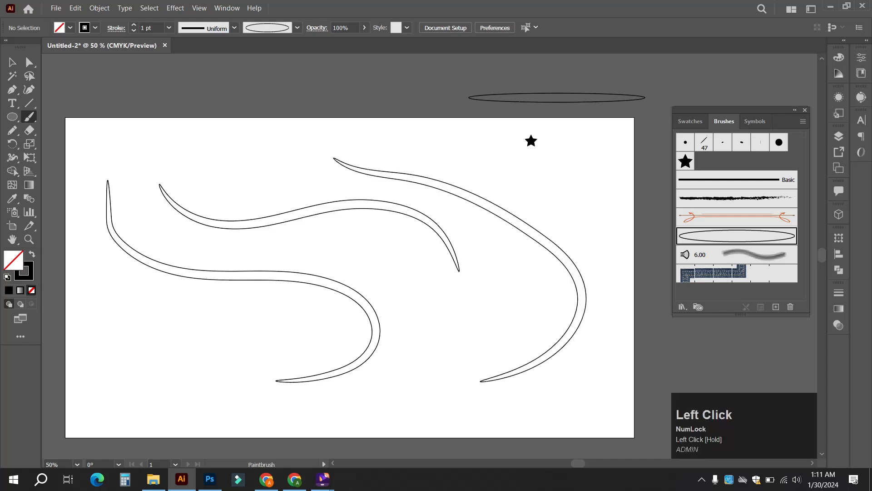
drag(145, 328, 197, 333)
drag(135, 367, 193, 361)
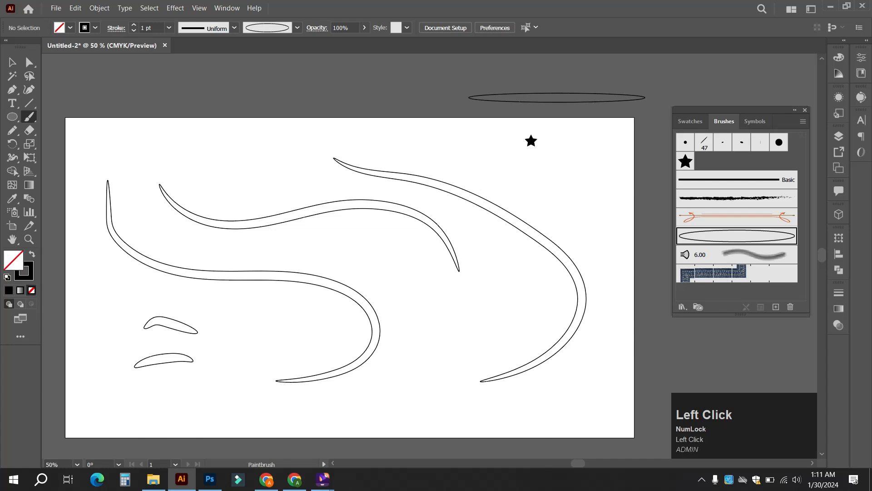
drag(144, 403, 247, 346)
Delete all the strokes painted with the ellipse art brush
key(v)
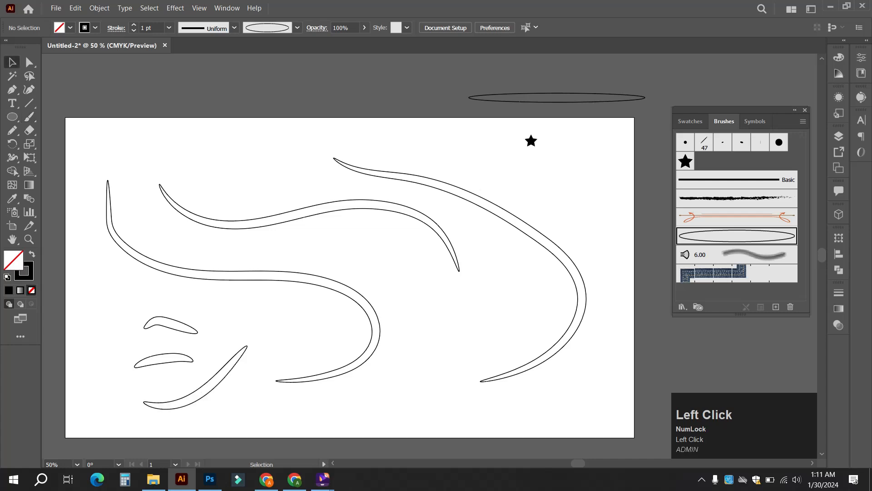
drag(184, 140, 472, 415)
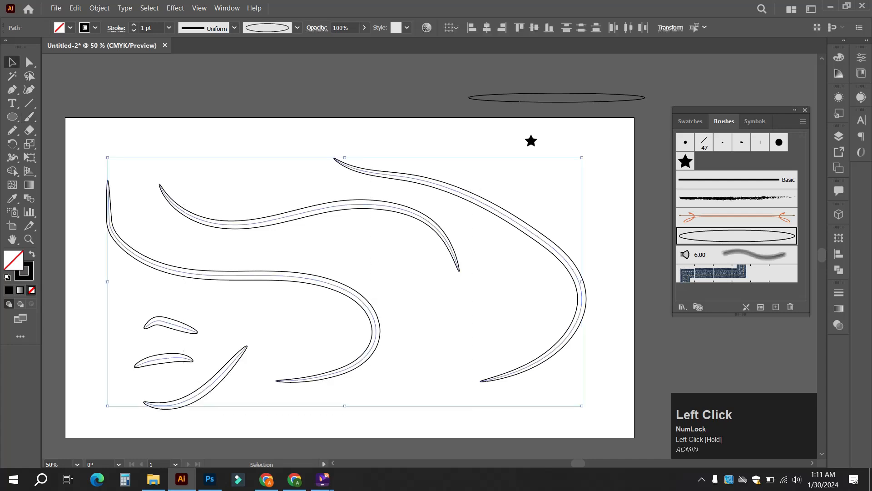
key(Delete)
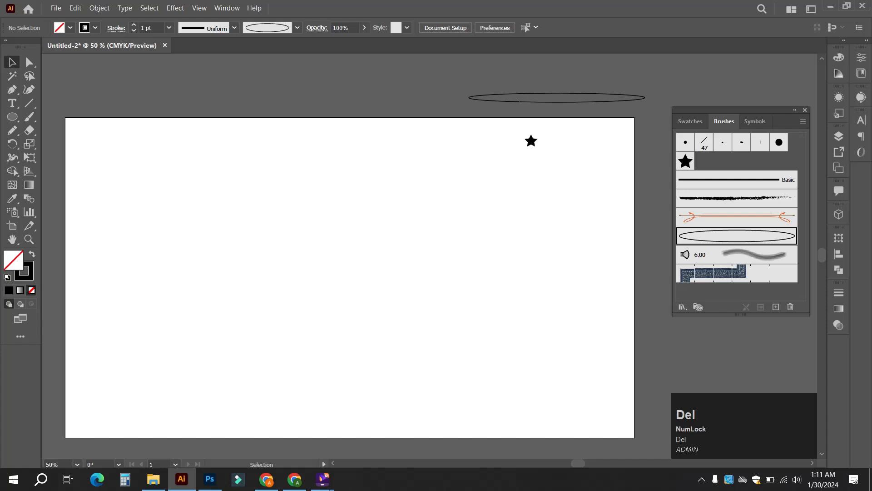
Draw a thin horizontal ellipse about 506 by 18 px near the artboard's top and swap its fill and stroke to make it solid black
click(12, 117)
drag(256, 172, 482, 180)
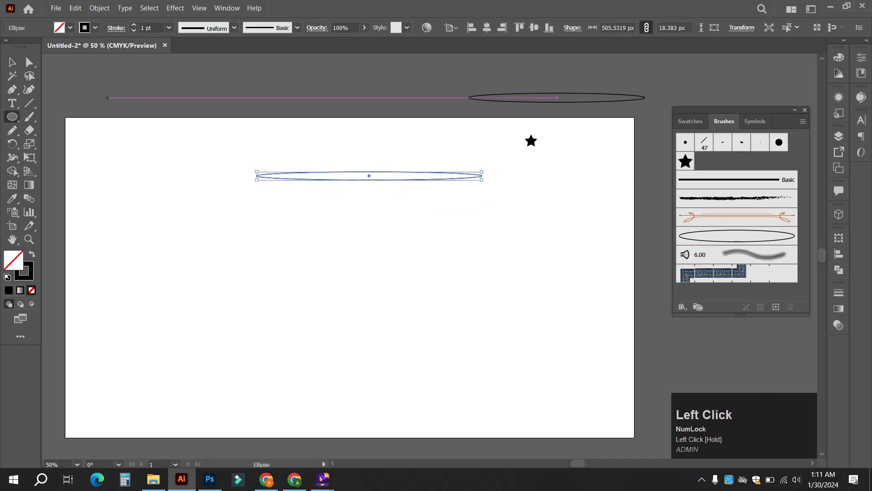
click(12, 63)
click(350, 218)
click(369, 180)
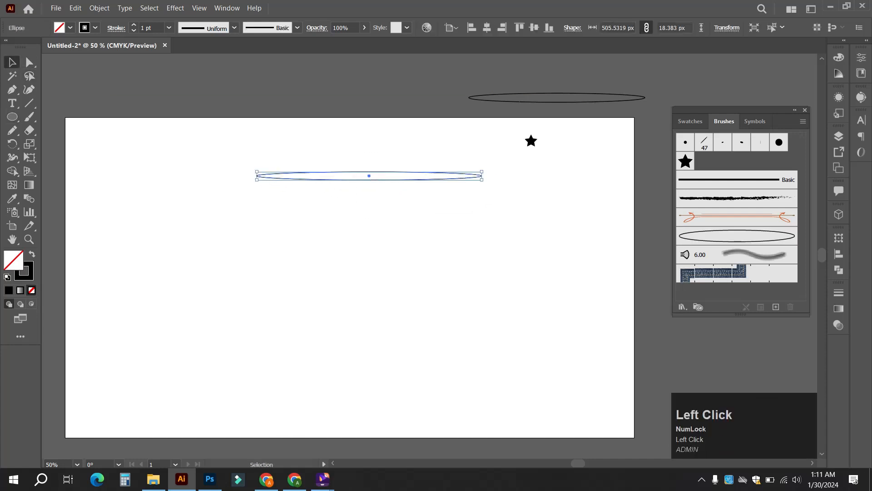
click(31, 254)
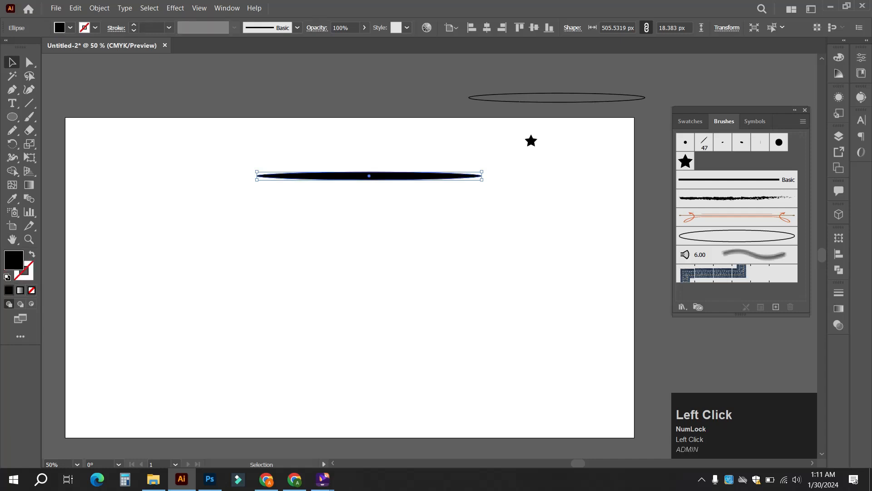
Create an art brush from the solid black ellipse with the default options
mouse_move(374, 175)
mouse_down()
mouse_move(614, 244)
mouse_move(675, 243)
mouse_up()
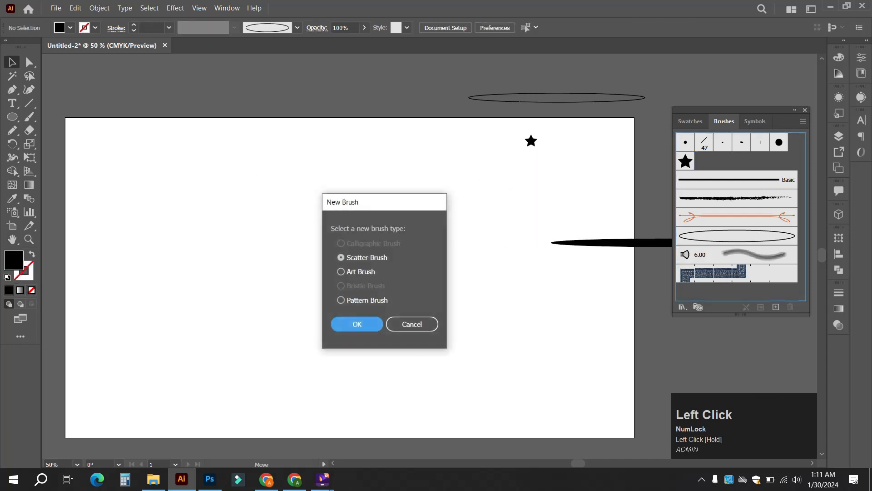
click(341, 272)
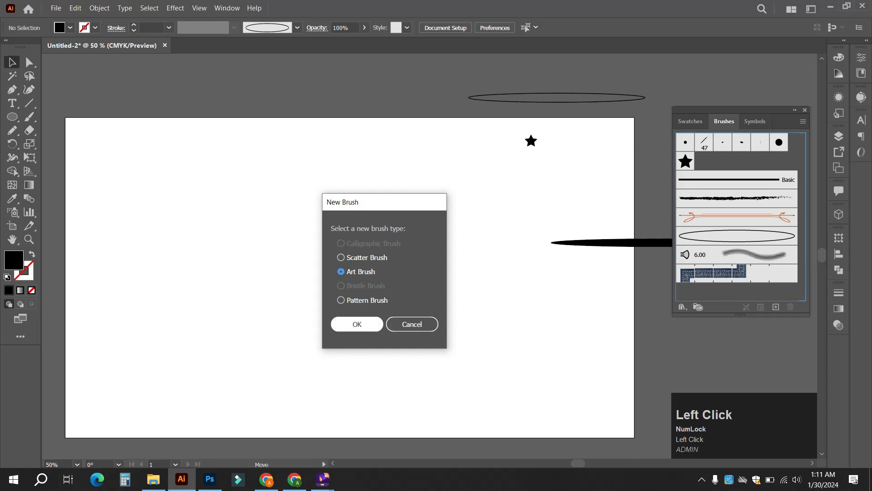
click(357, 324)
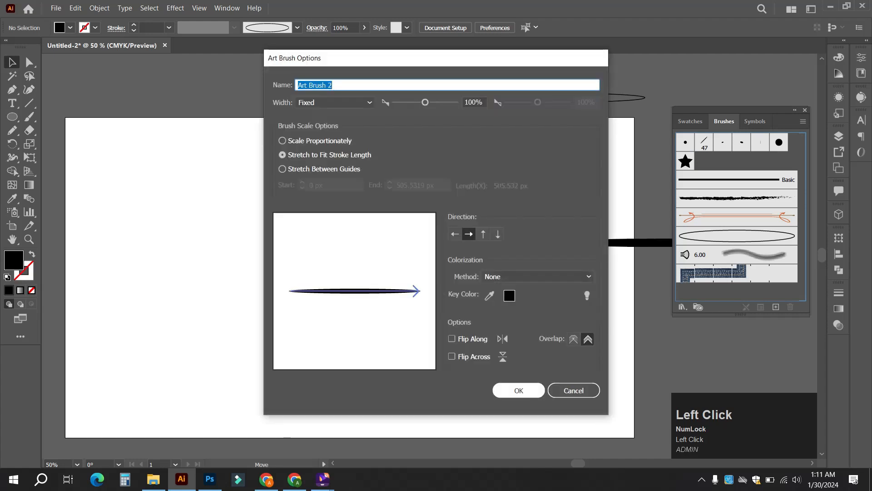
click(518, 390)
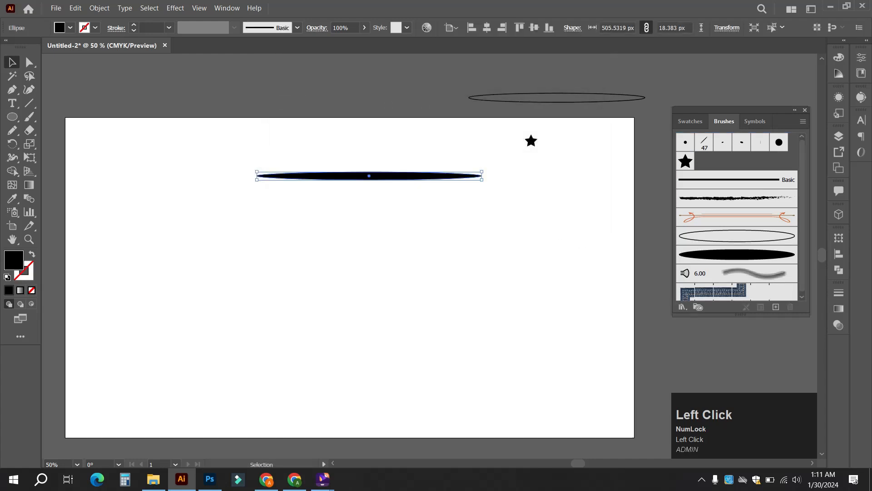
Try the new brush on the black ellipse, undo it, and move the ellipse above the artboard's top edge
click(737, 255)
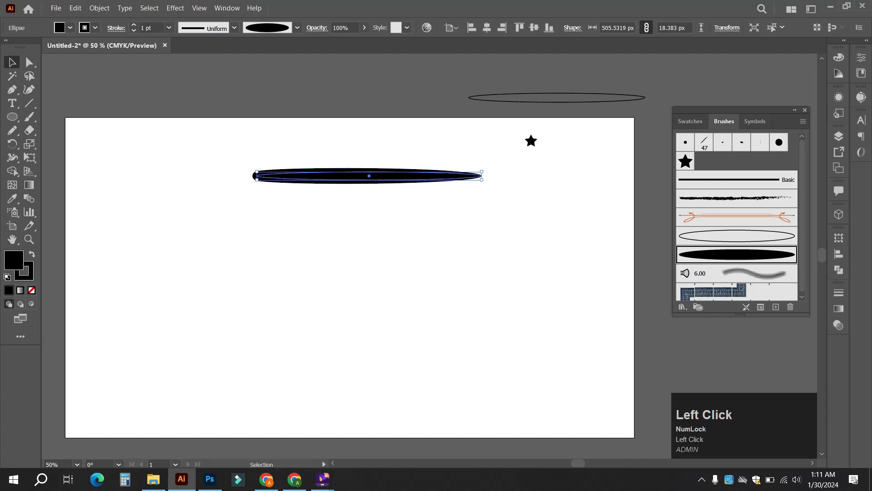
key(ctrl+z)
mouse_move(369, 178)
mouse_down()
mouse_move(390, 117)
mouse_move(384, 84)
mouse_up()
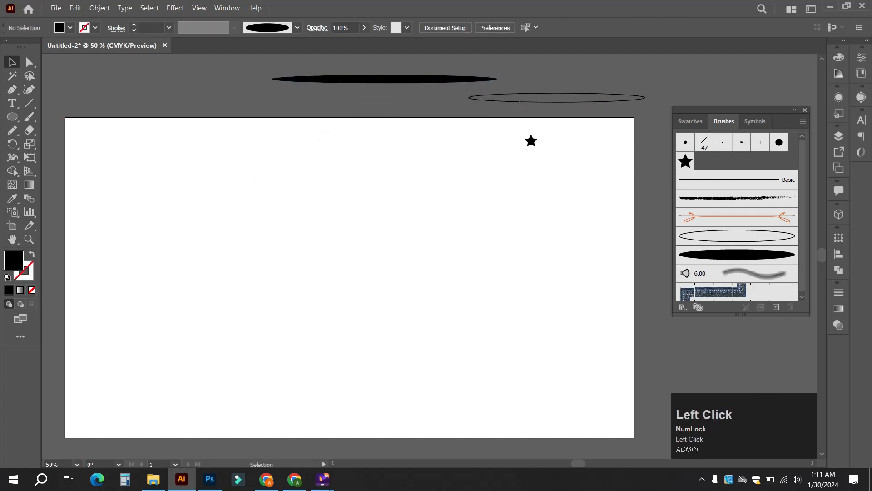
Paint three long curved strokes and five short ones on the artboard with the solid ellipse art brush
click(737, 254)
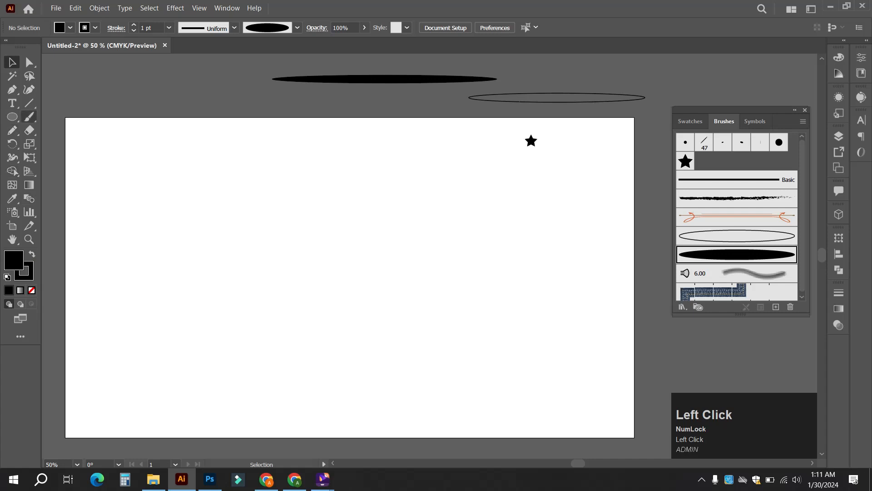
click(29, 117)
drag(114, 168, 361, 192)
drag(180, 215, 362, 324)
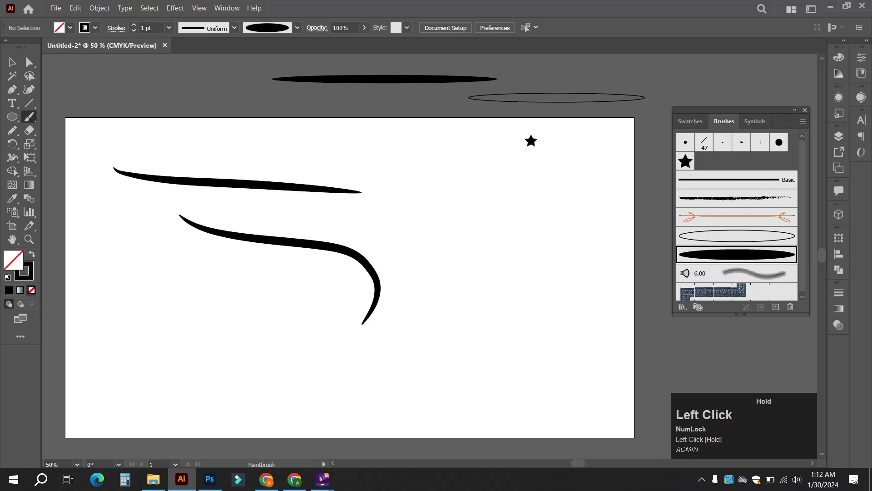
drag(143, 262, 216, 354)
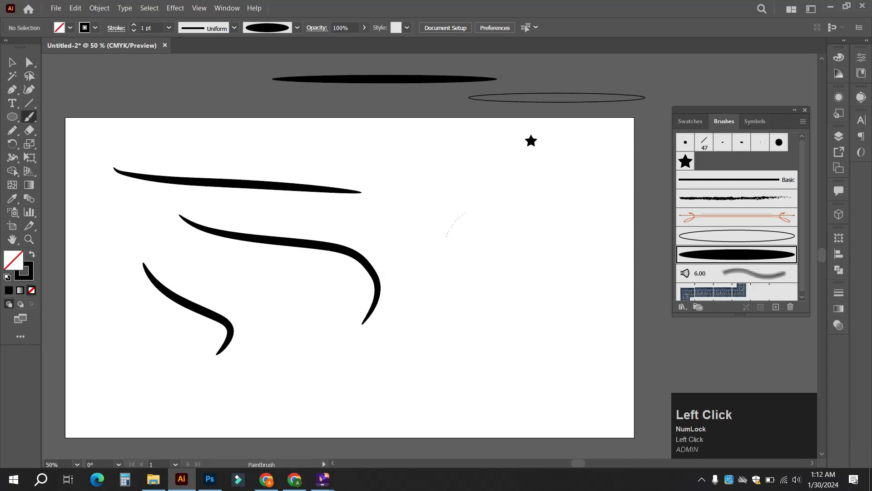
drag(465, 213, 472, 210)
drag(517, 229, 557, 211)
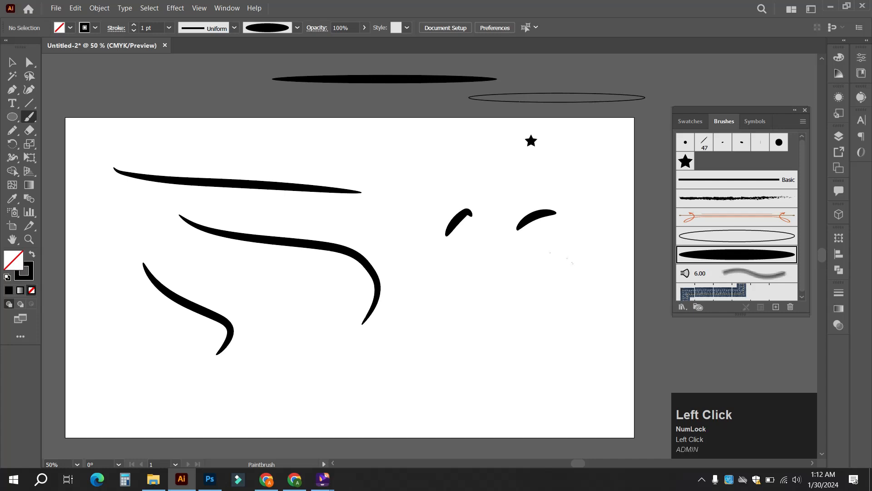
drag(538, 249, 573, 263)
drag(485, 285, 565, 284)
drag(485, 317, 549, 344)
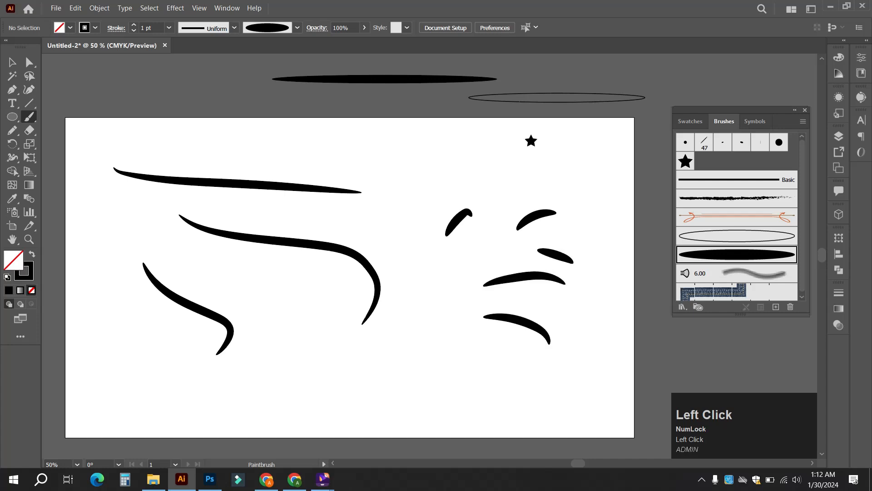
Delete all the strokes painted with the solid ellipse art brush
click(13, 62)
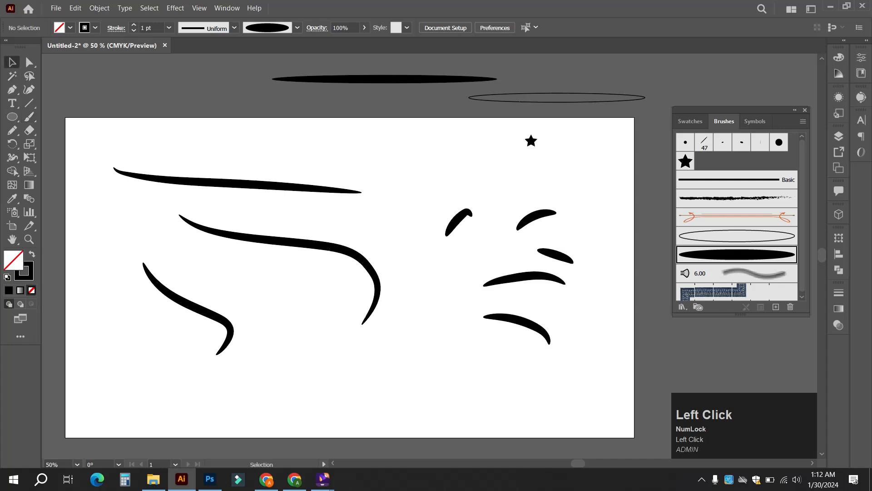
mouse_move(547, 391)
mouse_down()
mouse_move(222, 219)
mouse_move(148, 153)
mouse_up()
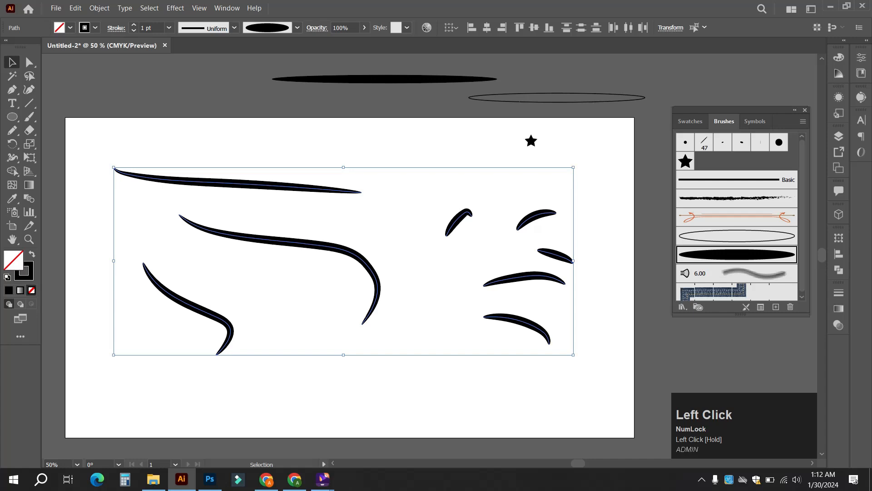
key(Delete)
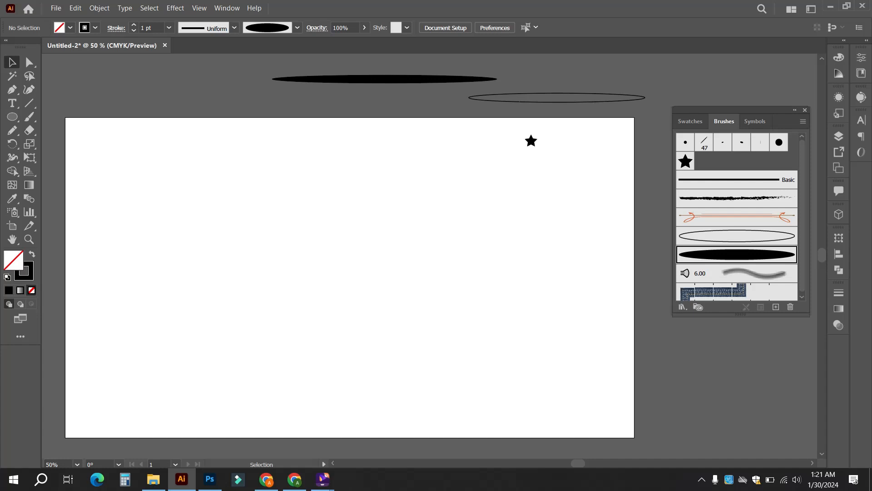
Start a new Round Point bristle brush with a size of 4.46 mm and try bristle lengths of 269% and 89%
click(776, 307)
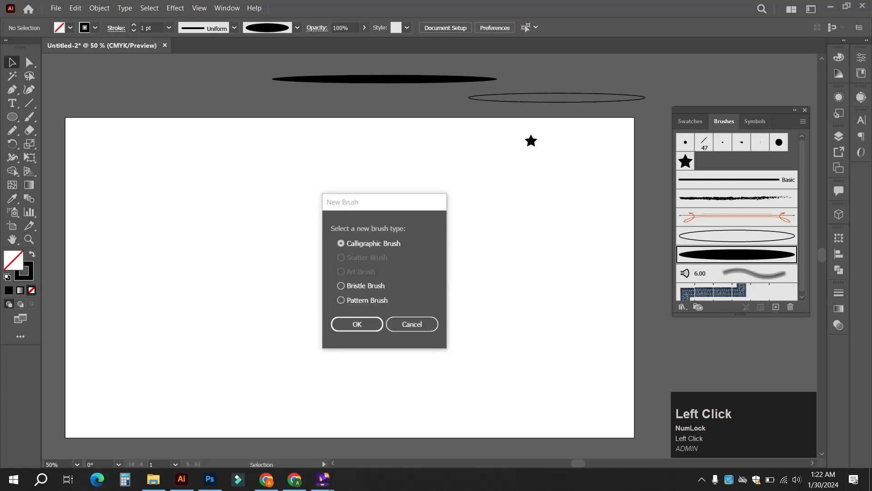
click(341, 286)
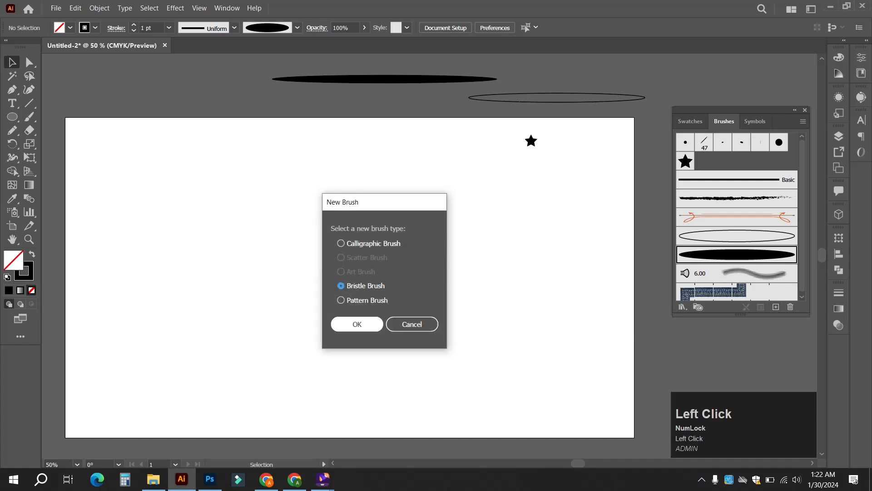
click(357, 324)
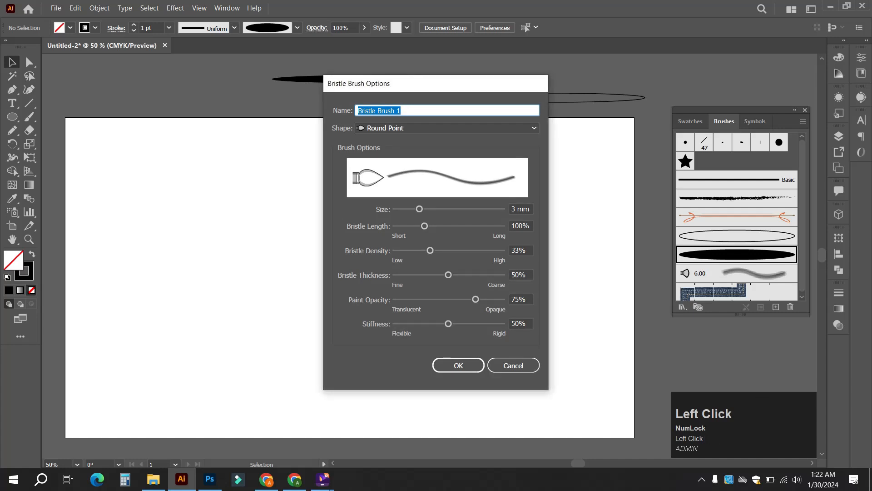
drag(431, 84, 416, 105)
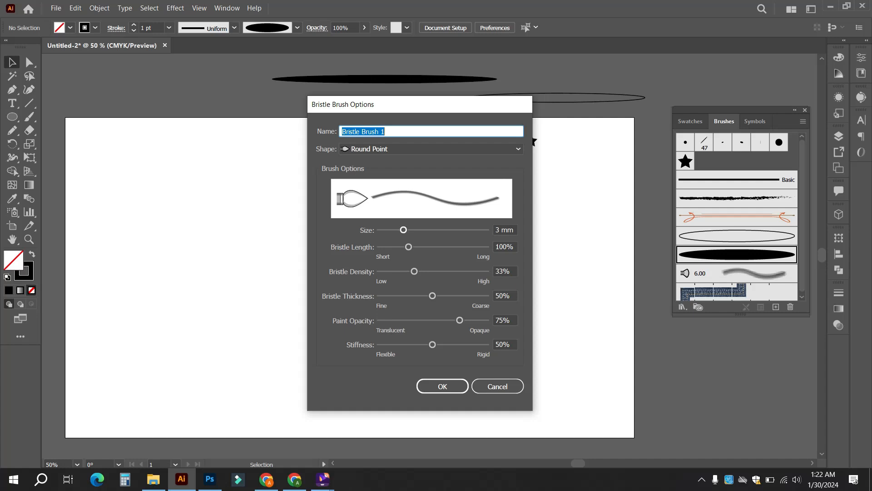
mouse_move(403, 230)
mouse_down()
mouse_move(420, 229)
mouse_move(410, 247)
mouse_move(474, 247)
mouse_up()
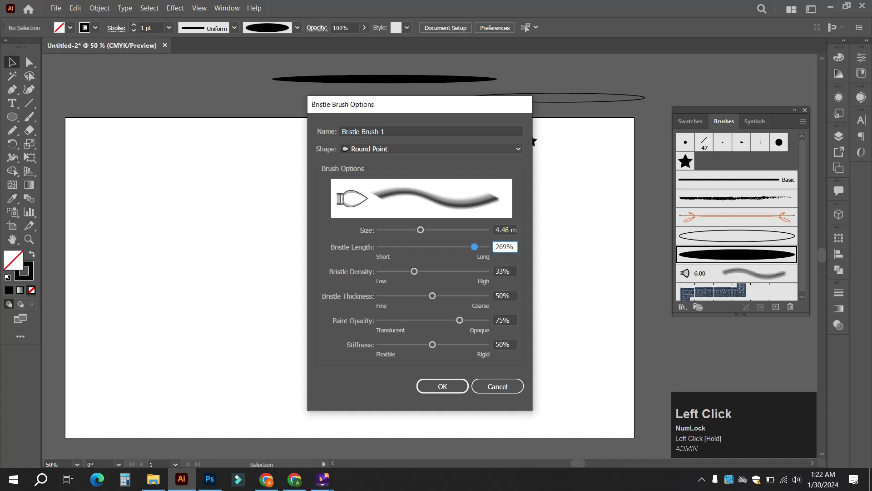
click(404, 247)
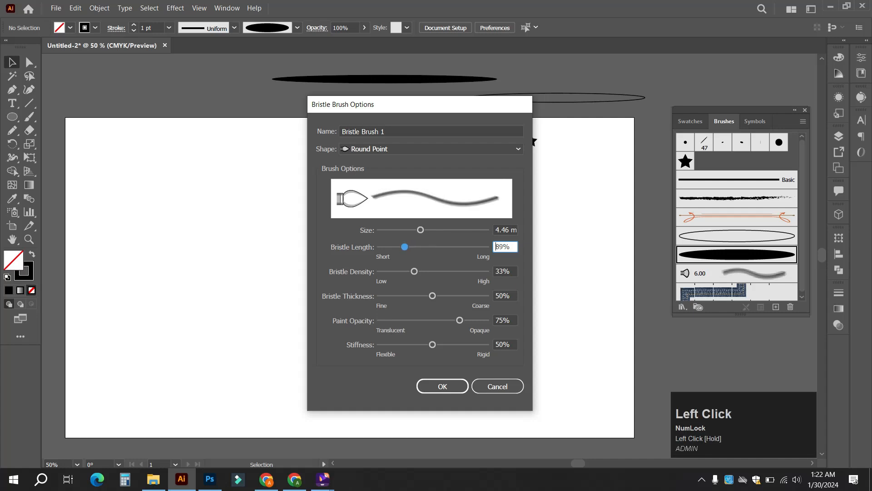
Create the bristle brush with 174% bristle length, 45% density, 31% thickness, 56% paint opacity and 27% stiffness
mouse_move(404, 246)
mouse_down()
mouse_move(437, 247)
mouse_move(401, 271)
mouse_move(427, 272)
mouse_move(421, 296)
mouse_move(412, 296)
mouse_up()
click(415, 271)
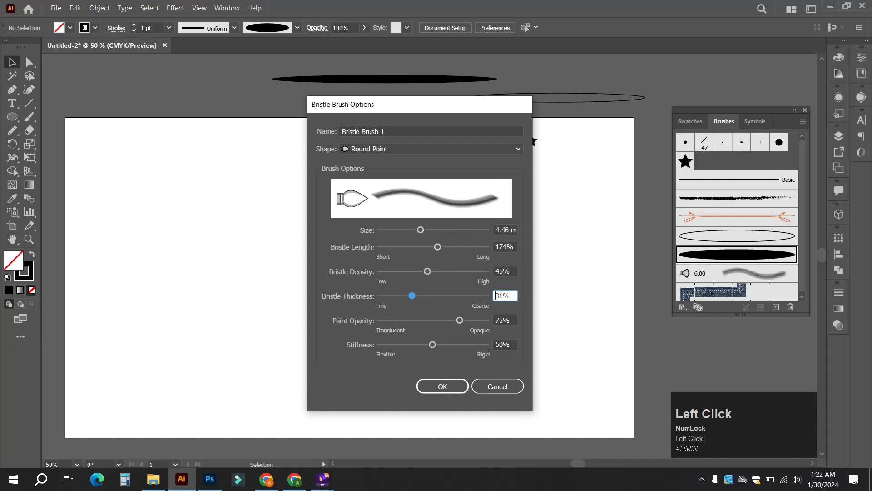
mouse_move(460, 320)
mouse_down()
mouse_move(439, 320)
mouse_move(427, 344)
mouse_move(408, 344)
mouse_up()
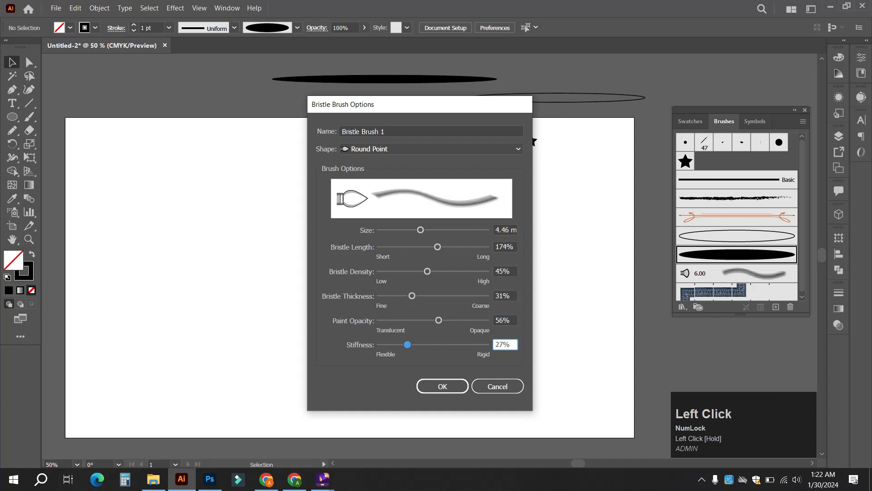
click(443, 386)
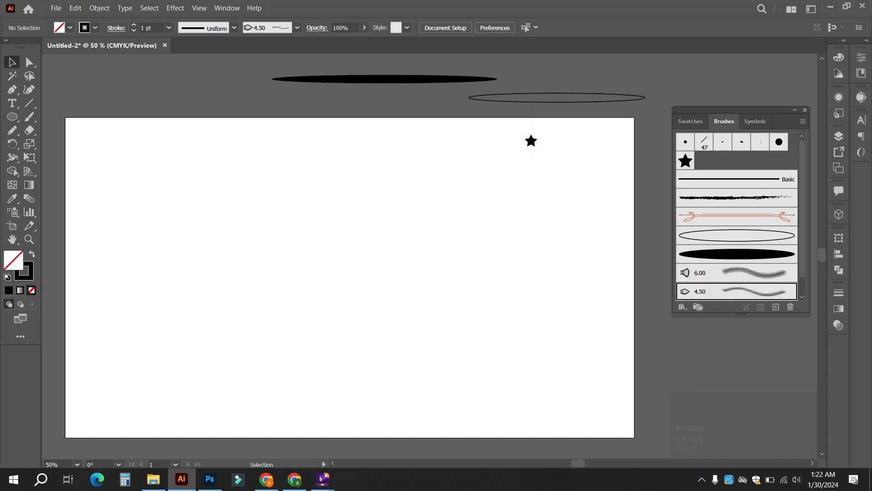
Paint five curved strokes across the artboard with the new bristle brush using the Paintbrush tool
key(b)
click(29, 116)
mouse_move(260, 180)
mouse_down()
mouse_move(420, 309)
mouse_move(309, 287)
mouse_up()
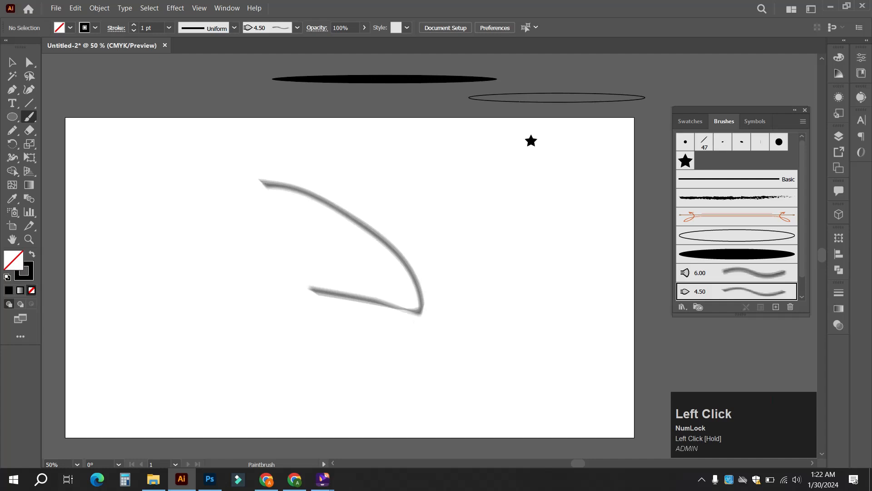
mouse_move(189, 195)
mouse_down()
mouse_move(184, 209)
mouse_move(248, 289)
mouse_up()
mouse_move(379, 172)
mouse_down()
mouse_move(430, 208)
mouse_move(457, 336)
mouse_up()
mouse_move(271, 250)
mouse_down()
mouse_move(272, 314)
mouse_move(324, 352)
mouse_up()
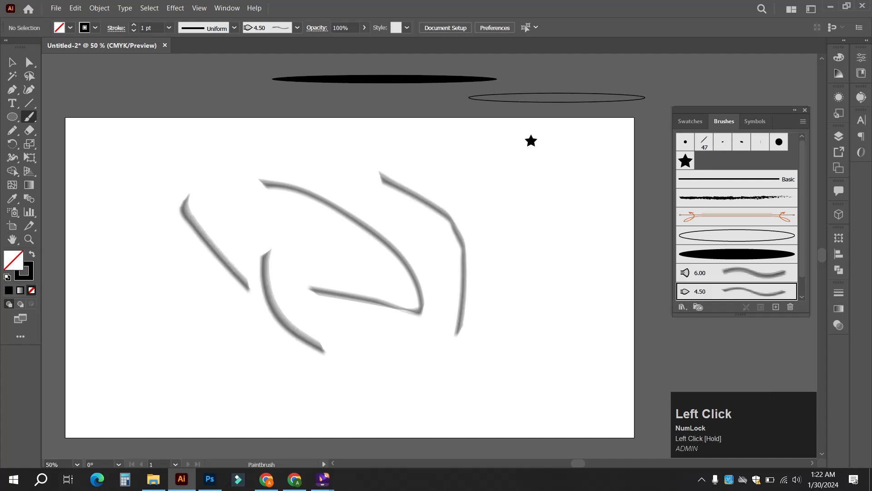
drag(227, 306, 296, 389)
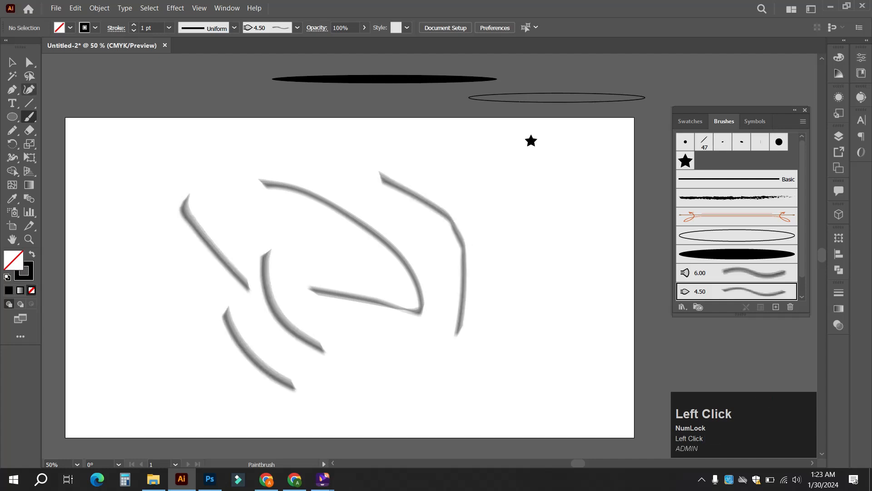
Delete all the bristle brush strokes from the artboard
click(12, 63)
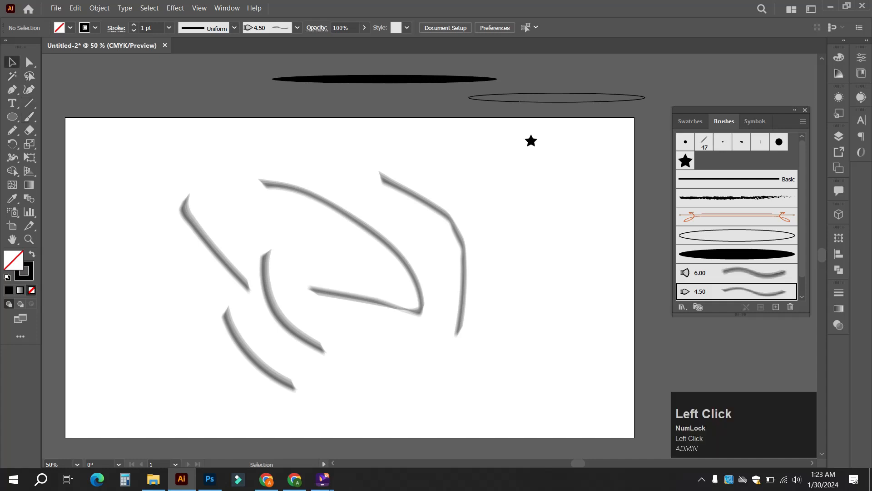
mouse_move(149, 152)
mouse_down()
mouse_move(573, 372)
mouse_move(517, 388)
mouse_up()
key(Delete)
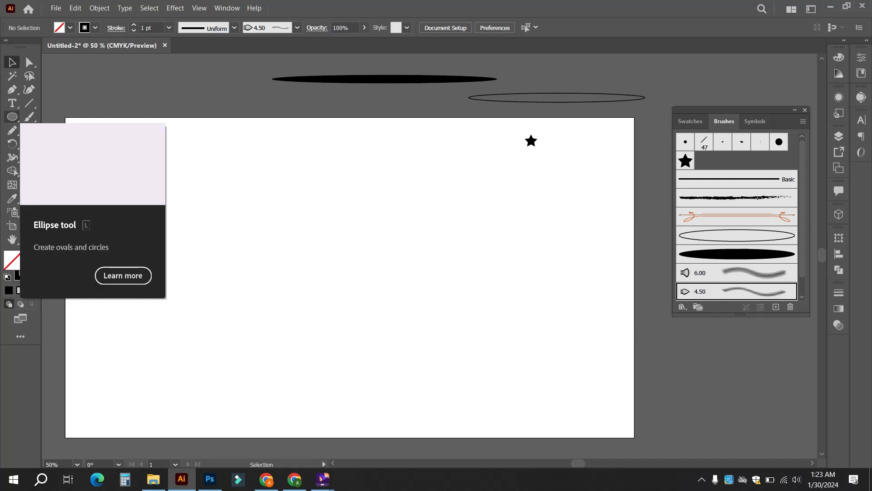
Draw a small upright rectangle on the empty artboard with the Rectangle tool
click(12, 116)
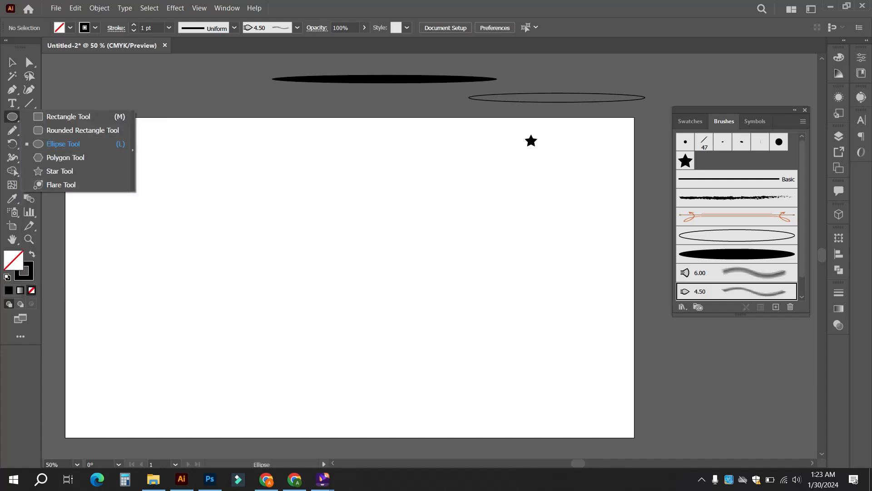
click(12, 116)
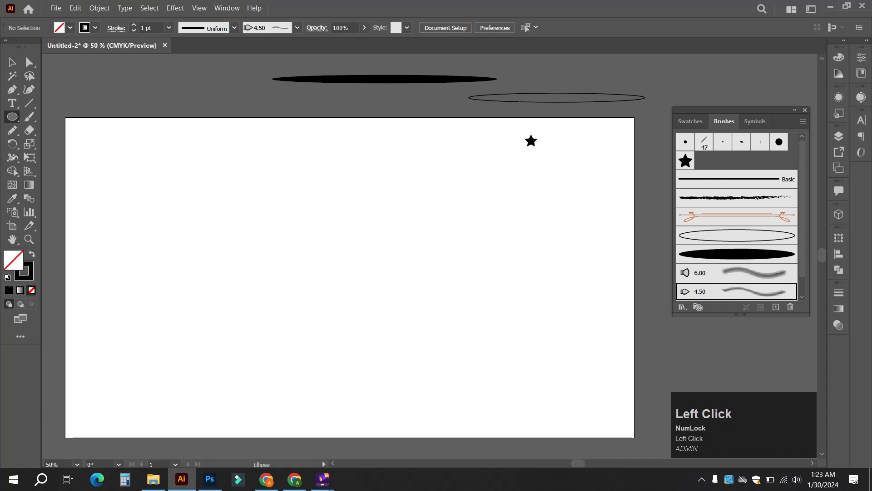
click(12, 117)
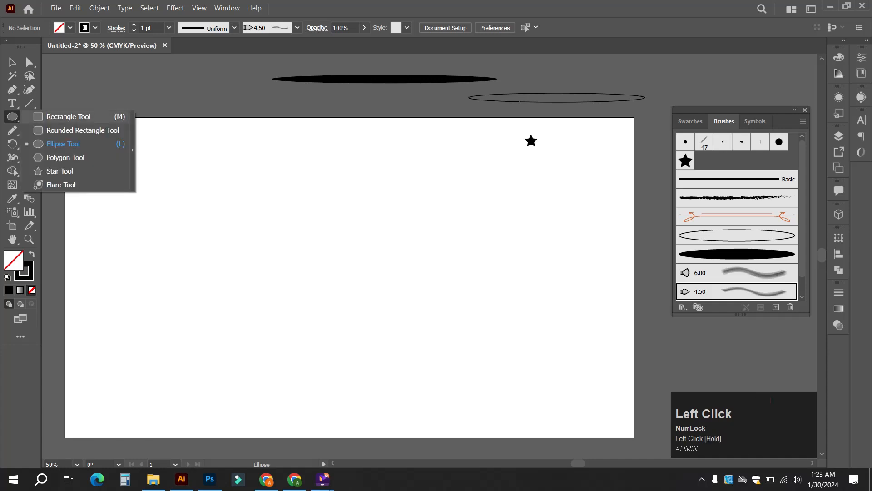
click(68, 116)
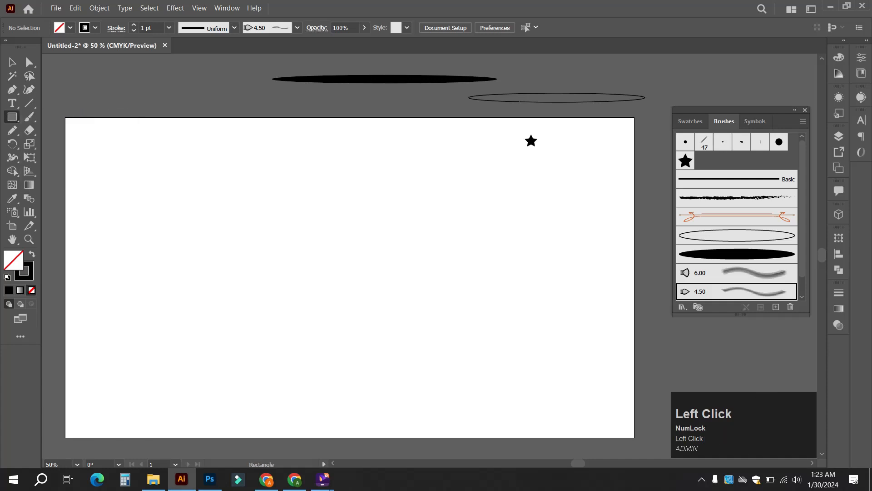
scroll(291, 180, up, 1)
alt+scroll(291, 180, up, 1)
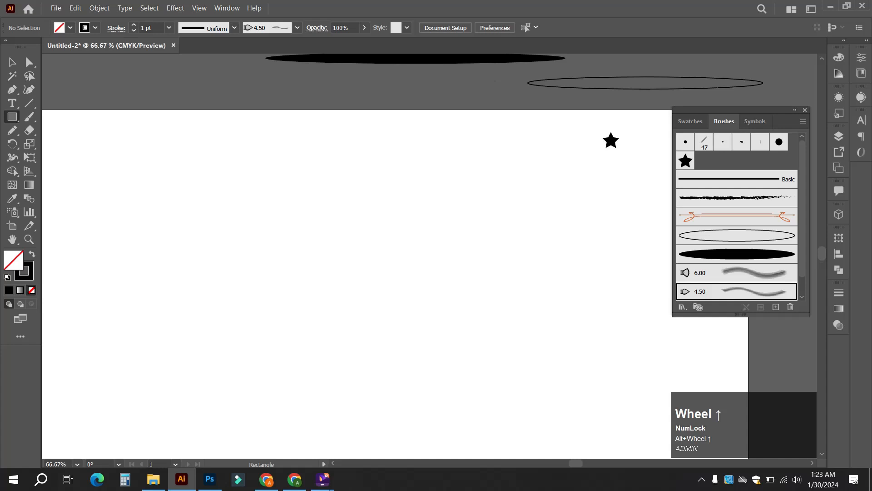
scroll(252, 179, down, 1)
alt+scroll(252, 179, up, 1)
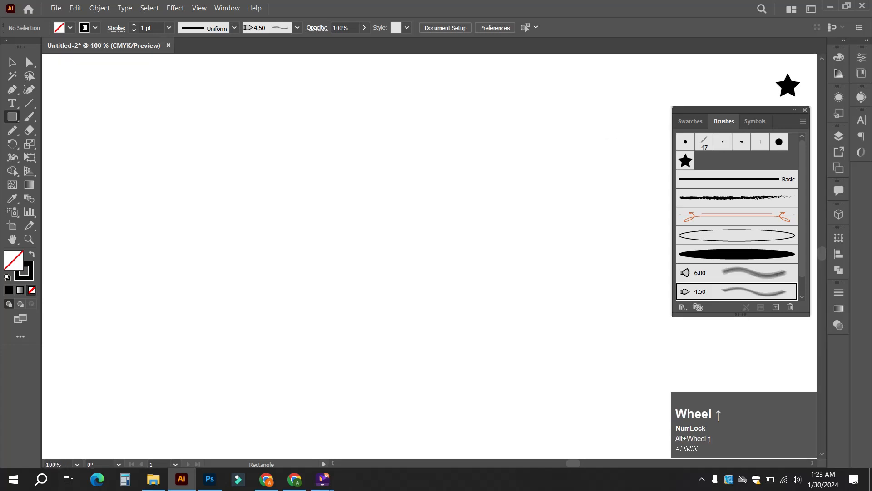
drag(276, 159, 304, 215)
click(12, 62)
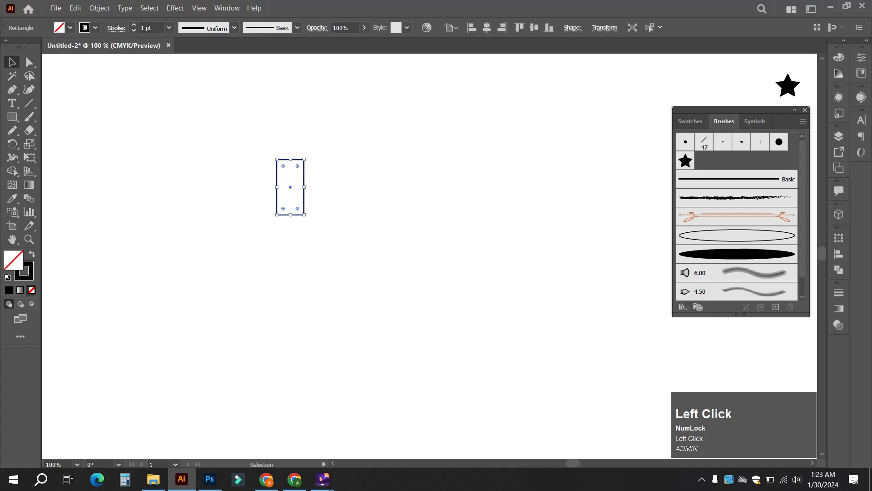
Duplicate the rectangle in place and shrink the copy proportionally toward its centre to form an inner rectangle
click(191, 150)
click(304, 183)
key(ctrl+c)
key(ctrl+f)
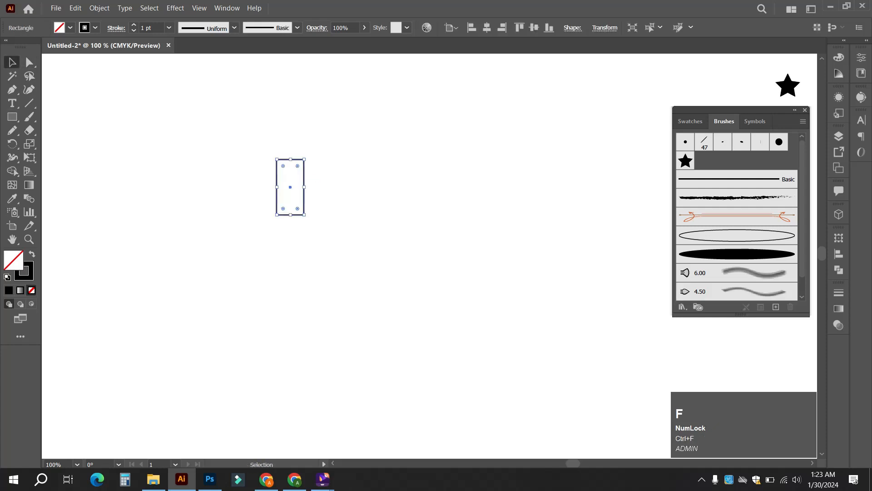
scroll(288, 182, up, 1)
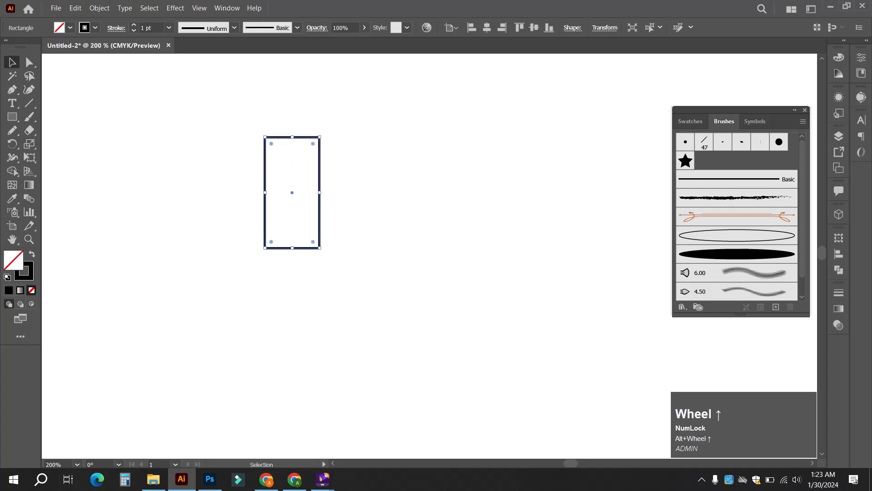
drag(320, 193, 311, 192)
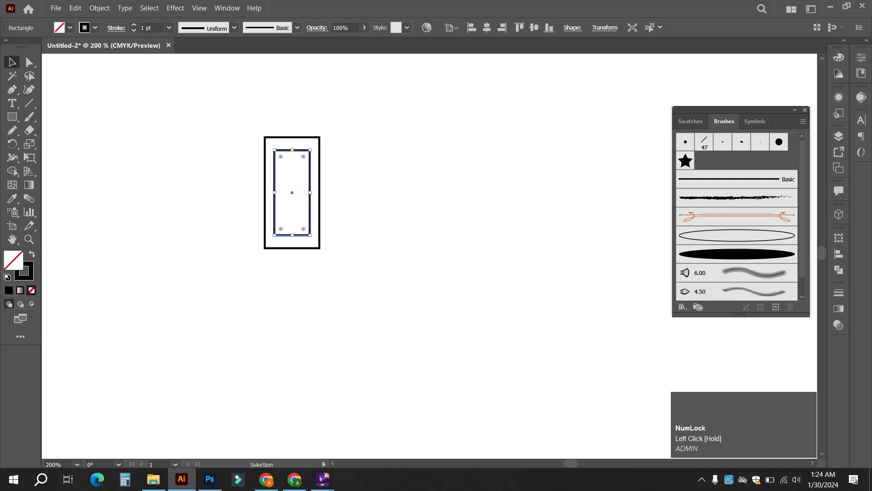
Duplicate the inner rectangle in place and scale that copy down around its centre as a third nested rectangle
key(ctrl+c)
key(ctrl+f)
drag(310, 192, 302, 193)
click(368, 195)
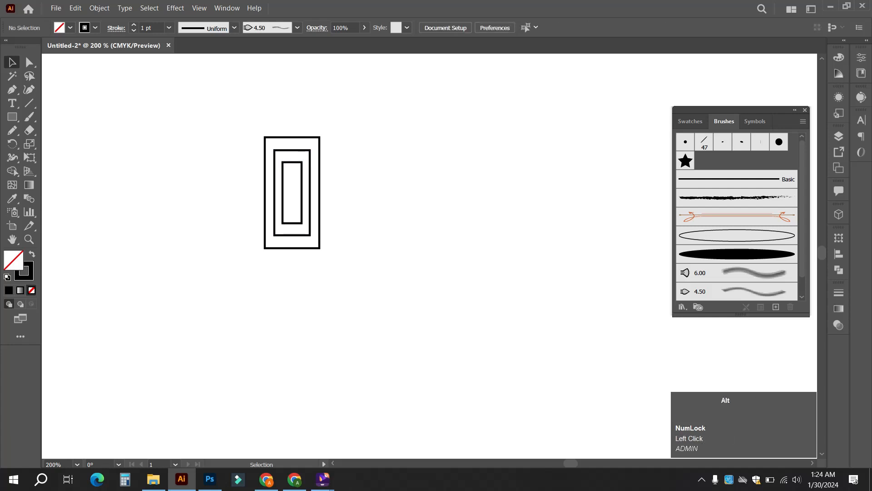
Select all three nested rectangles and scale them down together proportionally
alt+scroll(324, 176, down, 3)
alt+scroll(345, 169, down, 1)
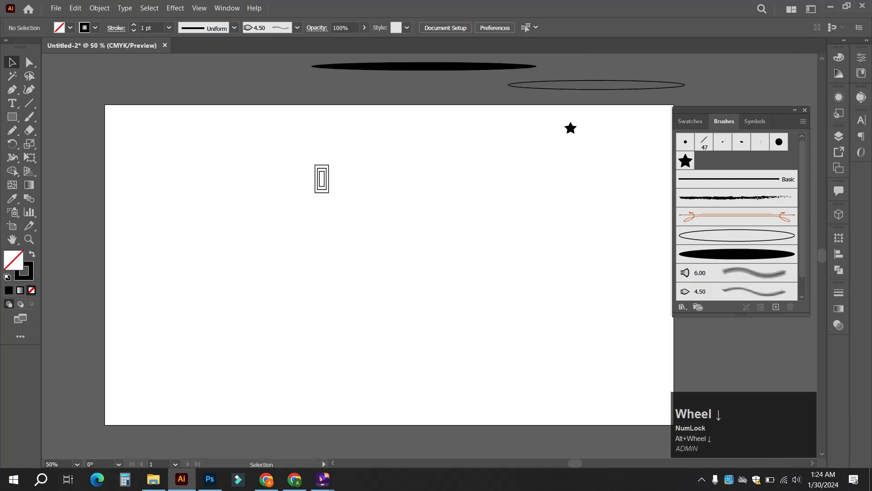
alt+scroll(378, 188, up, 1)
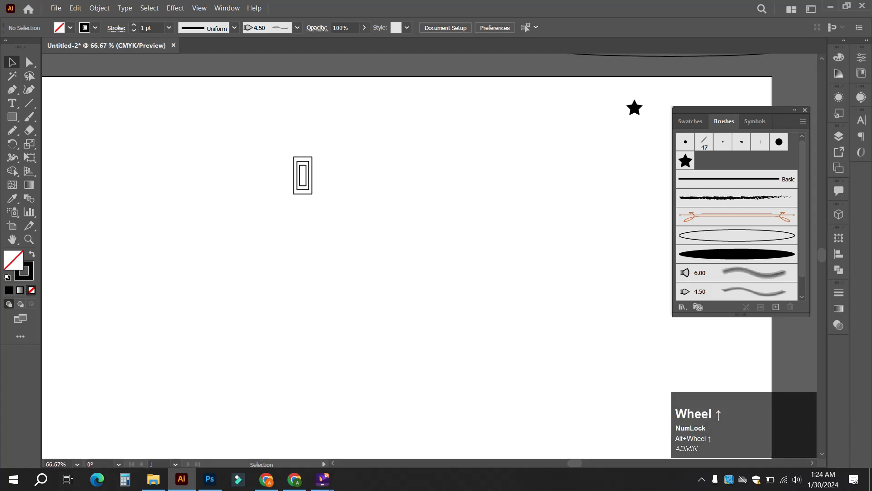
scroll(379, 188, down, 2)
drag(337, 196, 255, 105)
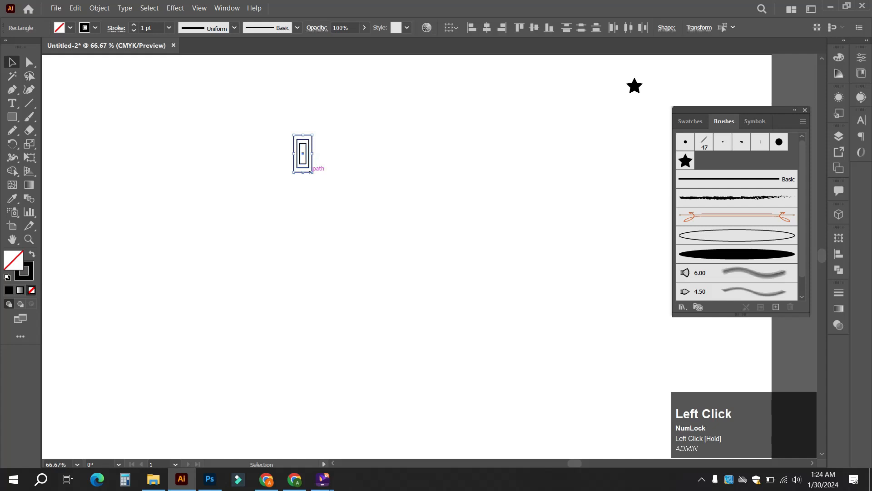
mouse_move(312, 172)
shift+mouse_down()
mouse_move(306, 166)
mouse_move(321, 181)
mouse_move(296, 171)
mouse_move(514, 195)
mouse_move(695, 161)
shift+mouse_up()
click(331, 173)
Create a pattern brush from the nested rectangles with fixed 100% scale, 0% spacing and Stretch to fit, and move the artwork above the artboard
alt+scroll(330, 168, down, 1)
click(296, 164)
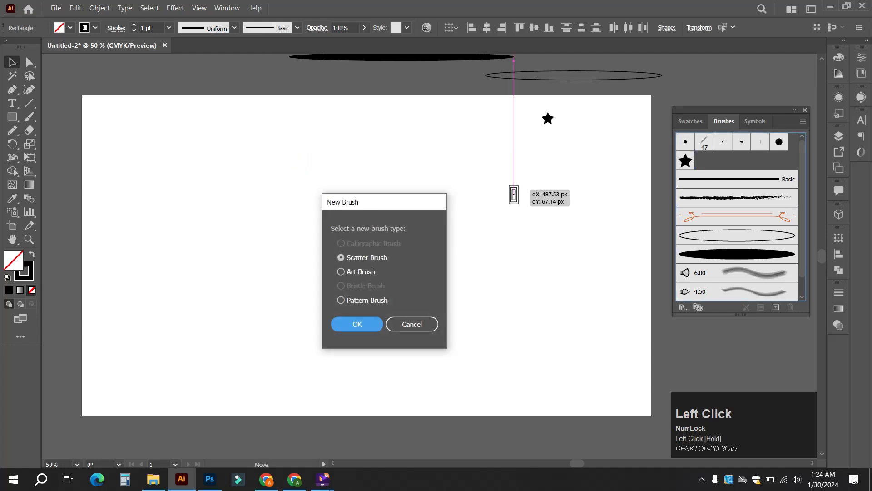
click(341, 300)
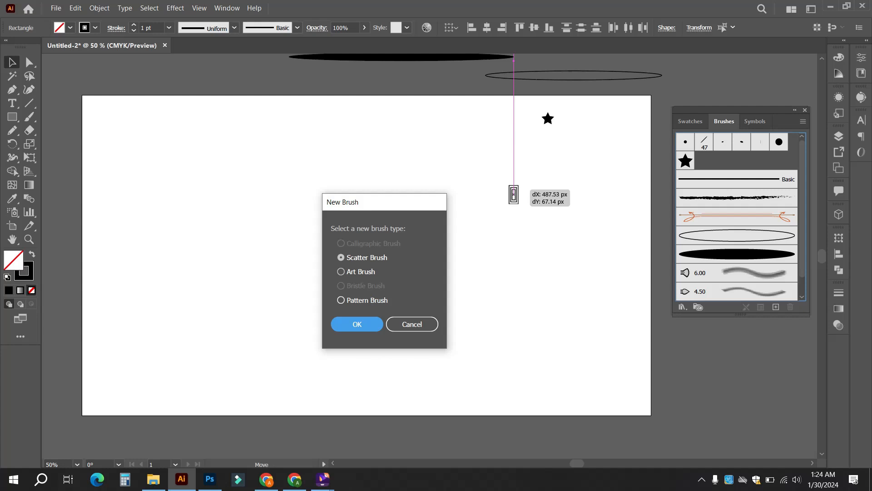
click(357, 323)
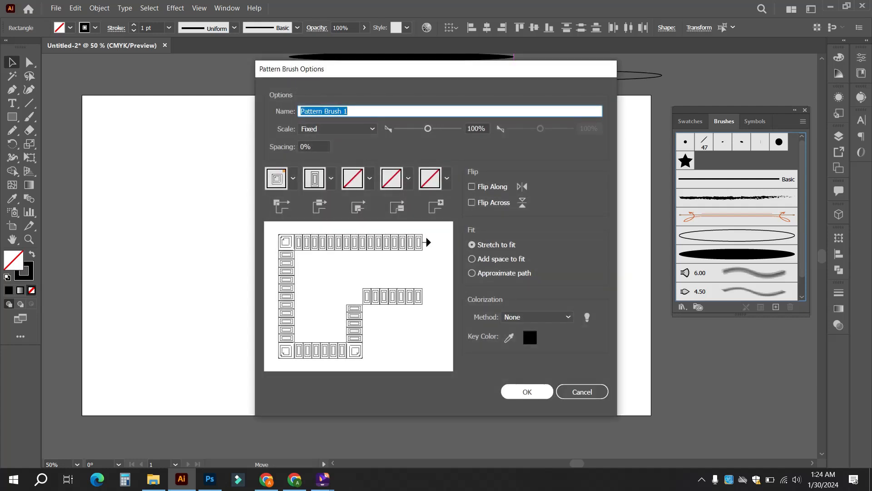
click(527, 391)
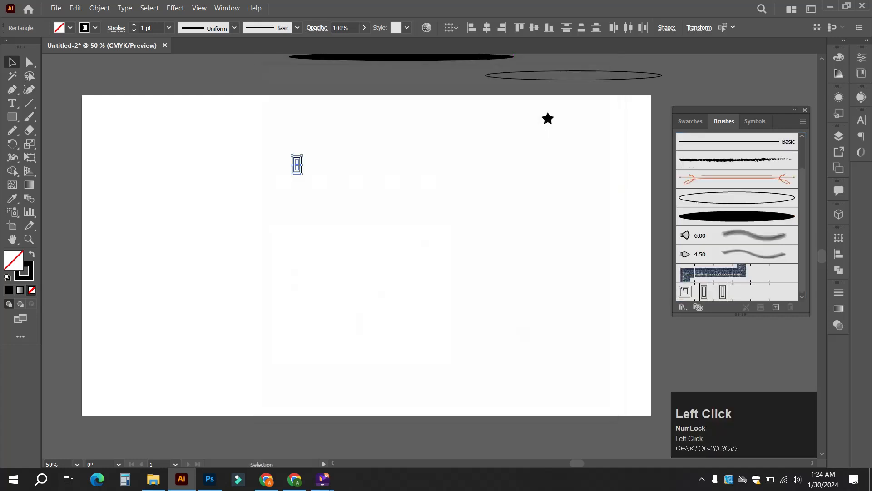
mouse_move(297, 164)
mouse_down()
mouse_move(343, 117)
mouse_move(456, 85)
mouse_up()
click(400, 159)
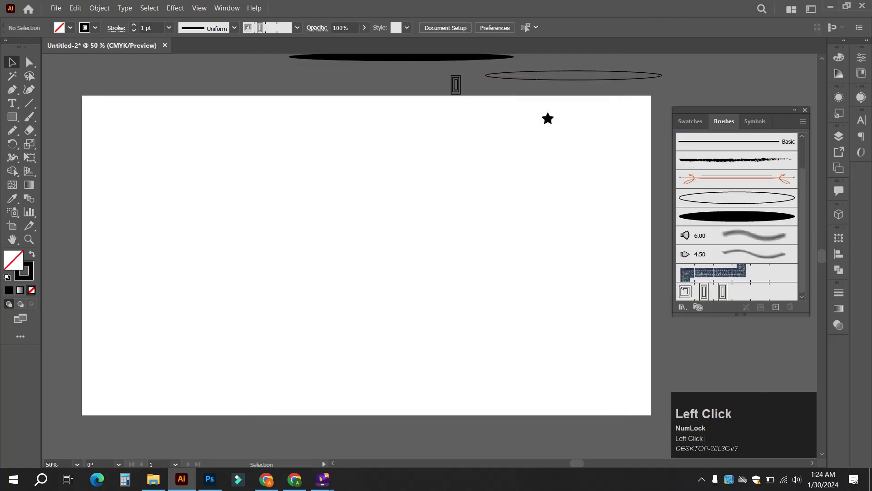
Paint four long curved strokes and one short stroke across the artboard with the new pattern brush using the Paintbrush tool
click(29, 117)
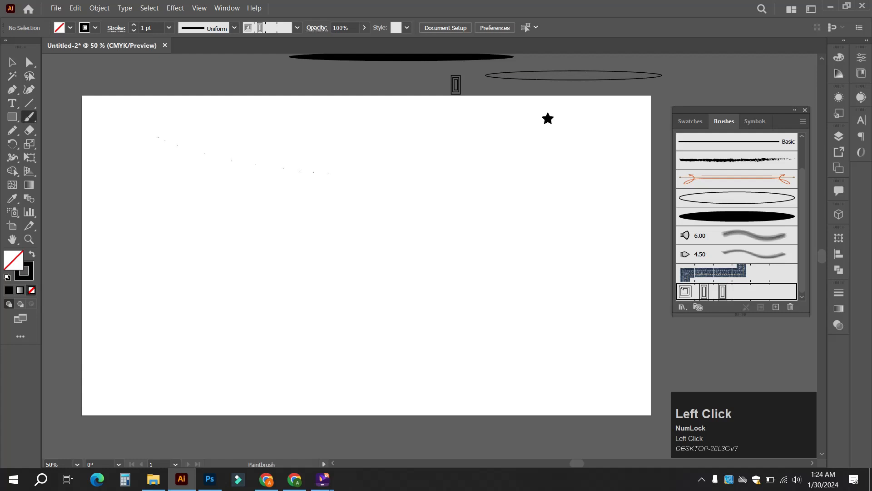
drag(330, 174, 380, 175)
drag(189, 185, 148, 355)
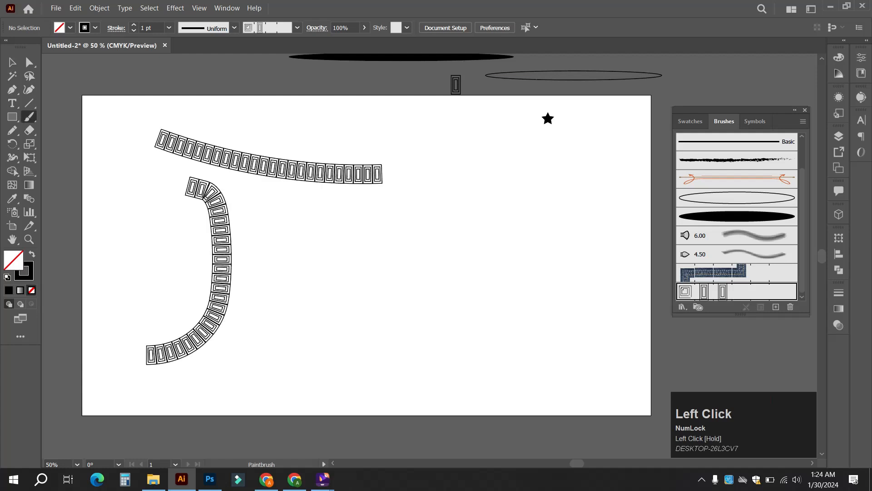
drag(124, 215, 127, 247)
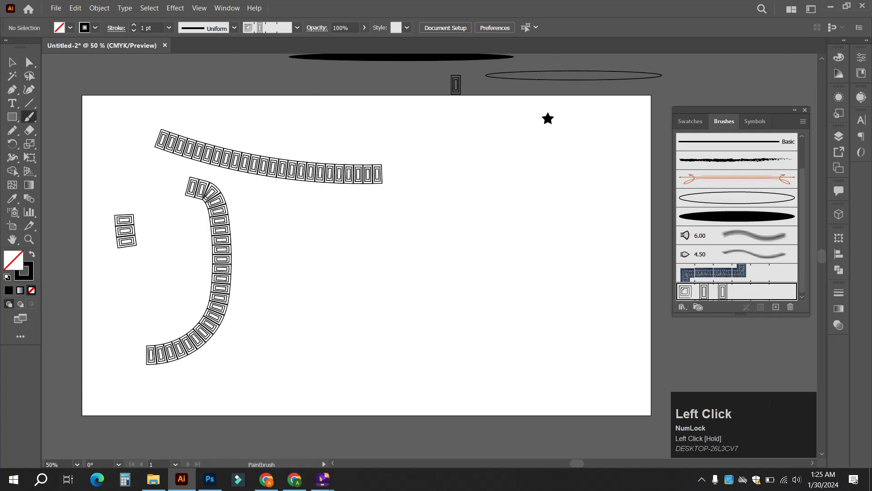
drag(452, 283, 372, 273)
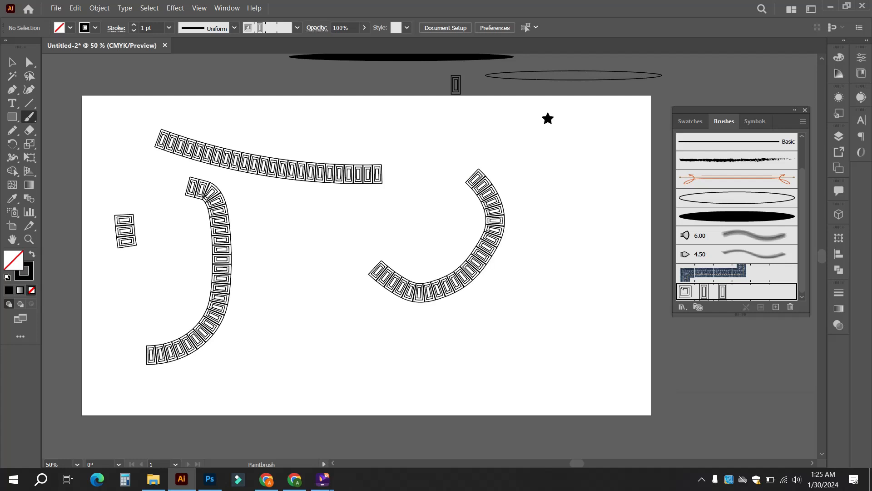
mouse_move(344, 301)
mouse_down()
mouse_move(473, 369)
mouse_move(534, 345)
mouse_up()
drag(560, 276, 559, 274)
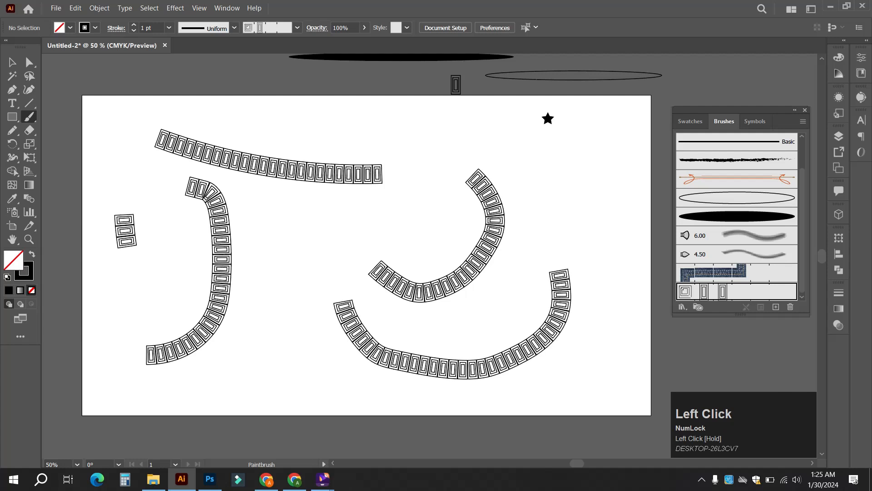
Examine up close how the nested-rectangle tiles bend and join along the painted curves
scroll(419, 366, up, 3)
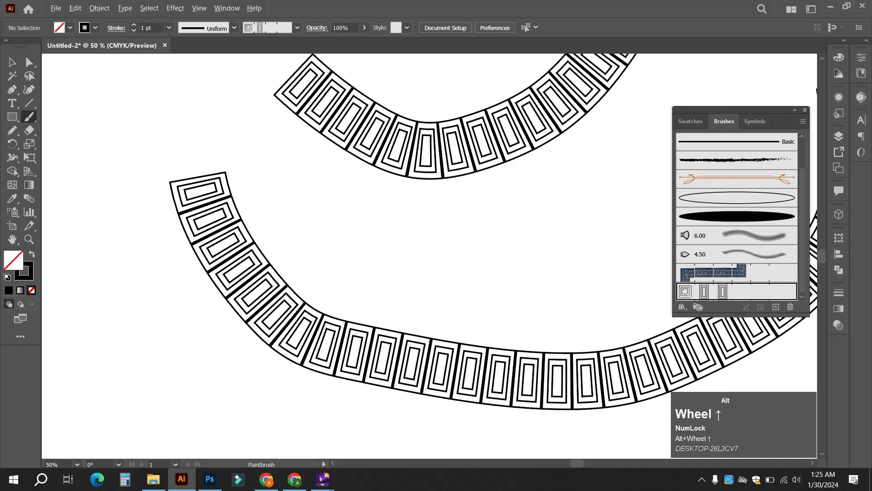
scroll(356, 358, up, 1)
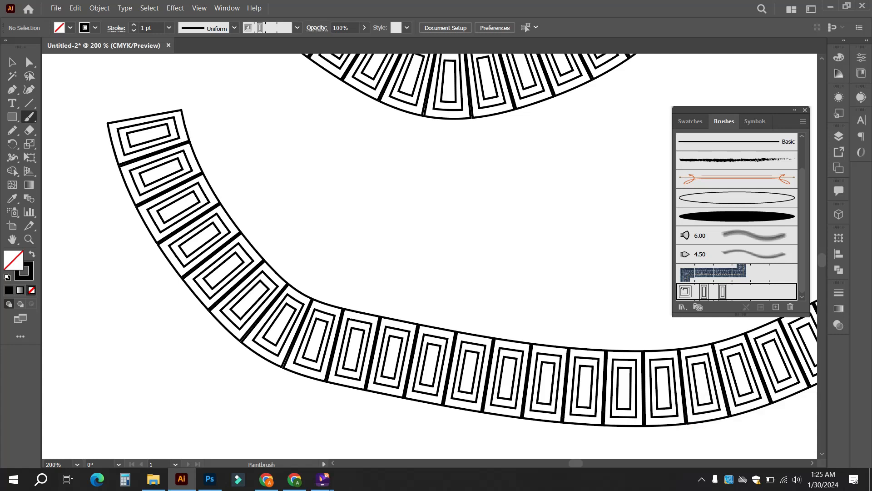
scroll(295, 323, down, 2)
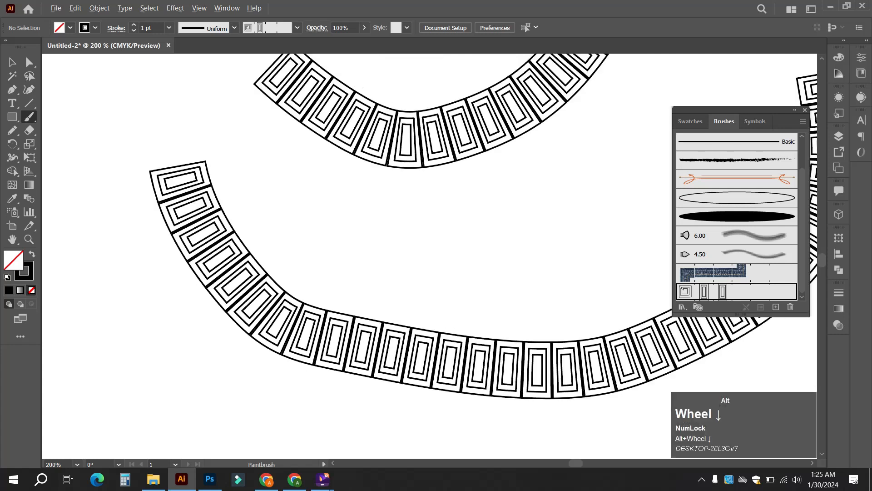
scroll(295, 332, up, 3)
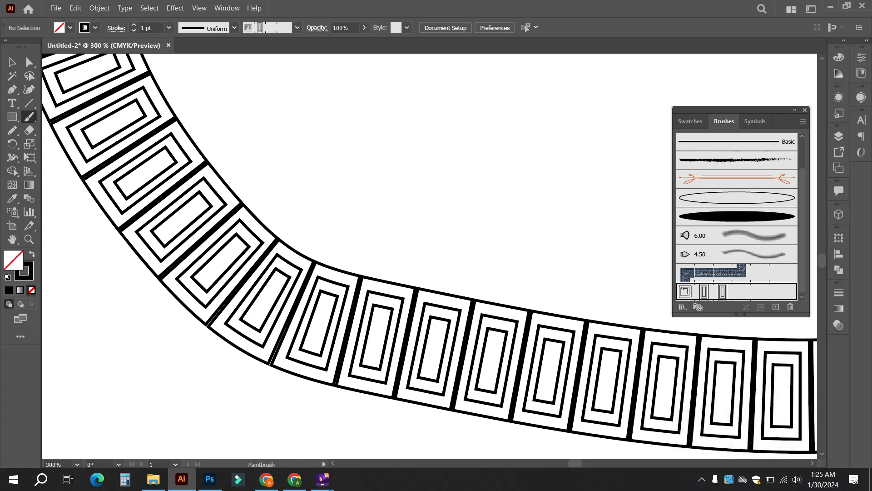
scroll(409, 286, down, 2)
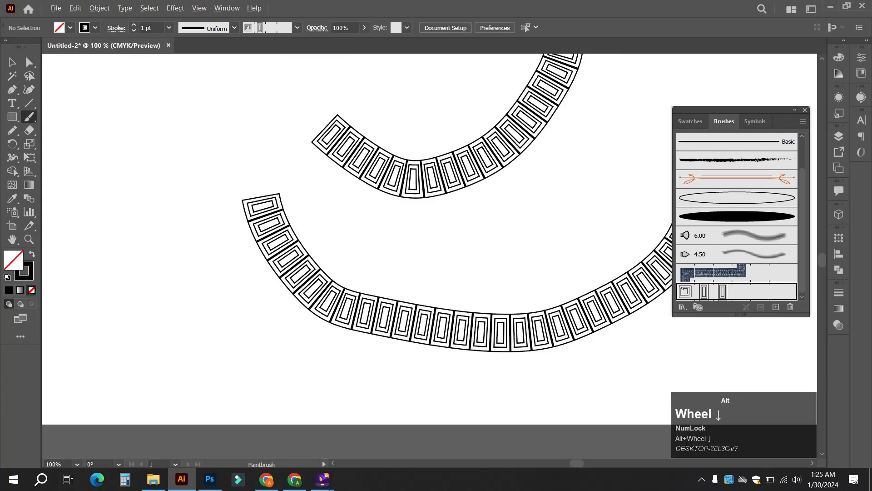
scroll(409, 286, down, 1)
scroll(409, 286, down, 1)
scroll(409, 286, up, 1)
key(space)
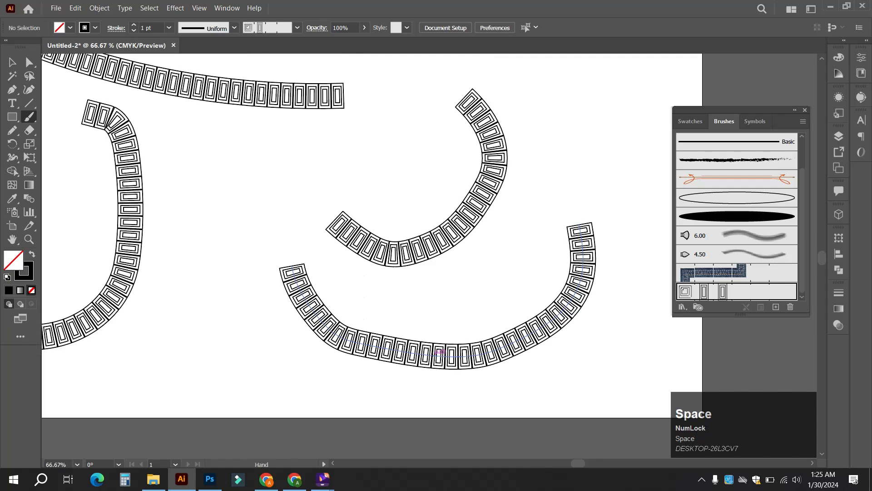
drag(224, 230, 311, 273)
scroll(311, 273, down, 1)
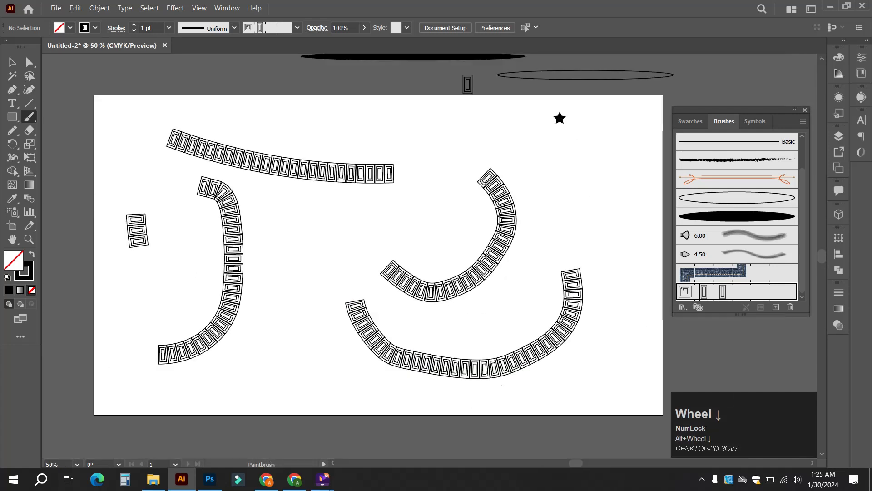
Delete all the pattern brush strokes from the artboard
click(12, 62)
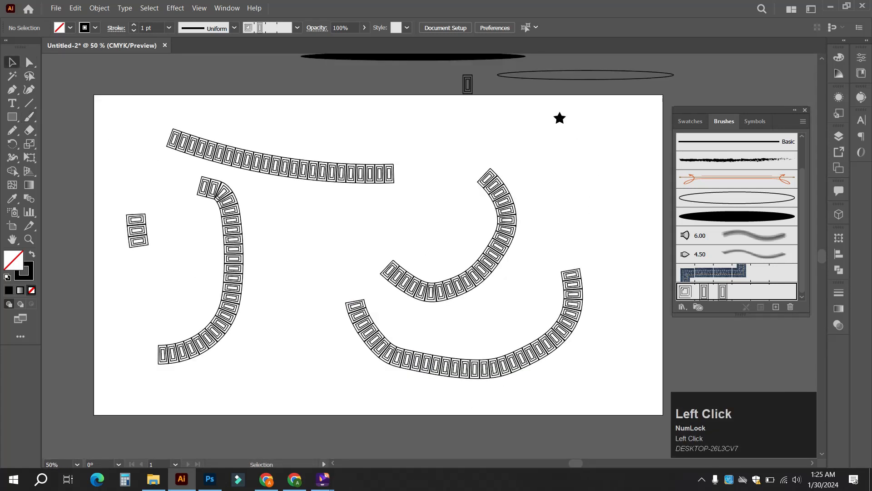
mouse_move(117, 119)
mouse_down()
mouse_move(350, 360)
mouse_move(580, 363)
mouse_up()
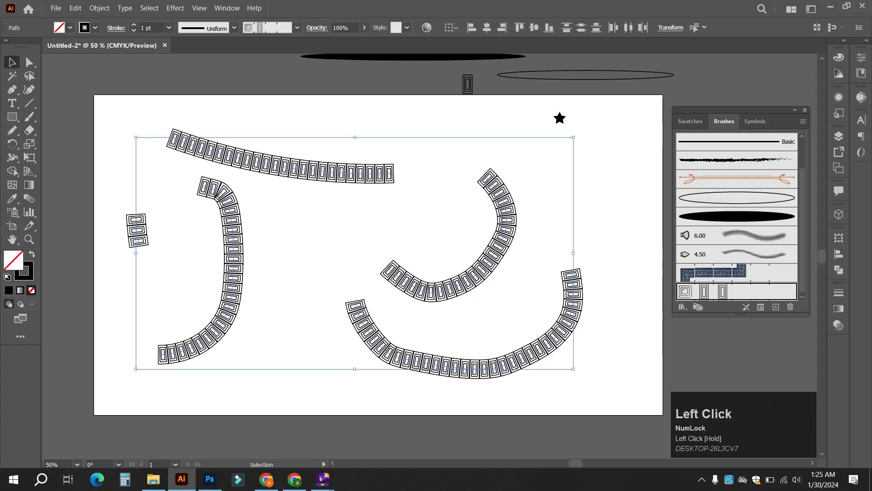
key(Delete)
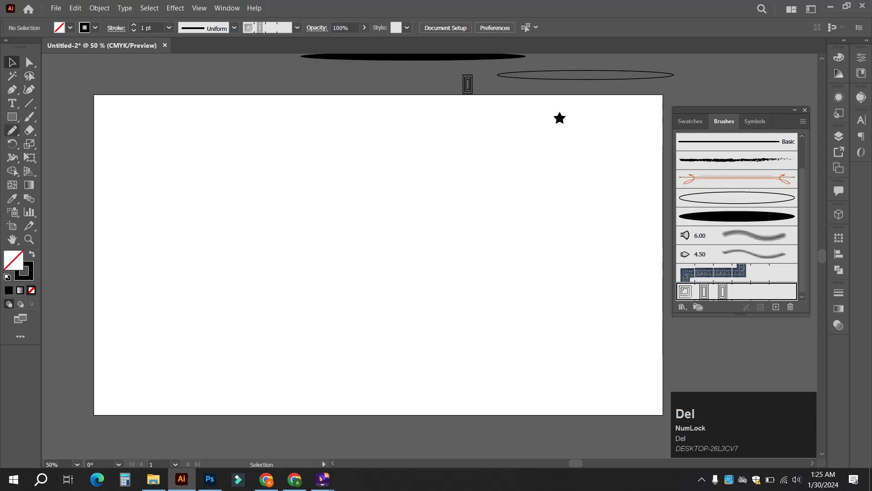
Draw a circle about 435 px in diameter near the middle of the artboard with the Ellipse tool
click(13, 116)
drag(12, 116, 54, 144)
drag(349, 228, 447, 325)
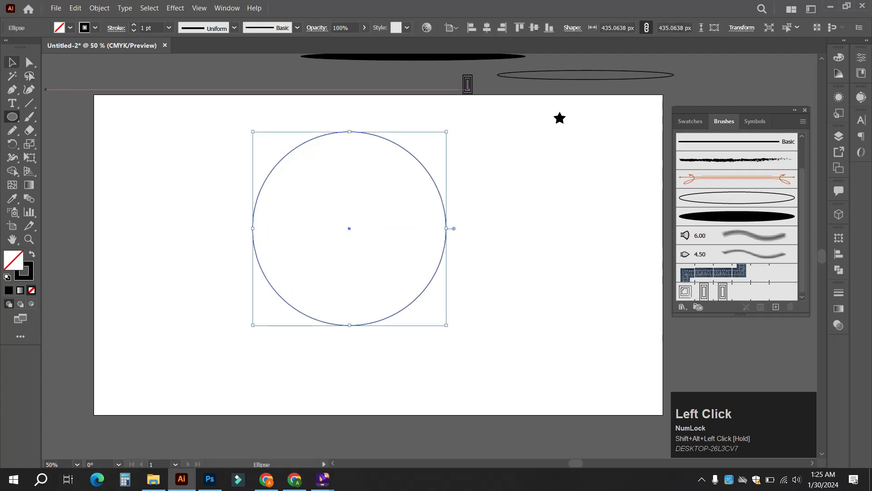
Apply the nested-rectangle pattern brush to the circle and deselect it
click(12, 62)
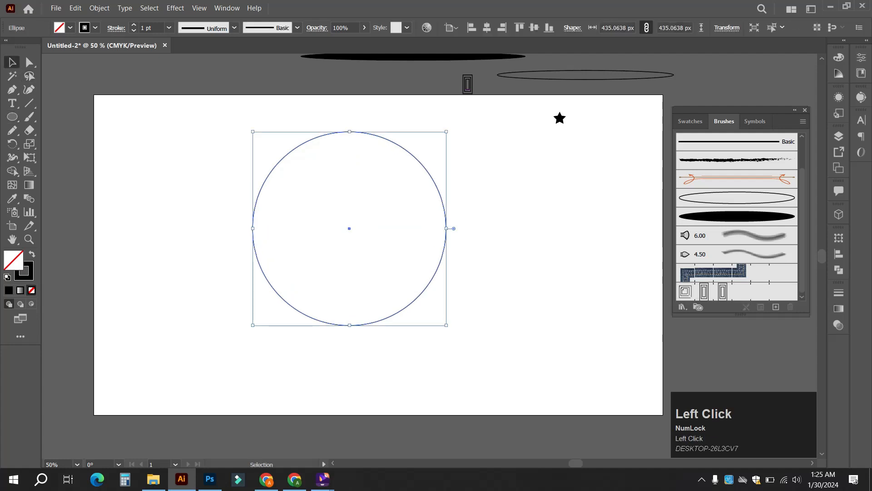
click(737, 292)
click(540, 213)
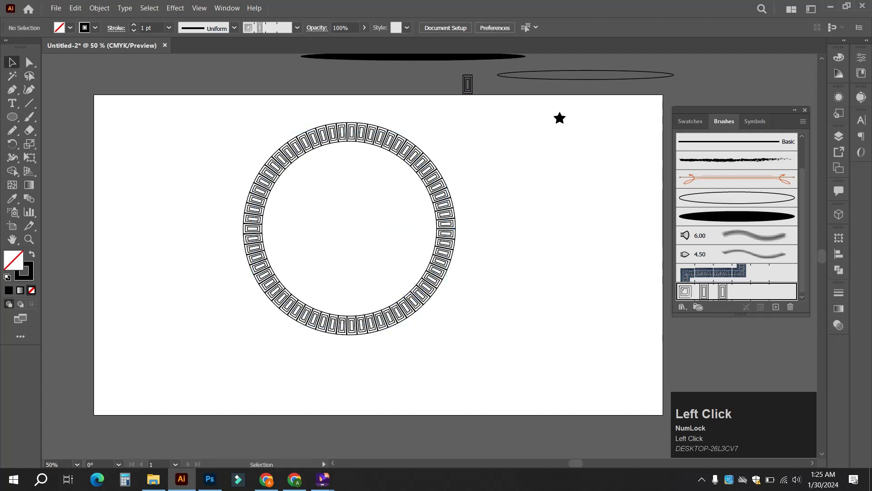
Examine up close how the nested-rectangle tiles wrap around the circle
scroll(364, 125, up, 4)
scroll(315, 166, up, 2)
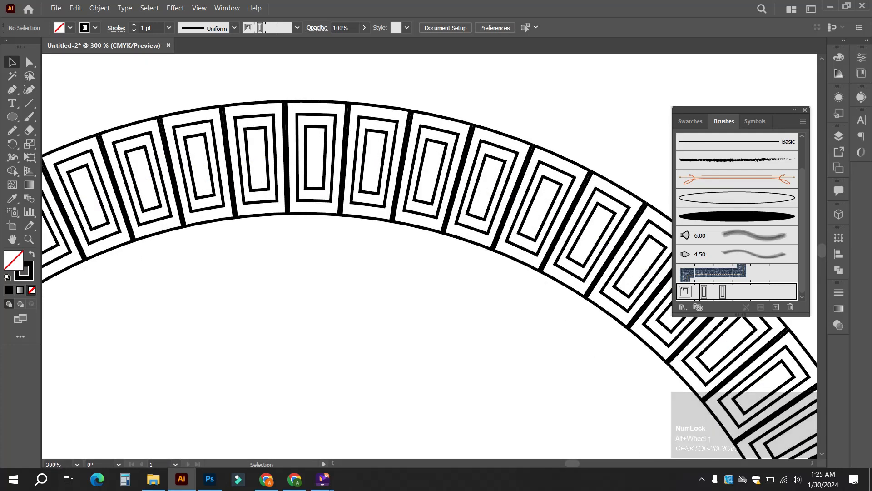
scroll(375, 91, down, 3)
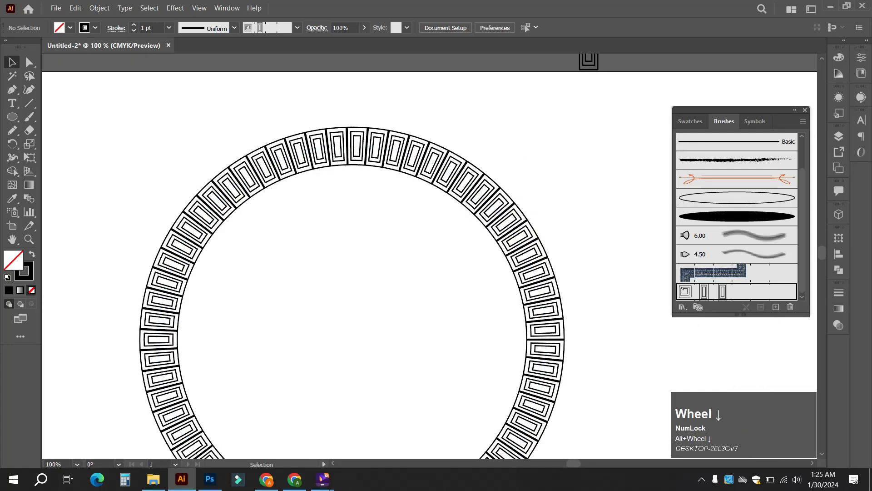
scroll(290, 214, down, 1)
scroll(289, 214, down, 3)
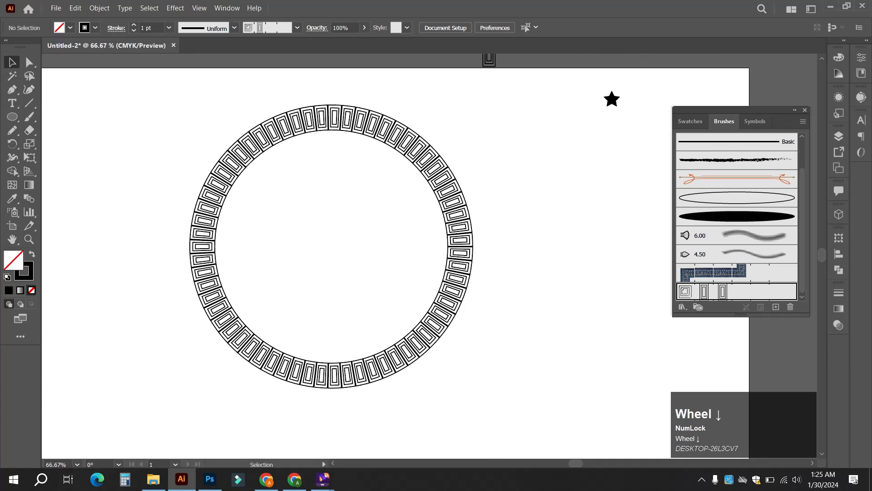
scroll(300, 245, down, 1)
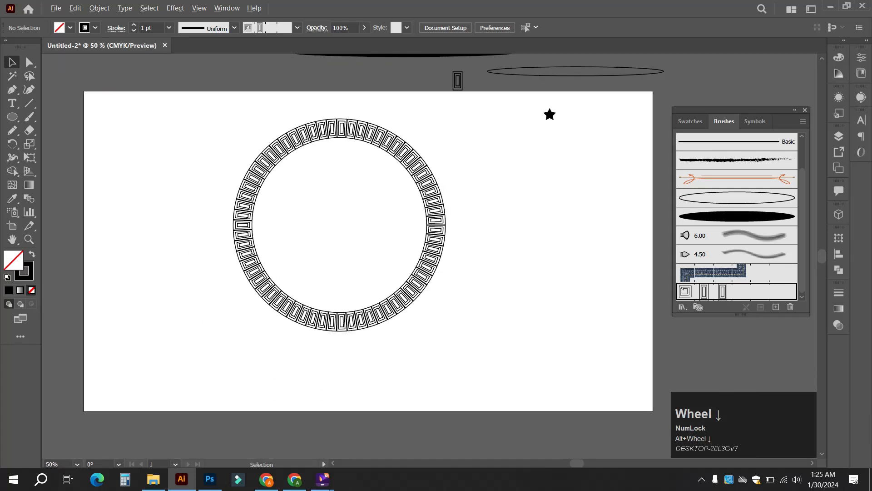
scroll(299, 245, up, 1)
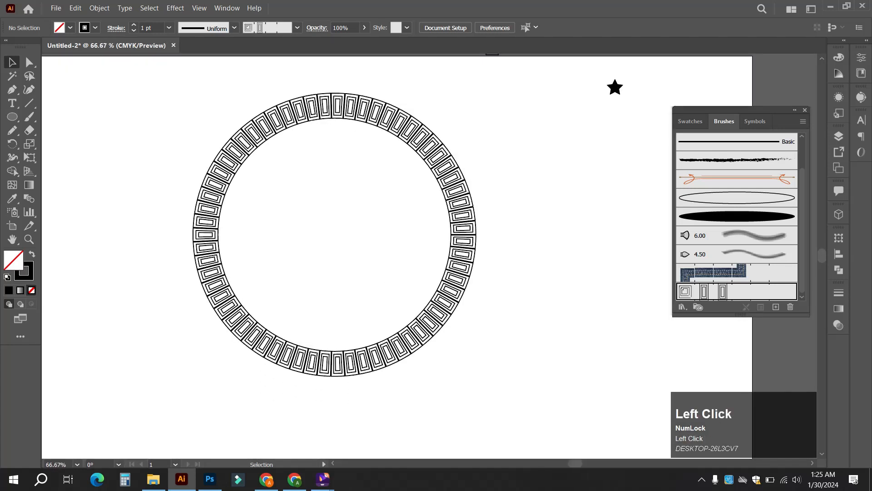
Delete the pattern-brushed circle from the artboard
drag(527, 327, 365, 205)
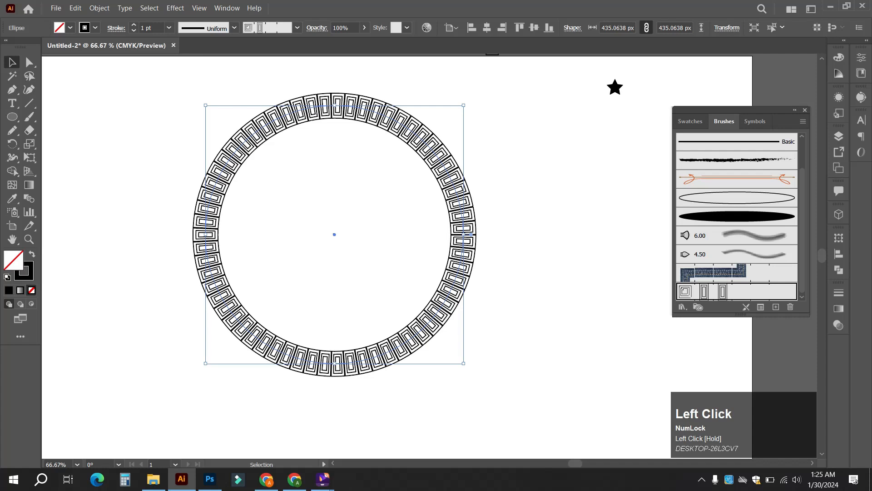
key(Delete)
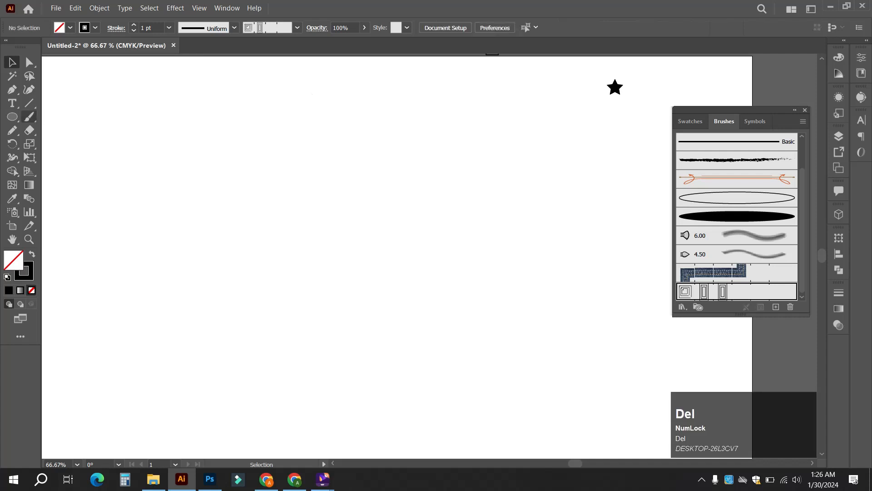
Draw a small unfilled square near the artboard's upper middle with the Rectangle tool and rotate it 45° into a diamond
click(12, 90)
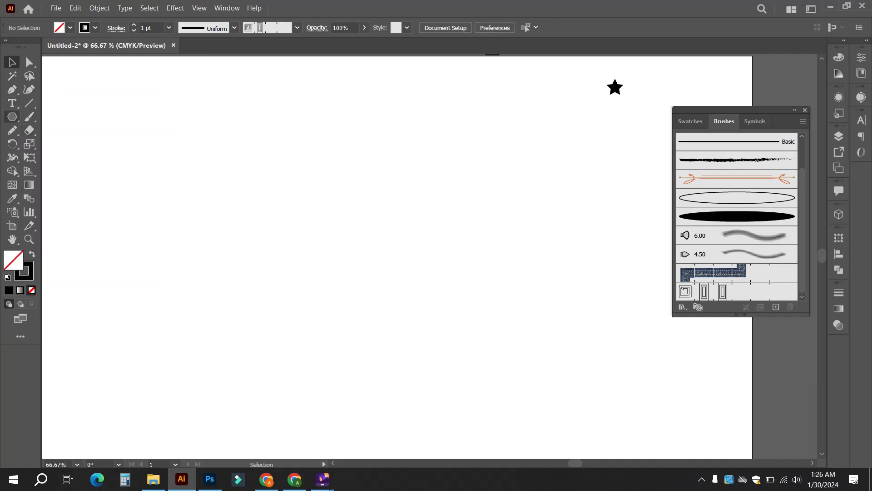
click(12, 117)
drag(12, 116, 59, 115)
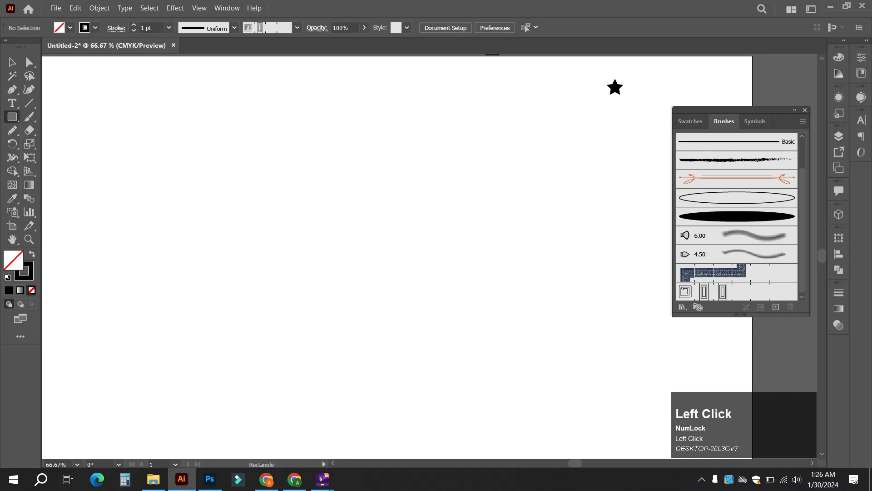
drag(330, 157, 357, 184)
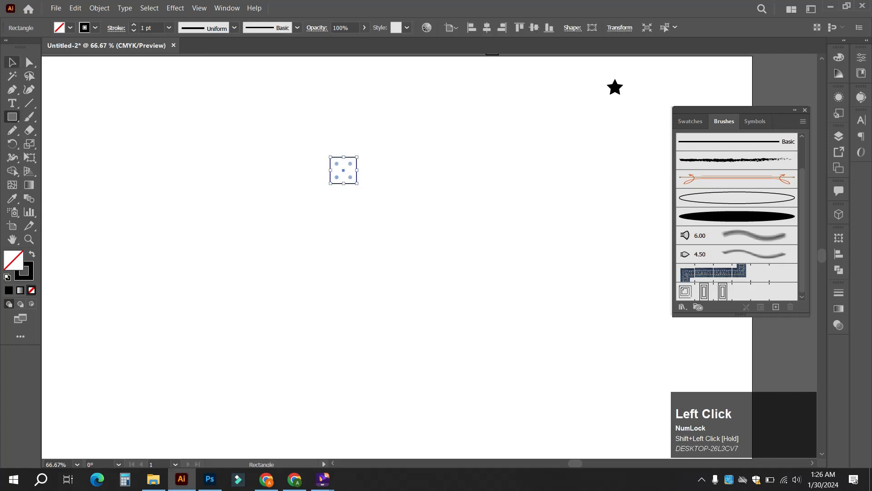
click(13, 62)
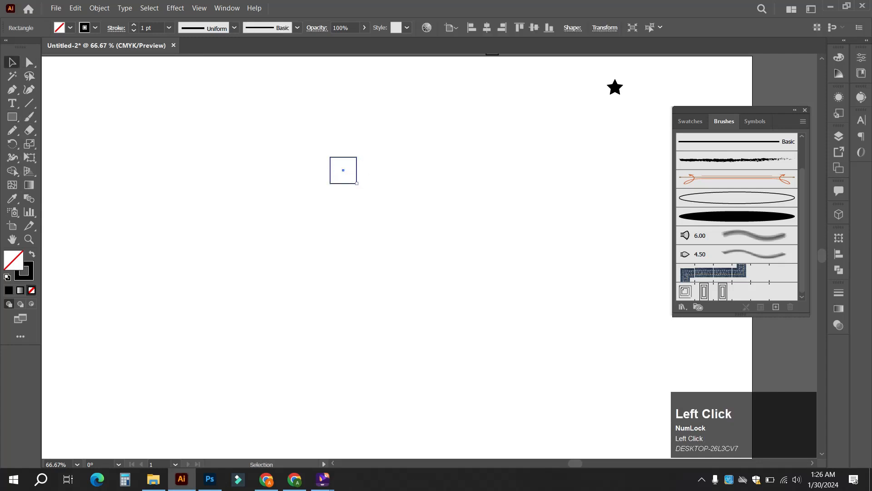
drag(359, 186, 364, 168)
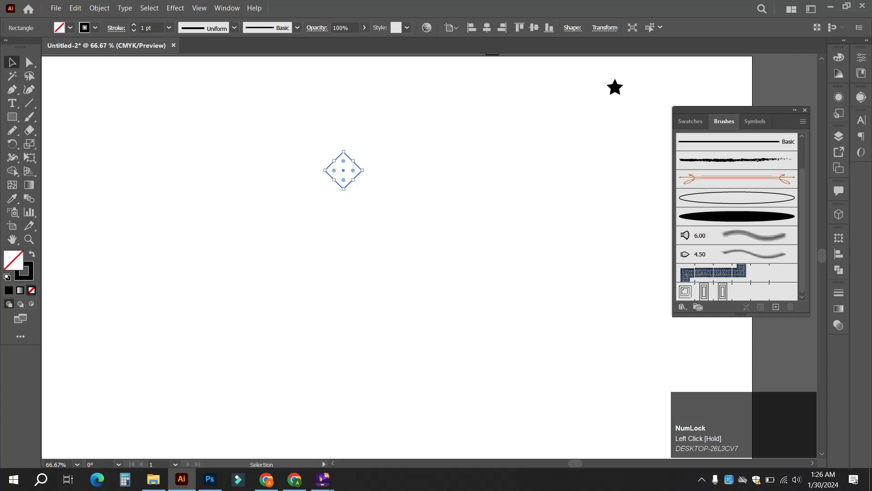
Pull the diamond's lowest anchor point straight down with Direct Selection to stretch it into a kite shape
click(29, 63)
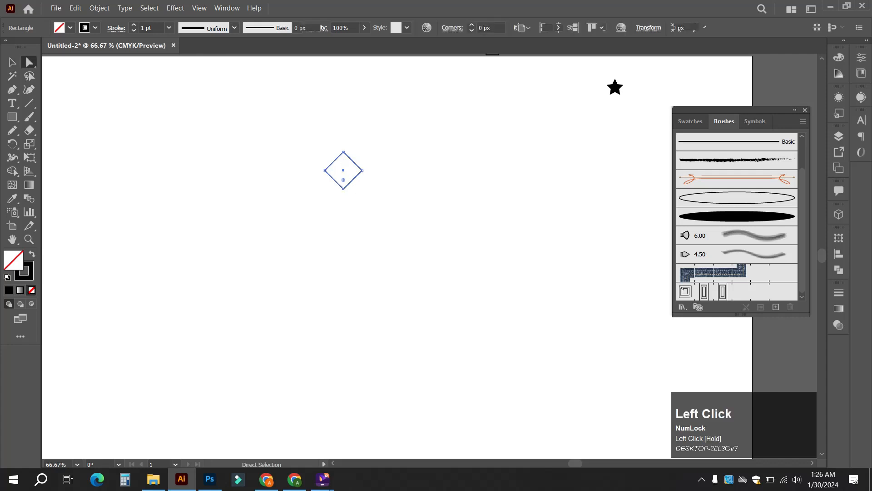
drag(343, 188, 343, 210)
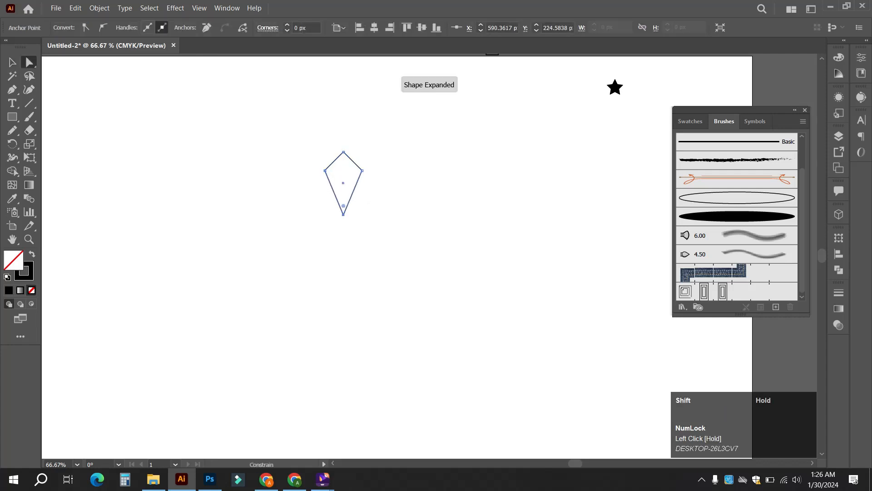
click(350, 181)
scroll(350, 180, up, 2)
scroll(351, 180, up, 1)
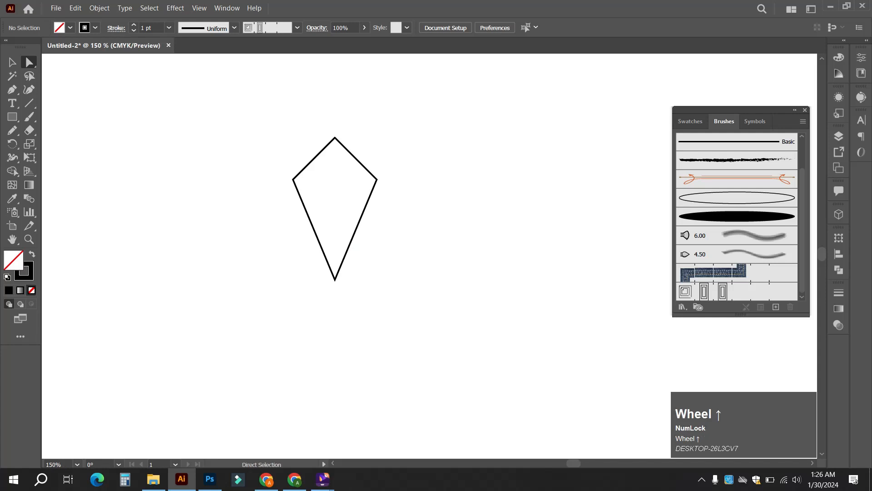
Copy the kite, paste it in front, and scale the copy to about two thirds around its centre
drag(433, 158, 278, 246)
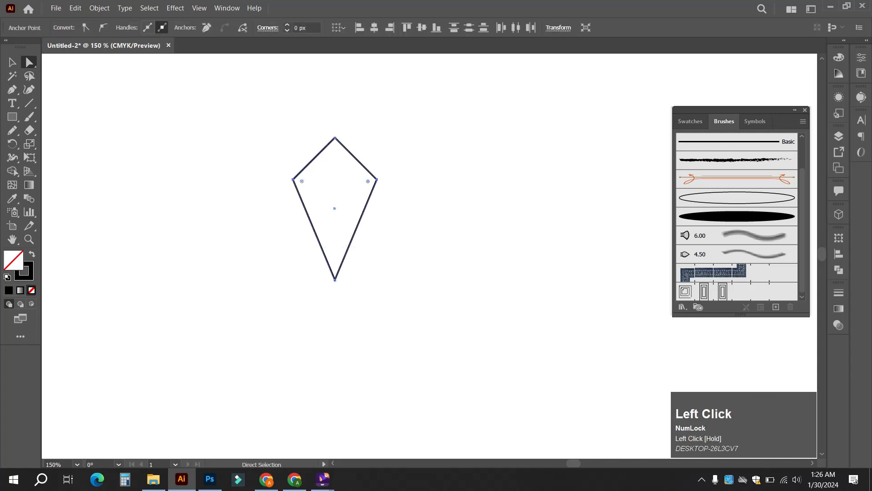
click(12, 62)
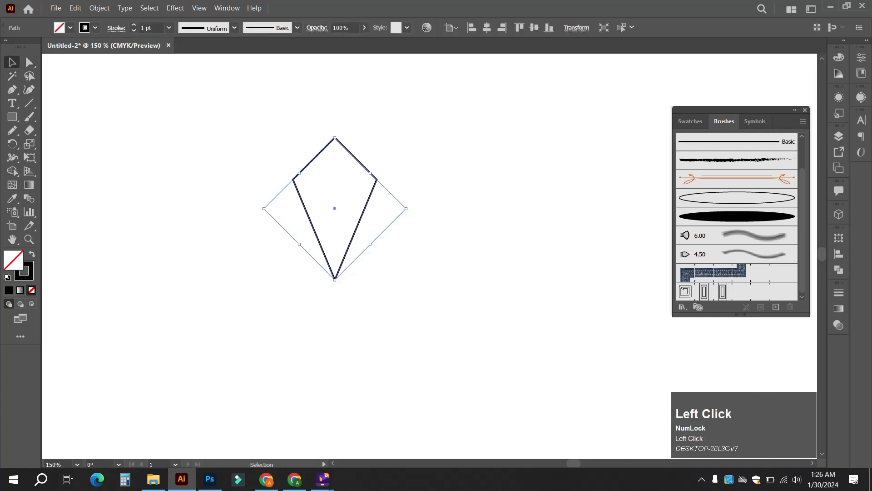
key(ctrl+c)
key(ctrl+f)
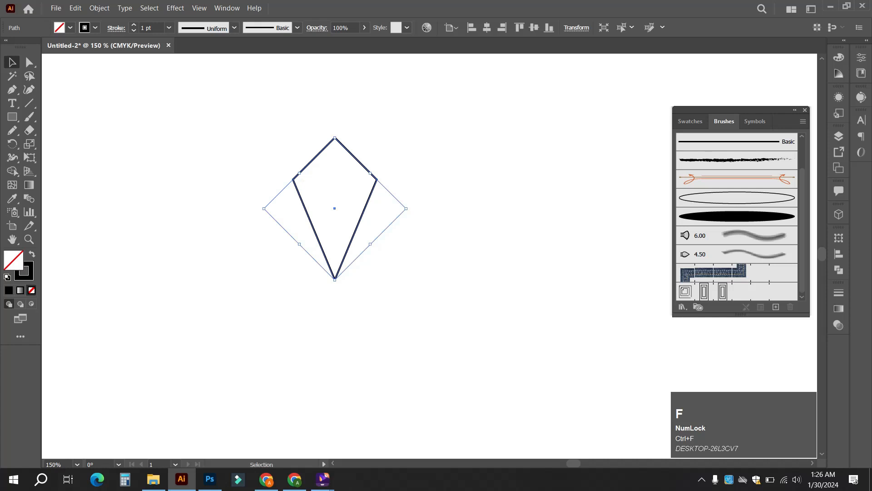
drag(406, 208, 393, 209)
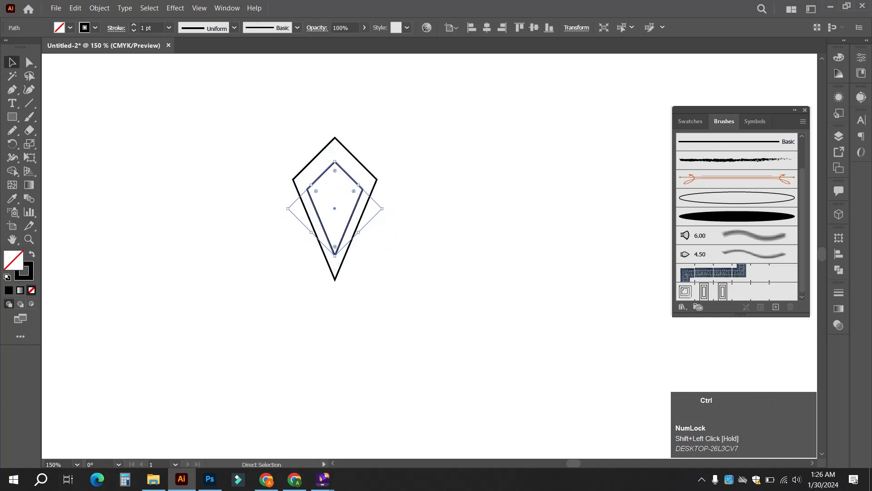
Duplicate the inner kite in place and scale the duplicate down around its centre to form a third, innermost kite
key(ctrl+c)
key(ctrl+f)
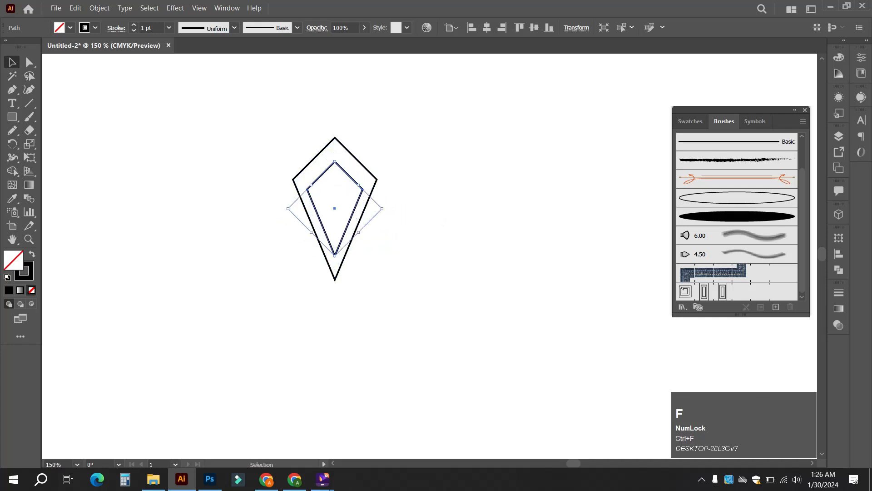
drag(382, 208, 365, 208)
click(423, 214)
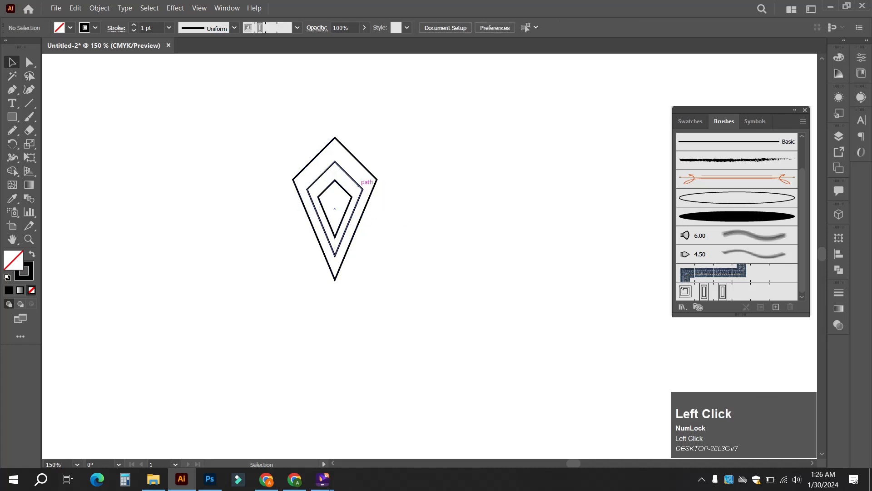
Swap the outer kite's stroke for a black fill and give the middle kite a white fill without stroke
click(366, 167)
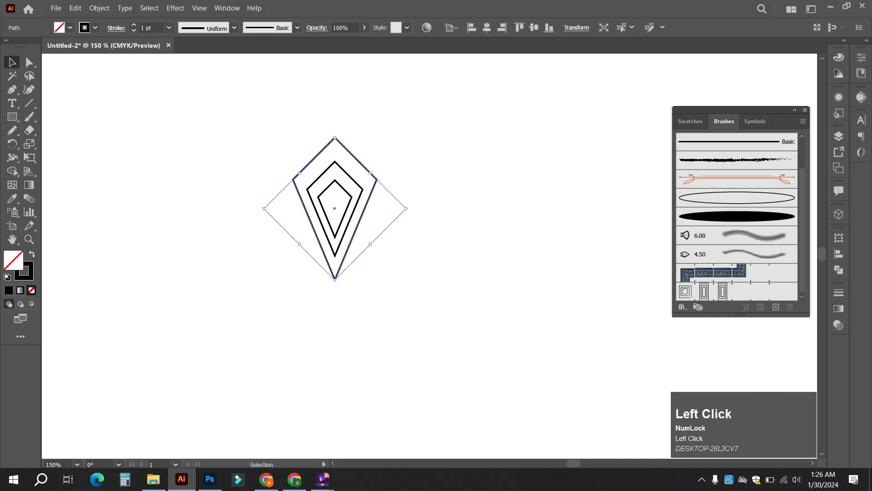
key(shift+x)
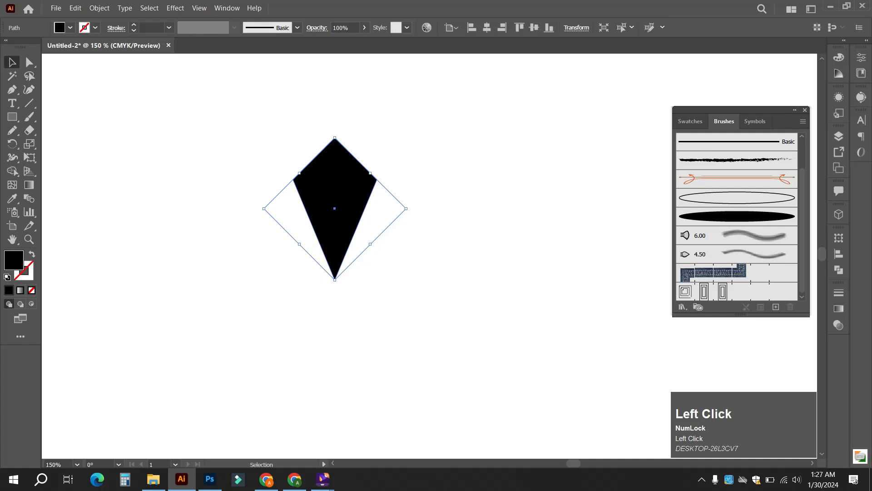
right_click(348, 175)
click(345, 171)
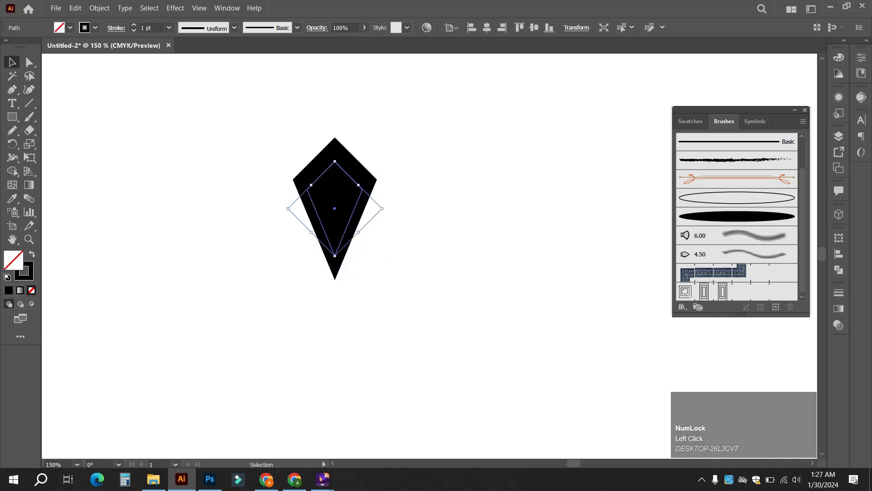
click(13, 198)
click(118, 150)
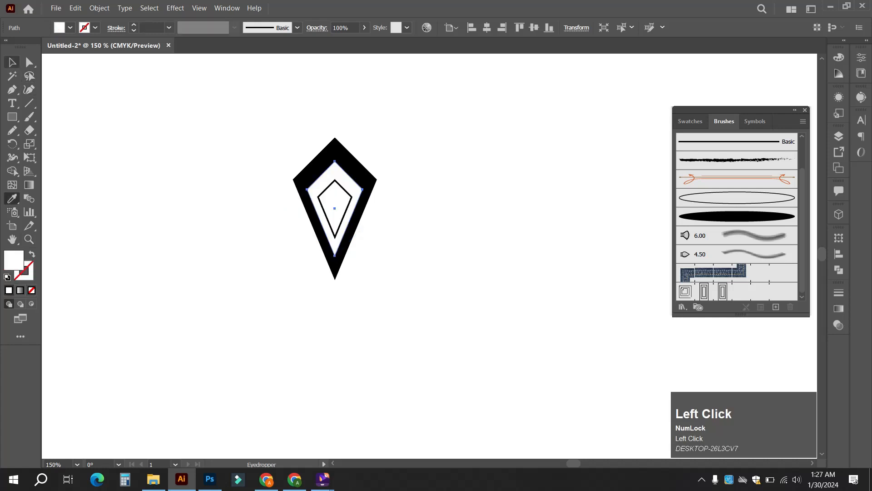
click(12, 62)
click(195, 154)
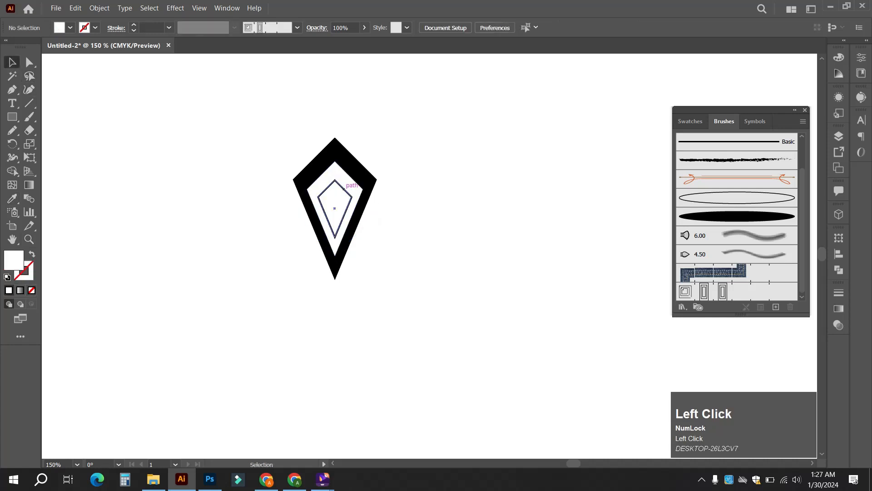
Swap the innermost kite's black stroke for a solid black fill and deselect it
click(342, 186)
key(shift+x)
key(ctrl+shift+a)
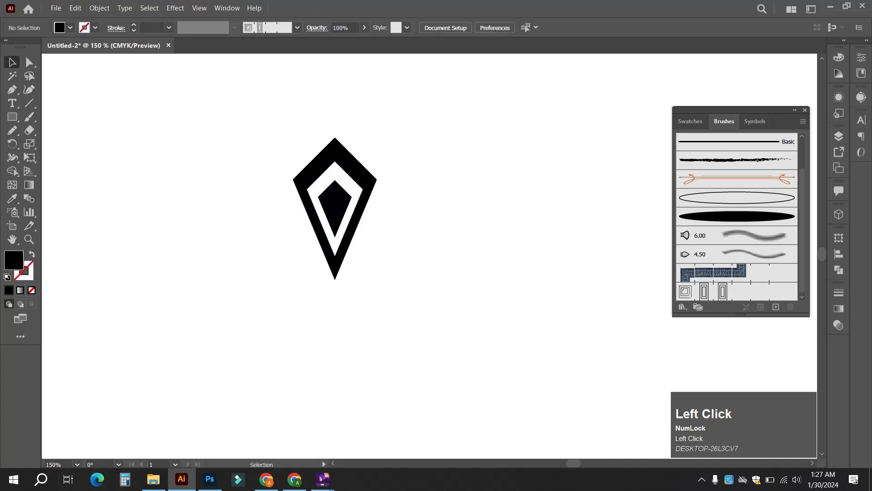
Add the three nested kites together to the Brushes panel as artwork for a new brush
drag(259, 133, 463, 305)
scroll(374, 215, down, 3)
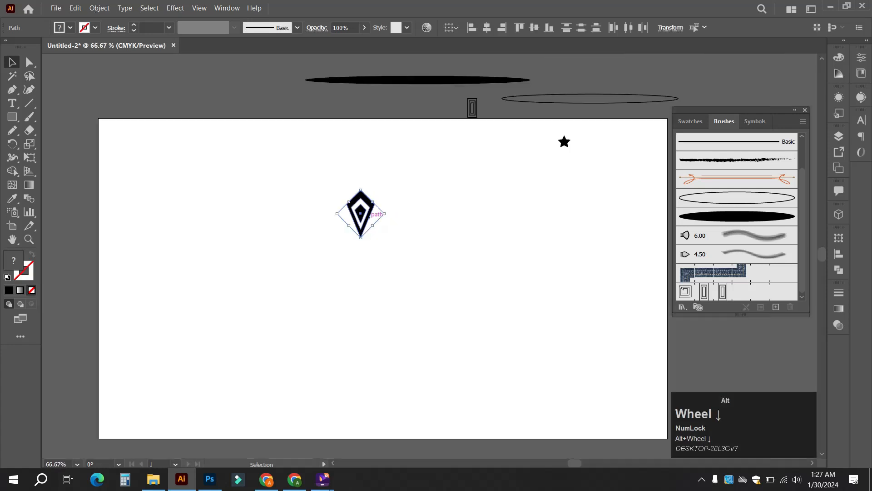
scroll(374, 216, down, 1)
scroll(373, 216, down, 1)
mouse_move(366, 169)
mouse_down()
mouse_move(398, 188)
mouse_move(793, 273)
mouse_up()
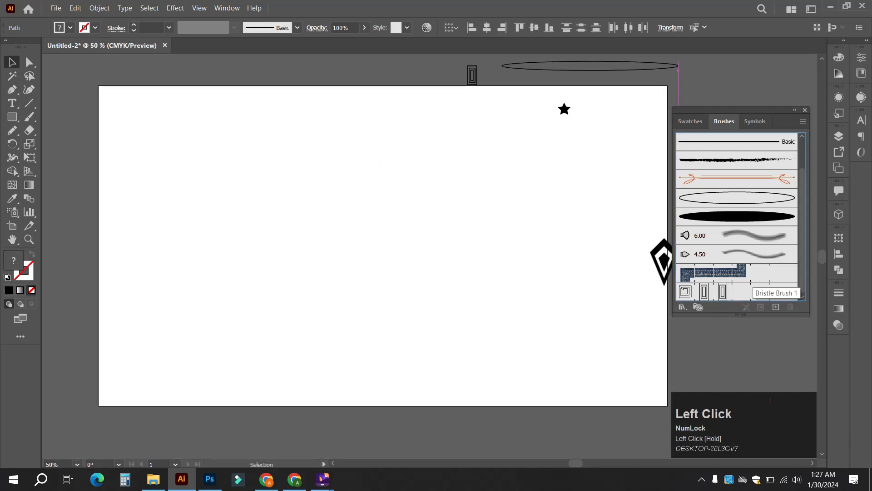
Create a pattern brush from the kite-shaped motif with the default options and move the motif above the artboard
click(341, 300)
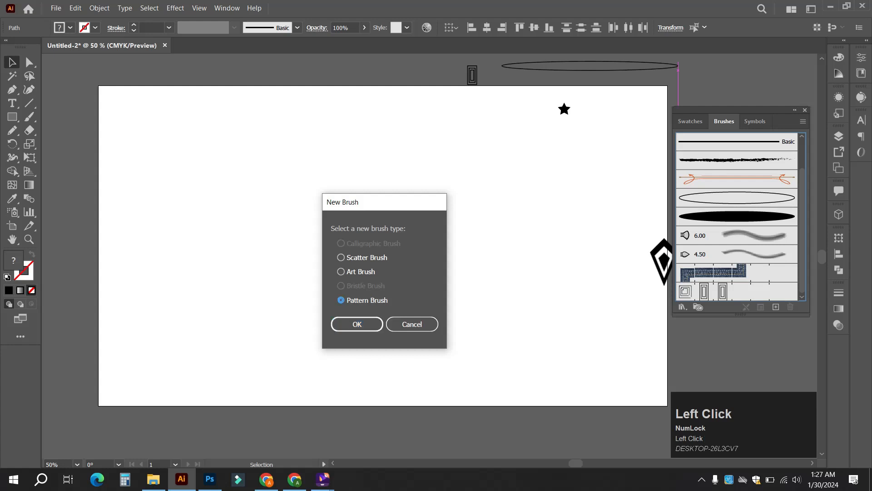
click(357, 324)
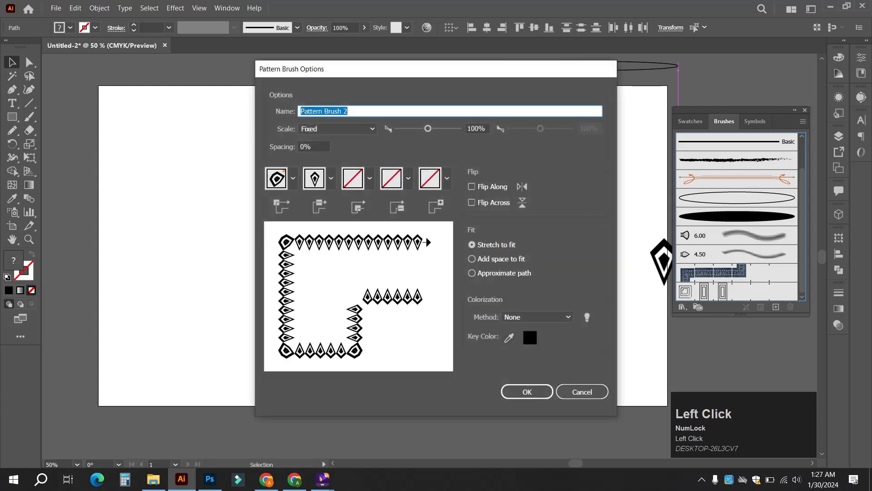
click(526, 391)
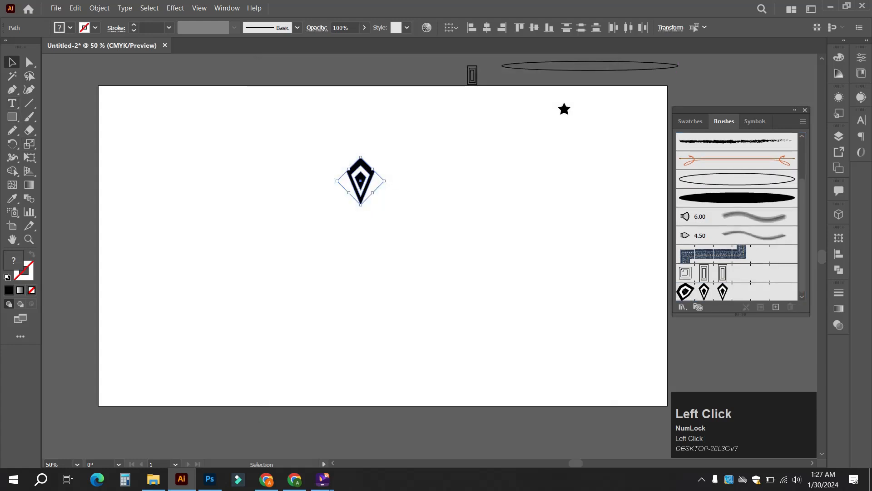
drag(360, 180, 300, 85)
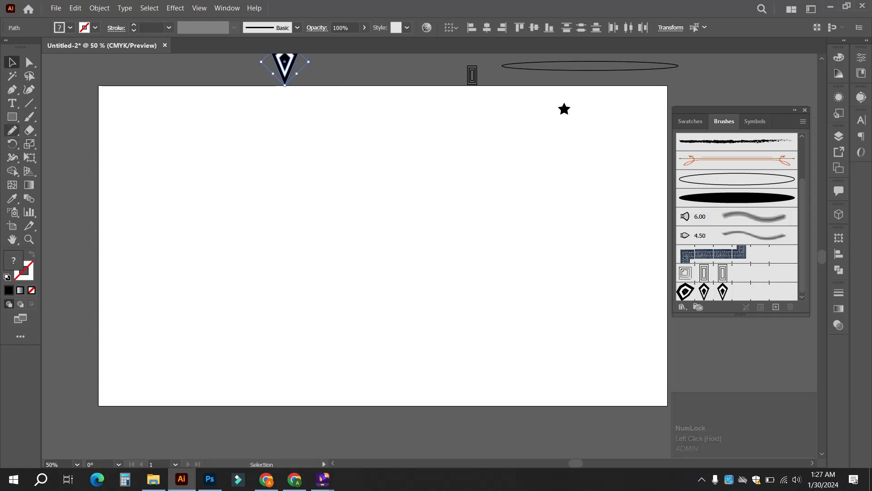
Draw a circle about 509 px in diameter on the artboard and swap its fill and stroke, leaving only a black outline
click(12, 116)
click(63, 144)
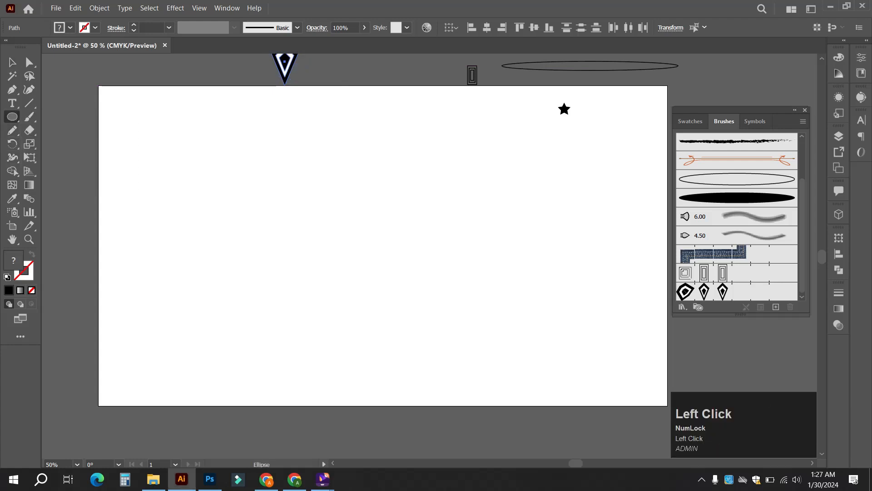
drag(389, 235, 501, 349)
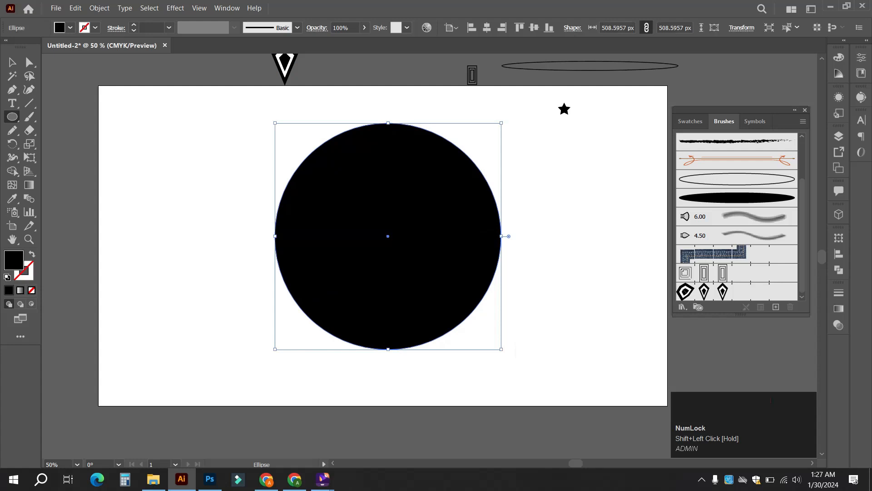
click(13, 61)
key(shift+x)
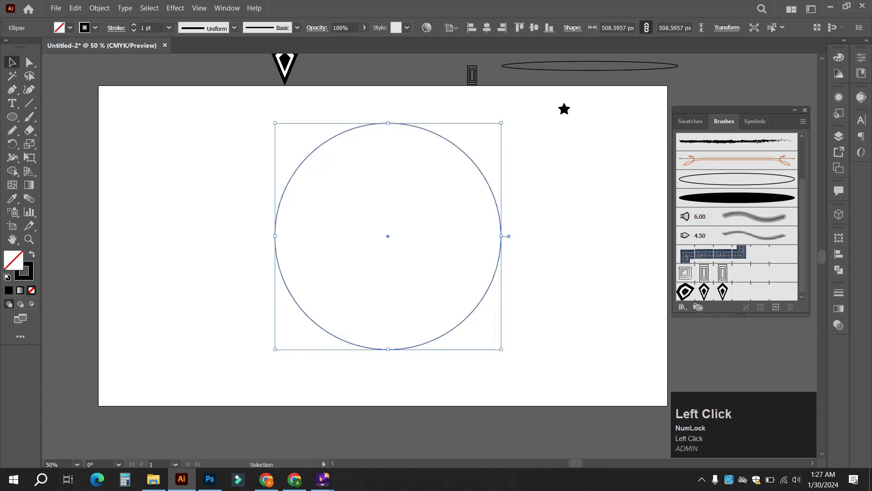
Apply the kite pattern brush to the circle's outline and shift the ring slightly to the left and down on the artboard
click(736, 291)
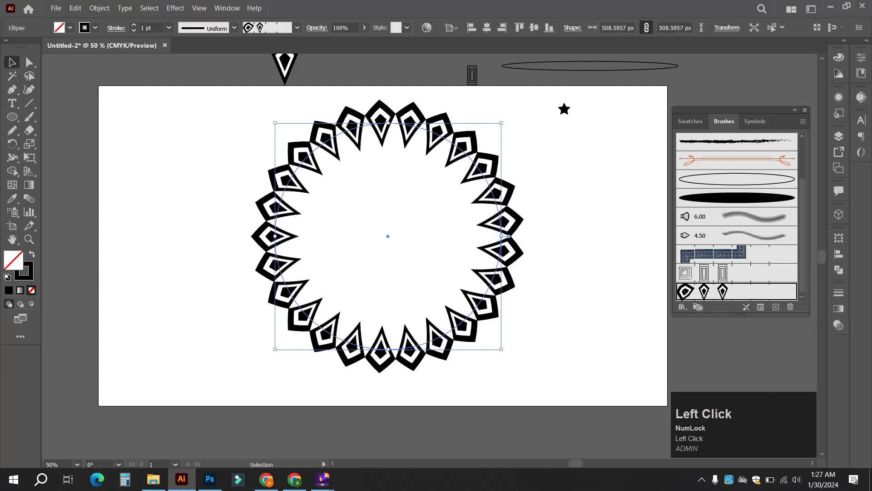
click(586, 268)
mouse_move(480, 163)
mouse_down()
mouse_move(454, 177)
mouse_move(433, 171)
mouse_up()
click(523, 195)
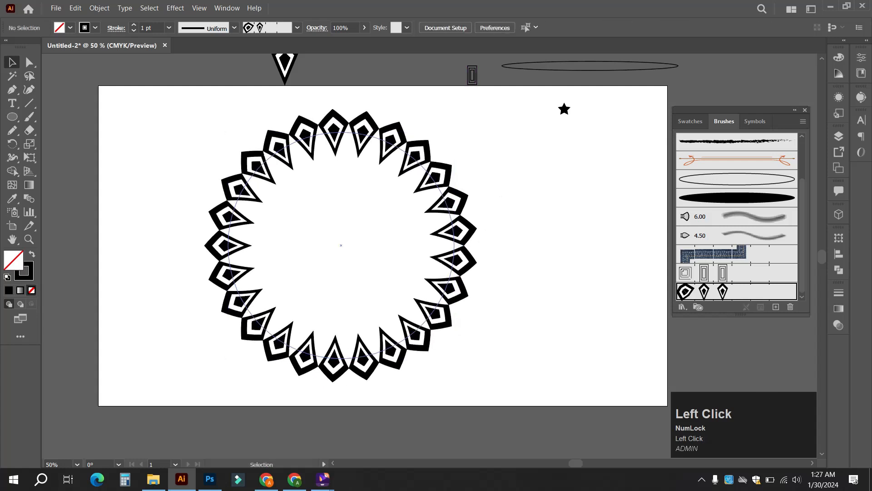
Duplicate the ring in place and scale the copy proportionally from its centre to about half size
click(455, 219)
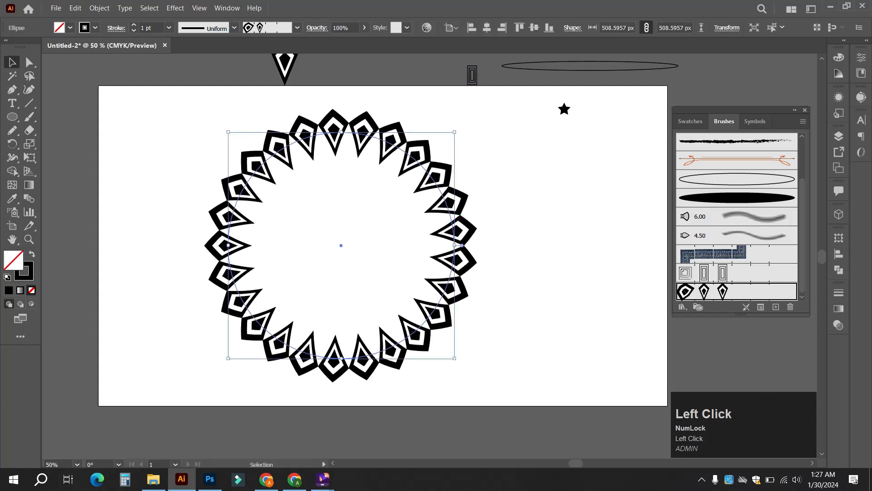
key(ctrl)
key(ctrl+f)
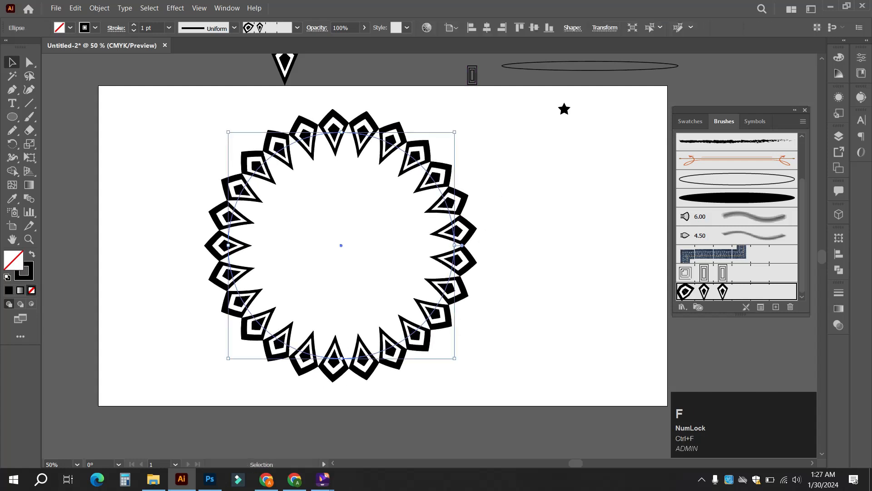
drag(454, 131, 414, 191)
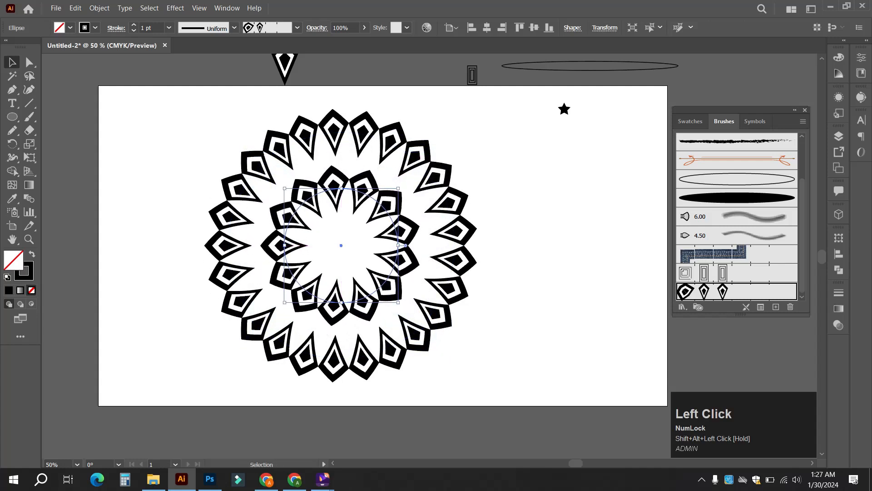
Set the inner ring's stroke weight to 0.5 pt and enlarge the ring slightly from its centre
click(150, 27)
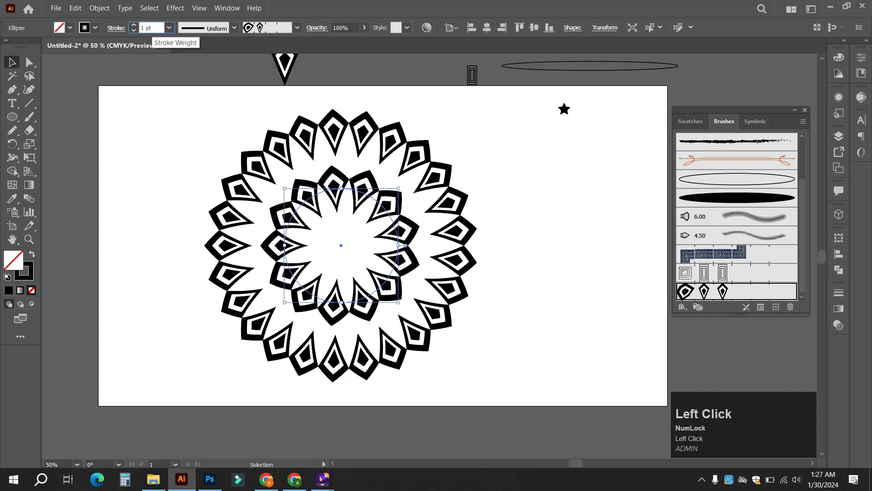
scroll(150, 27, down, 1)
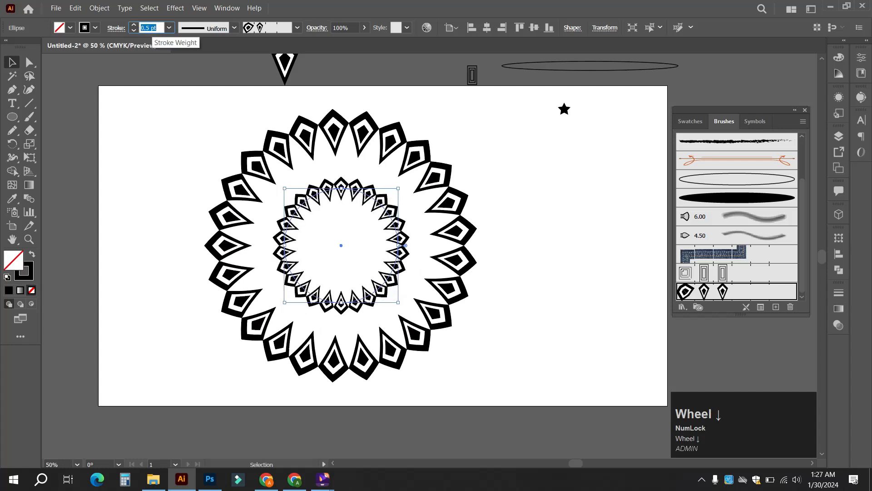
scroll(150, 28, up, 1)
scroll(150, 28, down, 1)
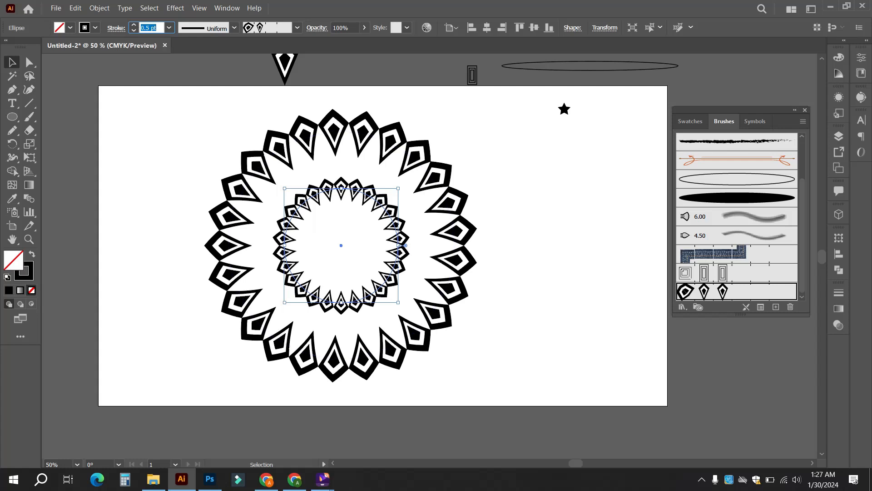
drag(398, 188, 403, 183)
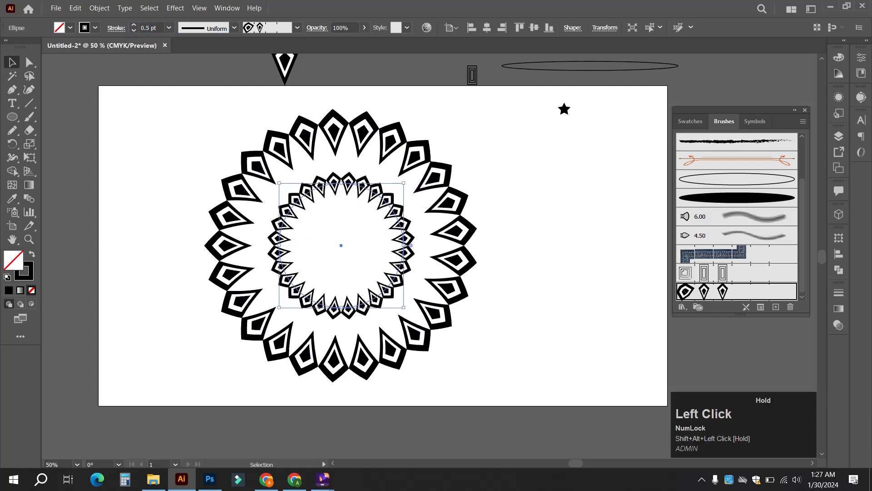
click(517, 183)
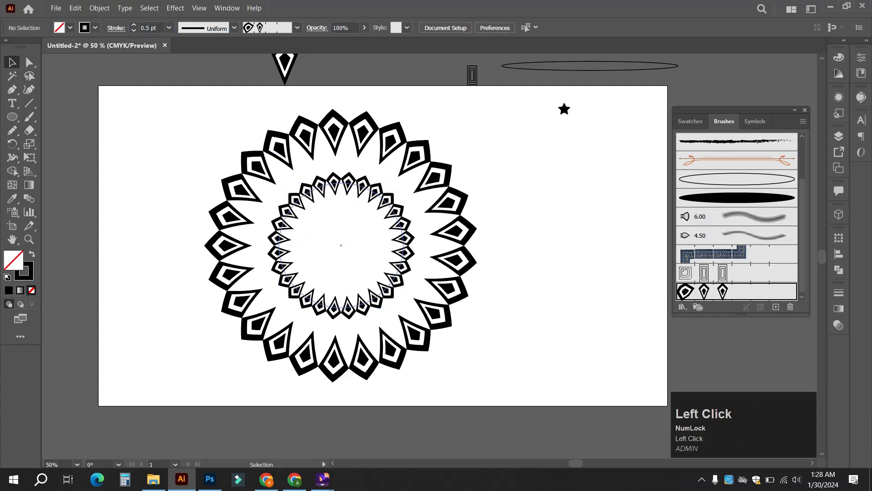
Duplicate the inner ring in place and scale the copy from its centre to about 665 px, outside the large ring
click(387, 196)
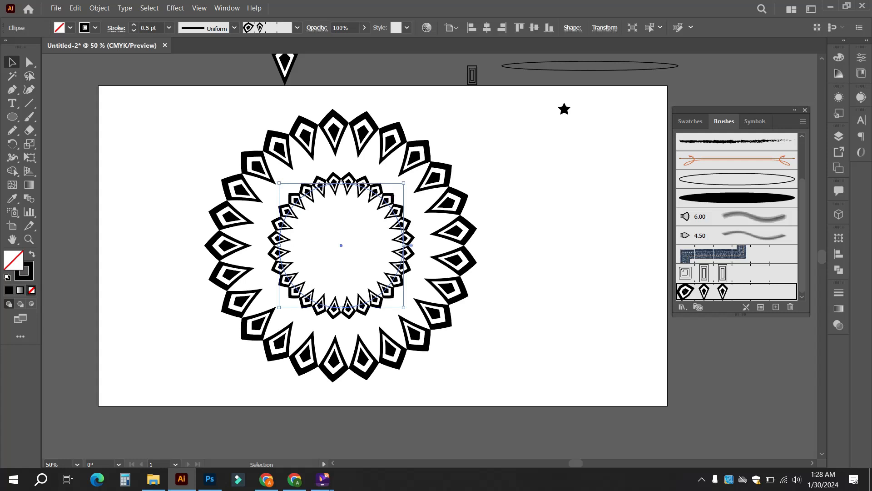
key(ctrl+f)
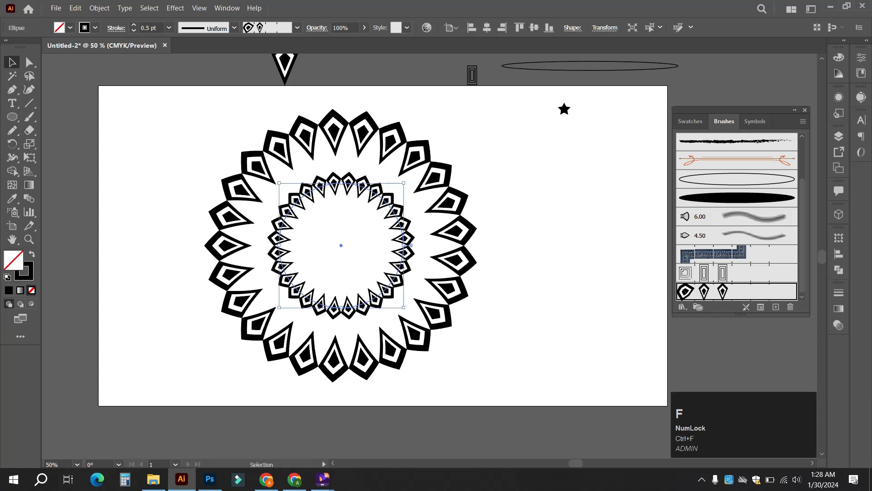
key(shift)
drag(403, 183, 489, 97)
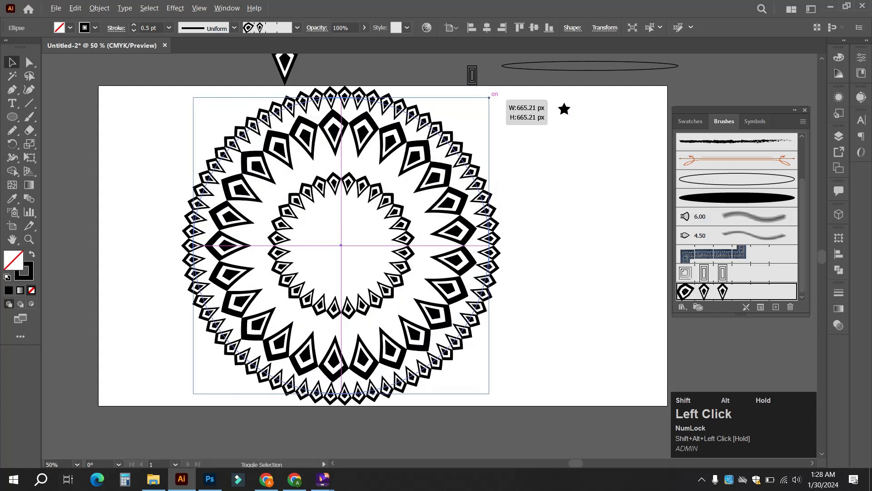
click(489, 97)
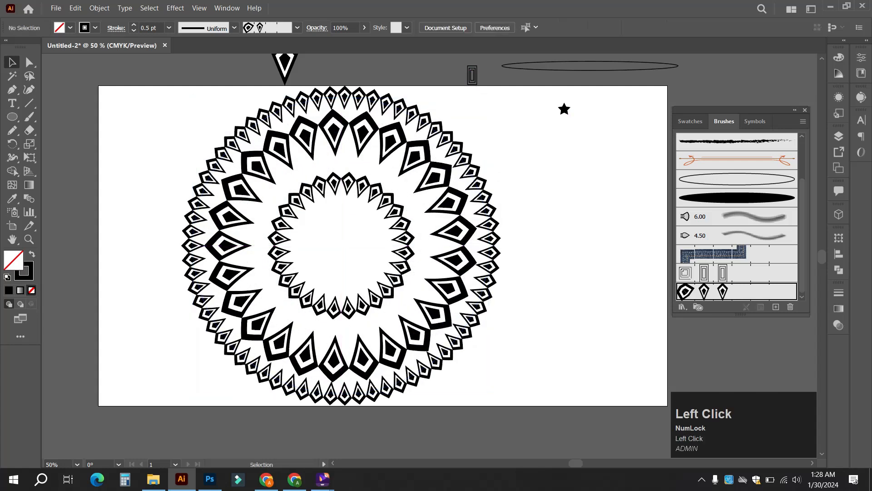
Open the kite pattern brush's options with the inner ring selected and turn on the preview, keeping the rings in view
click(375, 187)
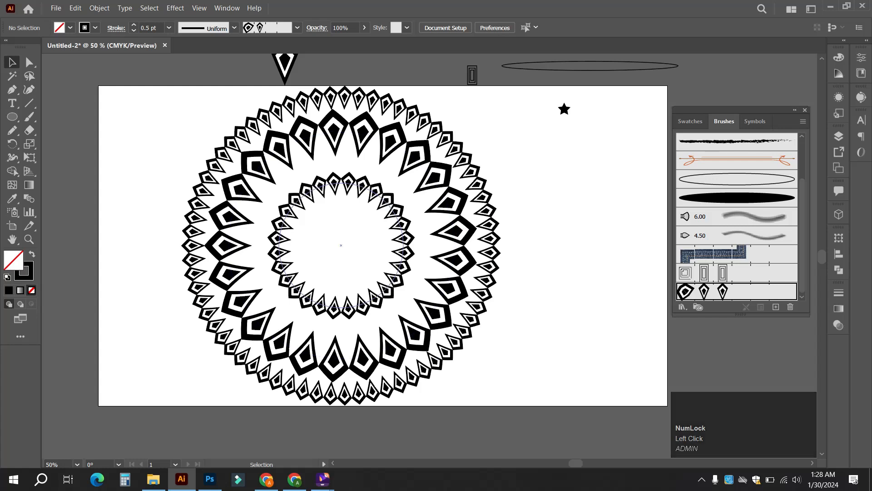
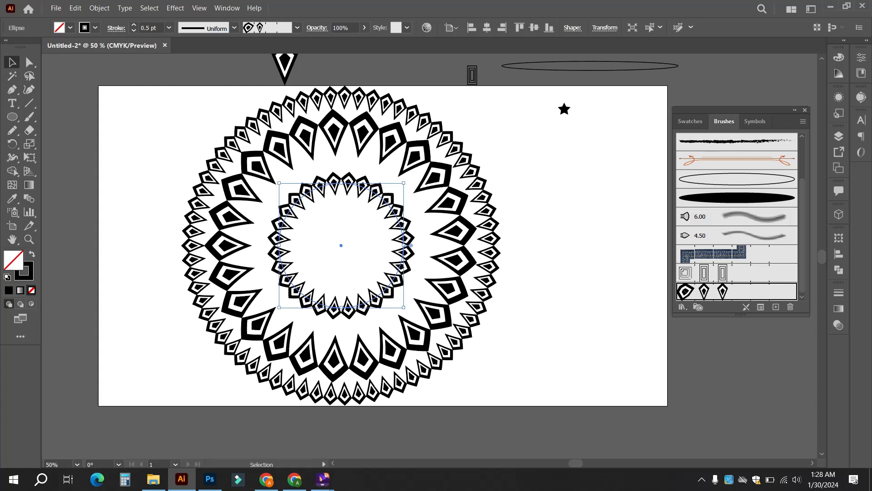
double_click(726, 292)
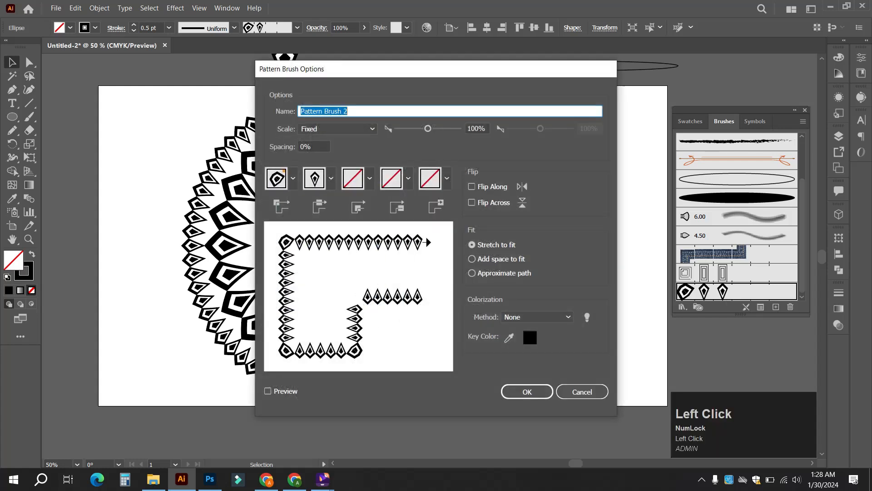
mouse_move(341, 68)
mouse_down()
mouse_move(584, 84)
mouse_move(561, 80)
mouse_up()
click(488, 402)
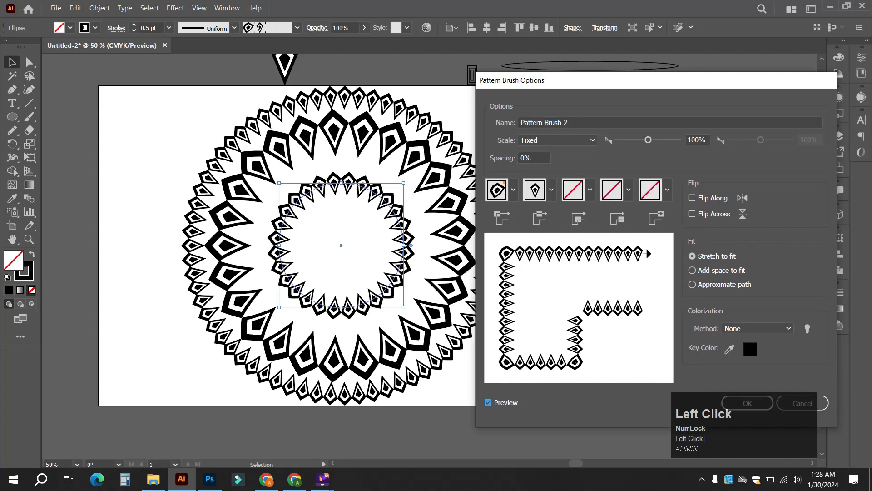
Examine the scale methods offered for the pattern brush, keeping Fixed
click(557, 140)
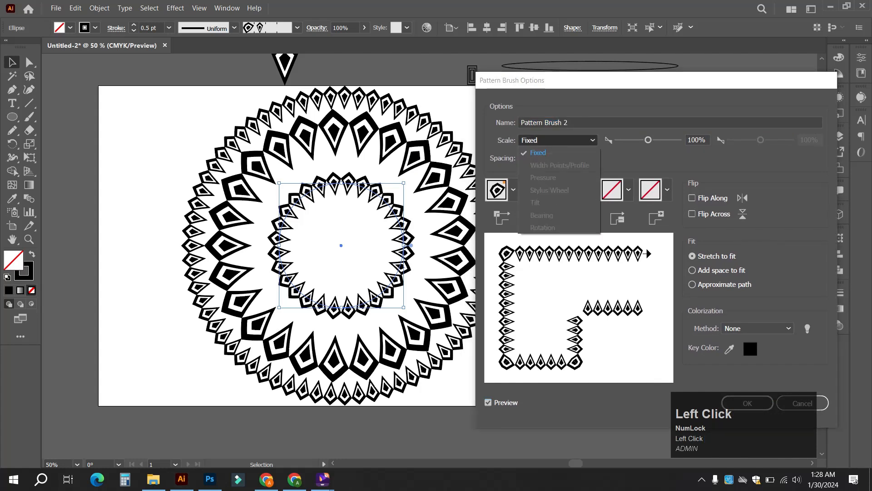
click(538, 152)
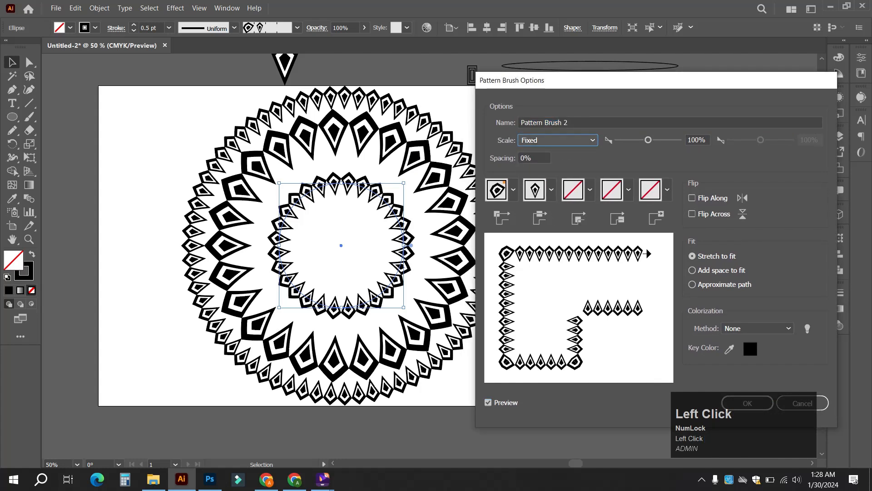
click(648, 139)
click(558, 140)
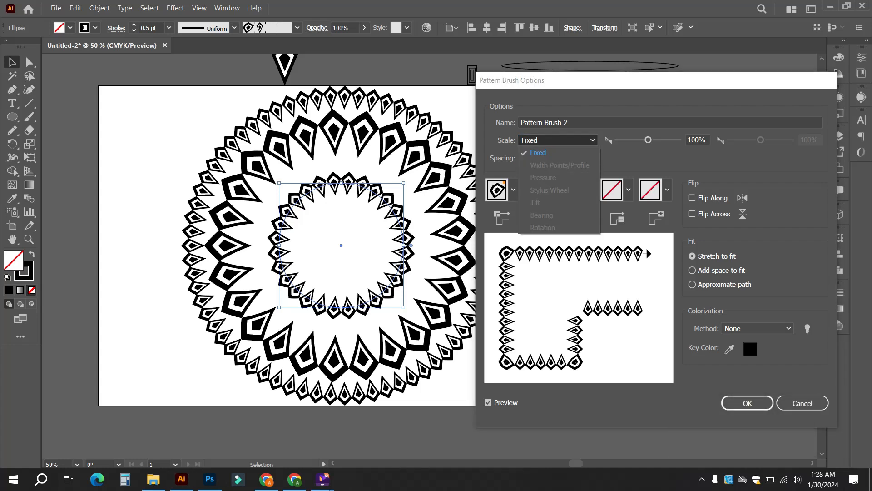
click(545, 152)
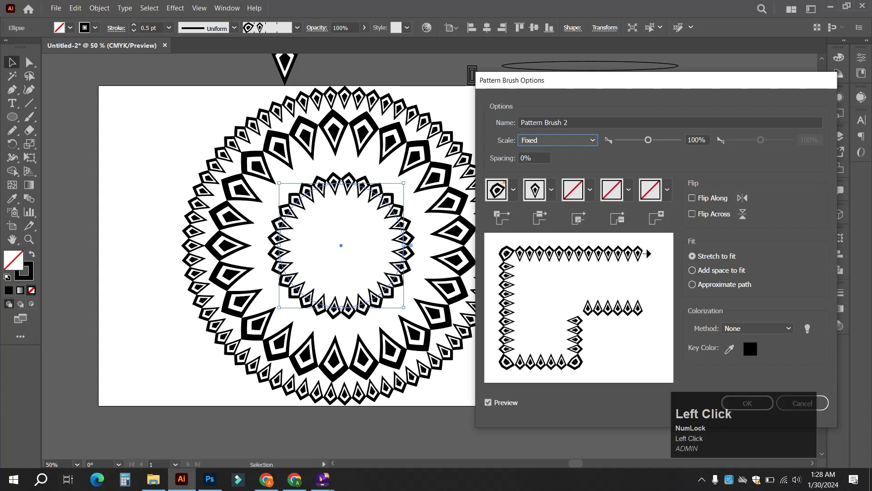
click(558, 140)
click(545, 153)
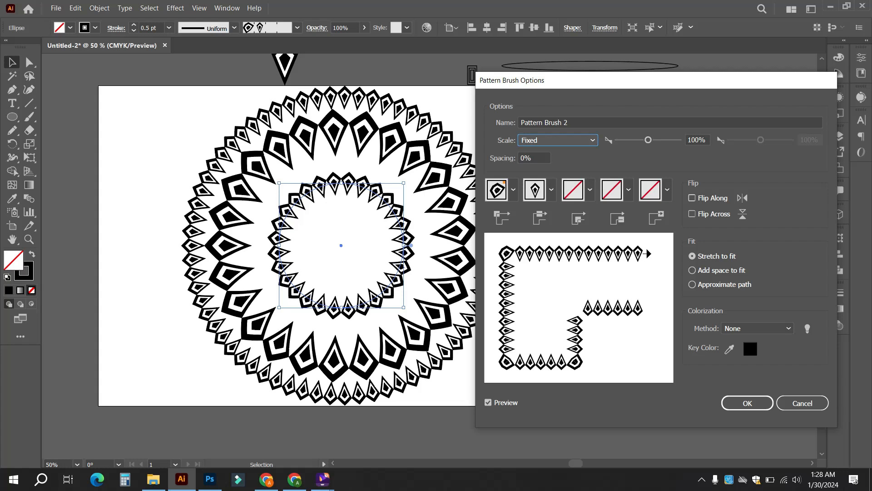
Turn on Flip Across for the brush, apply the change to existing strokes, and enlarge the inner ring slightly from its centre
click(692, 213)
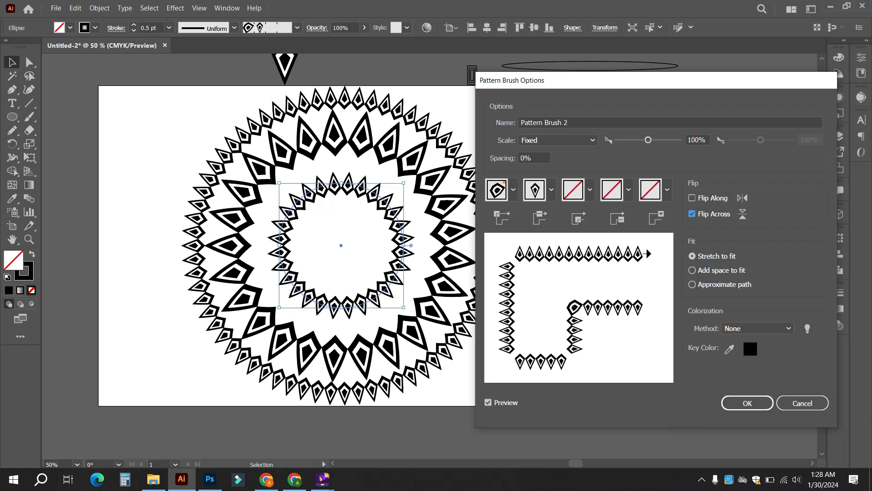
click(747, 403)
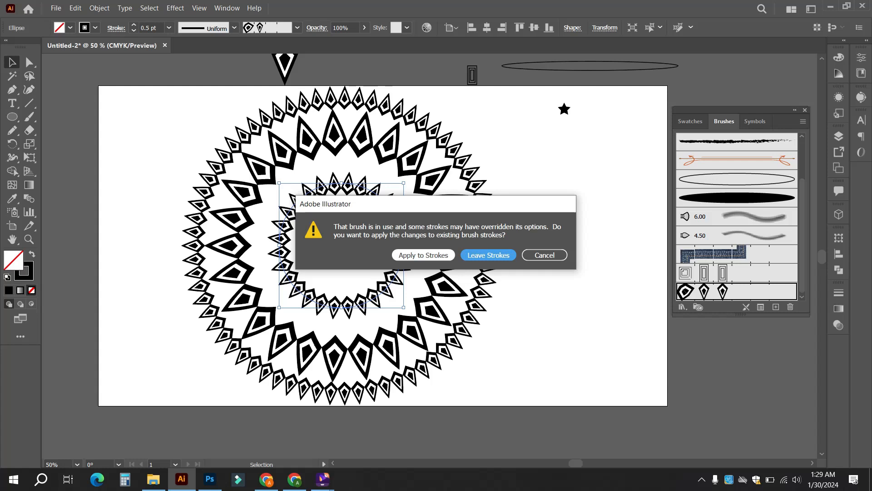
click(423, 255)
drag(404, 183, 412, 174)
click(340, 243)
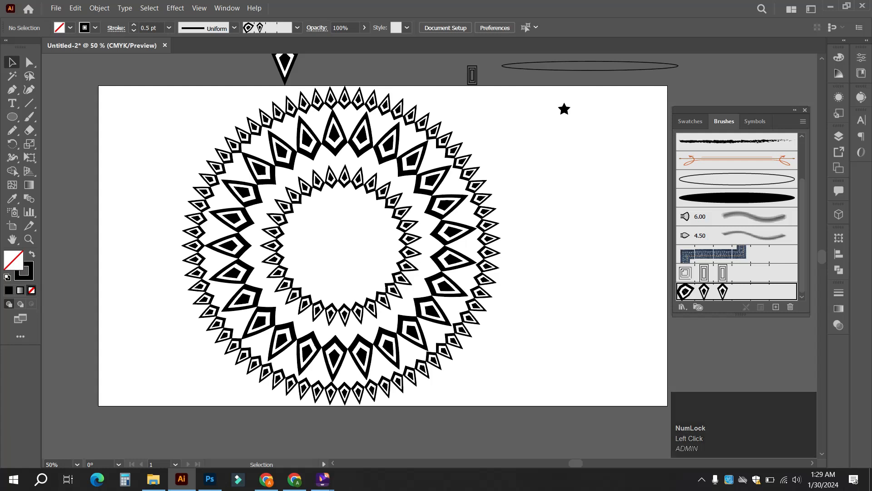
Select all three concentric kite-pattern rings and delete them from the artboard
scroll(383, 235, up, 1)
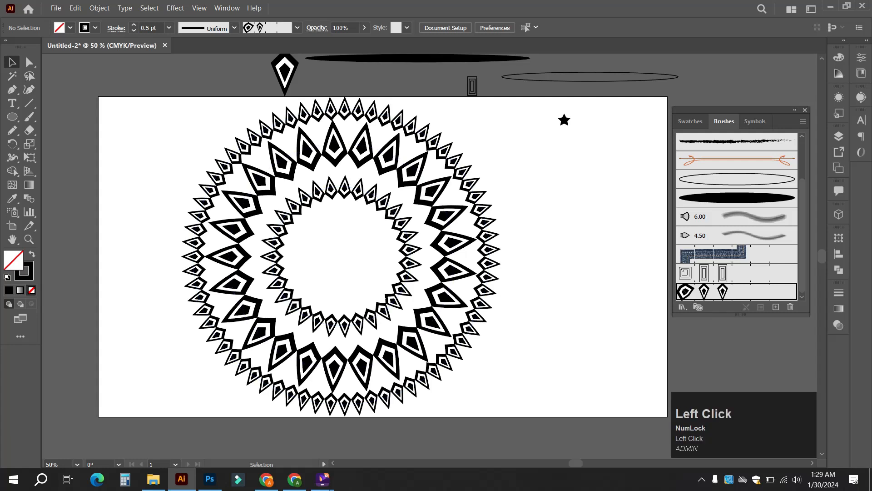
drag(559, 369, 321, 234)
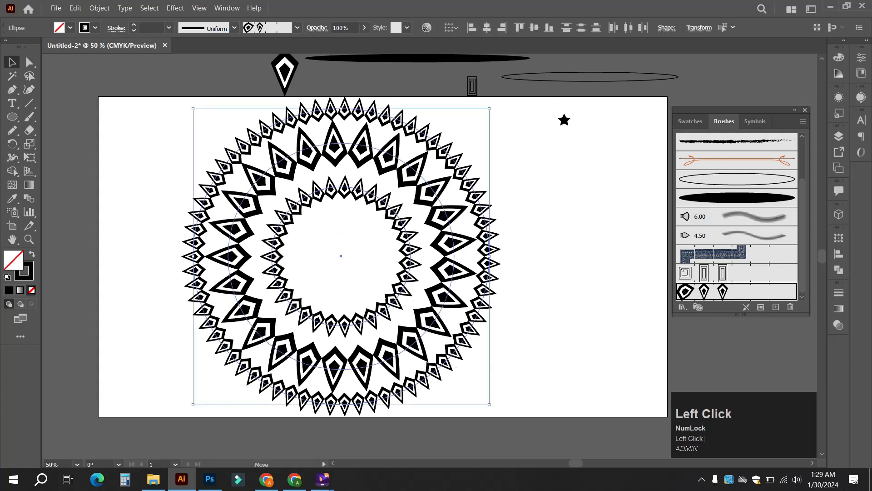
drag(350, 195, 284, 196)
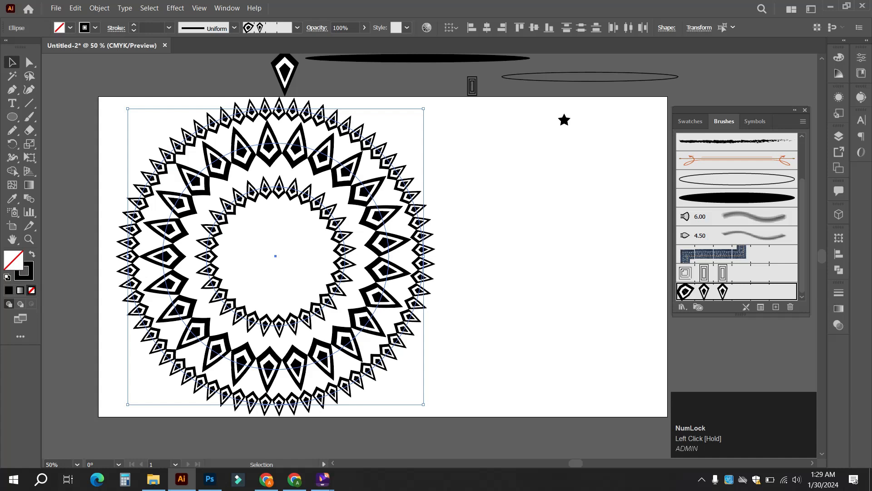
key(Delete)
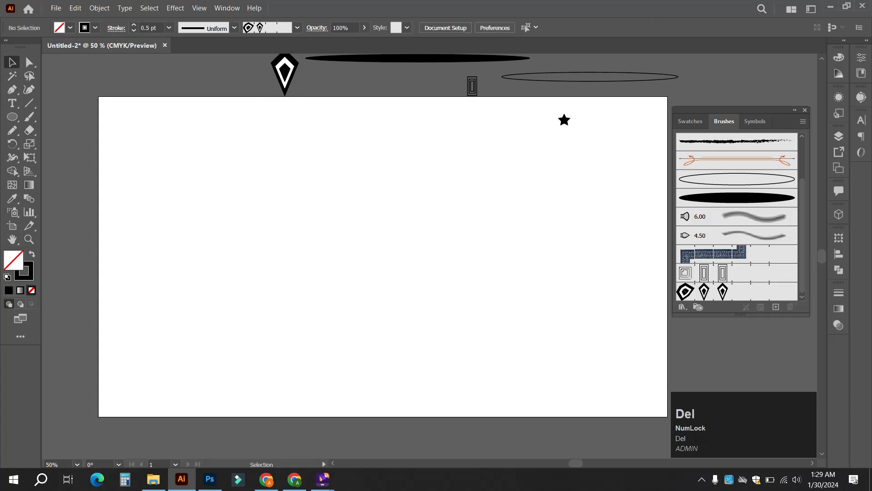
click(776, 306)
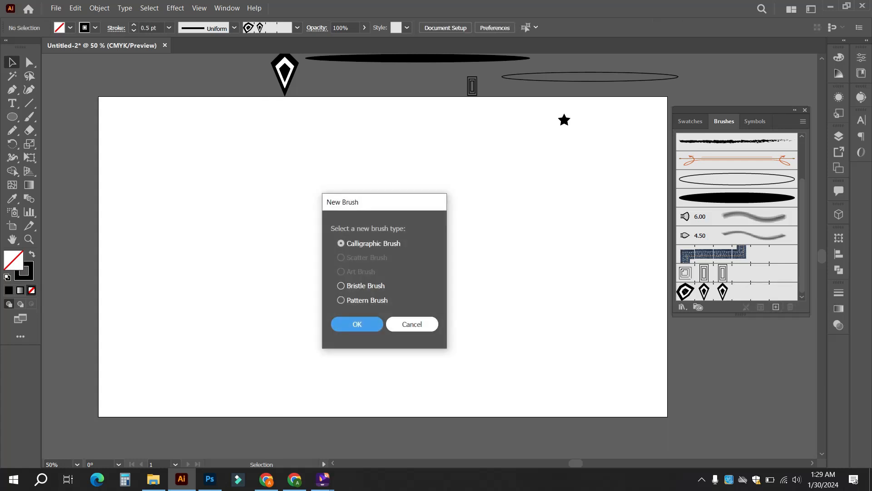
click(412, 324)
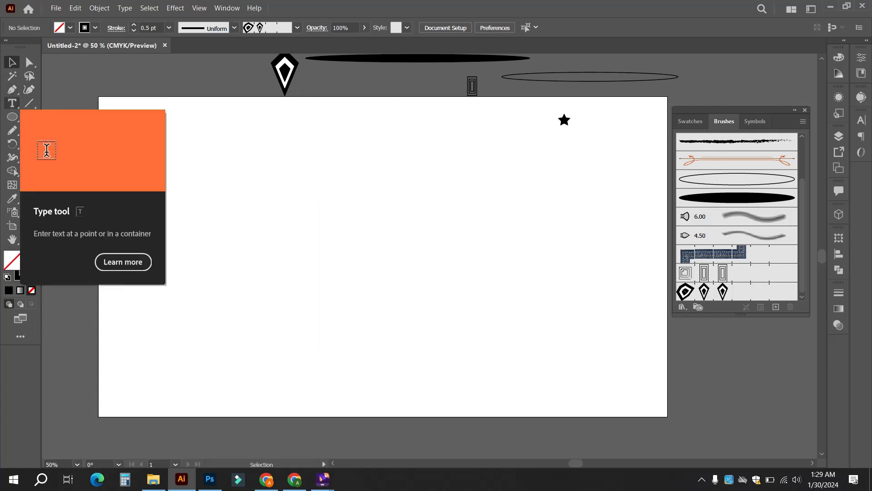
Shift the solid black ellipse slightly above the artboard and draw a black rectangle about 264 by 26 px in the artboard's upper area
click(416, 59)
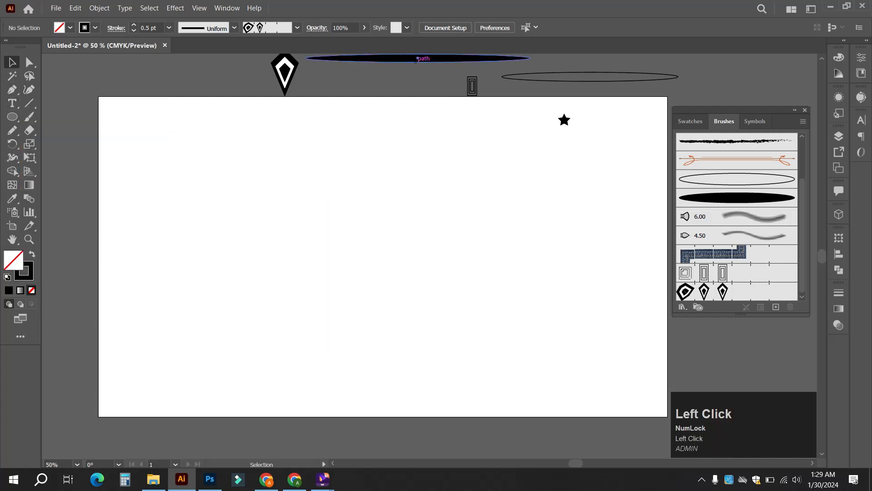
drag(416, 59, 435, 63)
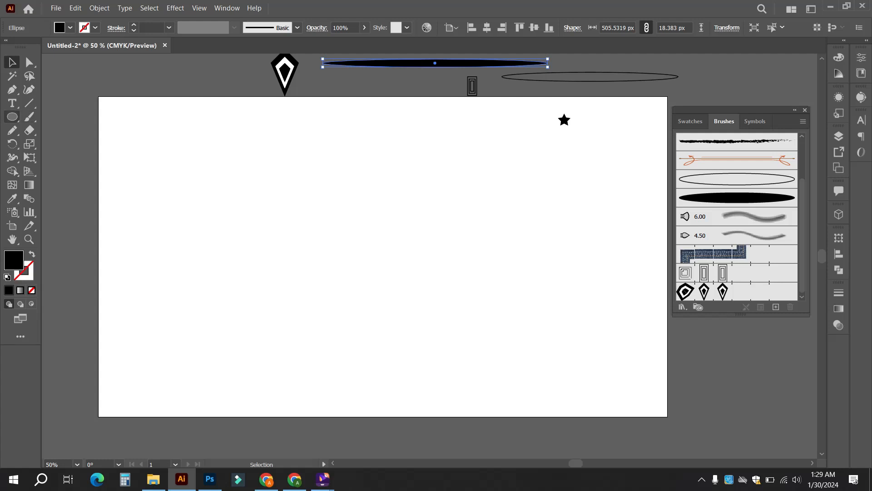
click(12, 117)
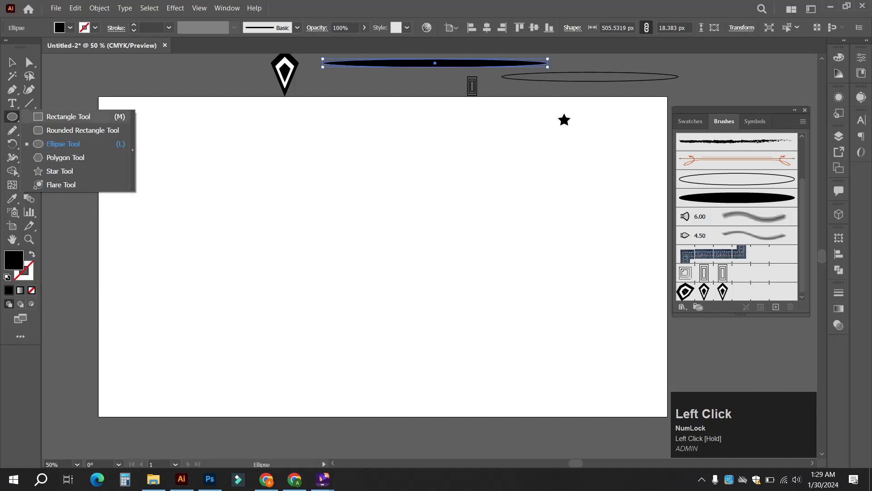
click(52, 118)
drag(271, 163, 389, 174)
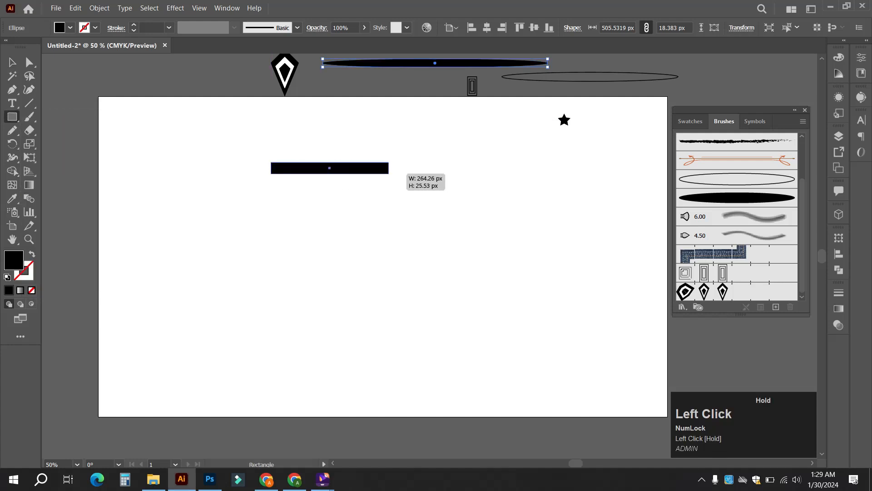
scroll(334, 156, up, 3)
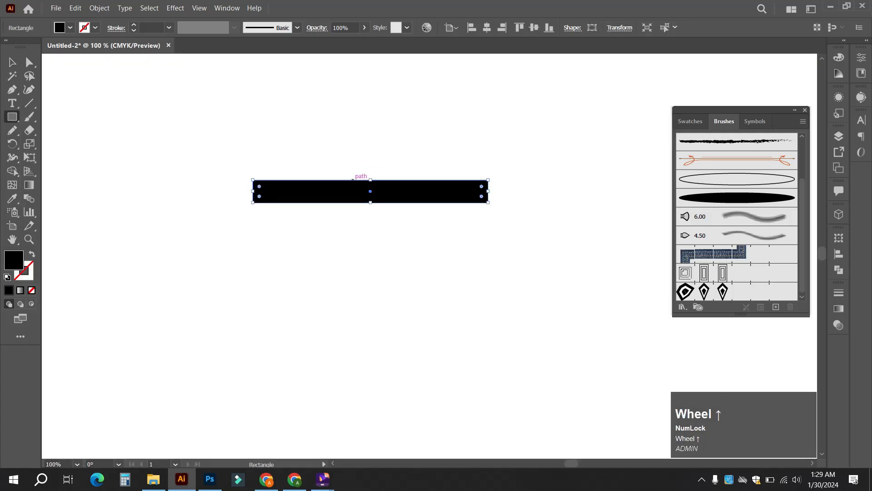
scroll(334, 182, down, 2)
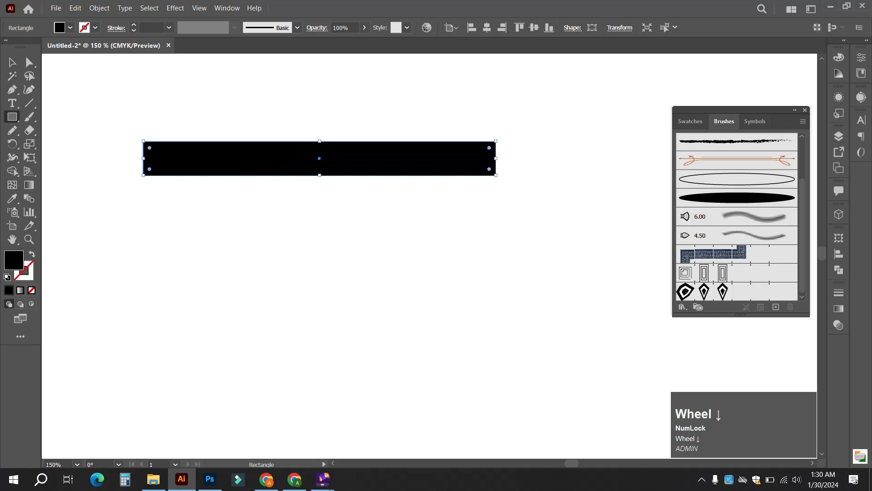
Draw a black three-pointed shape with the Star tool as an upright triangle just beyond the rectangle's right end
drag(12, 117, 59, 170)
drag(536, 162, 514, 203)
key(Down)
key(Down)
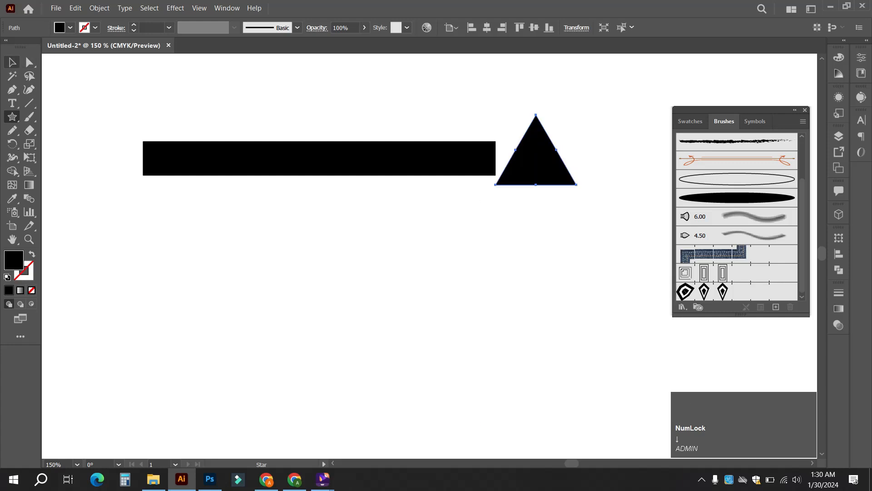
Rotate the triangle to point right and place it over the rectangle's right end as an arrowhead
click(12, 62)
drag(582, 189, 490, 207)
drag(546, 140, 528, 149)
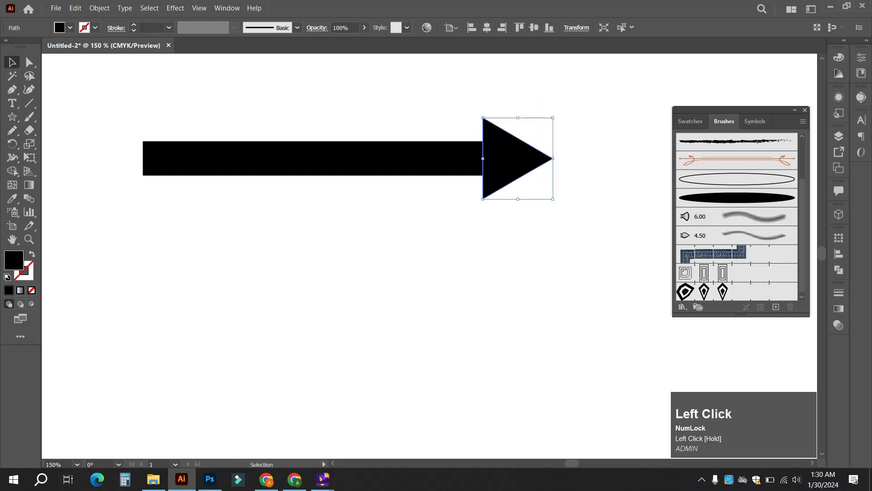
click(523, 241)
Shorten the arrow's rectangular shaft from its left end to about 196 px wide
click(149, 159)
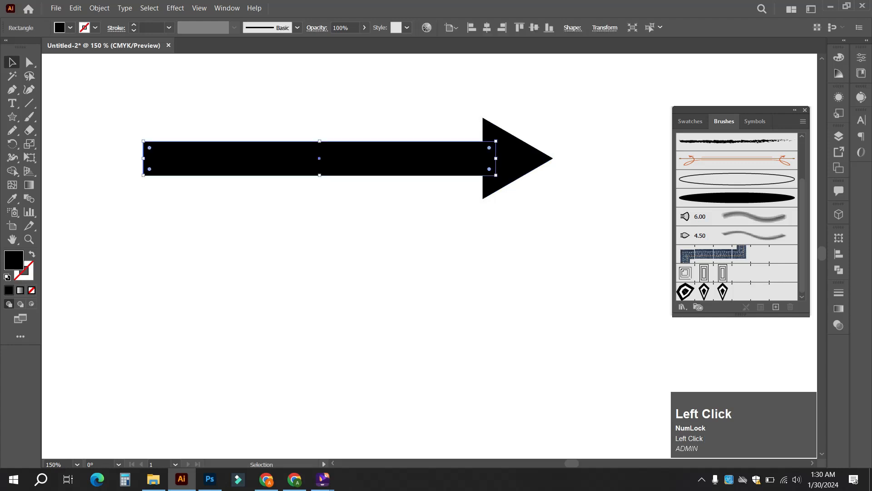
drag(144, 158, 233, 158)
click(248, 222)
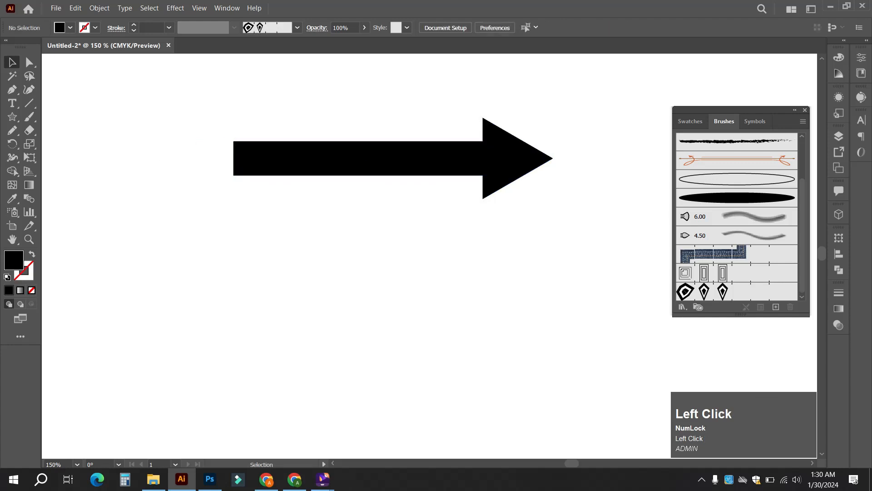
Add an anchor point midway along the shaft's left edge and pull it inward to form a V-shaped notch
click(366, 156)
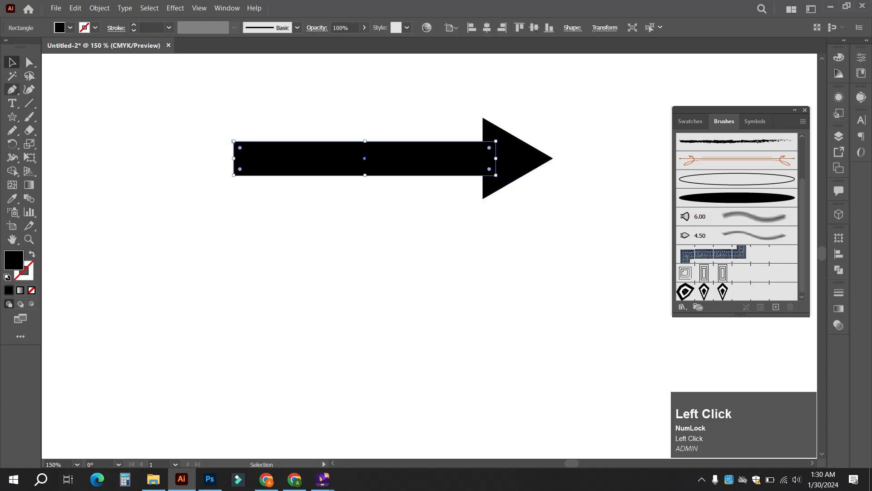
click(13, 90)
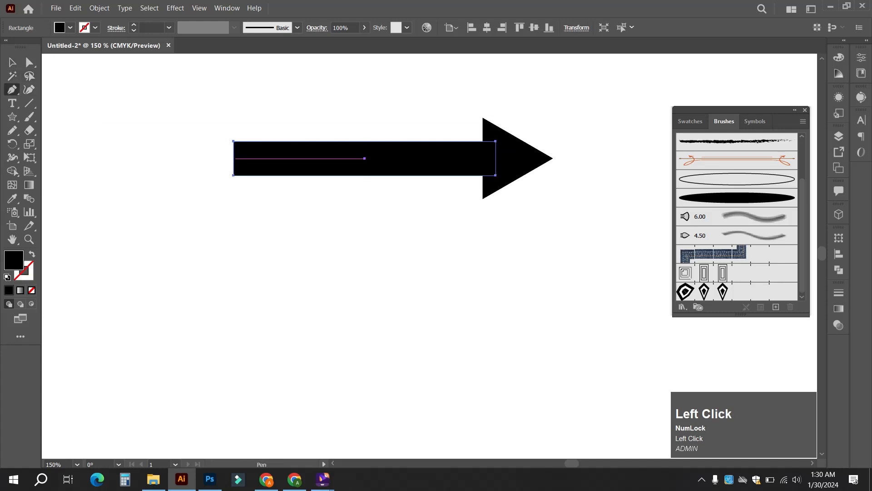
click(234, 159)
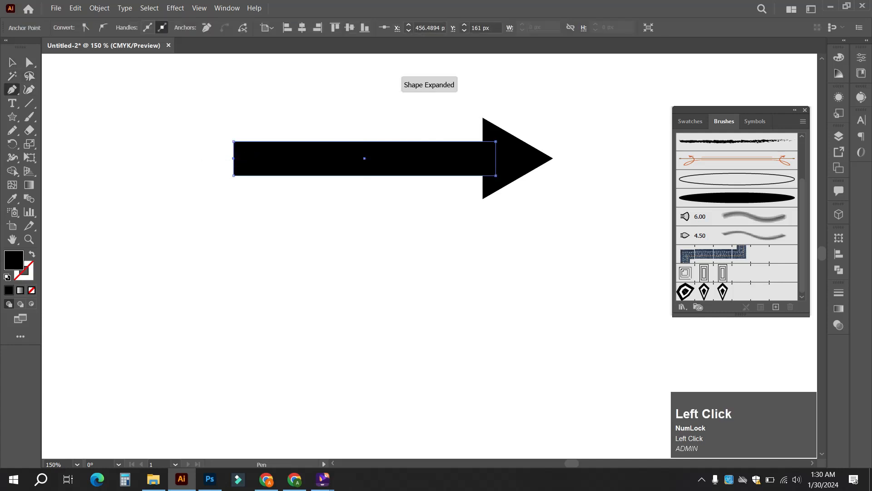
click(29, 63)
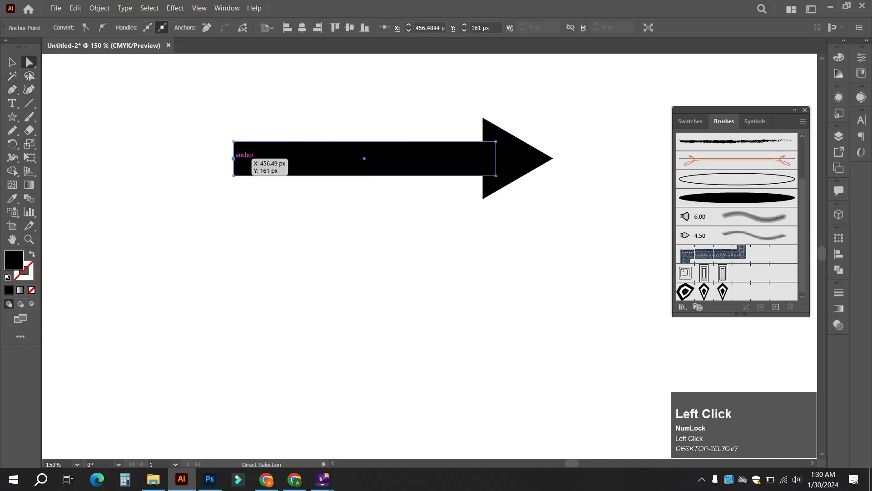
drag(233, 159, 257, 158)
click(262, 216)
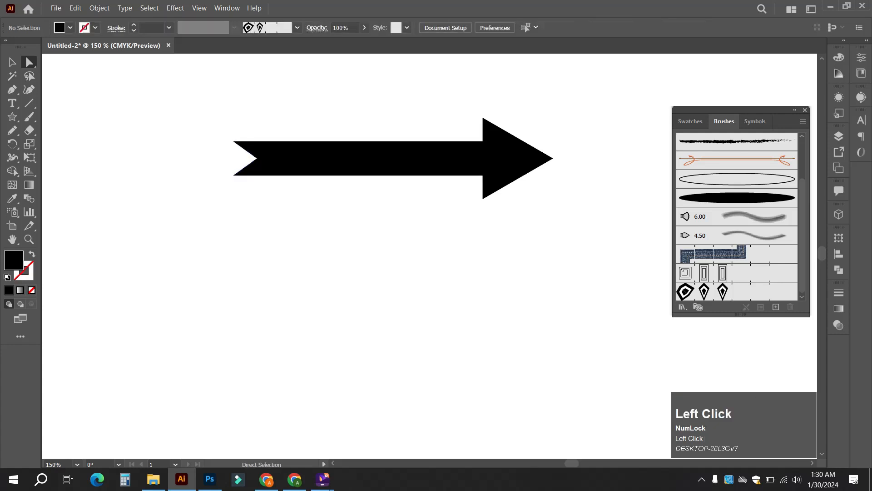
Scale the shaft's two left corner points apart vertically so the tail flares to about 40 px high
drag(229, 131, 240, 202)
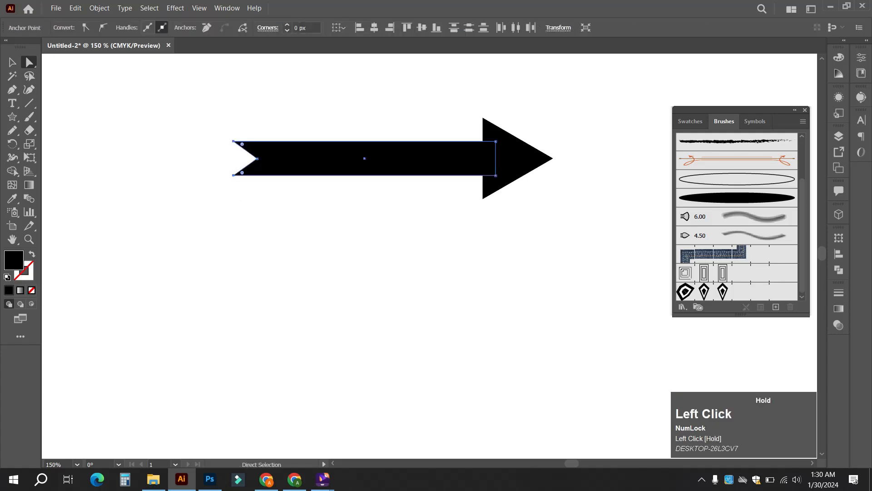
key(s)
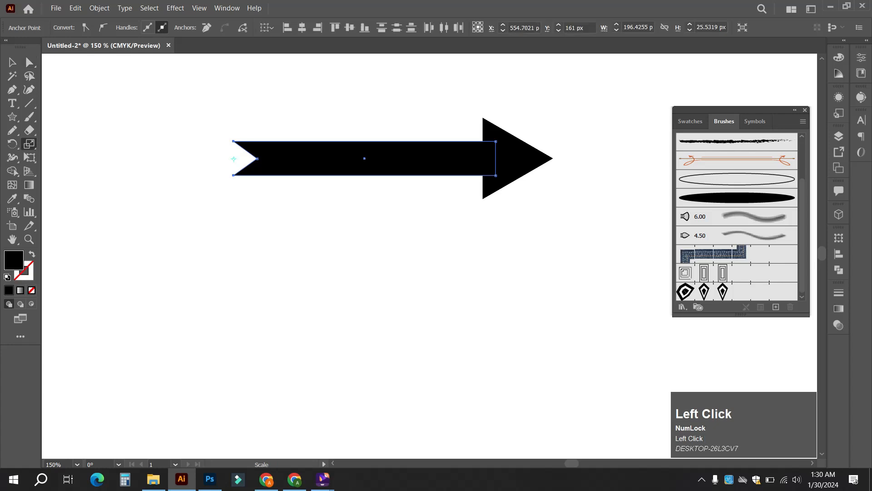
drag(233, 142, 233, 131)
click(13, 63)
click(291, 103)
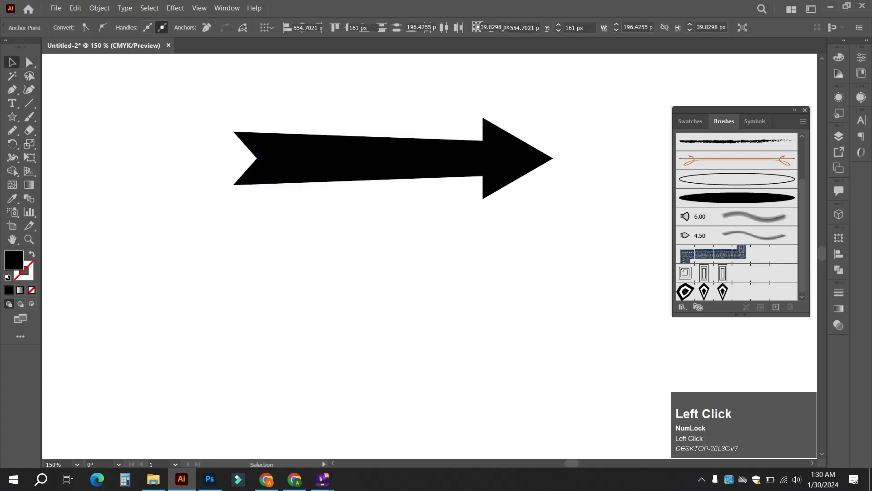
Create a new art brush from the arrow's shaft and head, keeping the default options
scroll(293, 147, down, 3)
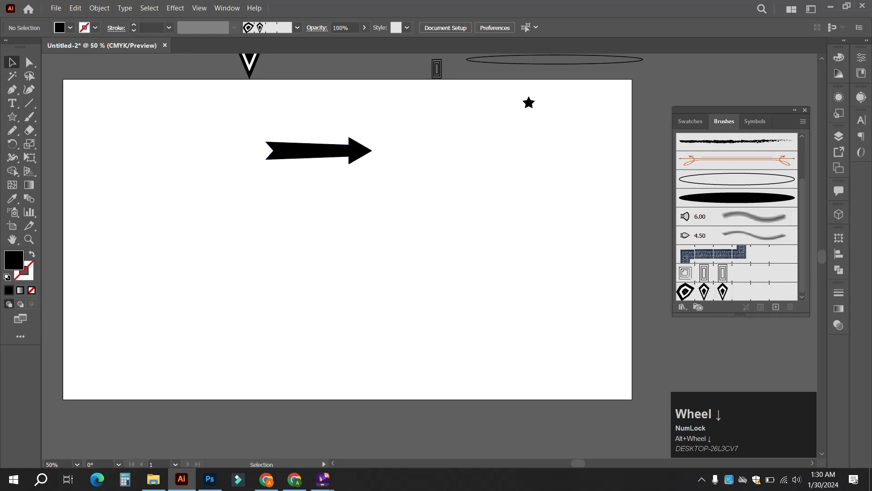
scroll(304, 145, up, 1)
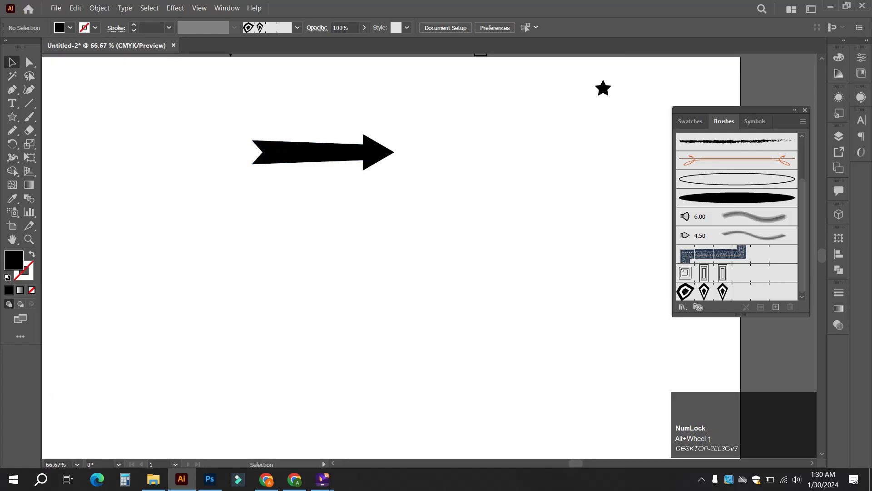
click(356, 156)
drag(357, 156, 672, 234)
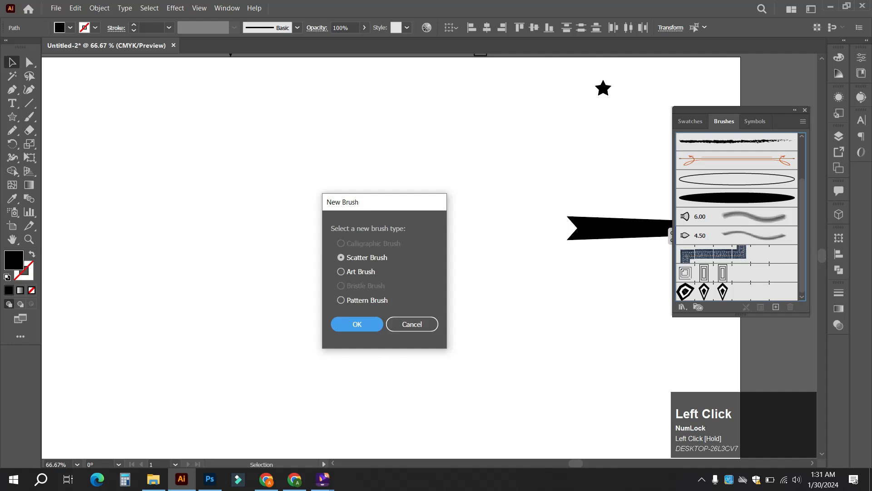
click(341, 271)
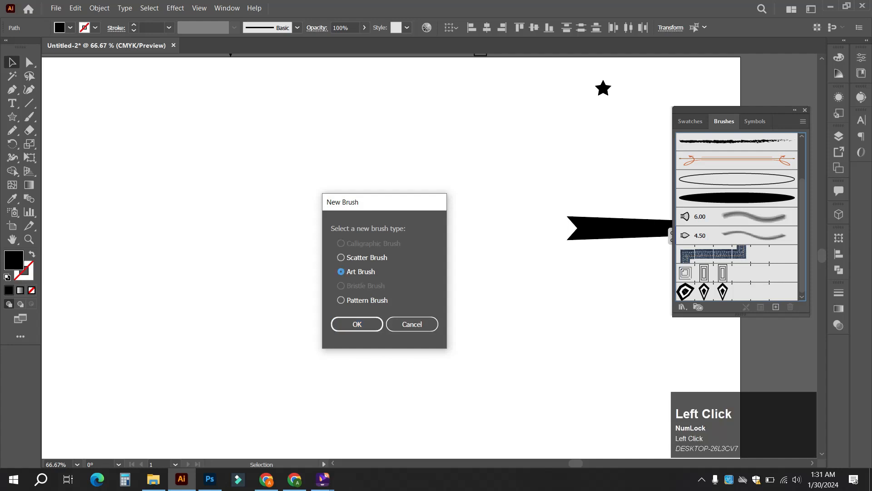
click(357, 324)
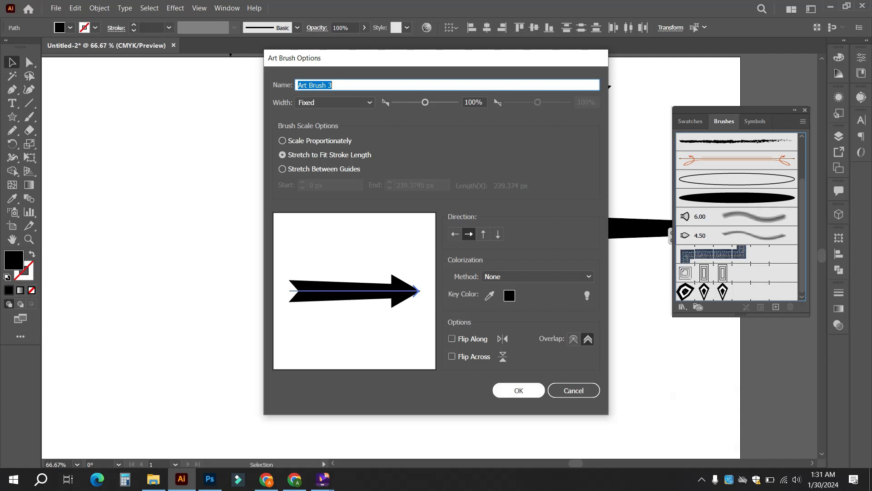
click(519, 390)
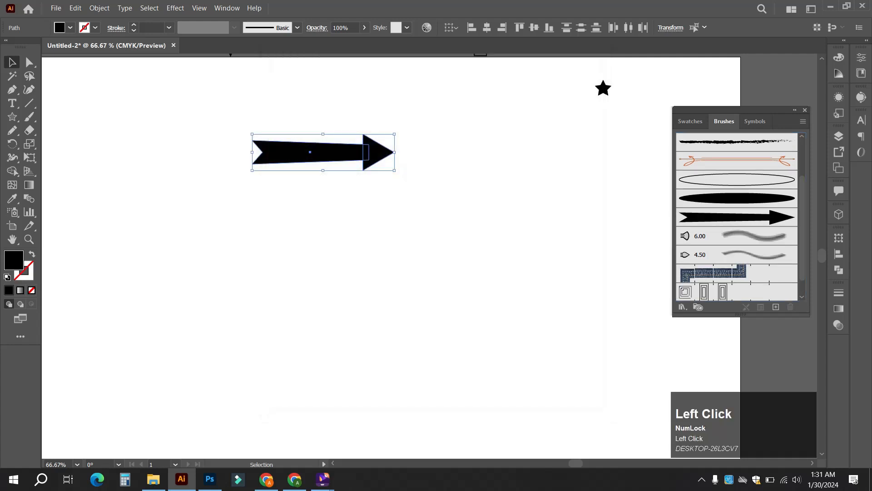
Move the source arrow to the artboard's upper-right corner and paint three freehand curved strokes with the arrow art brush
drag(302, 159, 708, 87)
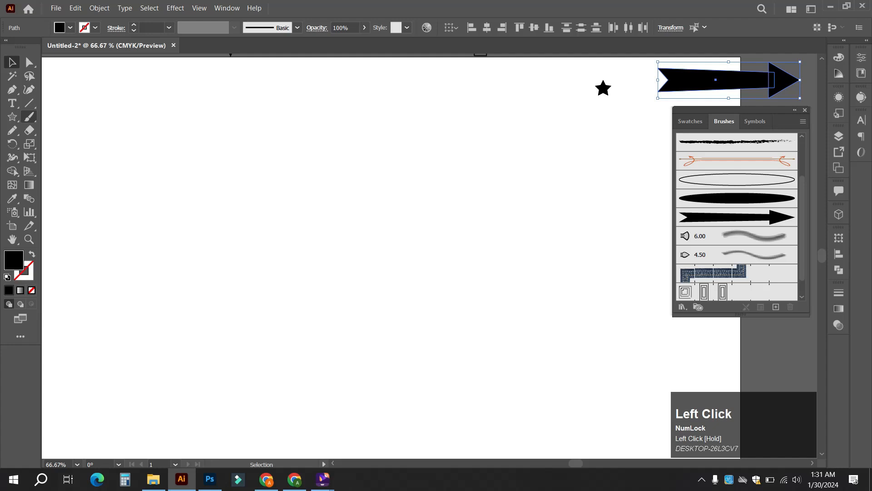
click(29, 116)
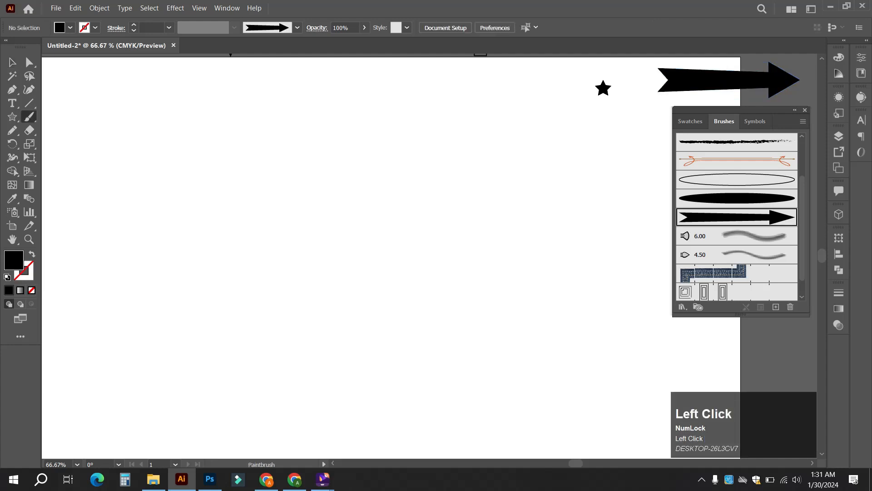
mouse_move(175, 135)
mouse_down()
mouse_move(337, 272)
mouse_move(438, 306)
mouse_up()
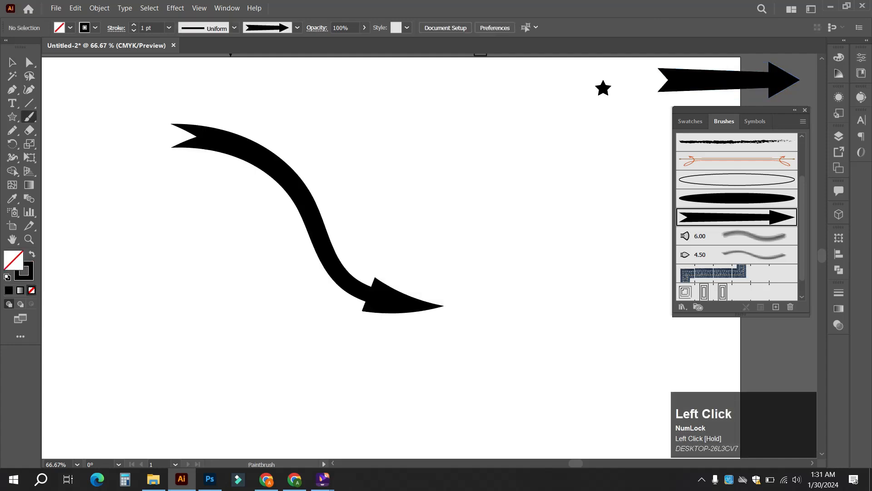
mouse_move(381, 169)
mouse_down()
mouse_move(454, 191)
mouse_move(409, 414)
mouse_move(168, 338)
mouse_up()
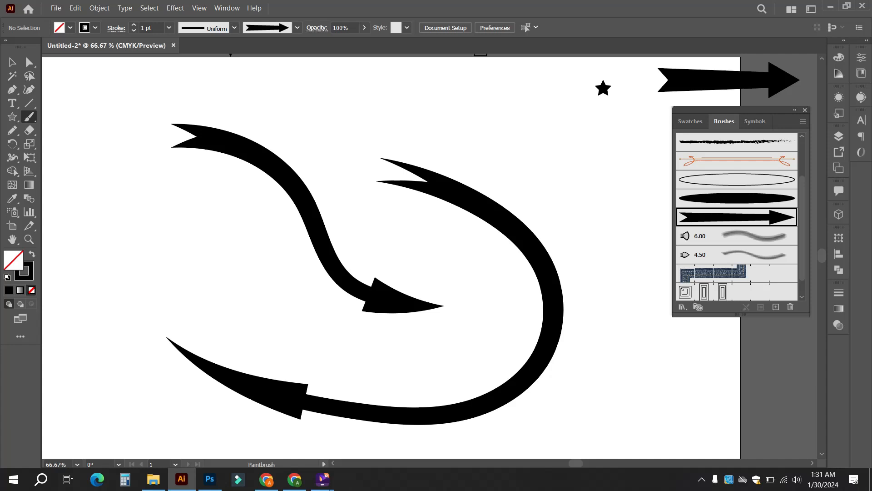
mouse_move(132, 169)
mouse_down()
mouse_move(351, 347)
mouse_move(497, 344)
mouse_up()
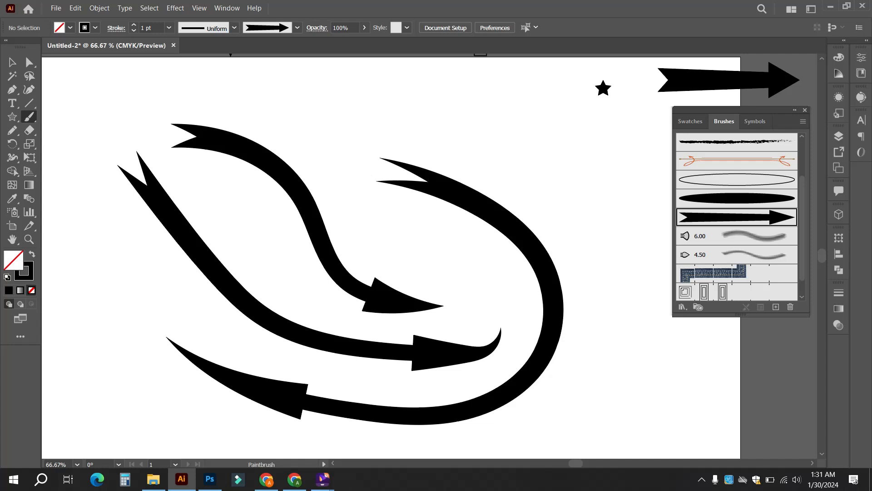
click(12, 63)
drag(85, 107, 499, 411)
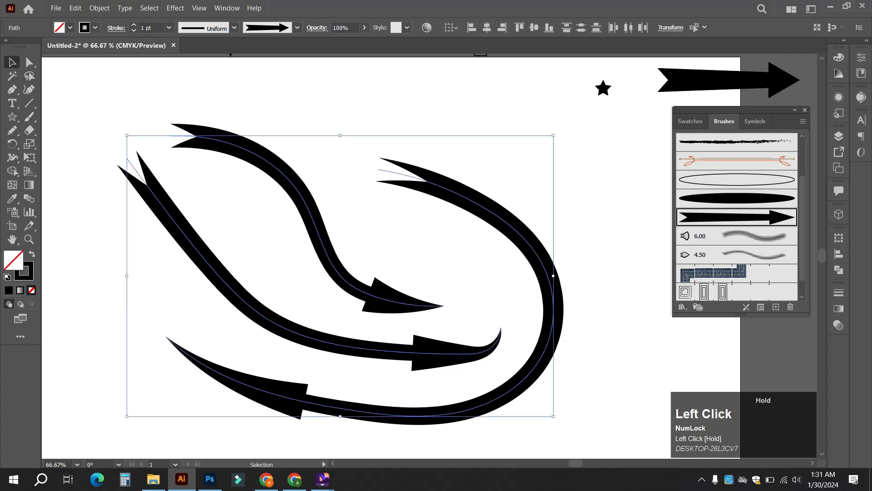
key(Delete)
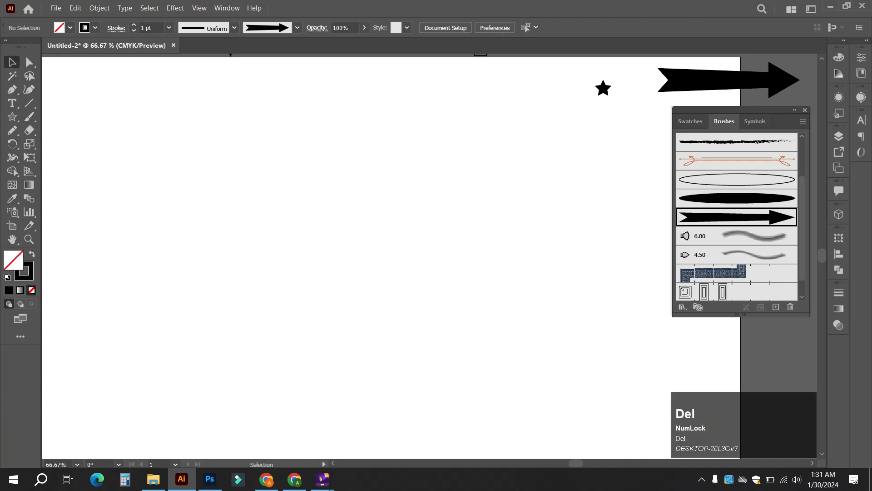
double_click(736, 217)
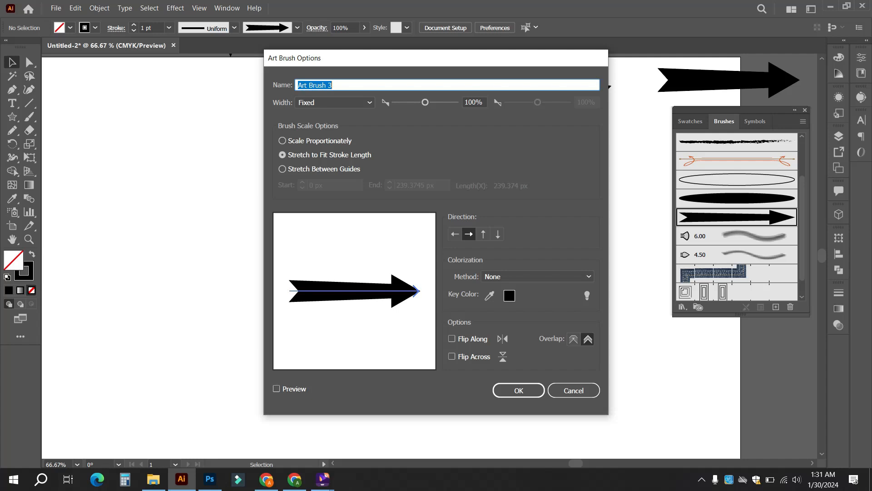
click(574, 390)
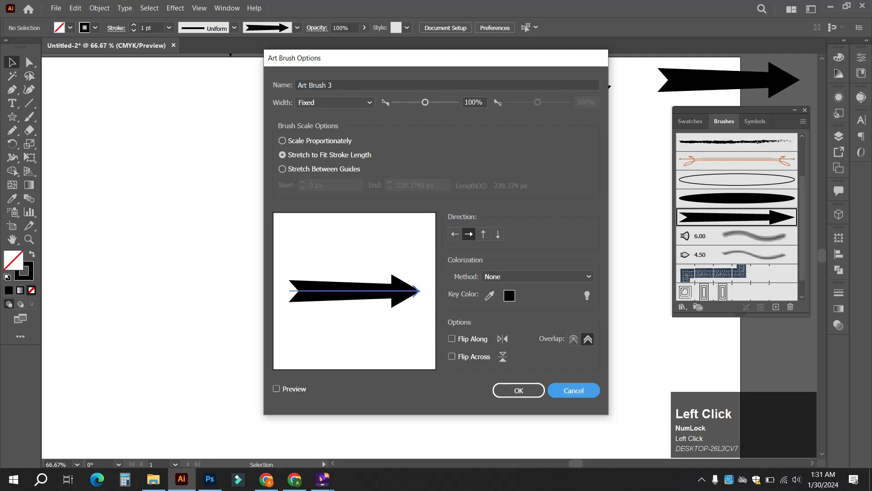
key(ctrl)
key(ctrl+z)
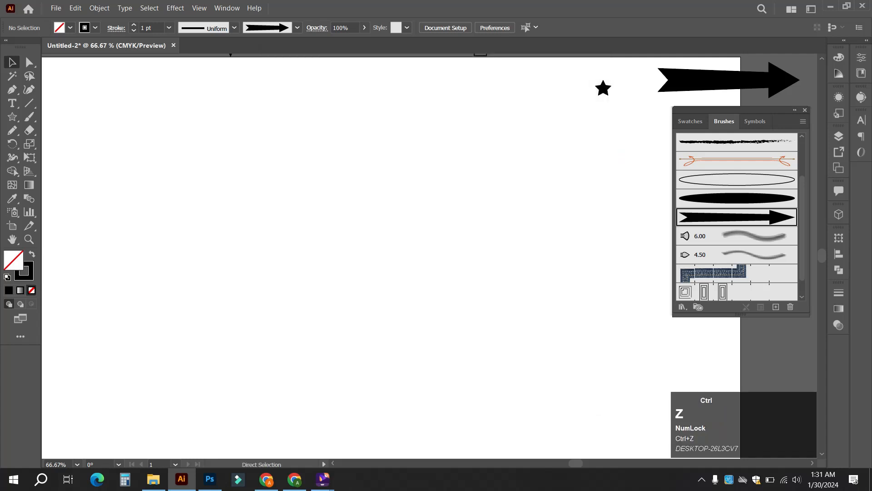
Open the arrow art brush's options, turn on the preview and try Scale Proportionately with a 20% width on the selected strokes
mouse_move(338, 252)
mouse_down()
mouse_move(224, 224)
mouse_move(229, 233)
mouse_move(205, 234)
mouse_up()
alt+scroll(228, 233, down, 1)
key(space)
double_click(737, 217)
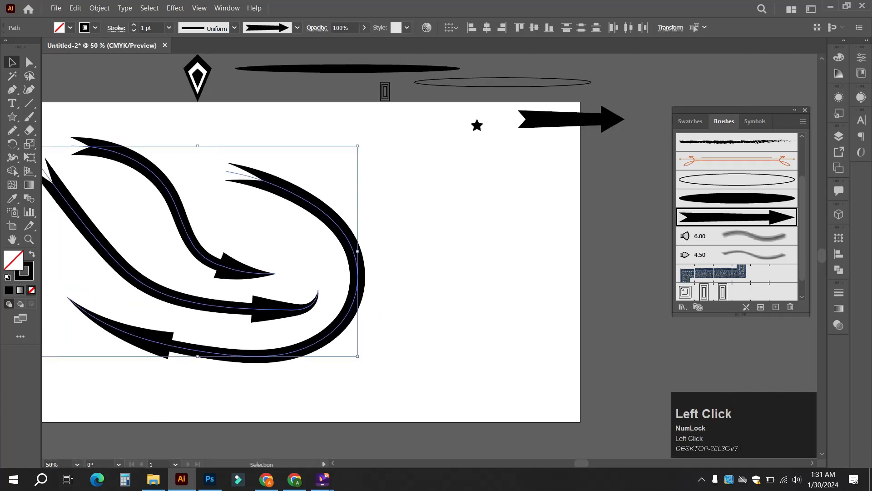
mouse_move(436, 59)
mouse_down()
mouse_move(502, 81)
mouse_move(587, 63)
mouse_up()
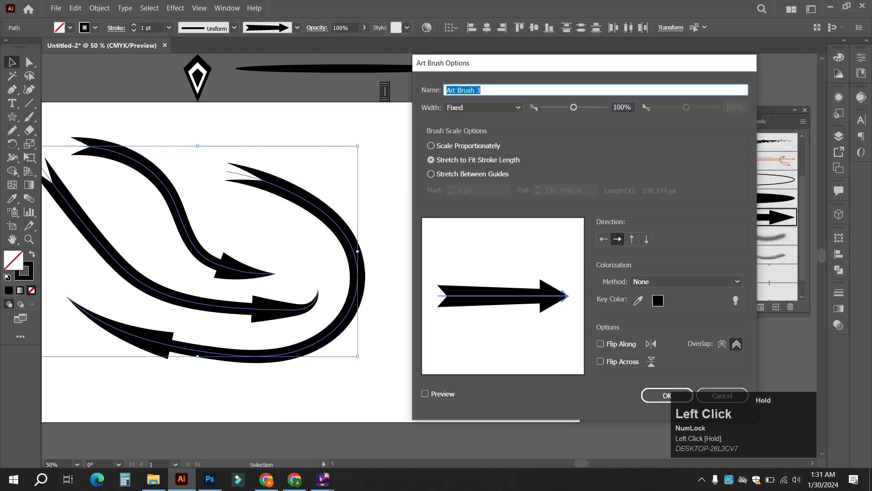
click(431, 146)
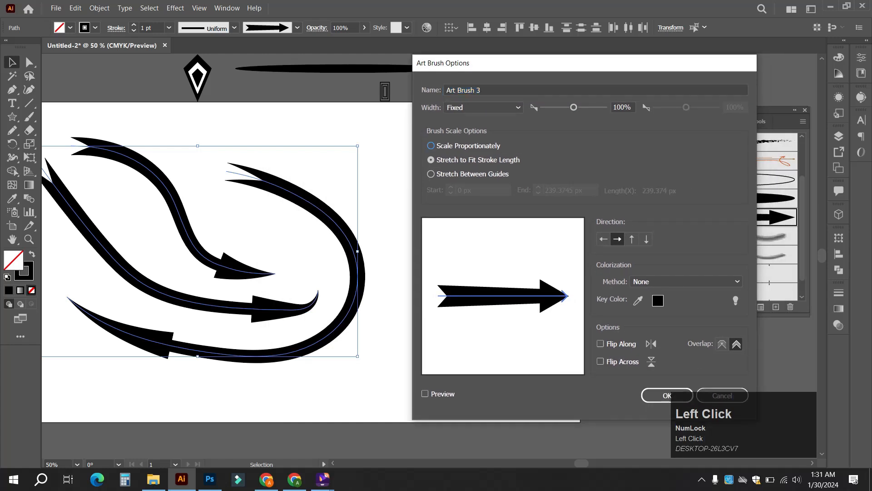
click(425, 394)
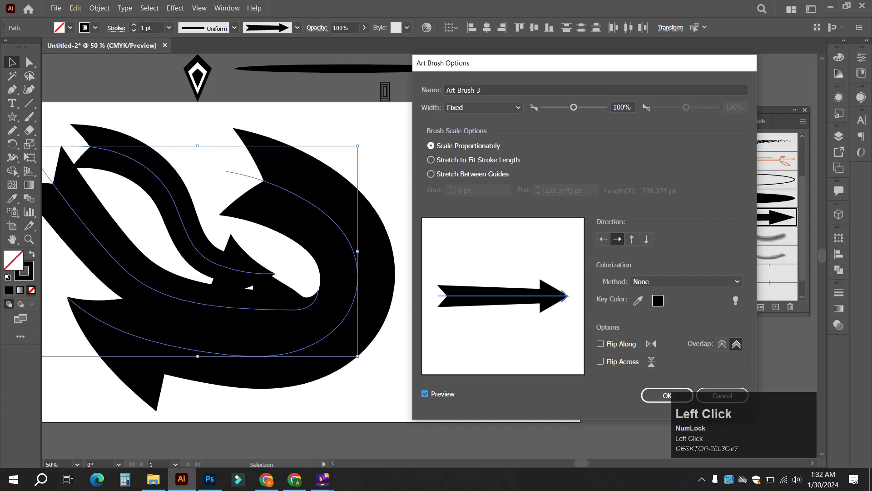
drag(573, 107, 548, 107)
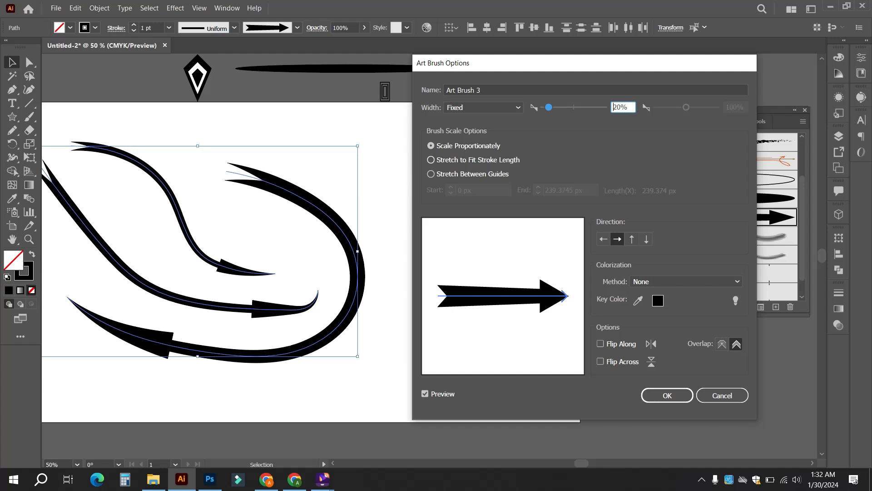
Set the arrow brush to Stretch to Fit Stroke Length with a fixed width of 100%
click(431, 159)
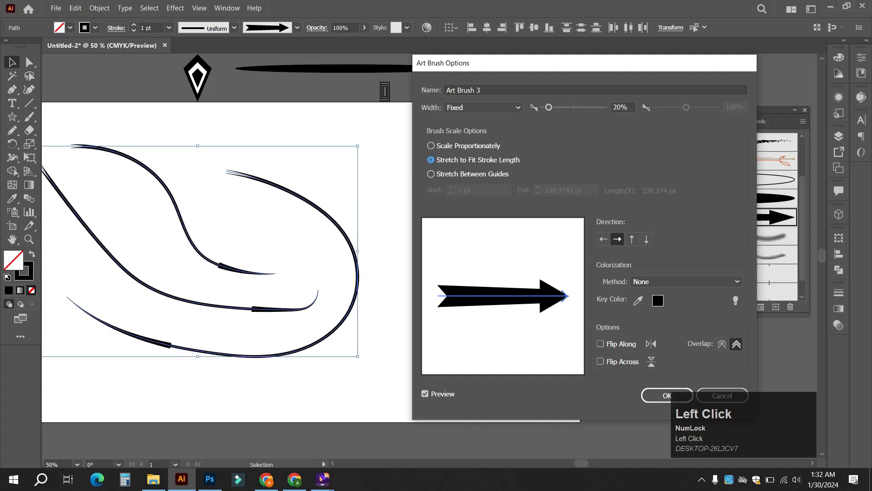
drag(549, 107, 574, 107)
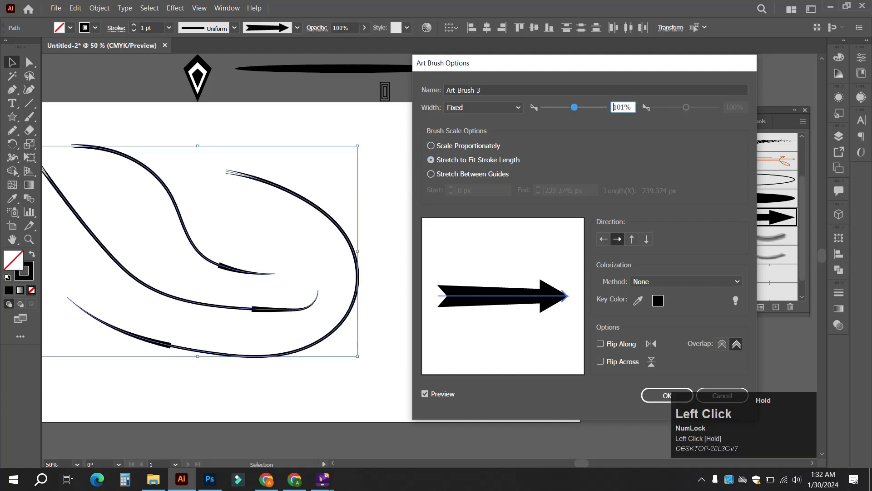
double_click(619, 107)
text(1)
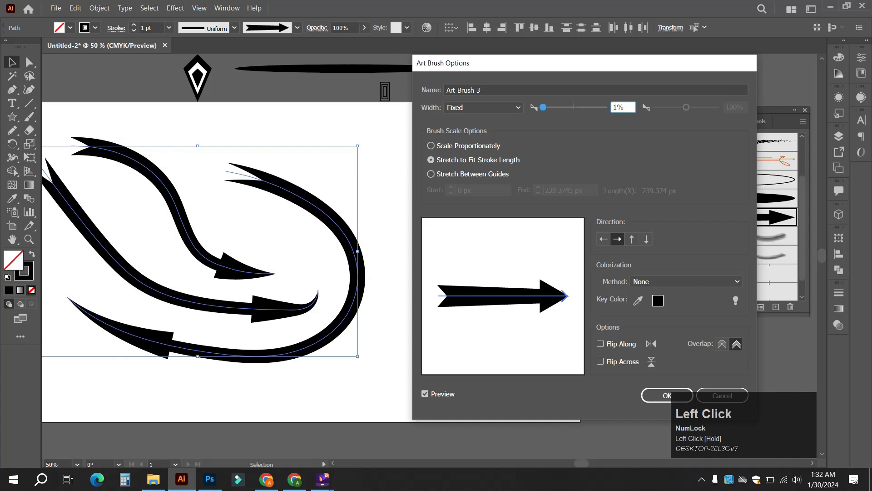
text(00)
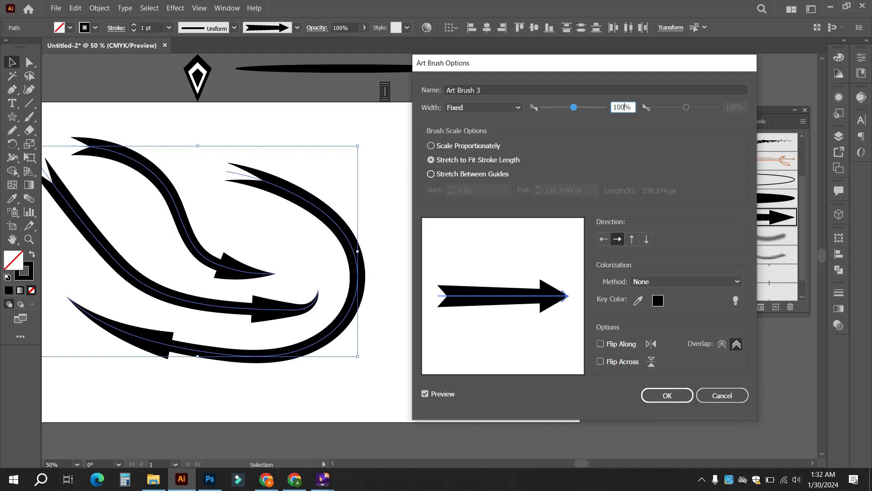
Make the arrow brush stretch between guides at about 17.6 px and 187.6 px, and apply the change to the existing strokes
click(431, 174)
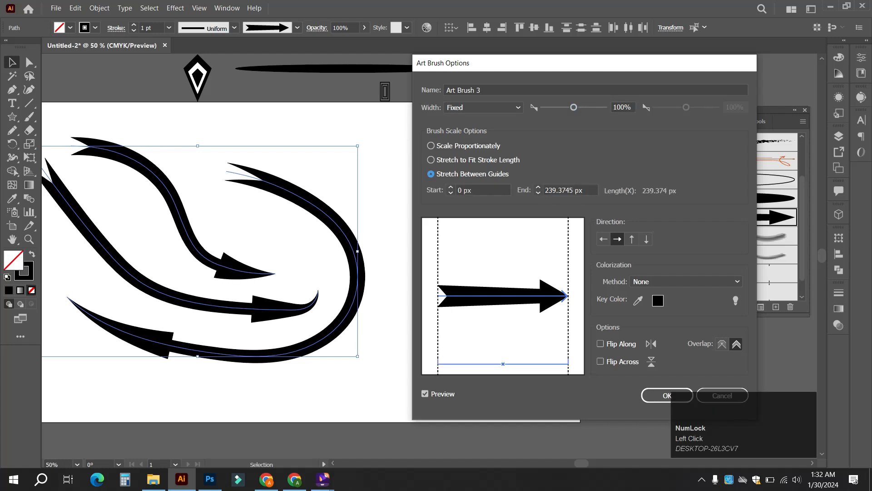
drag(438, 270, 446, 270)
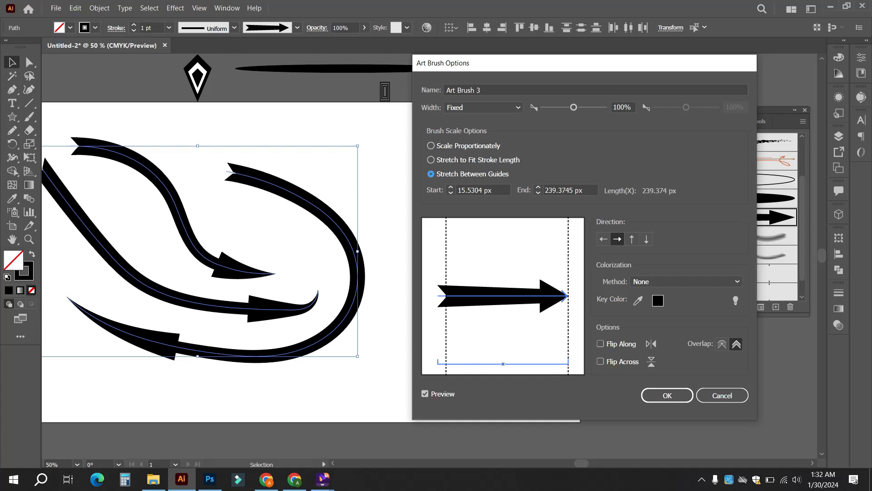
drag(568, 270, 568, 271)
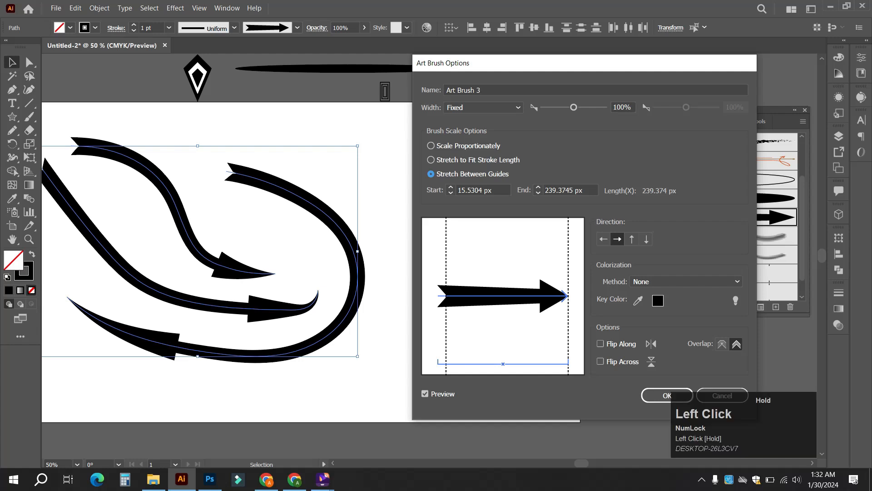
drag(447, 271, 447, 270)
drag(568, 270, 541, 271)
drag(541, 271, 540, 270)
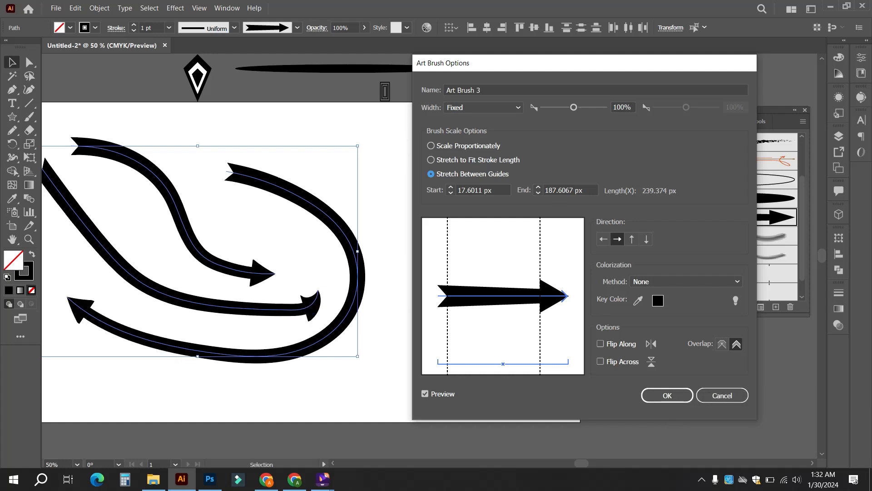
drag(540, 270, 541, 271)
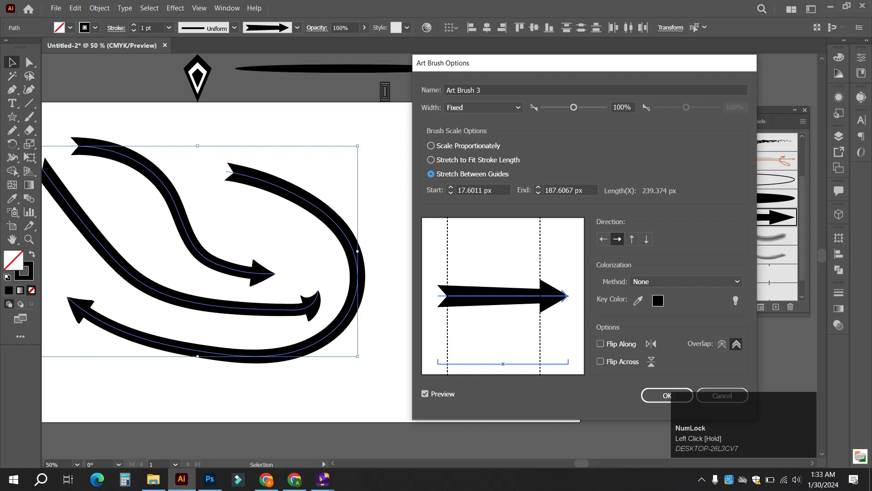
click(667, 395)
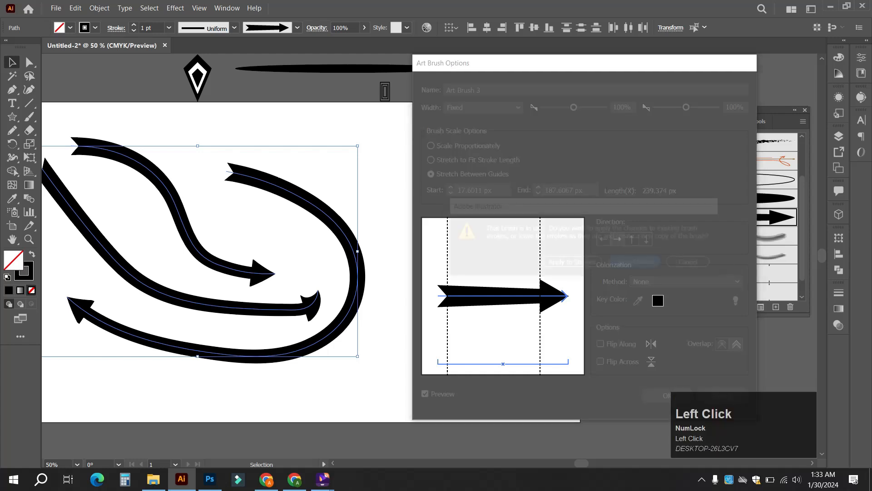
click(572, 263)
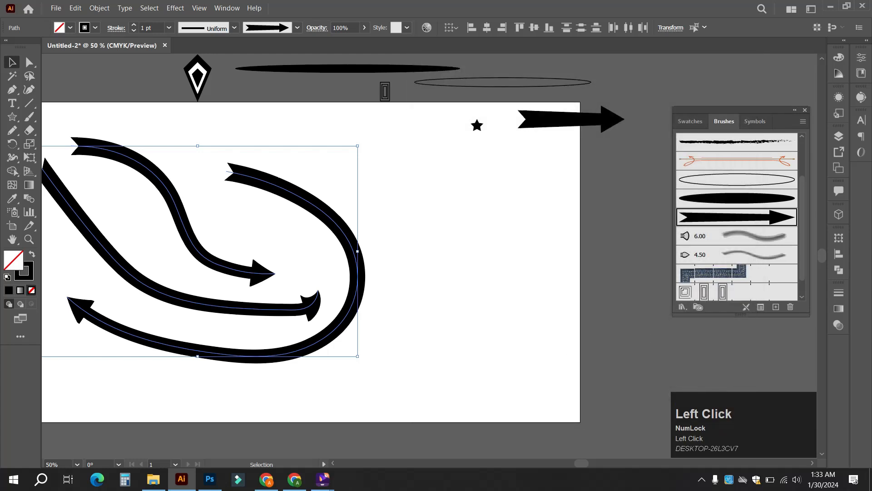
Delete the three painted arrow strokes from the artboard
click(422, 254)
key(space)
drag(391, 255, 450, 244)
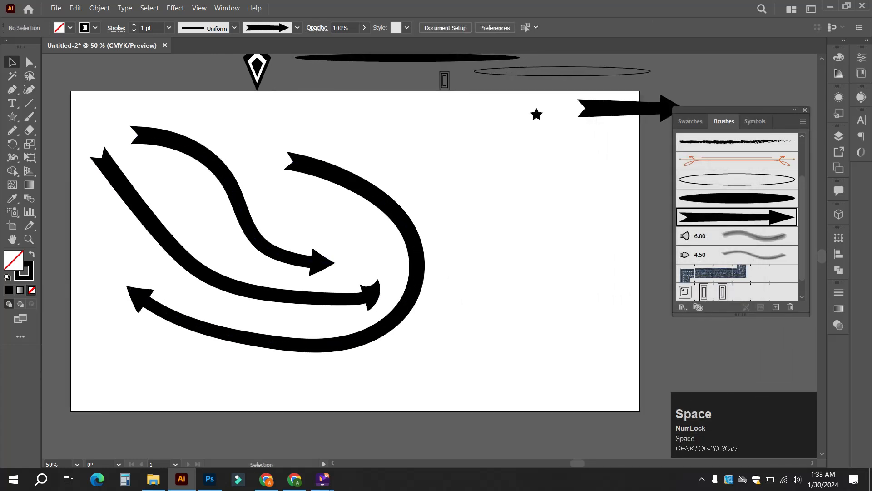
drag(491, 385, 131, 158)
key(Delete)
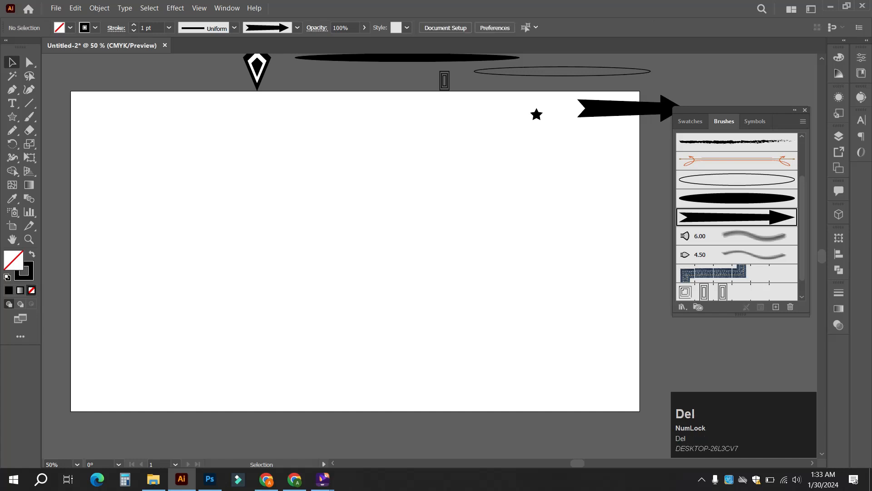
Paint four freehand curved strokes across the artboard with the updated arrow brush
click(29, 116)
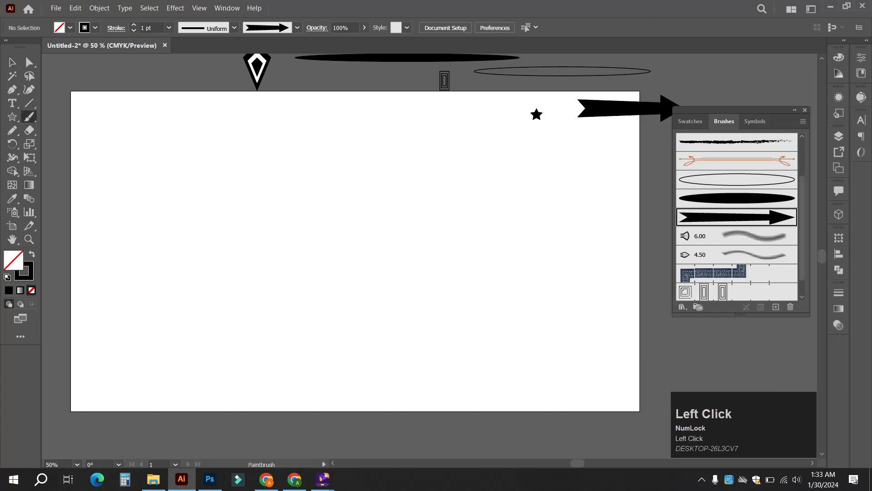
drag(336, 215, 486, 288)
mouse_move(150, 182)
mouse_down()
mouse_move(237, 213)
mouse_move(277, 336)
mouse_move(193, 278)
mouse_up()
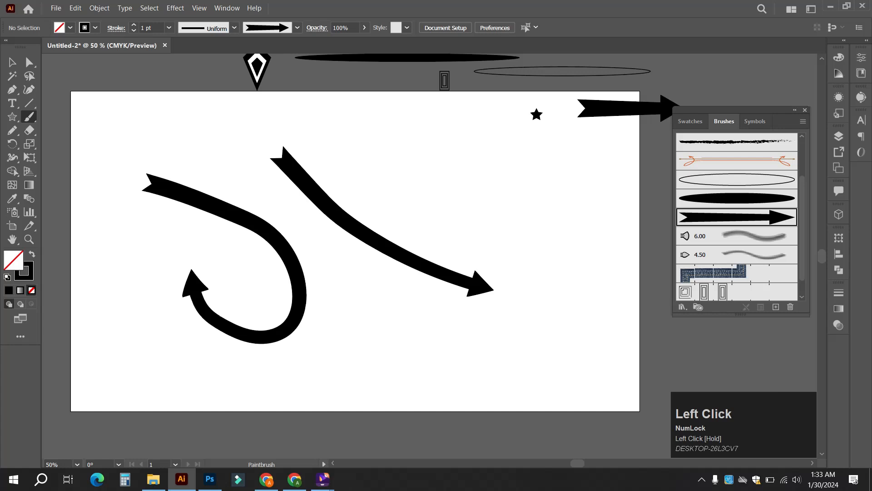
mouse_move(374, 129)
mouse_down()
mouse_move(536, 209)
mouse_move(552, 323)
mouse_up()
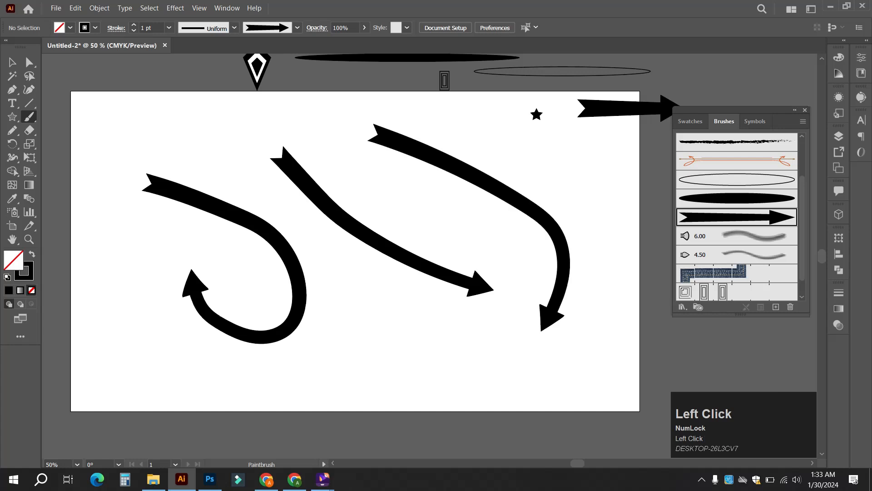
mouse_move(141, 308)
mouse_down()
mouse_move(345, 400)
mouse_move(636, 426)
mouse_up()
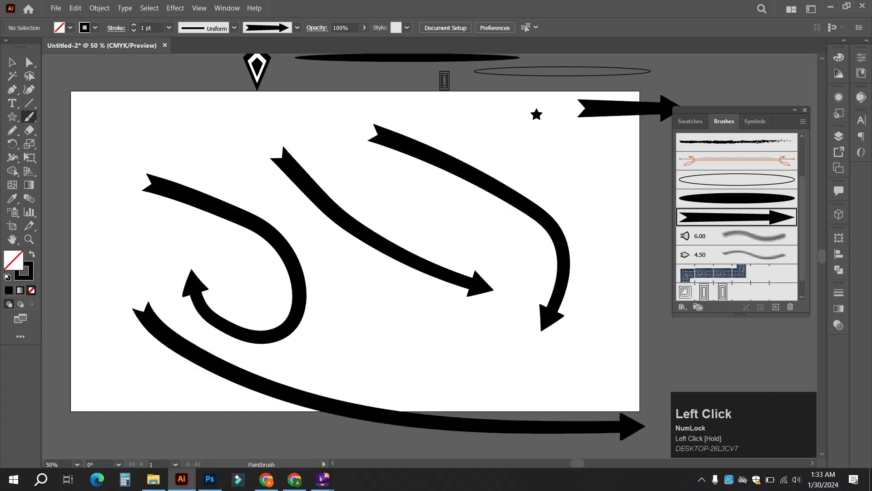
Remove all four test arrow strokes, leaving the source shapes above and beside them
click(12, 61)
mouse_move(96, 132)
mouse_down()
mouse_move(568, 411)
mouse_move(639, 410)
mouse_up()
key(Delete)
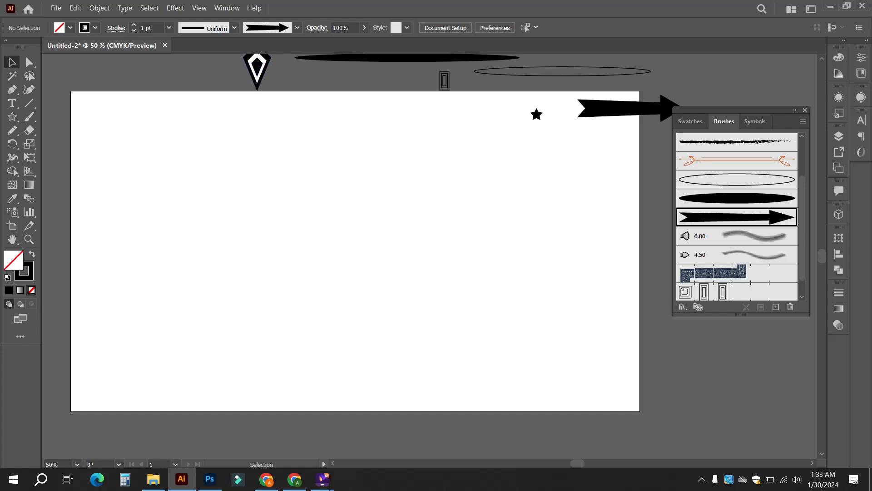
Draw a large square with the Rectangle tool and move it near the artboard's centre
click(12, 116)
click(50, 114)
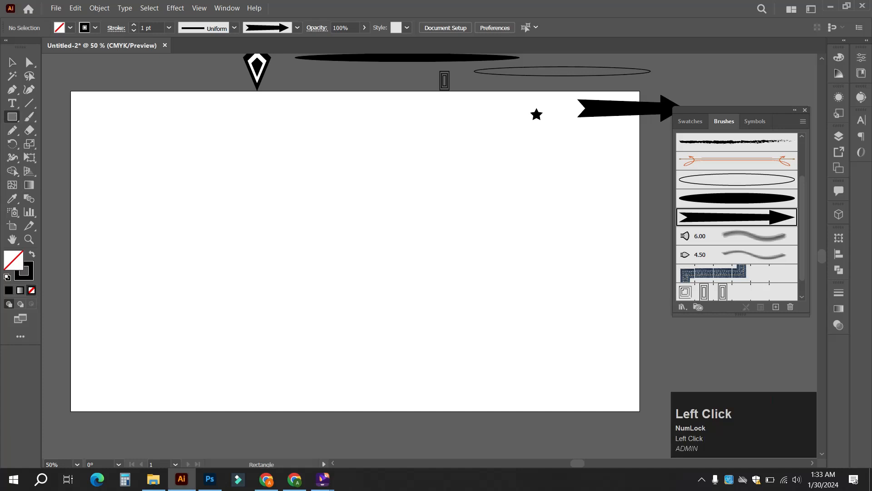
drag(277, 231, 366, 324)
click(12, 62)
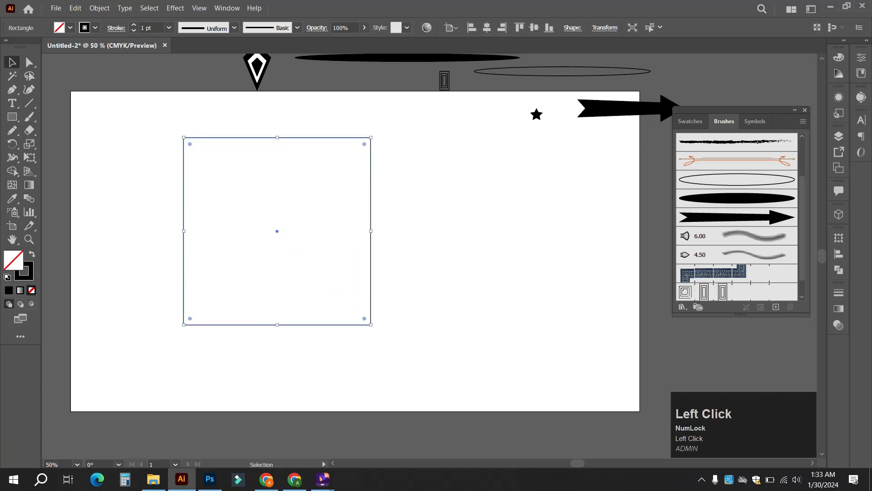
drag(200, 137, 265, 164)
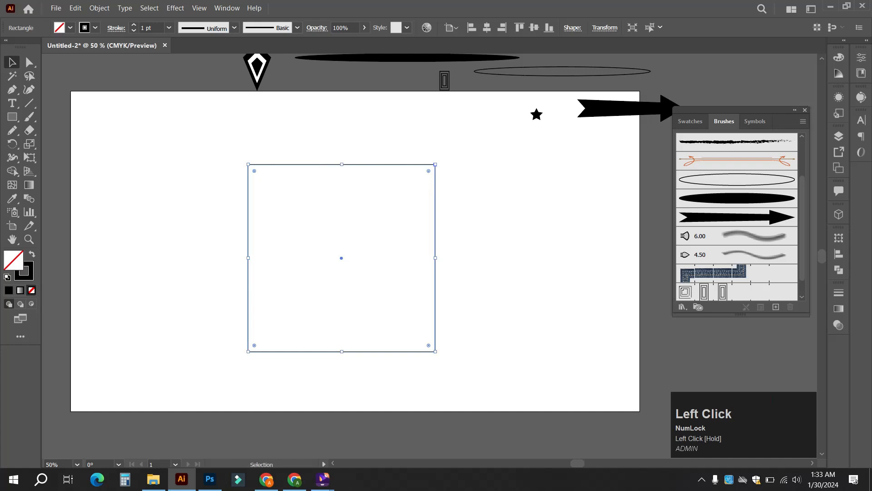
Apply the nested-rectangle pattern brush to the square's outline, deselect it and examine the border
scroll(736, 216, down, 1)
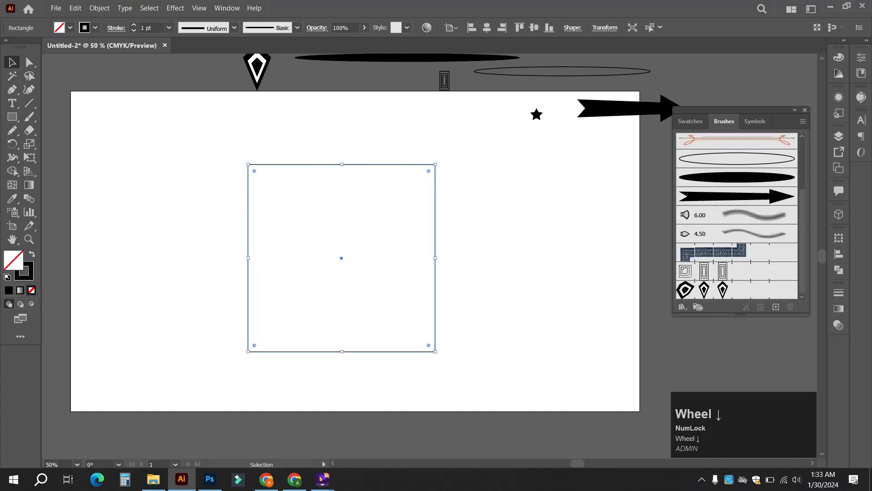
click(737, 272)
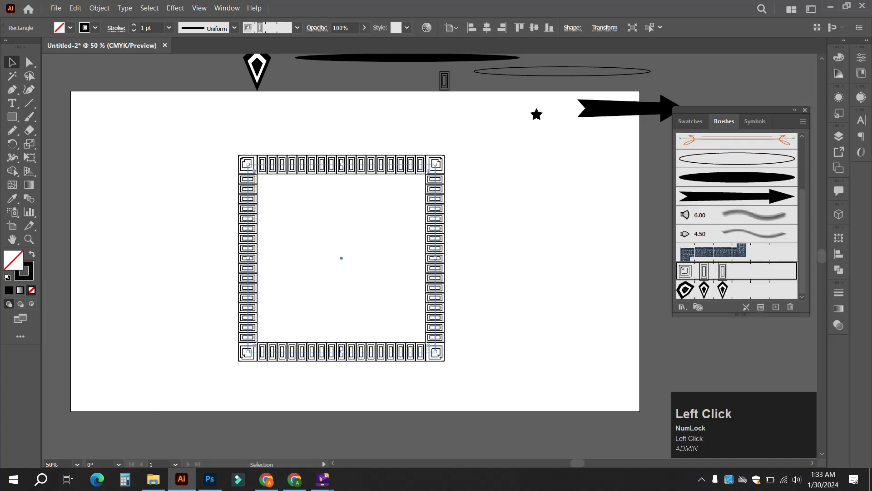
click(541, 245)
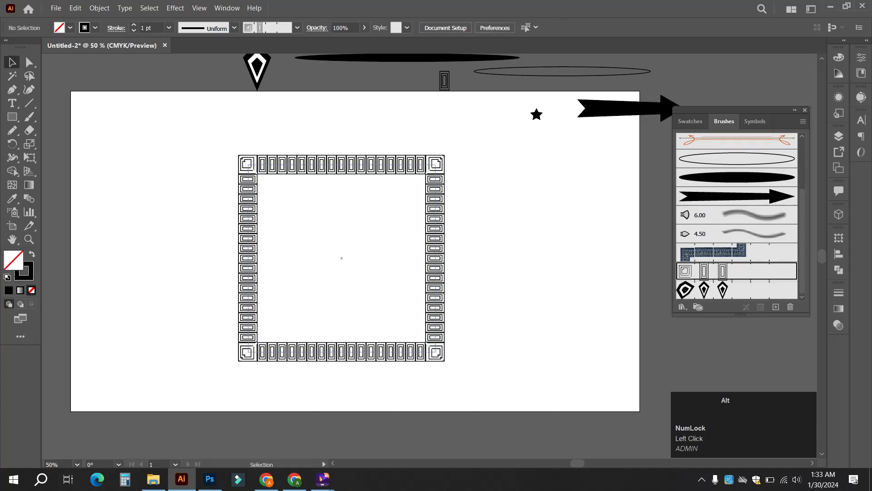
scroll(436, 168, up, 2)
scroll(436, 168, down, 1)
scroll(442, 150, down, 1)
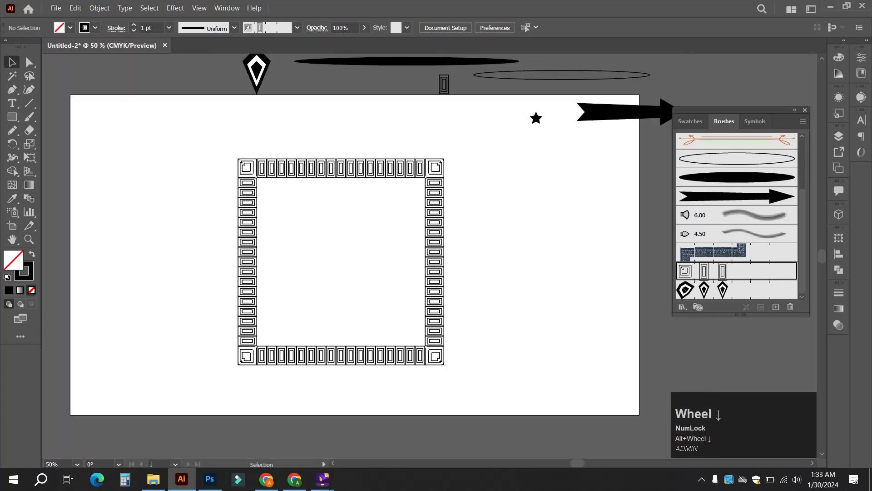
Move the pattern-bordered square to the left half of the artboard and deselect it
drag(442, 154, 439, 178)
drag(509, 241, 414, 301)
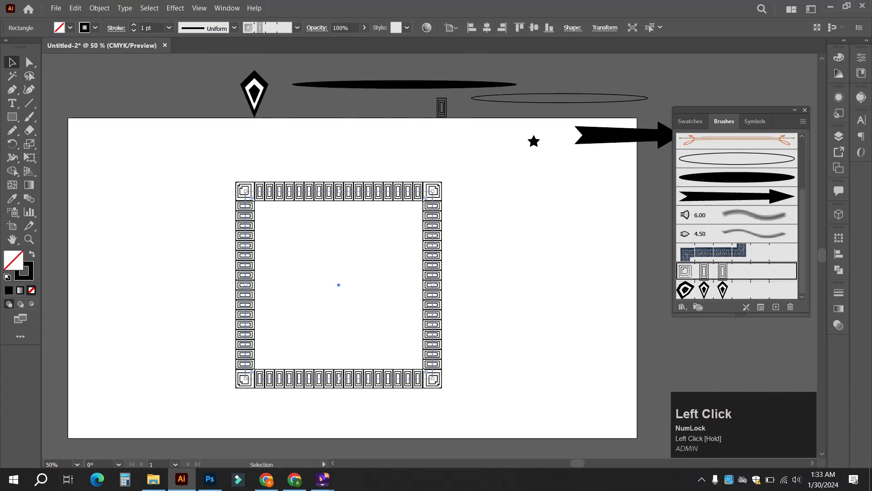
drag(443, 231, 369, 224)
click(427, 245)
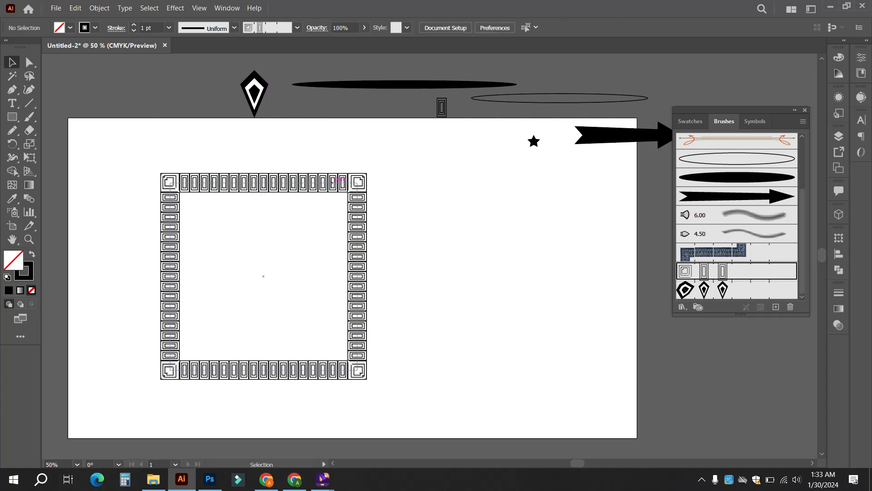
Draw a small unfilled square with a 1 pt black stroke in the empty area beside the bordered square
click(12, 116)
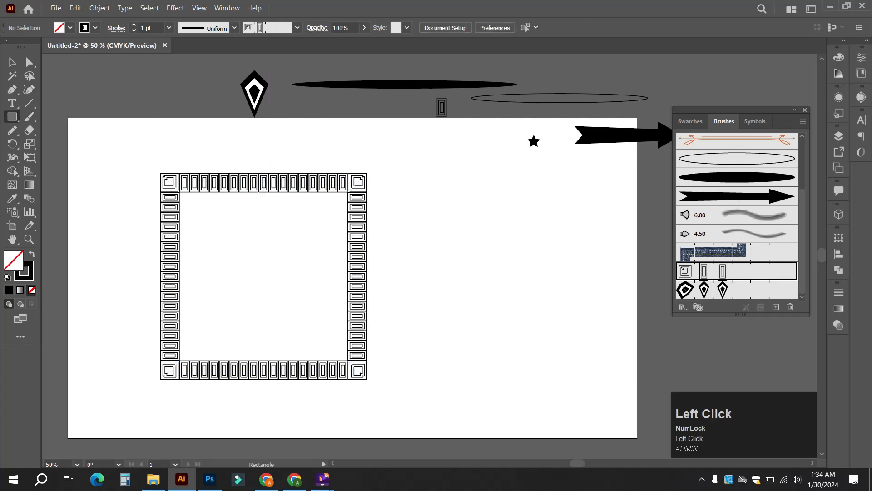
drag(494, 237, 504, 248)
alt+scroll(502, 241, up, 4)
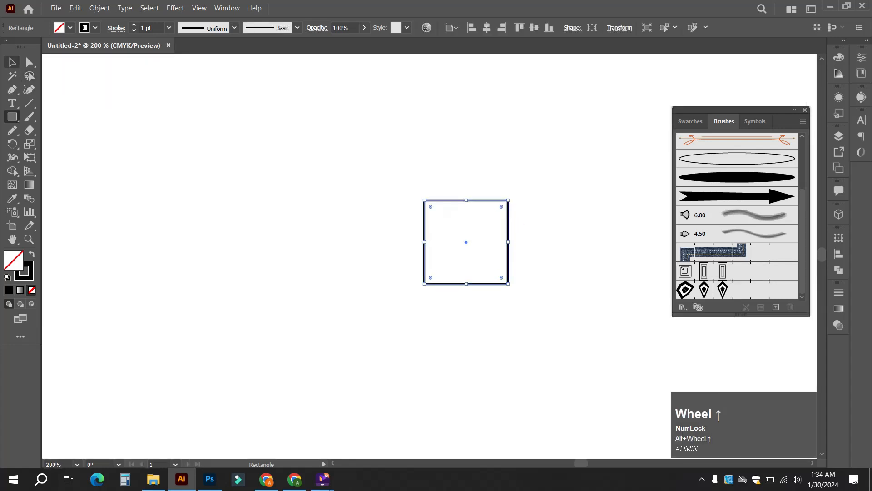
click(12, 62)
click(291, 182)
click(508, 244)
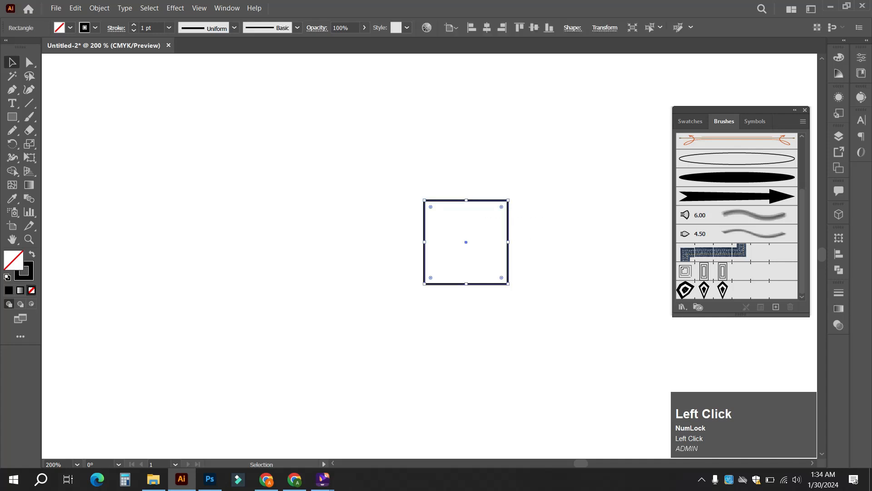
Duplicate the small square in place and scale a copy down about its centre to about two thirds of its size
key(ctrl+c)
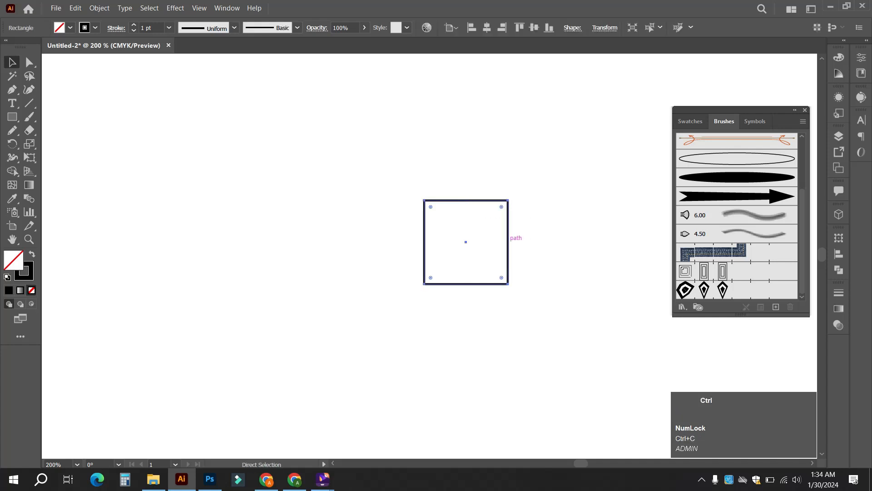
key(ctrl+f)
drag(508, 200, 494, 213)
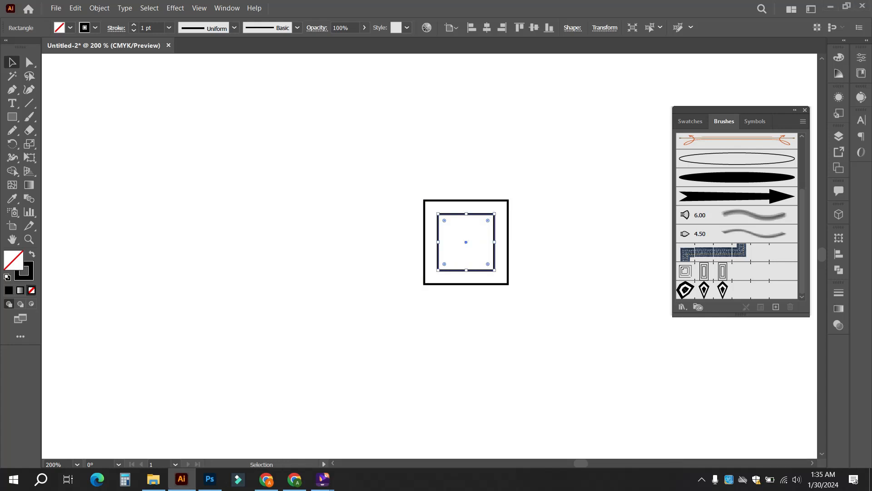
key(ctrl+f)
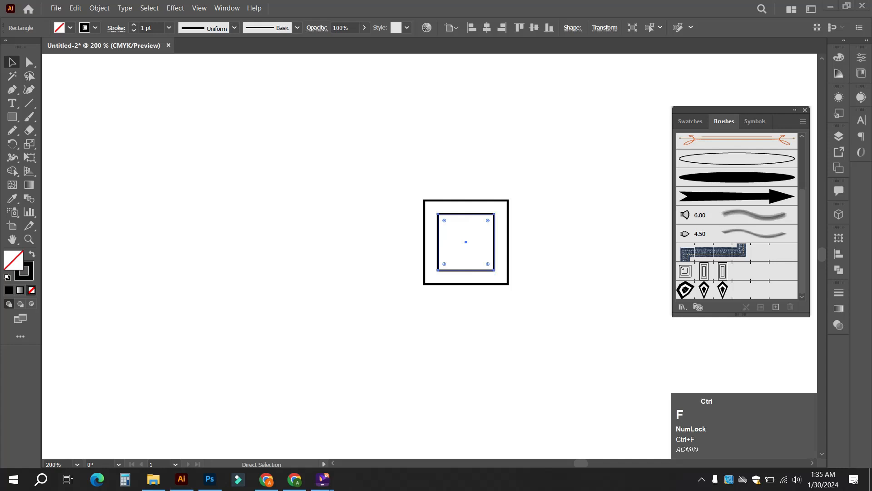
click(554, 236)
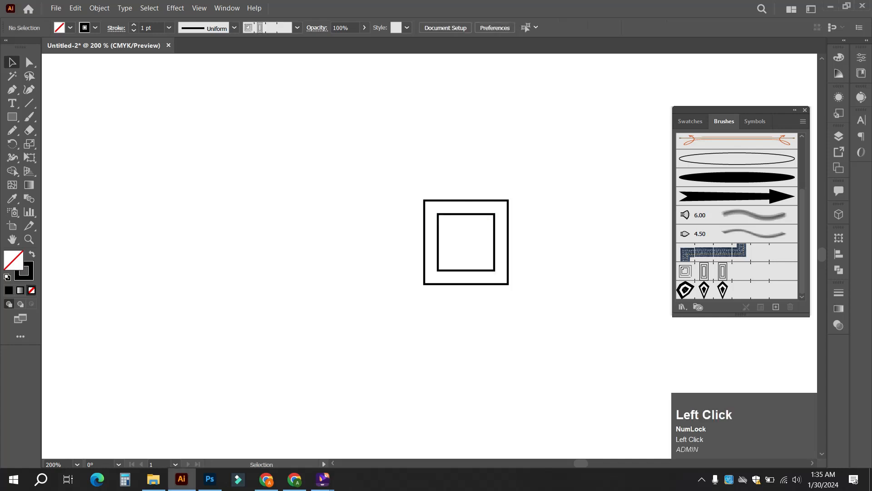
Duplicate the inner square in place and shrink a copy about its centre to form a third nested square
click(496, 244)
key(ctrl)
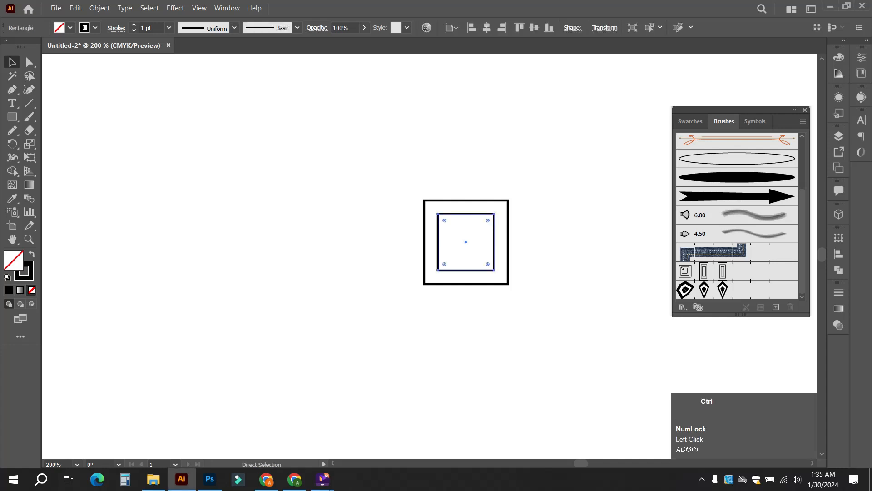
key(ctrl+c)
key(ctrl+f)
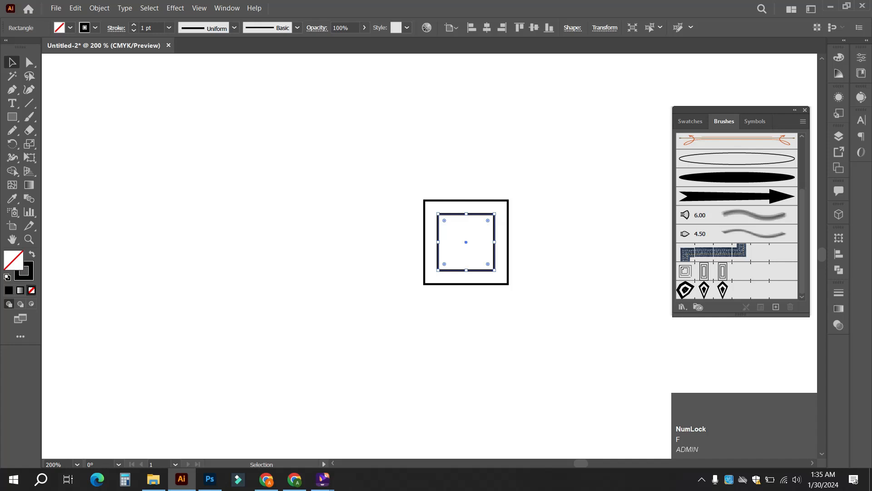
drag(494, 214, 483, 225)
alt+click(532, 204)
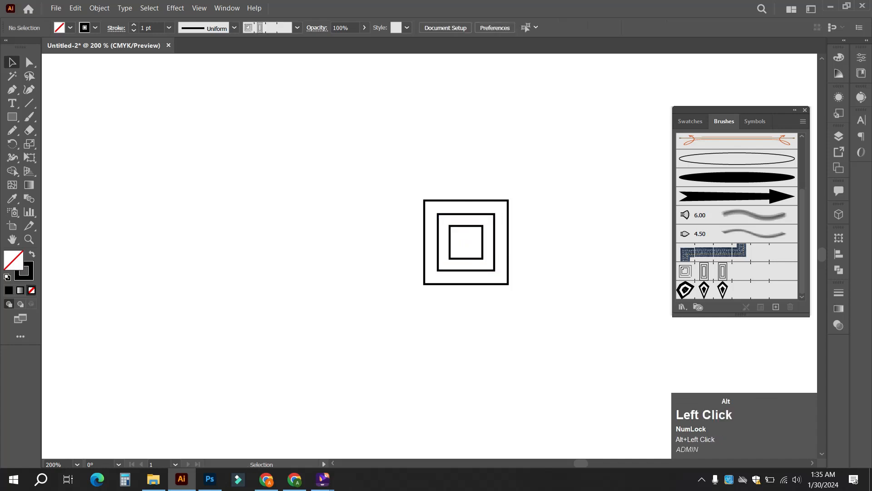
Fill the outer and innermost squares black and the middle square white, all without strokes
click(509, 218)
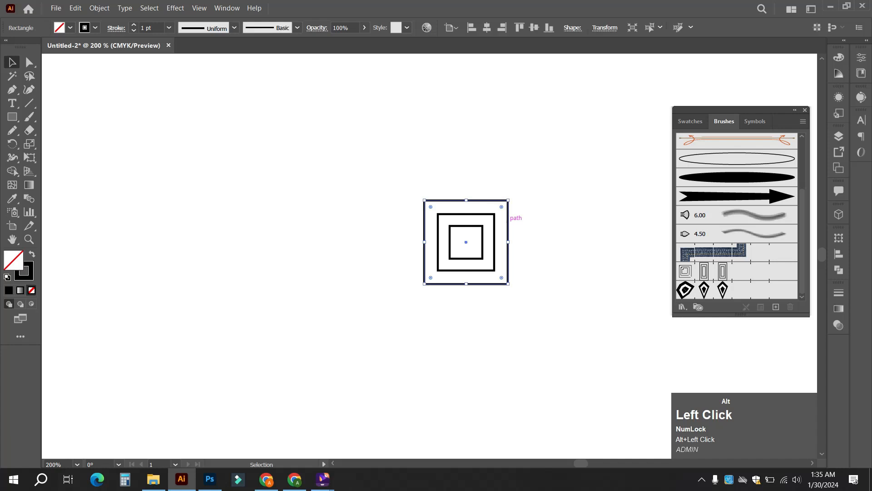
click(32, 254)
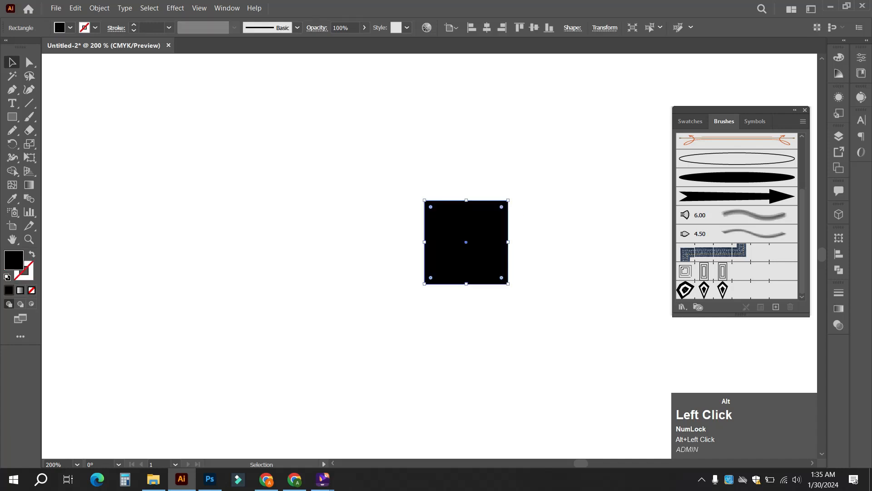
click(495, 225)
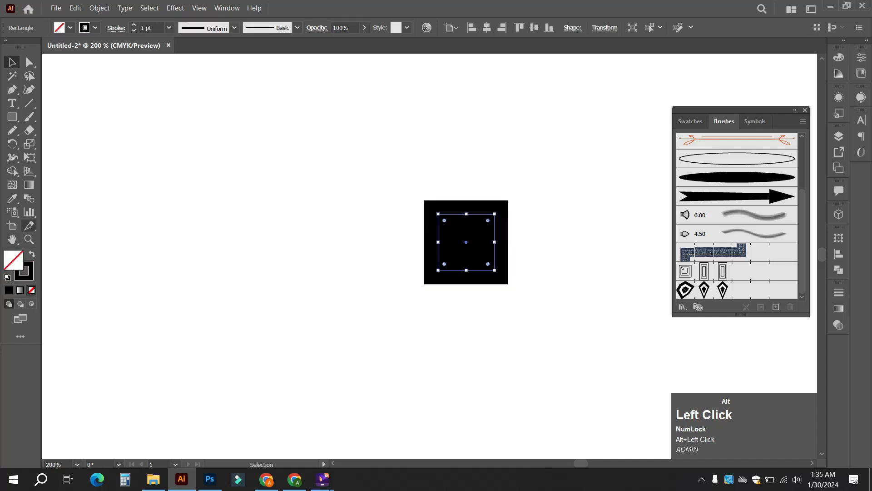
click(12, 199)
click(86, 157)
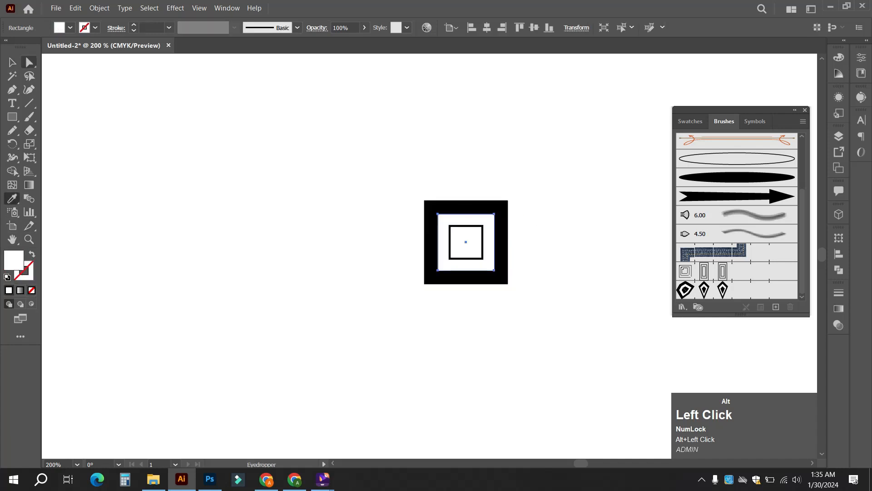
key(v)
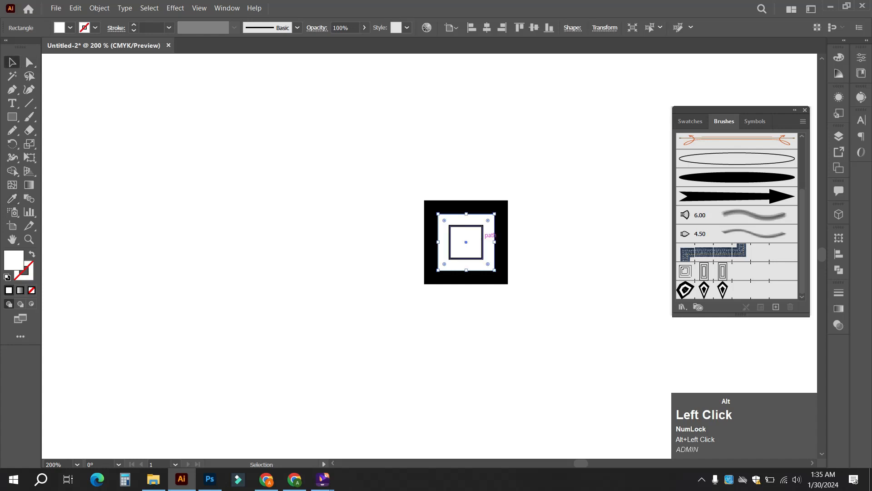
click(482, 238)
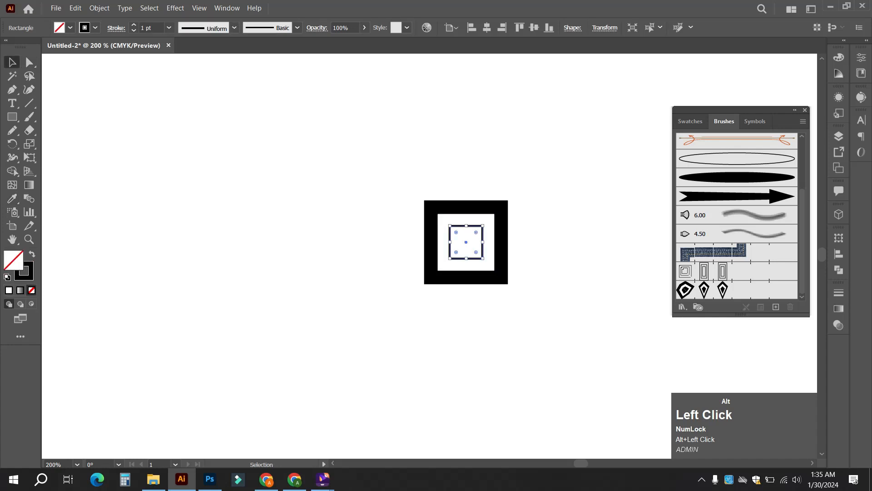
click(32, 254)
click(118, 218)
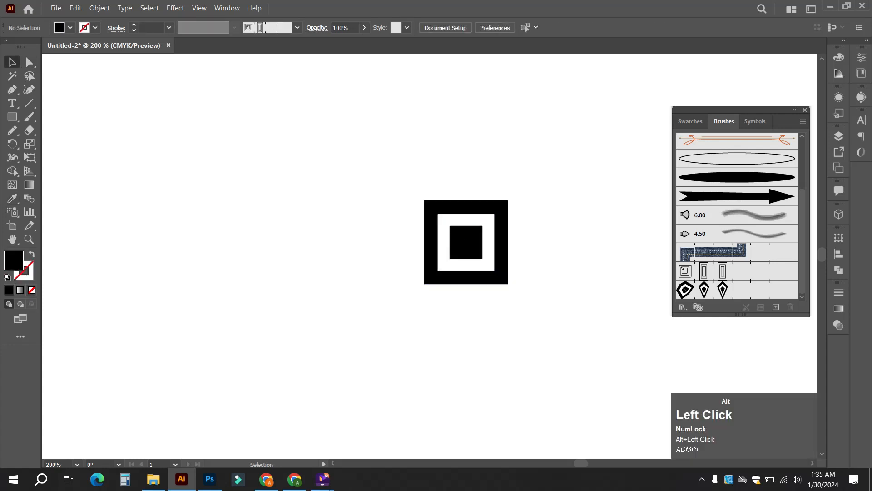
Select all three nested squares and display the document's swatches close to the artwork
drag(420, 161, 509, 286)
scroll(551, 251, down, 4)
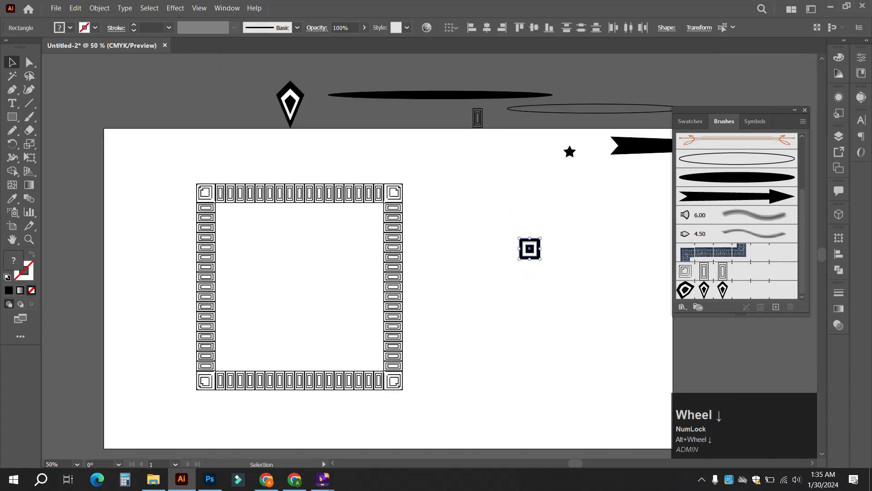
scroll(544, 253, up, 1)
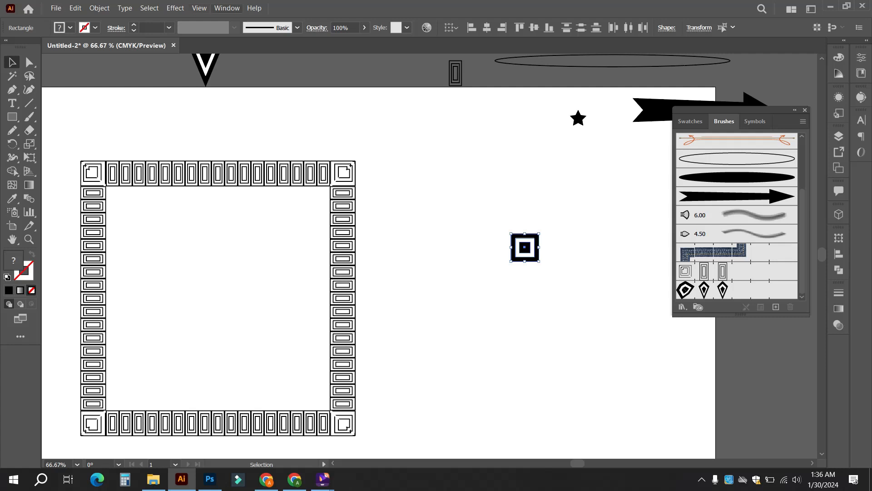
click(227, 7)
scroll(346, 423, down, 3)
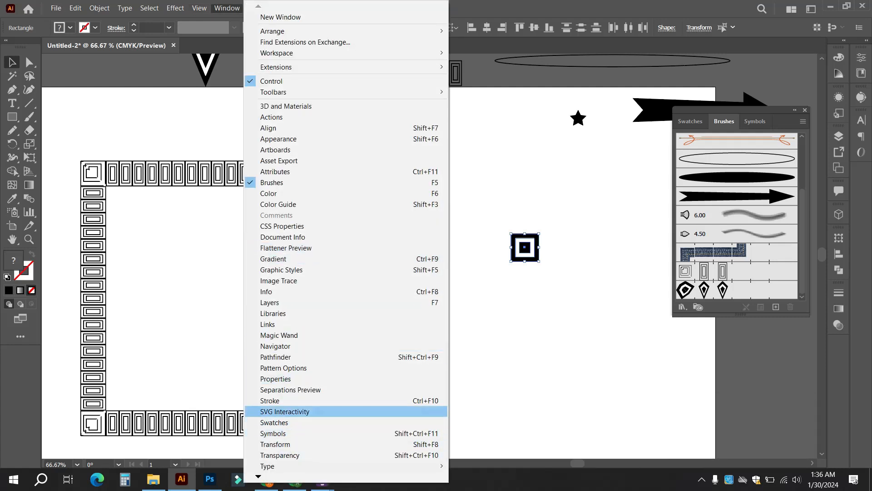
click(274, 422)
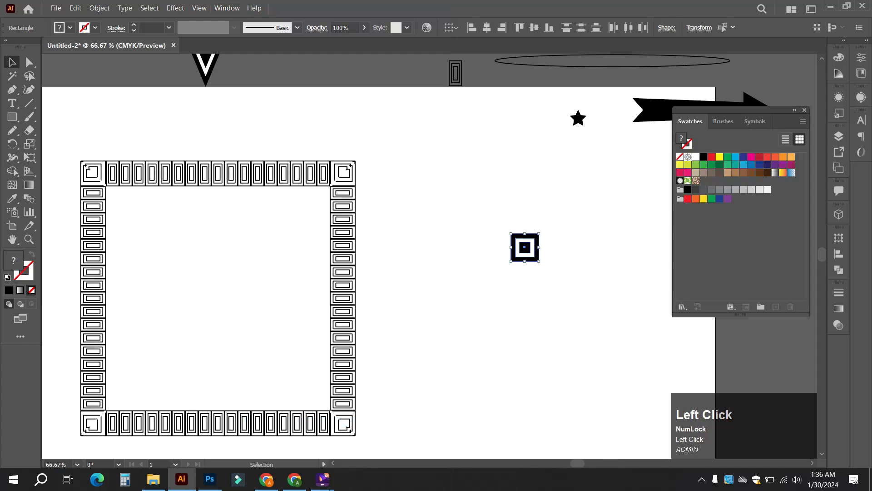
drag(772, 121, 754, 138)
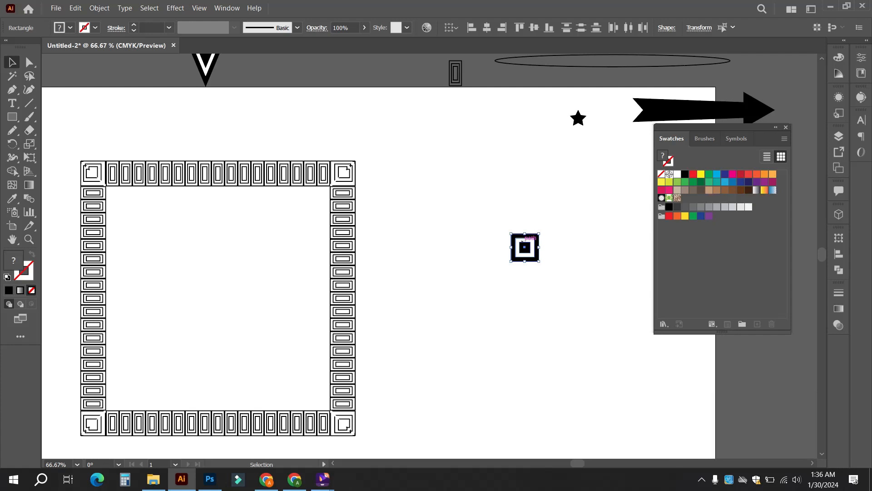
Save the nested squares as a new pattern swatch and move the artwork to just above the star
drag(497, 203, 499, 205)
drag(525, 246, 709, 245)
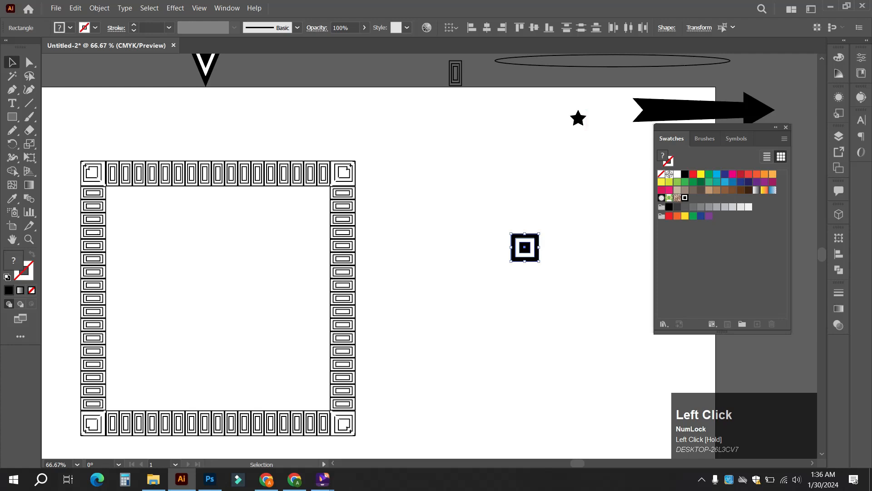
drag(488, 190, 572, 309)
drag(525, 247, 592, 94)
Set Pattern Brush 1's outer corner tile to New Pattern Swatch 1, applying the change to the large square's existing border
click(337, 175)
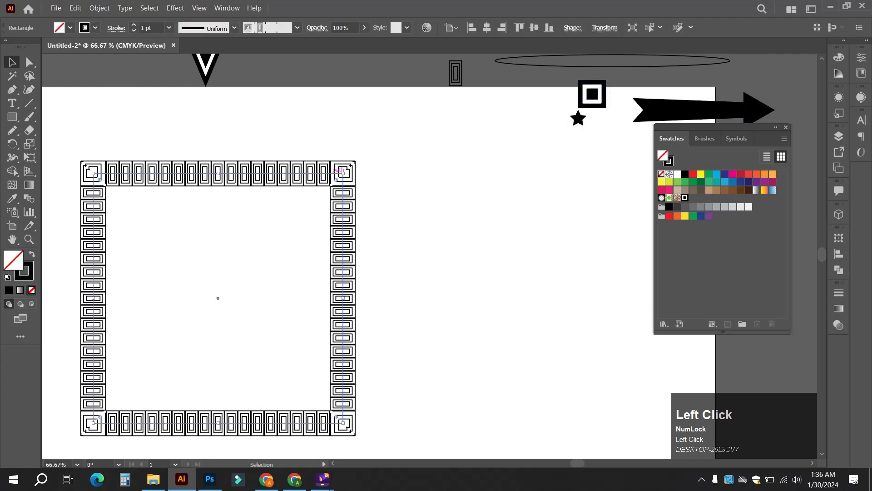
click(705, 138)
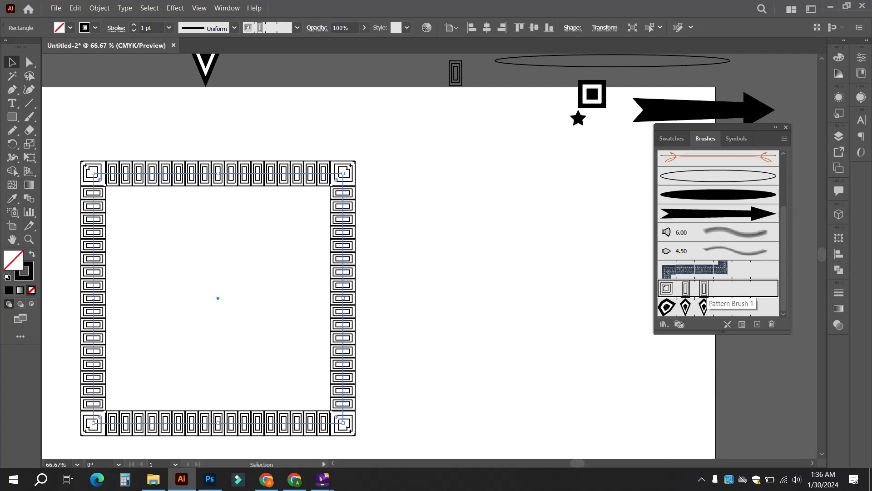
double_click(704, 291)
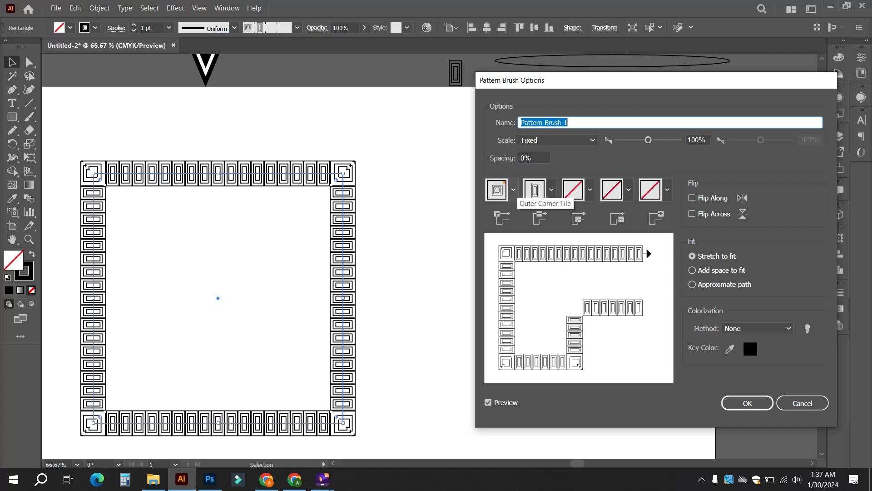
click(513, 189)
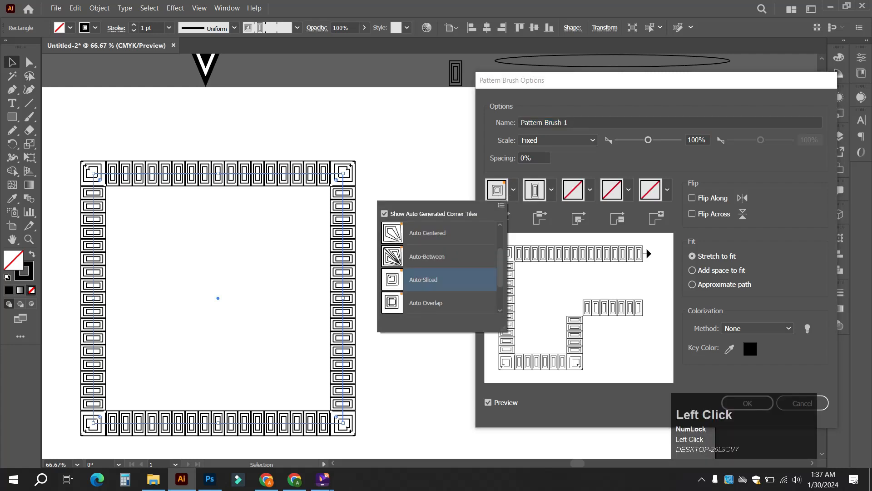
scroll(439, 268, down, 1)
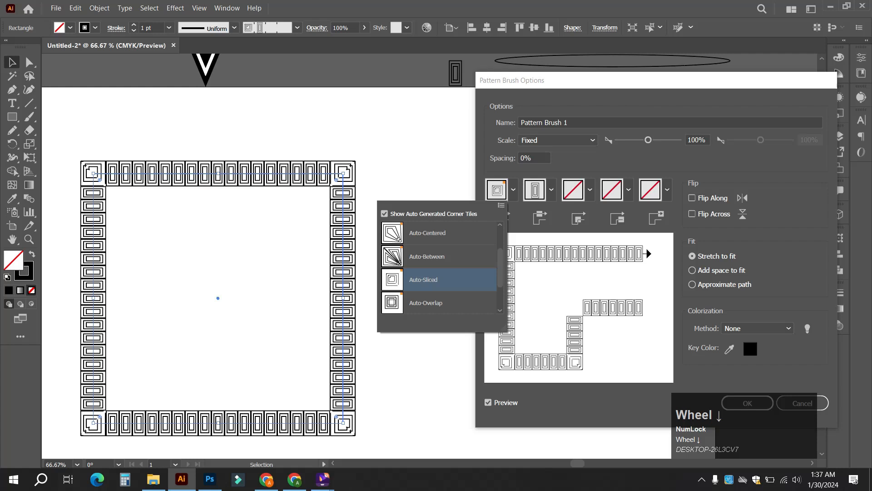
drag(500, 268, 500, 286)
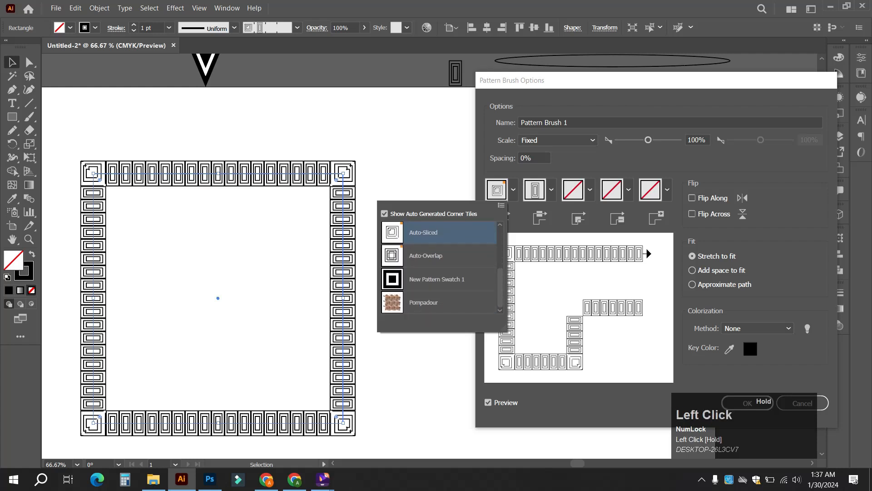
click(437, 279)
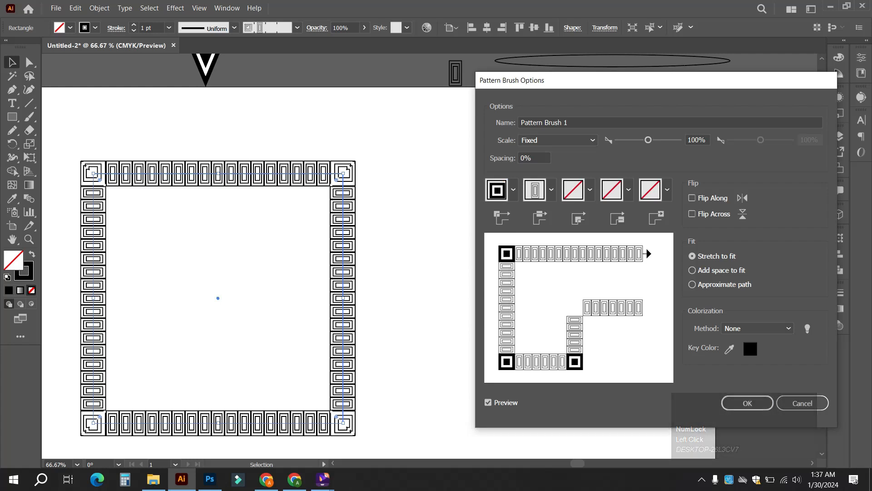
click(747, 403)
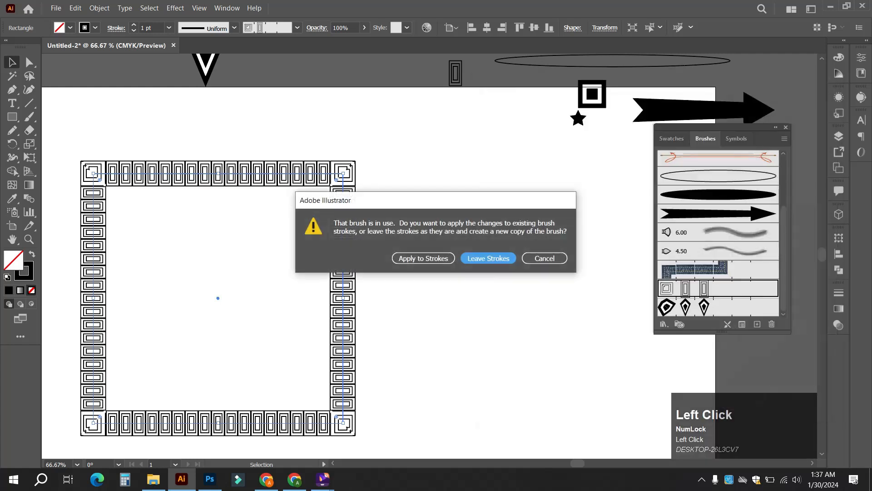
click(423, 258)
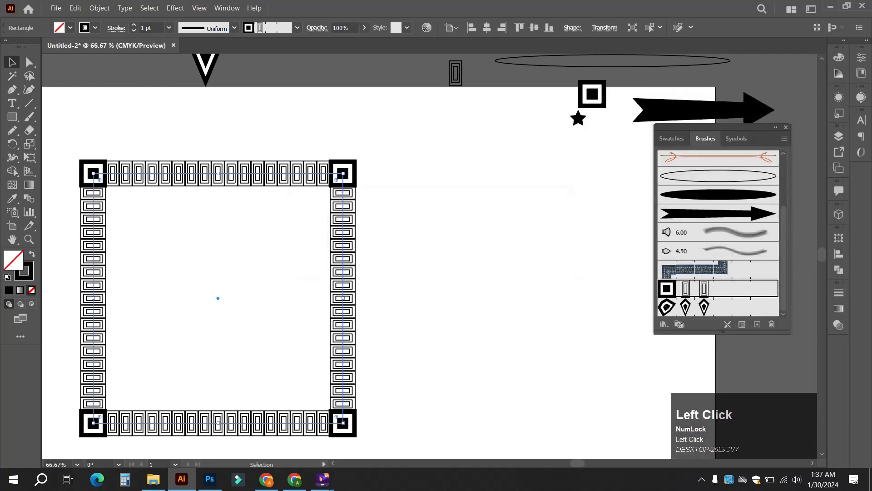
click(427, 259)
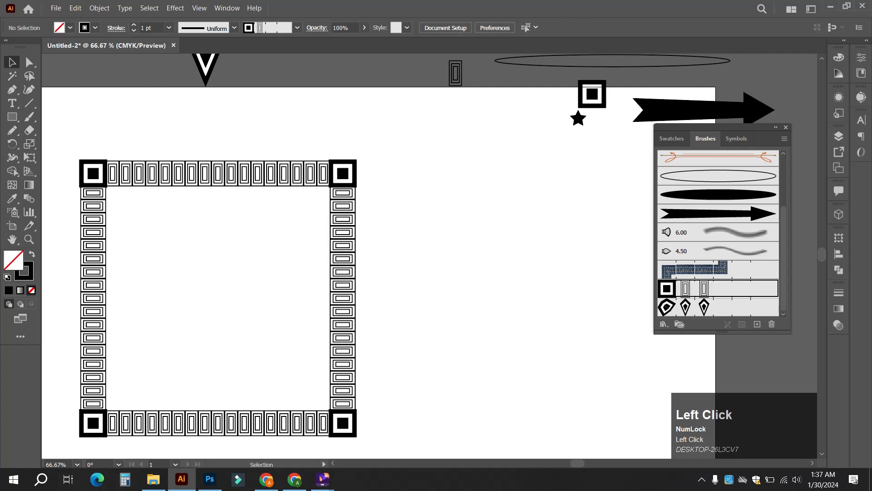
Reposition the bordered square toward the artboard's left edge, leaving free space beside it
drag(405, 410, 312, 214)
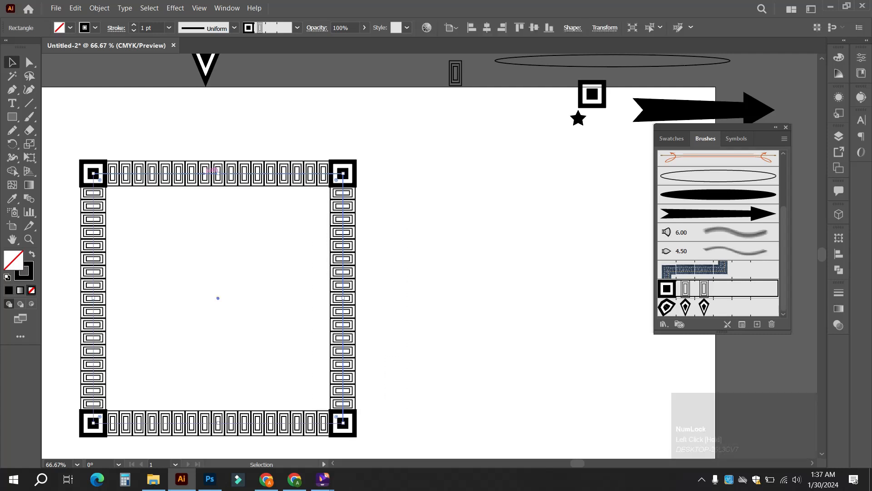
click(204, 173)
drag(204, 173, 244, 142)
click(265, 204)
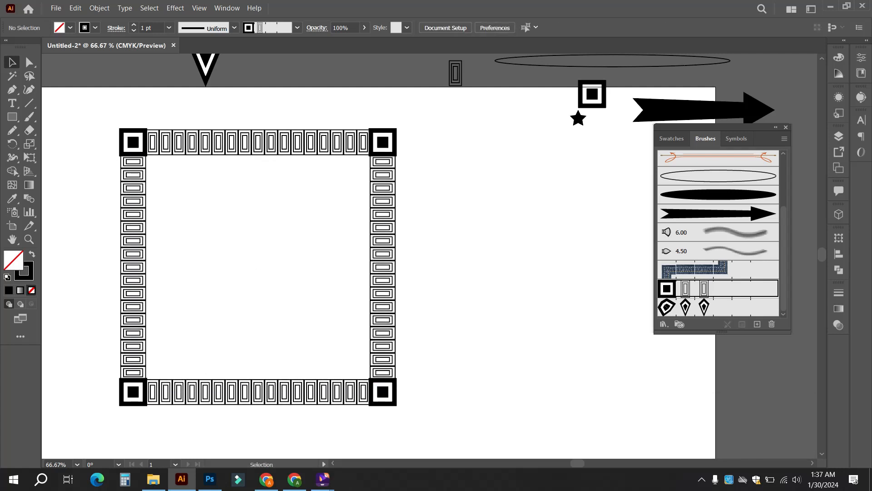
drag(322, 223, 434, 307)
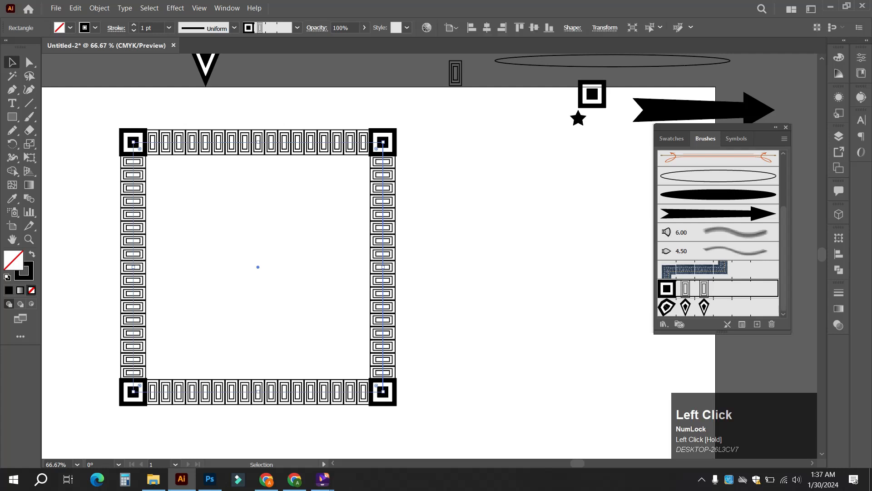
drag(391, 196, 298, 205)
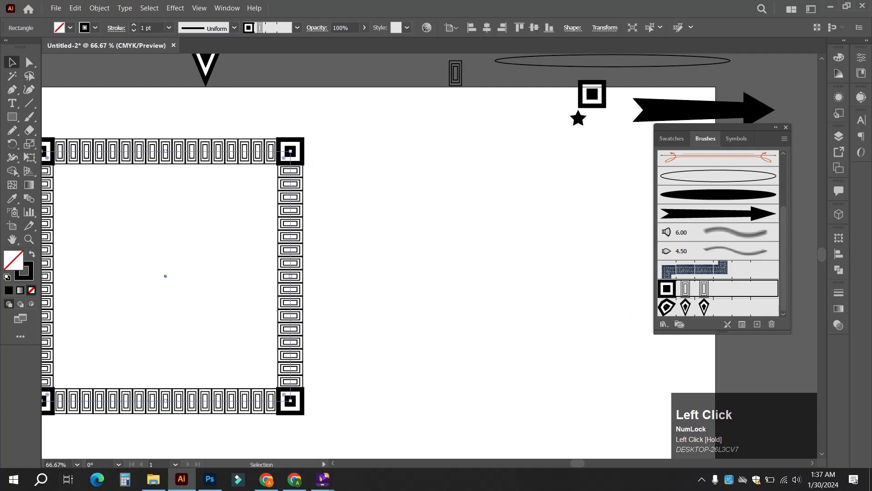
Draw a circle about 342 px in diameter beside the square and apply the nested-rectangle pattern brush with the square corner tile to it
click(13, 117)
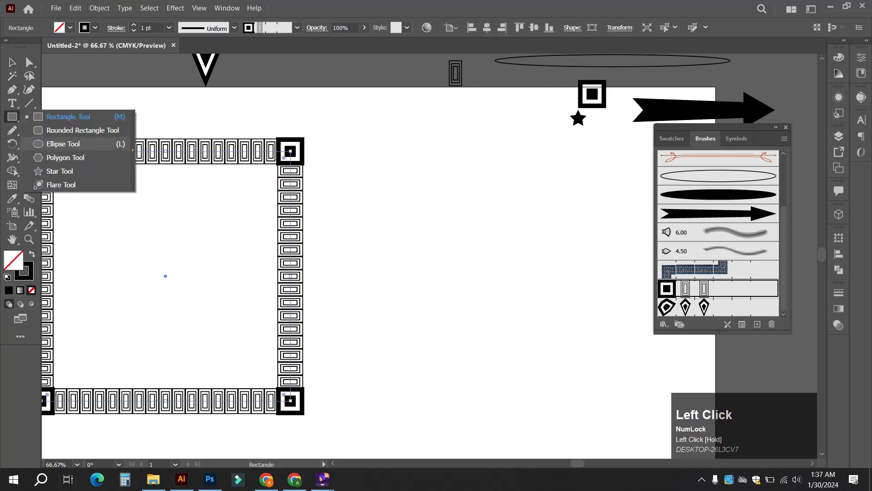
click(64, 143)
drag(467, 281, 540, 383)
click(11, 62)
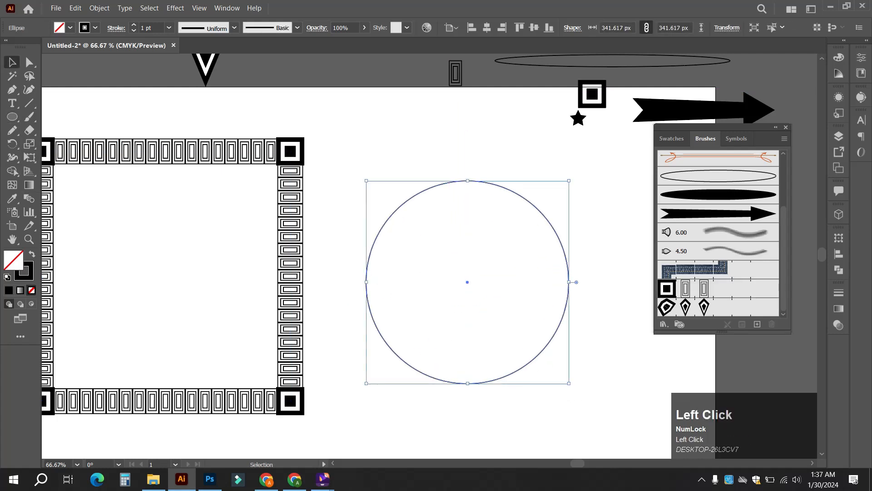
click(720, 289)
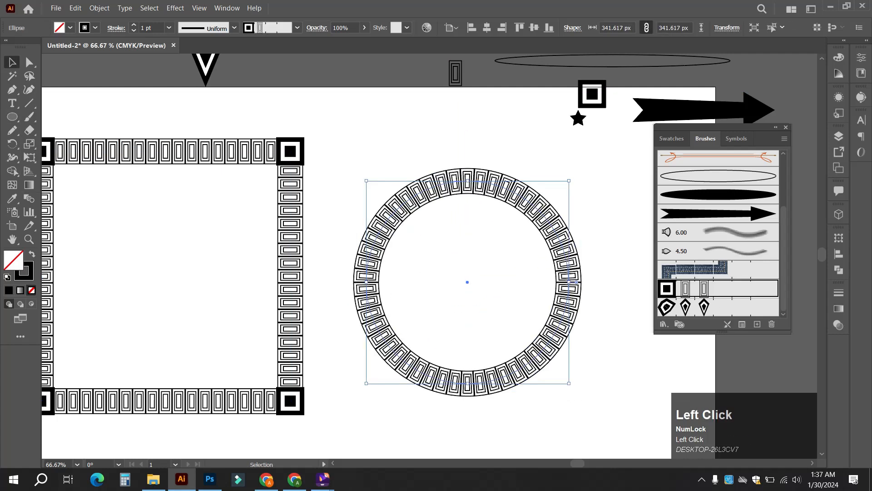
click(611, 227)
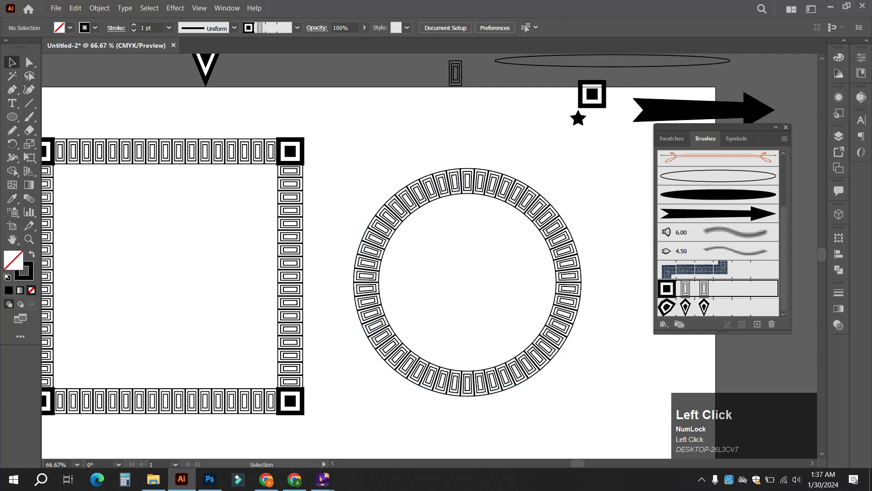
Delete the patterned circle and the bordered square from the artboard
click(334, 218)
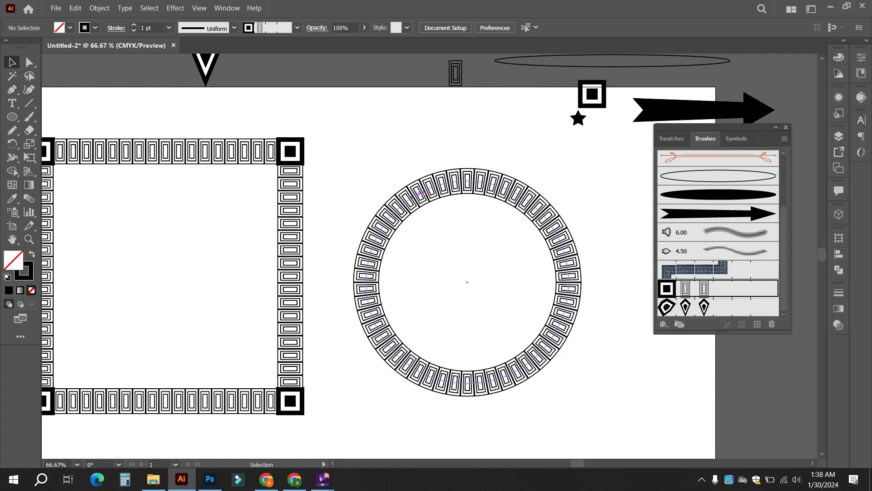
drag(408, 156, 448, 253)
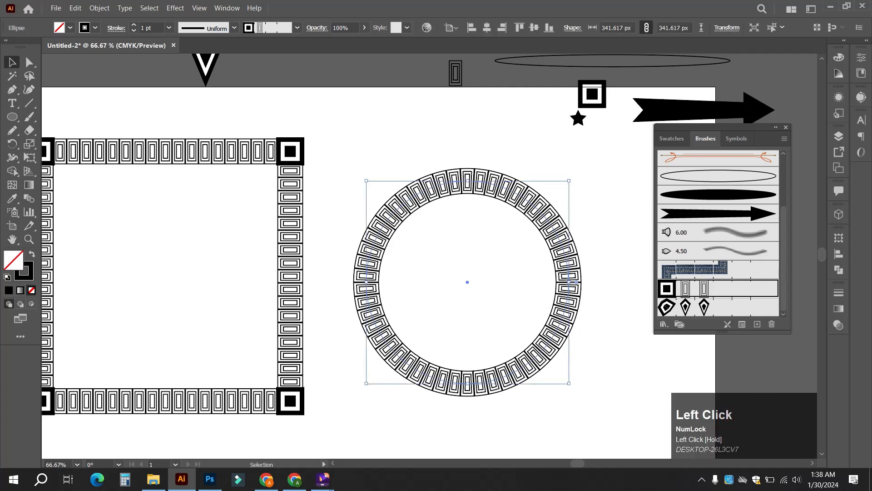
key(Delete)
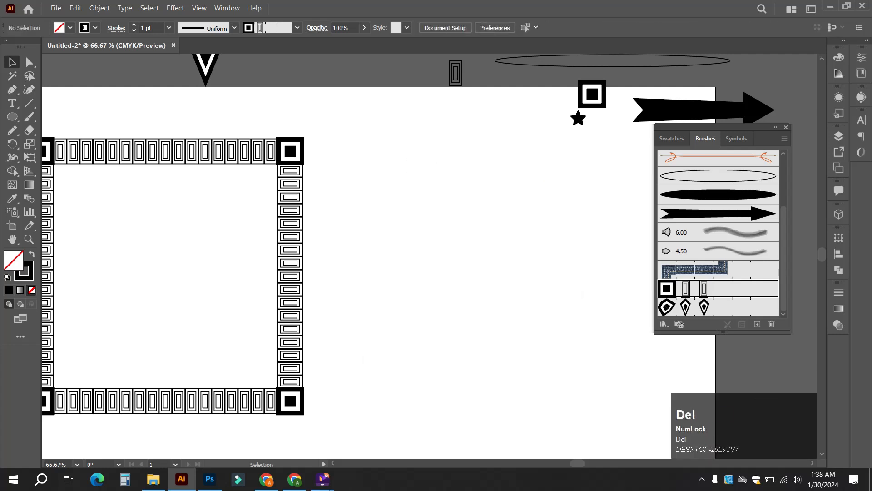
drag(257, 119, 274, 164)
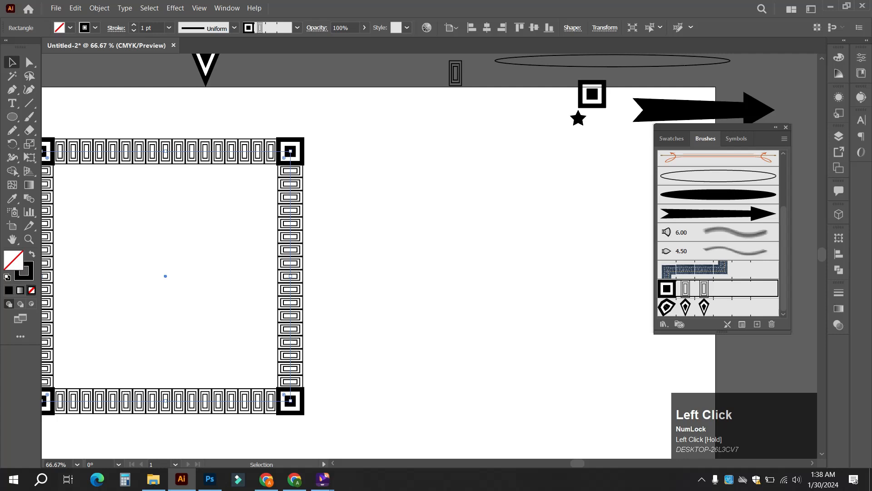
key(Delete)
Draw a long, thin horizontal rectangle in the upper part of the artboard and reduce its height to a narrow strip
scroll(372, 212, up, 1)
alt+scroll(371, 213, down, 1)
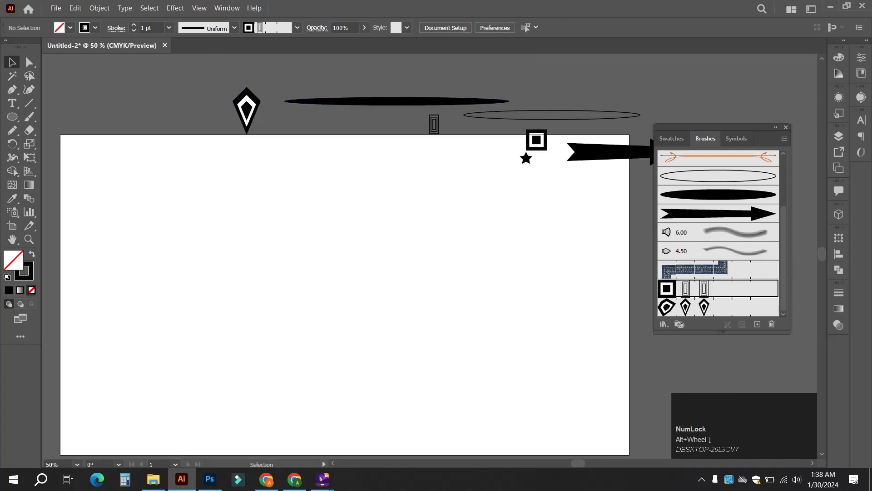
scroll(371, 212, down, 2)
key(space)
drag(372, 212, 409, 208)
alt+scroll(290, 218, up, 1)
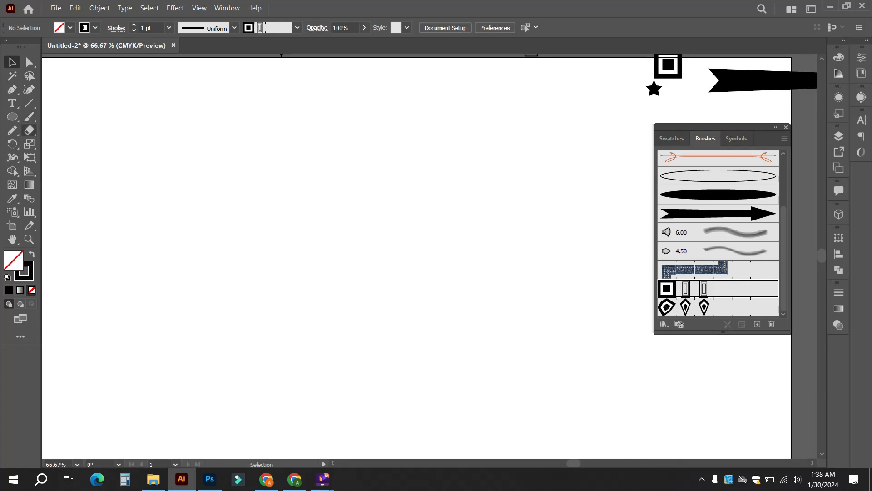
click(13, 117)
drag(12, 117, 69, 117)
drag(233, 165, 493, 181)
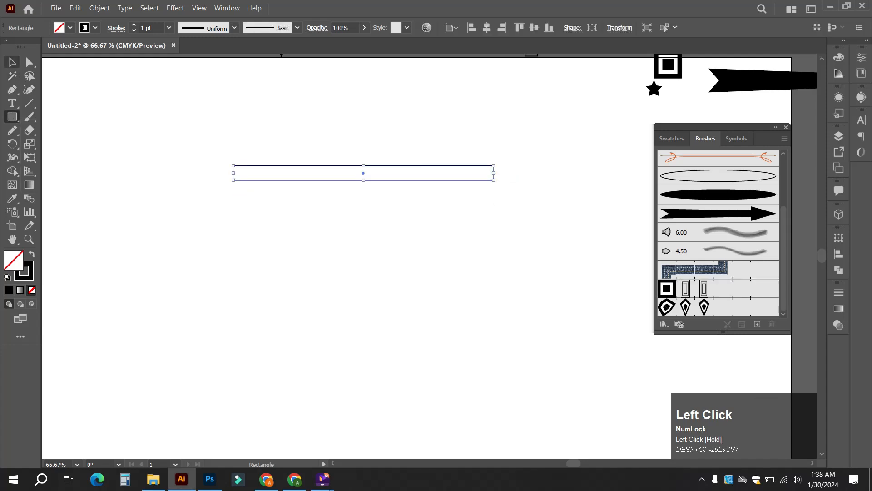
click(12, 62)
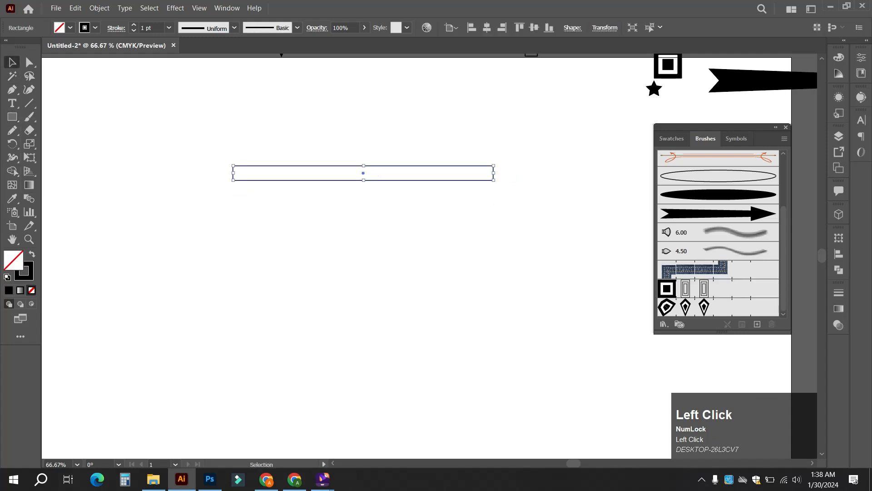
drag(364, 181, 364, 173)
Duplicate the strip directly below itself and repeat the copy four times to stack six touching strips
scroll(367, 172, up, 2)
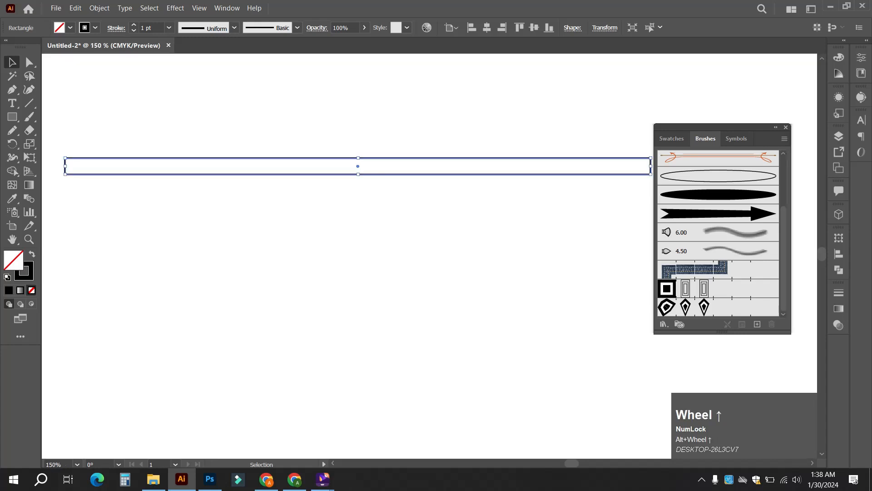
alt+shift+drag(358, 166, 358, 183)
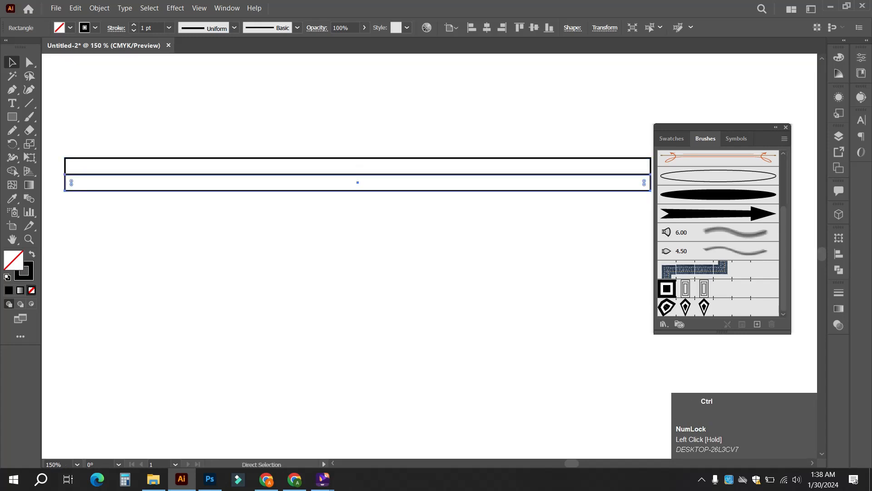
key(ctrl+d)
key(ctrl+d)
key(ctrl+d)
key(ctrl+d)
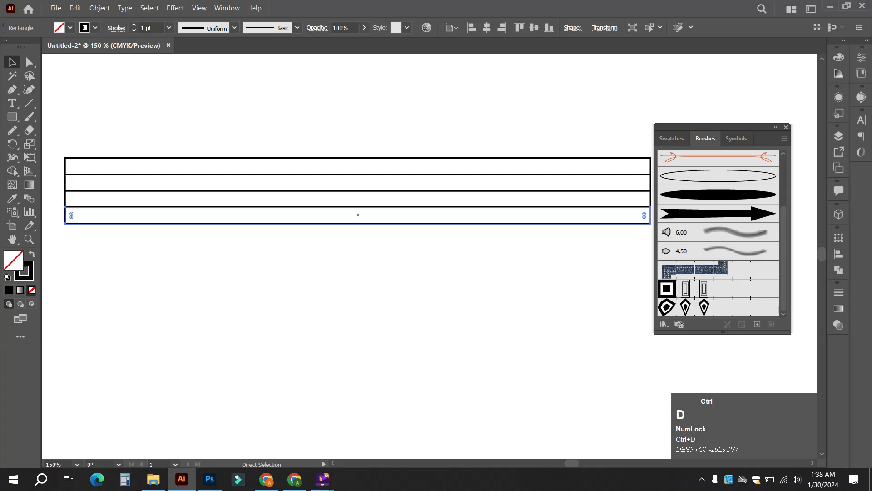
click(319, 123)
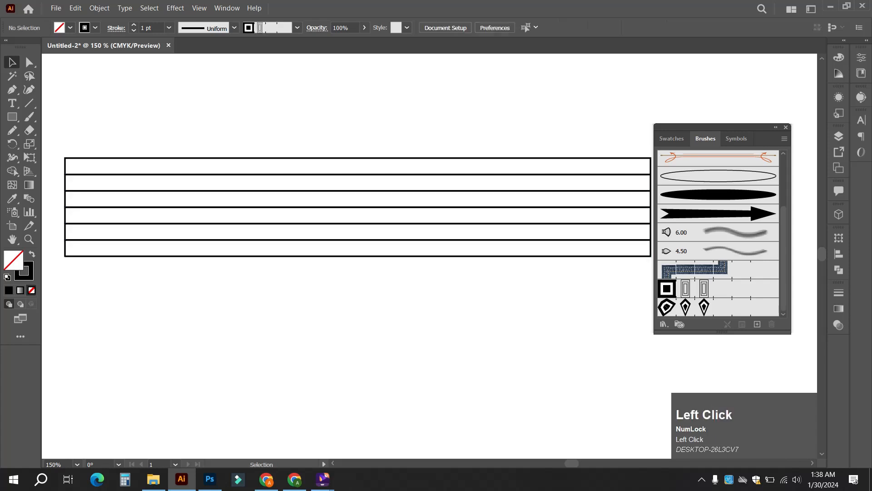
Swap fill and stroke on all six strips so they are solid black without outlines
click(319, 158)
drag(199, 120, 286, 354)
click(32, 254)
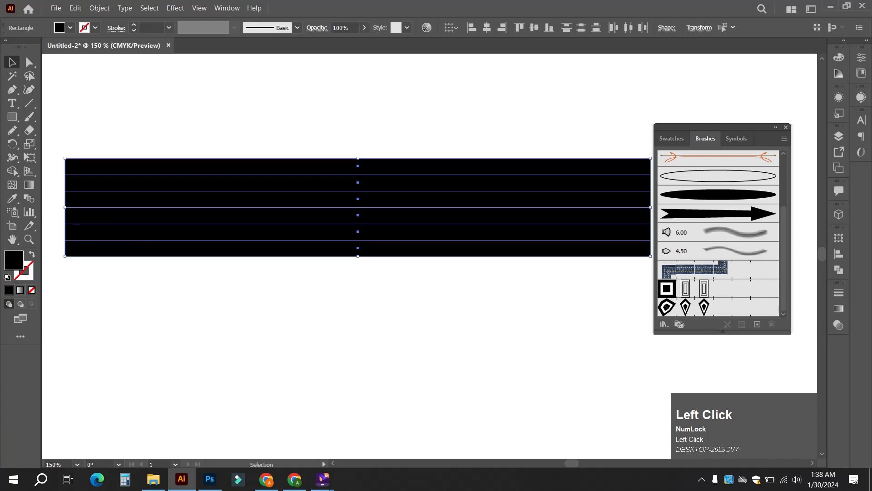
click(367, 263)
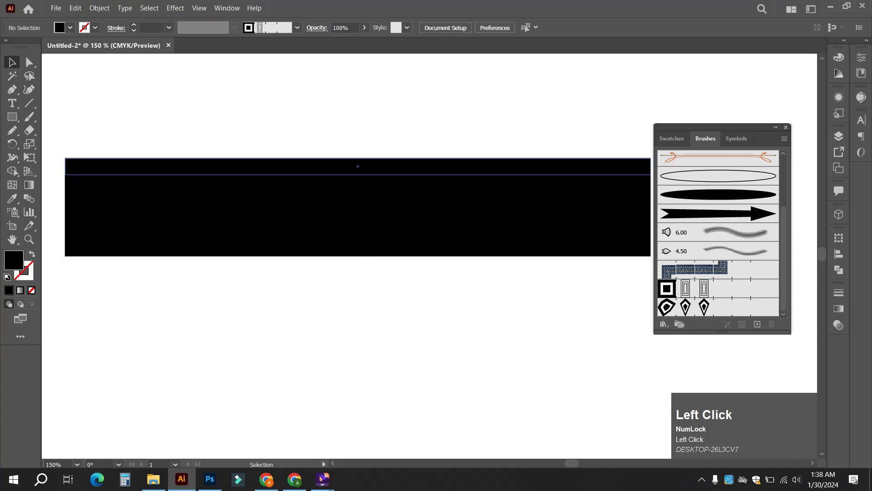
Fill the top three strips, from top down, with the dark red, bright red and orange-red swatches
click(445, 169)
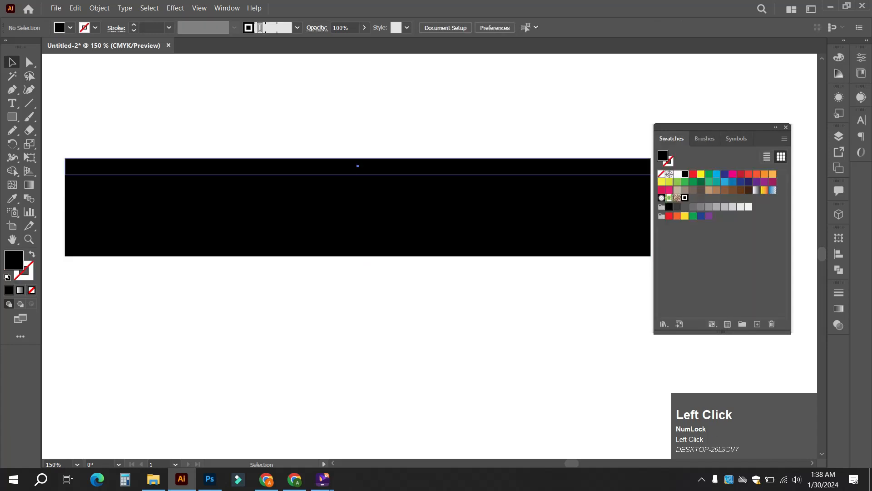
click(741, 174)
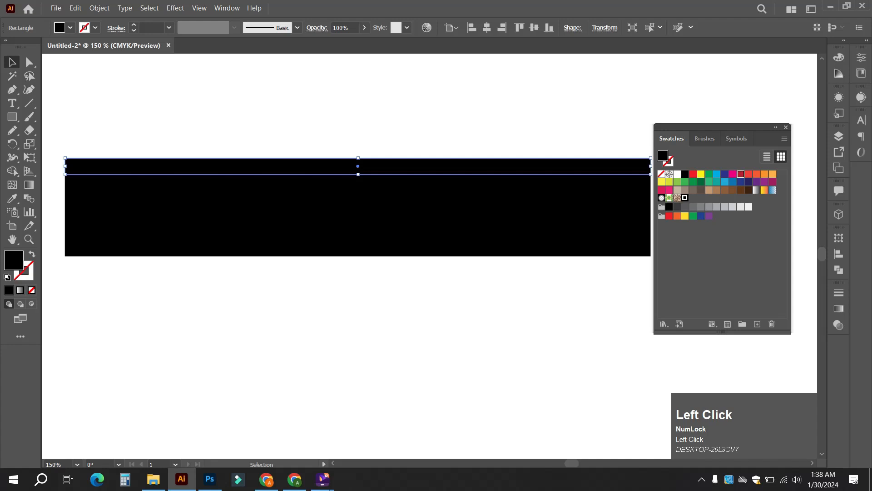
click(629, 182)
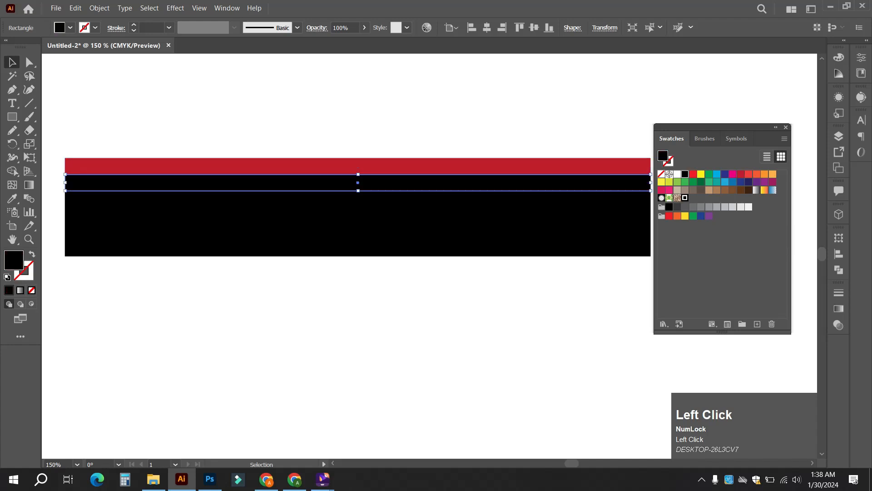
click(749, 174)
click(629, 199)
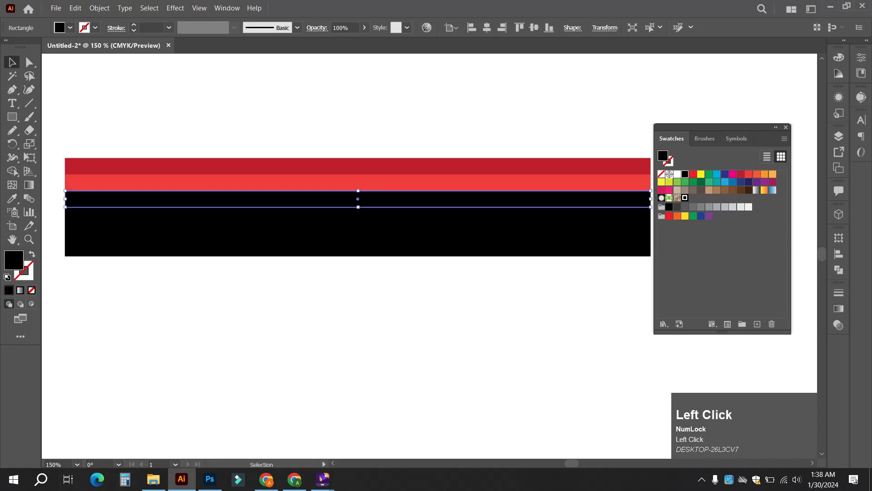
click(757, 174)
Fill the lower three strips, from top down, with the orange, light orange and yellow swatches
click(630, 215)
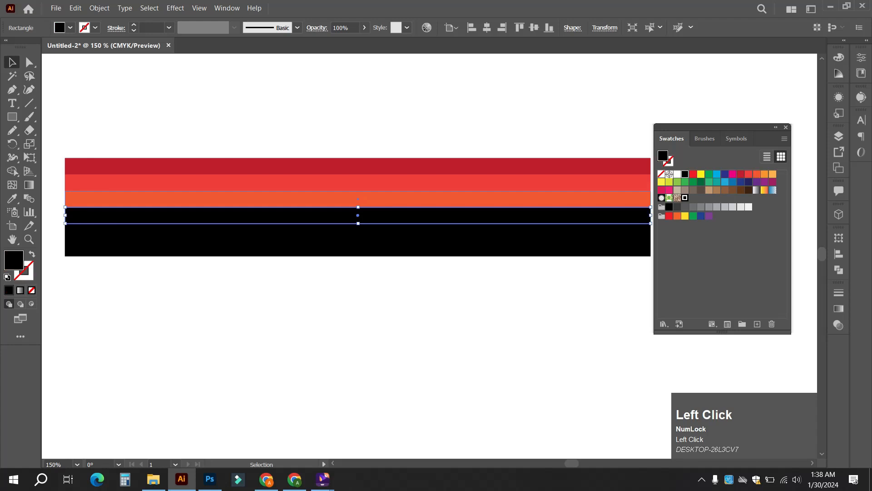
click(764, 174)
click(629, 232)
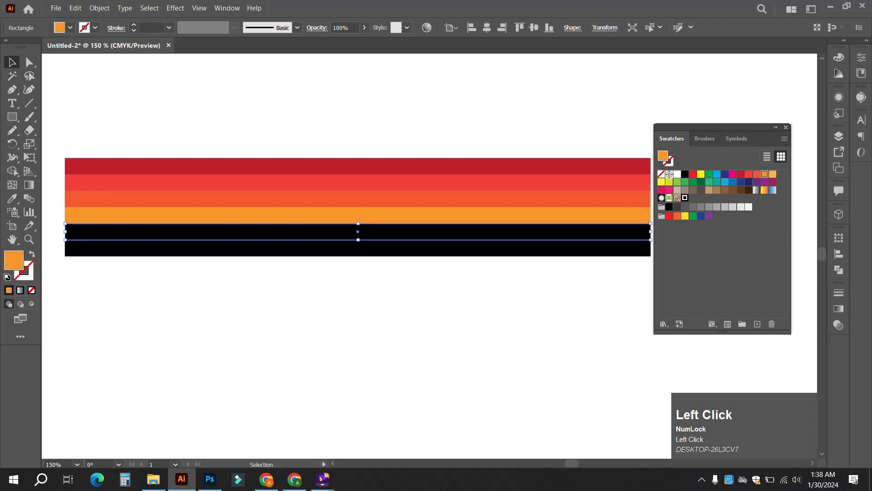
click(773, 174)
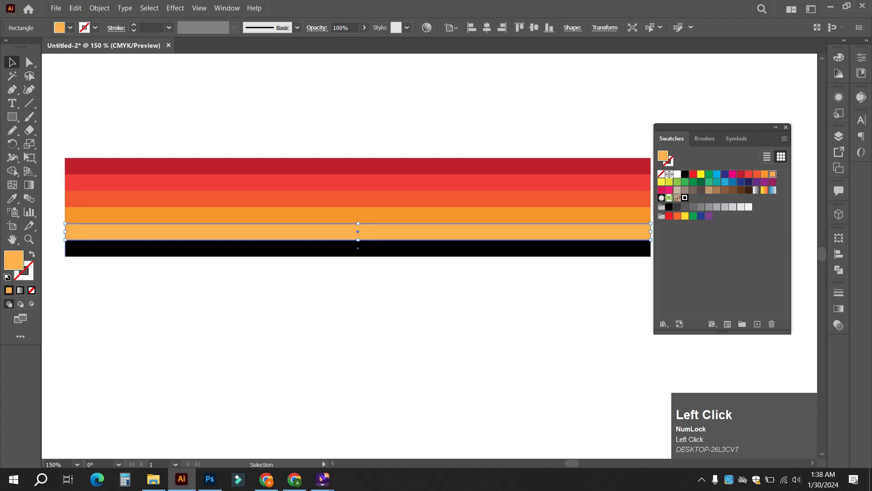
click(629, 248)
click(662, 182)
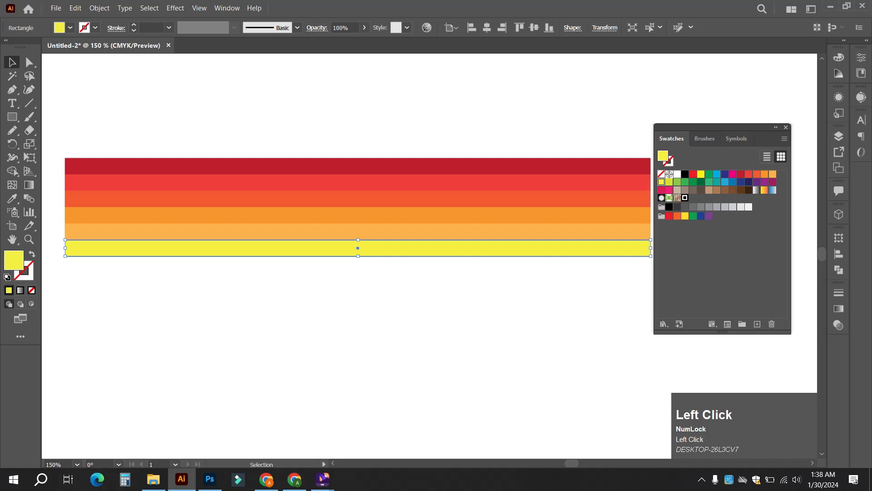
click(536, 296)
Display the document's brushes again and move their floating panel farther away from the colored strips
scroll(395, 186, down, 1)
scroll(393, 188, down, 1)
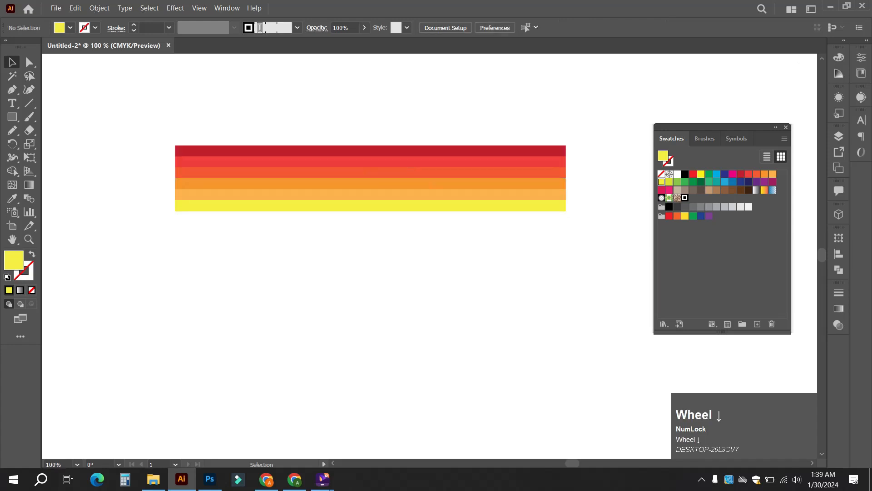
click(705, 138)
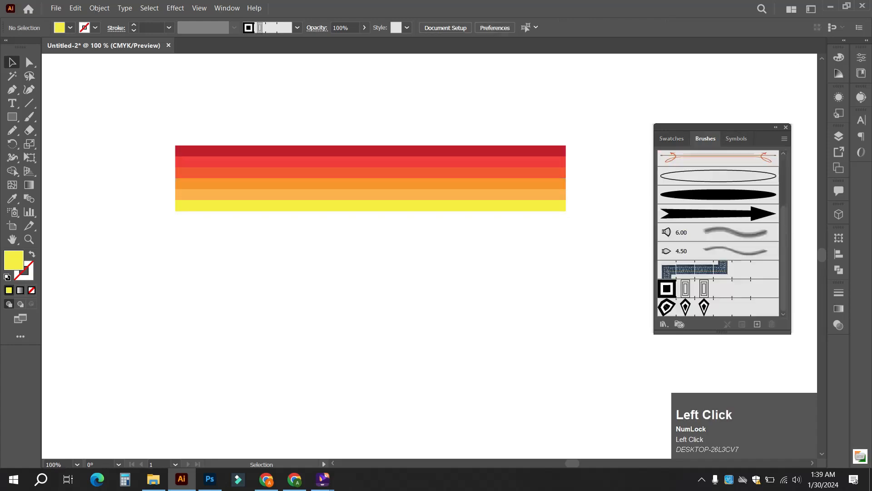
drag(715, 127, 746, 128)
Compress all six colored strips together to about half their height, keeping the width, and leave them all selected
drag(339, 108, 441, 272)
drag(371, 211, 371, 183)
click(436, 263)
drag(436, 262, 306, 102)
scroll(318, 172, down, 2)
scroll(318, 172, down, 1)
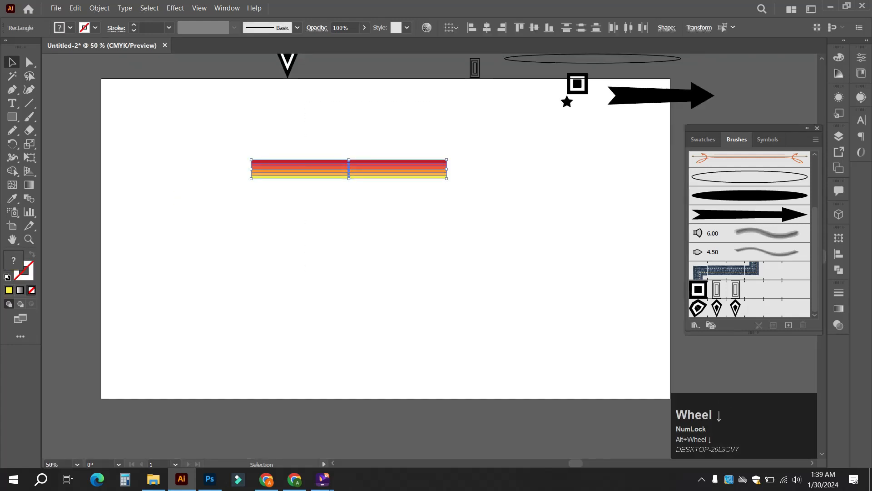
scroll(354, 159, up, 1)
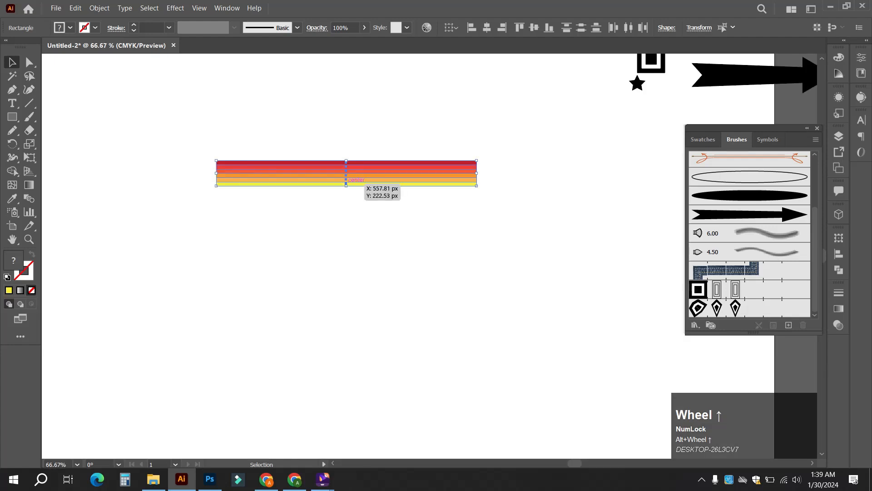
drag(346, 186, 346, 182)
click(406, 253)
drag(406, 254, 326, 131)
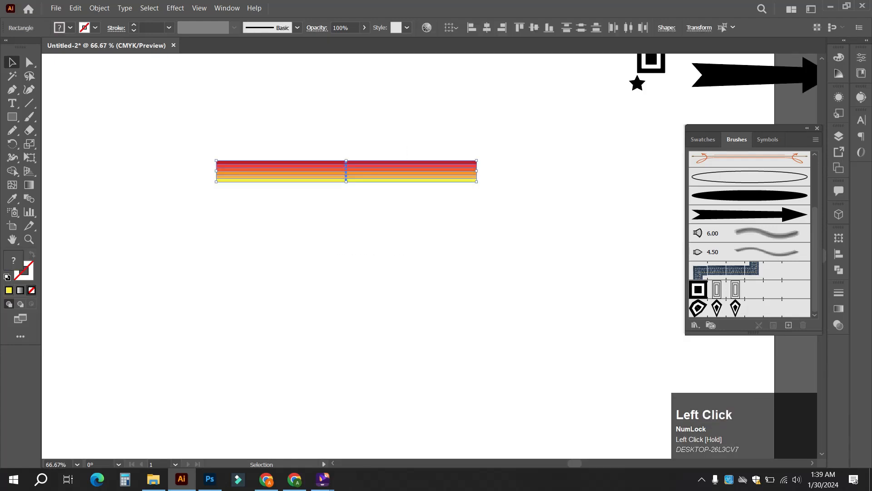
Create a new art brush from the six colored strips, keeping the default art brush options
mouse_move(346, 171)
mouse_down()
mouse_move(411, 214)
mouse_move(416, 190)
mouse_move(374, 162)
mouse_move(401, 174)
mouse_move(394, 169)
mouse_move(441, 221)
mouse_move(691, 302)
mouse_up()
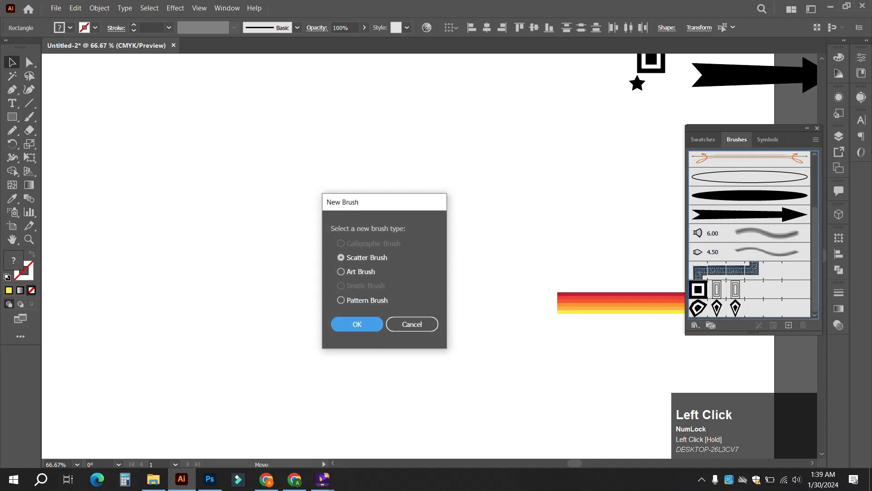
click(341, 271)
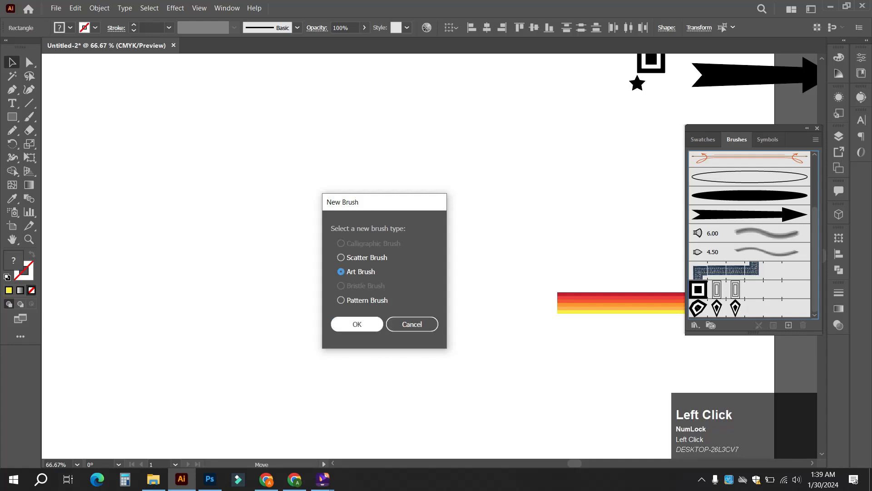
click(357, 324)
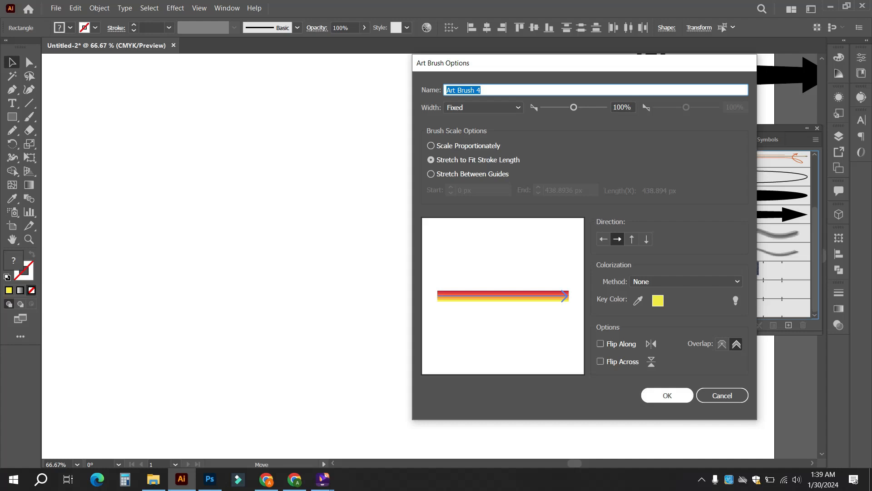
click(667, 395)
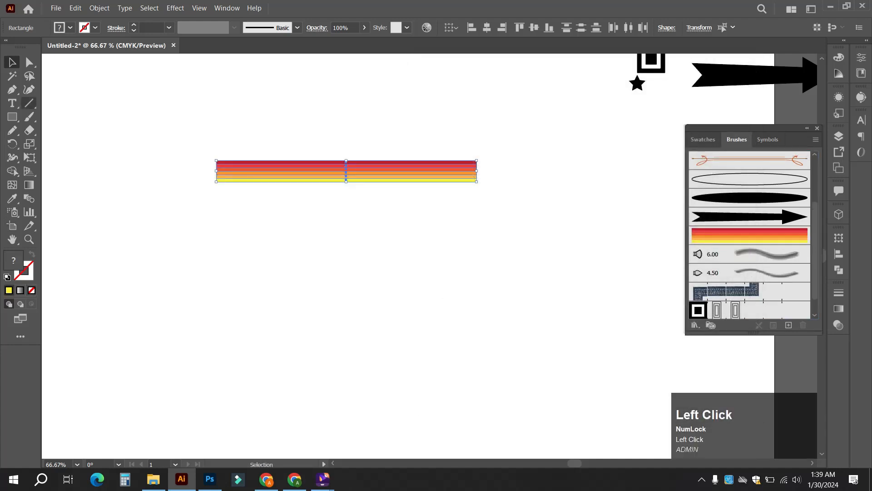
Move the stack of colored strips up and to the right, beside the small black star
click(12, 117)
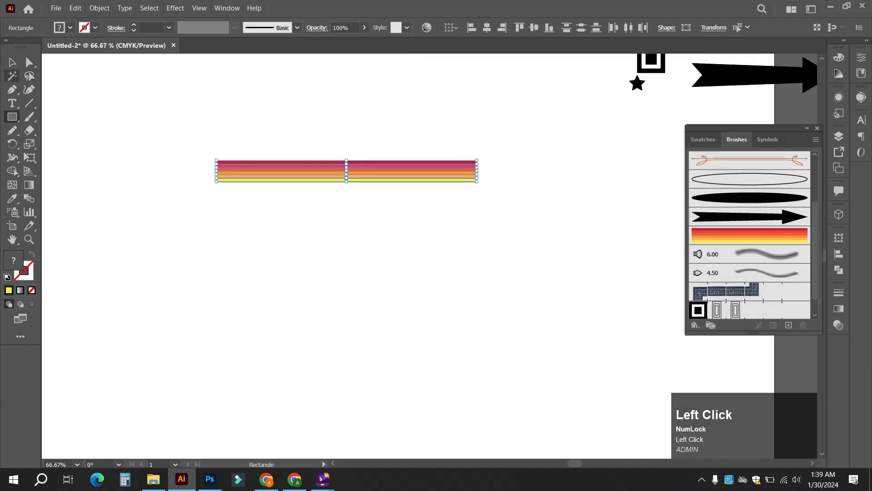
click(12, 62)
drag(326, 174, 486, 95)
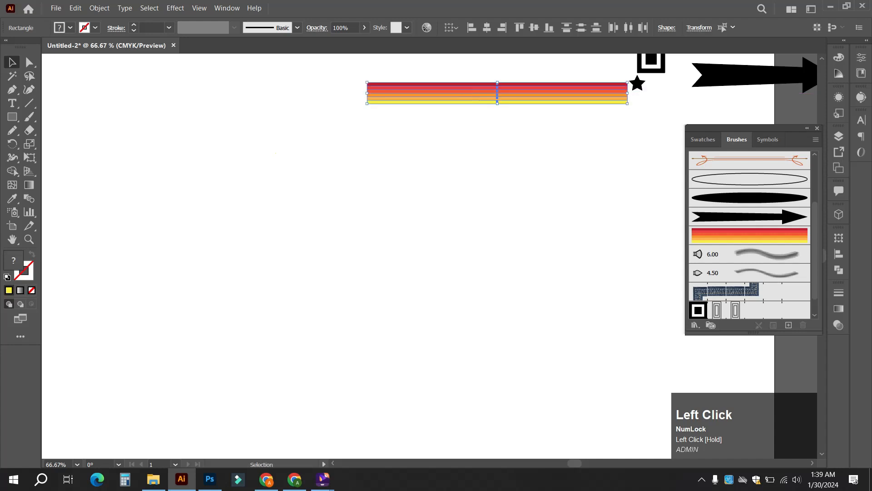
Paint four freehand curved strokes below the strips with the Paintbrush and the new striped art brush
key(b)
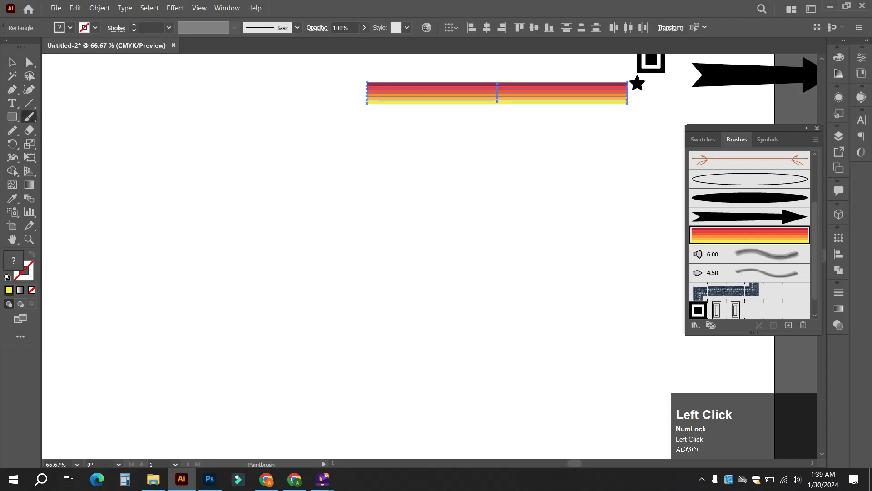
mouse_move(154, 136)
mouse_down()
mouse_move(200, 133)
mouse_move(430, 241)
mouse_up()
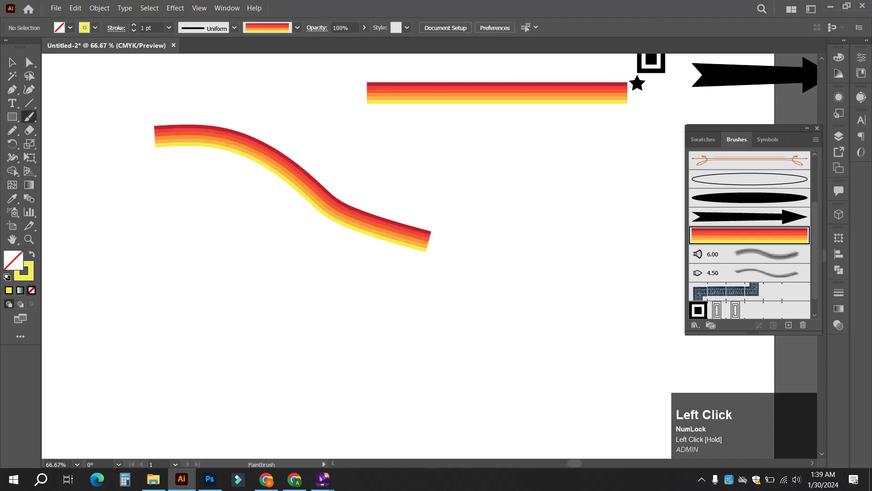
mouse_move(138, 187)
mouse_down()
mouse_move(157, 338)
mouse_move(89, 273)
mouse_up()
mouse_move(298, 251)
mouse_down()
mouse_move(486, 292)
mouse_move(488, 175)
mouse_up()
mouse_move(434, 134)
mouse_down()
mouse_move(611, 255)
mouse_move(396, 385)
mouse_up()
Delete the four painted strokes together with the original colored strips
click(12, 63)
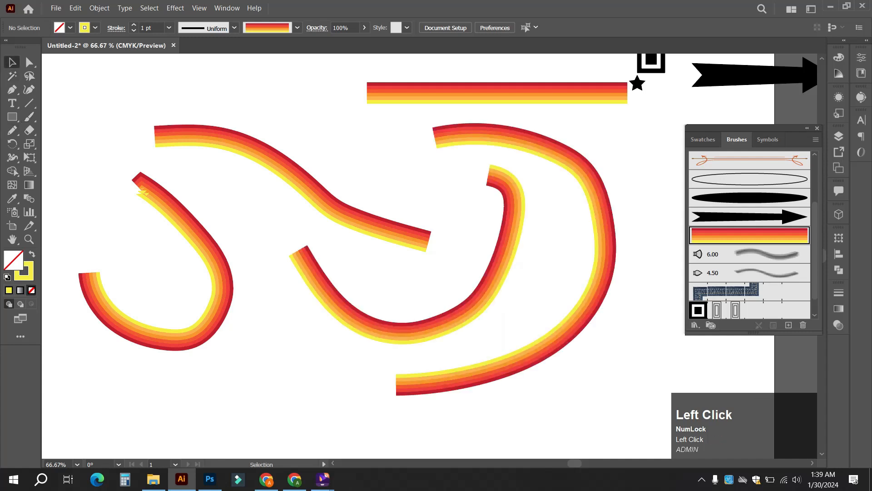
drag(97, 72, 560, 389)
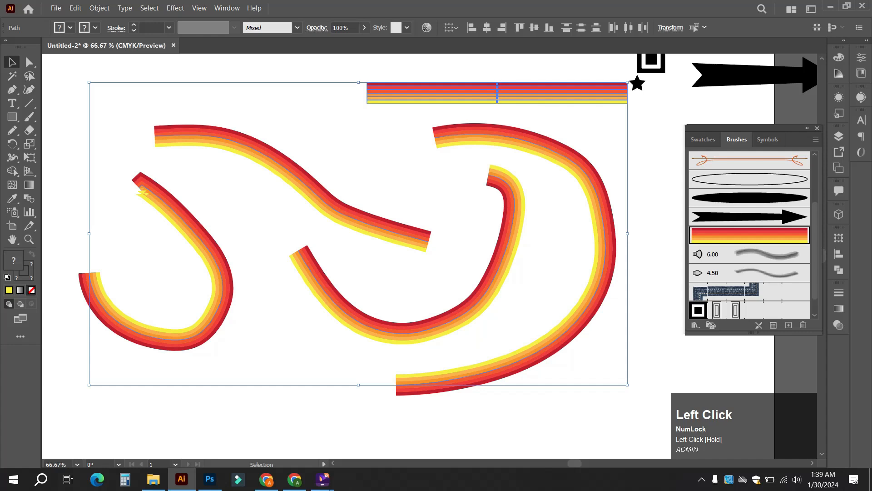
key(Delete)
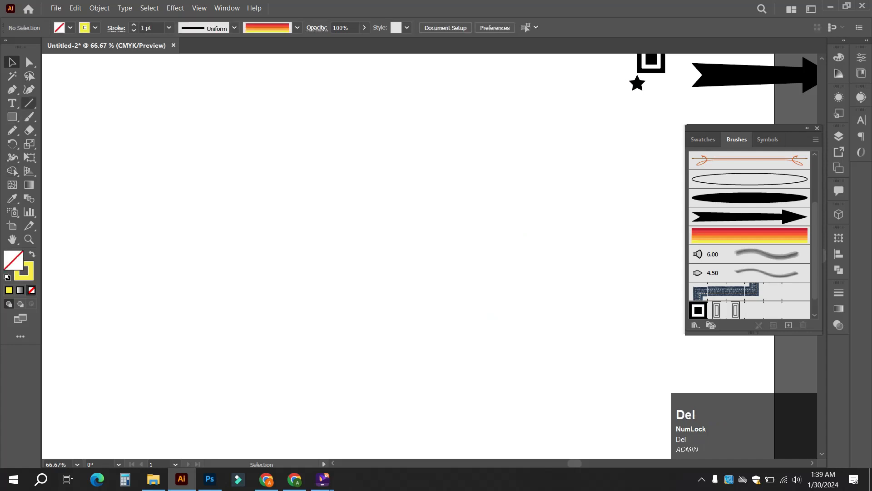
Draw a circle about 458 px in diameter in the cleared area and apply the striped art brush to its outline
click(12, 116)
drag(12, 117, 55, 142)
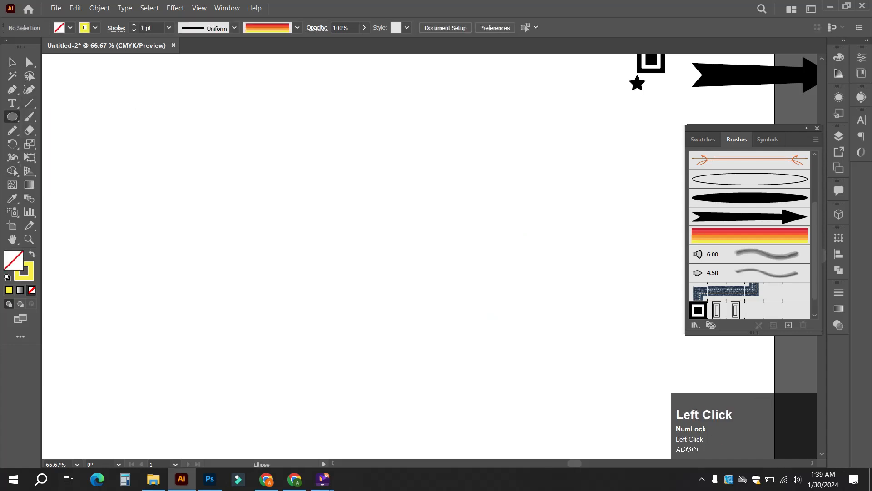
drag(336, 251, 473, 387)
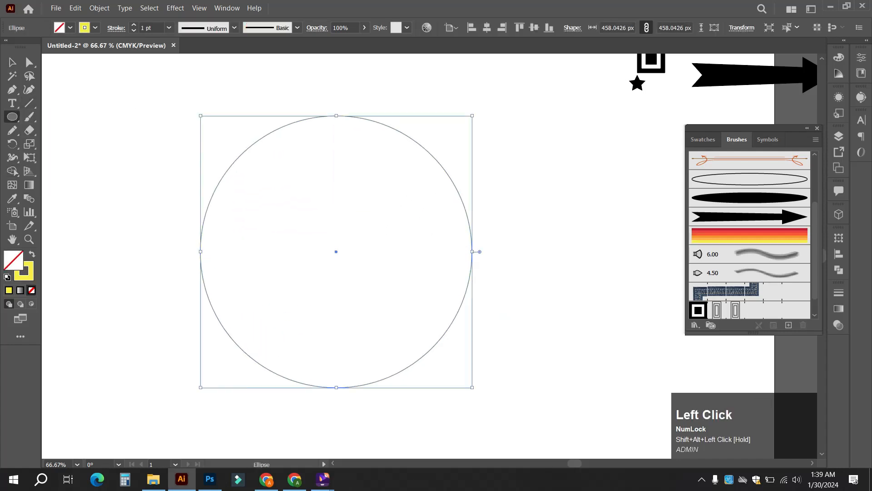
click(12, 62)
click(749, 235)
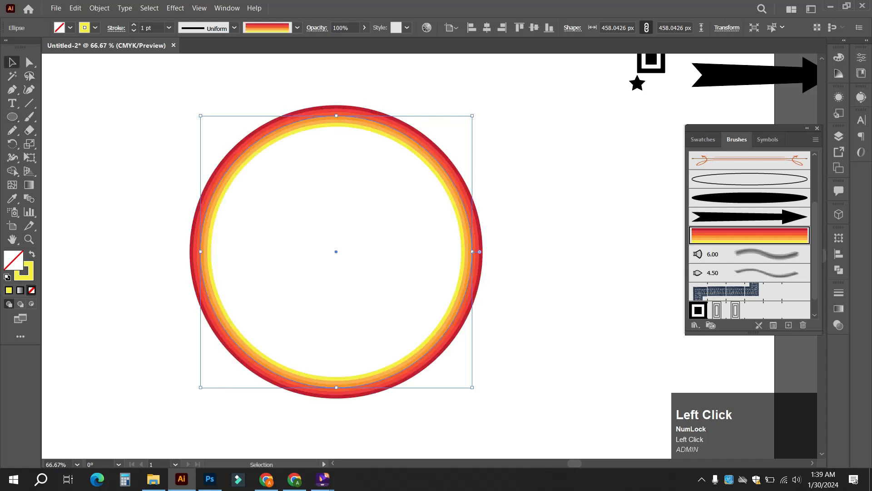
click(568, 245)
Set the striped art brush's colorization method to Tints with the circle selected, applying the change to existing strokes
scroll(449, 186, up, 5)
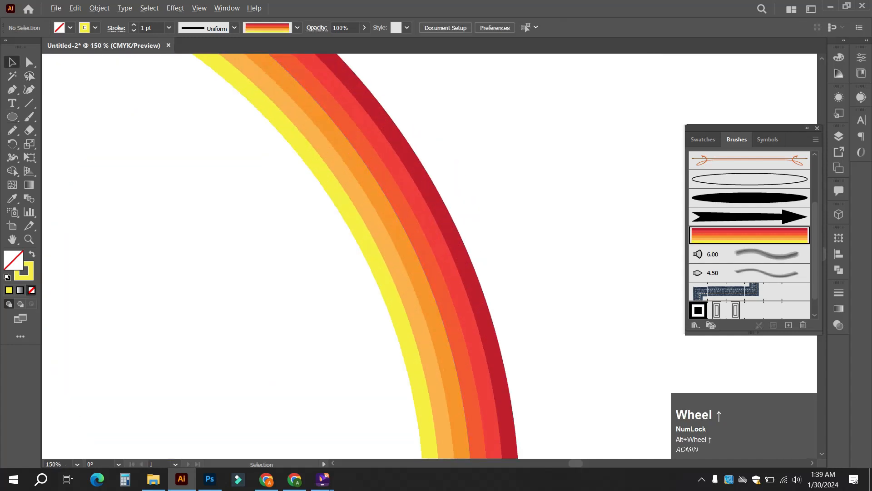
scroll(318, 255, down, 3)
scroll(318, 254, up, 1)
scroll(318, 254, down, 2)
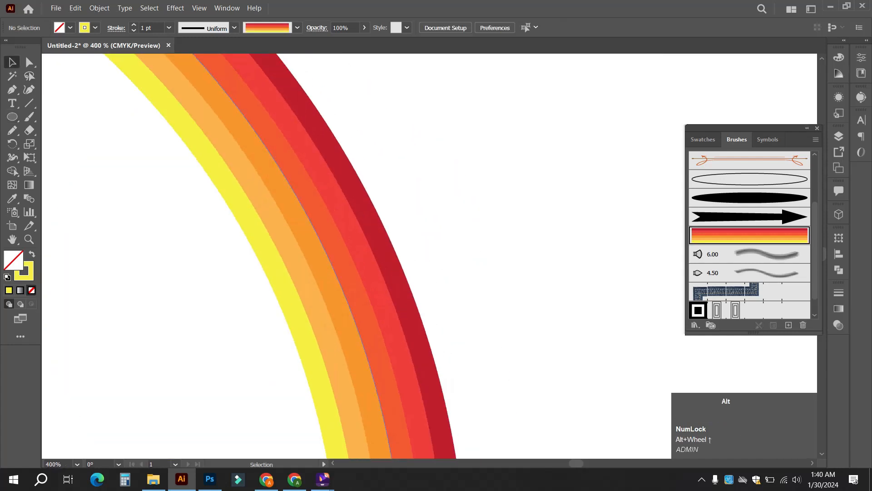
scroll(291, 185, down, 1)
click(291, 186)
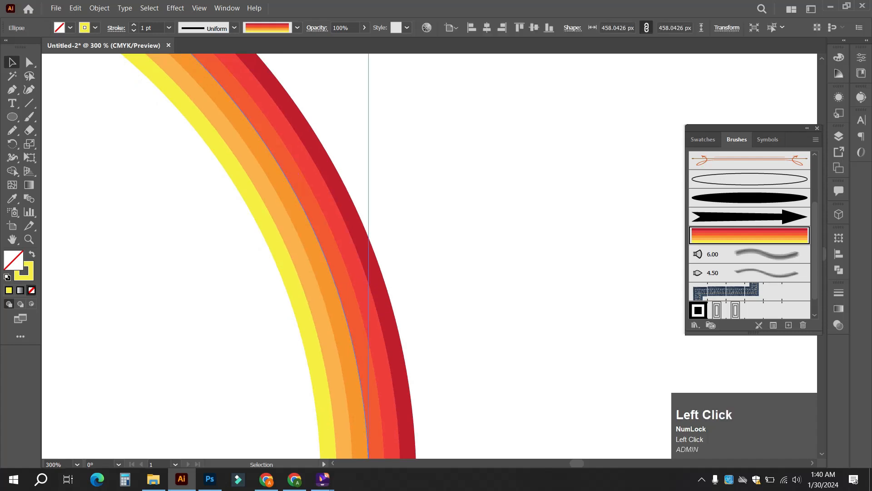
double_click(750, 236)
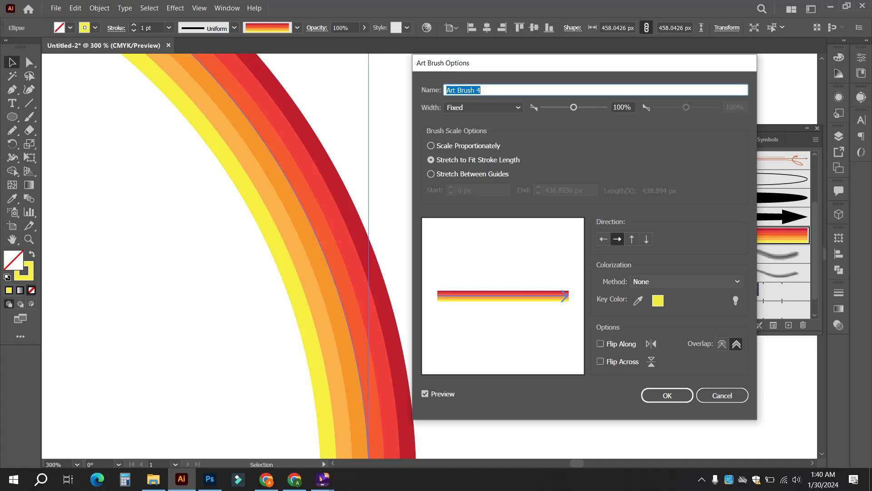
click(686, 281)
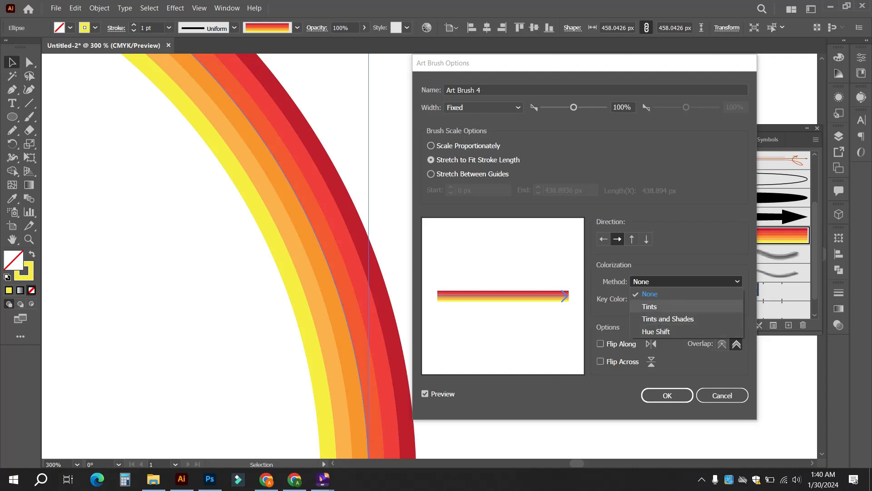
click(650, 306)
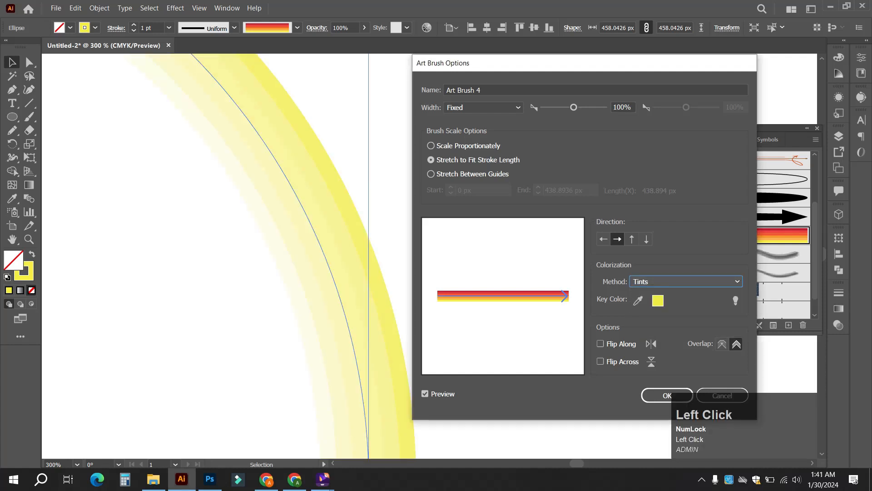
click(686, 282)
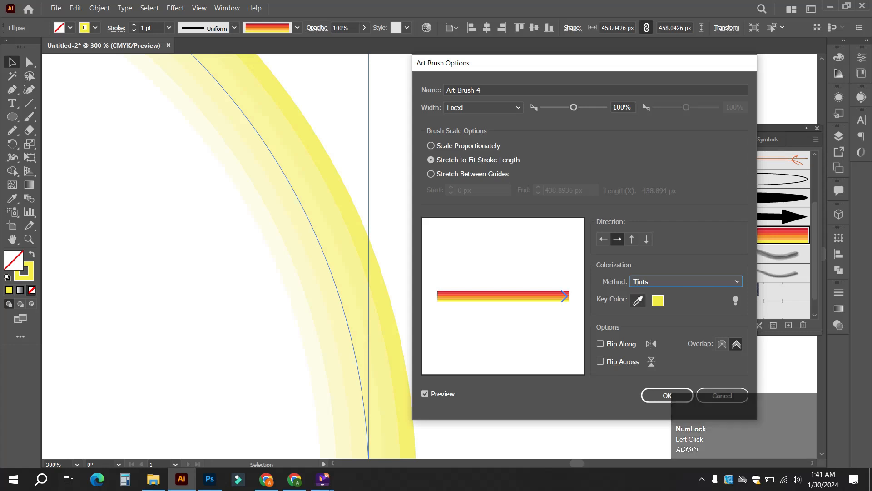
click(638, 300)
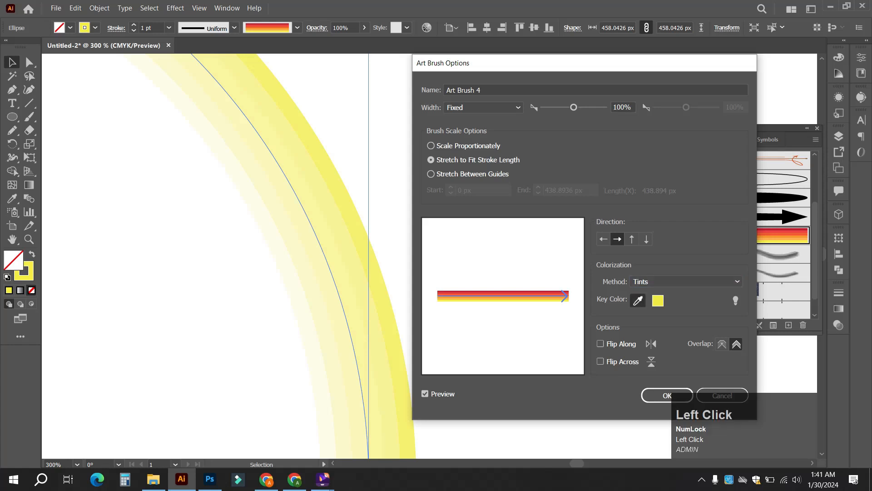
click(667, 396)
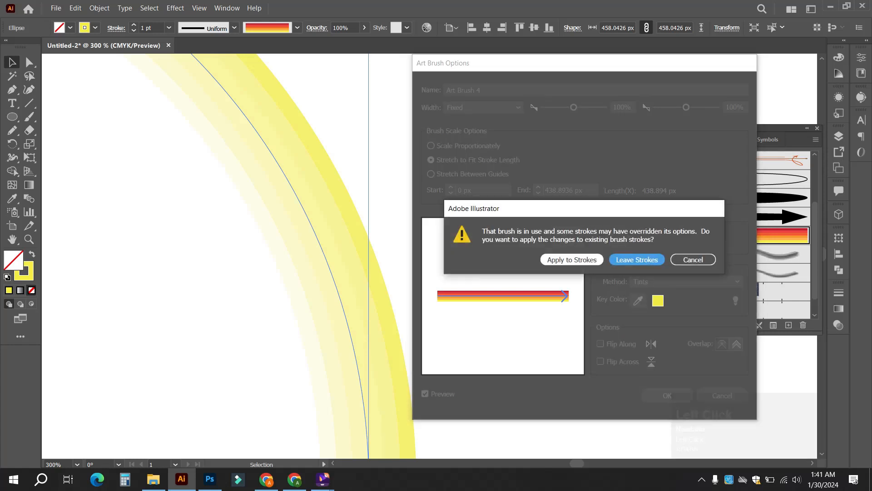
click(572, 259)
Try red, green and dark indigo swatches on the circle's stroke, finishing with the plum-purple swatch
click(703, 139)
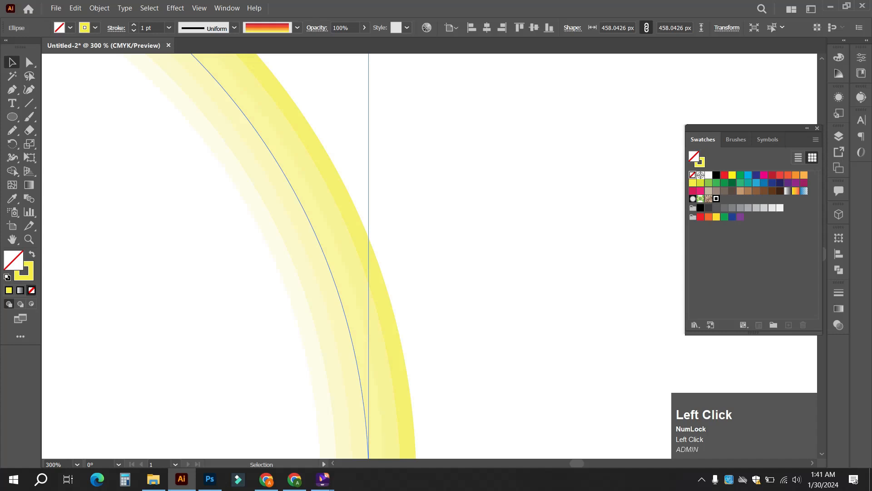
click(724, 175)
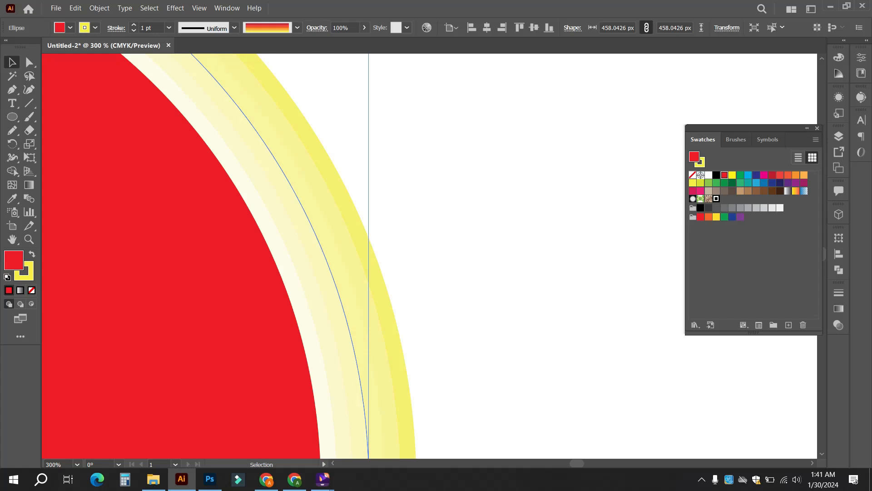
key(ctrl+z)
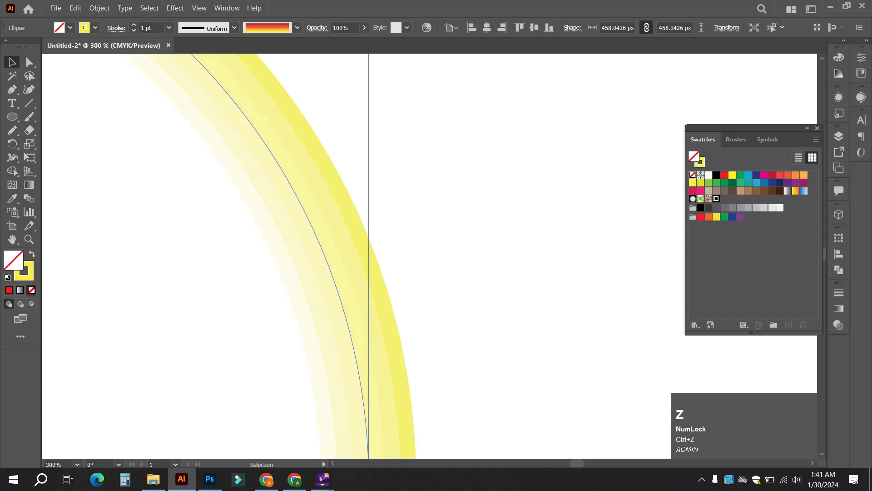
click(24, 271)
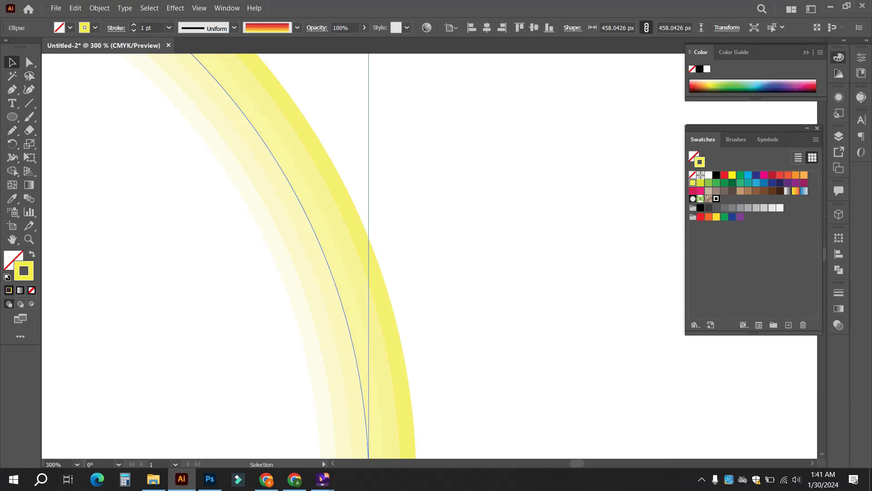
click(725, 175)
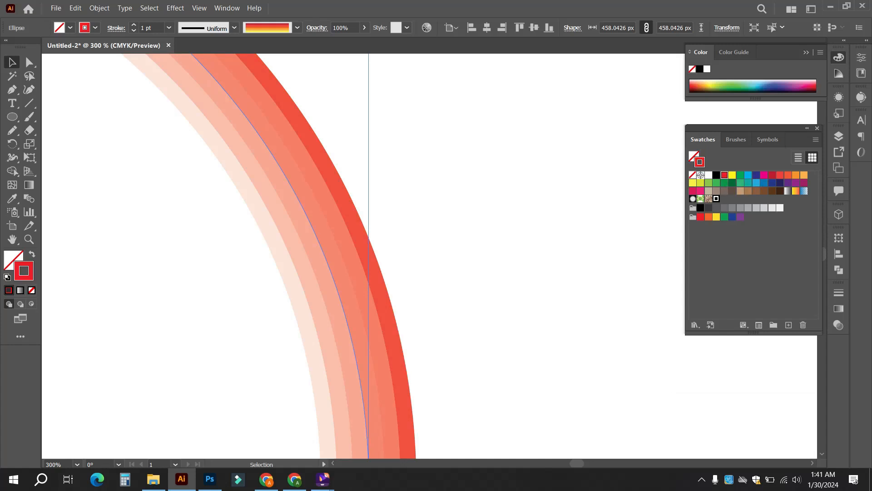
click(741, 175)
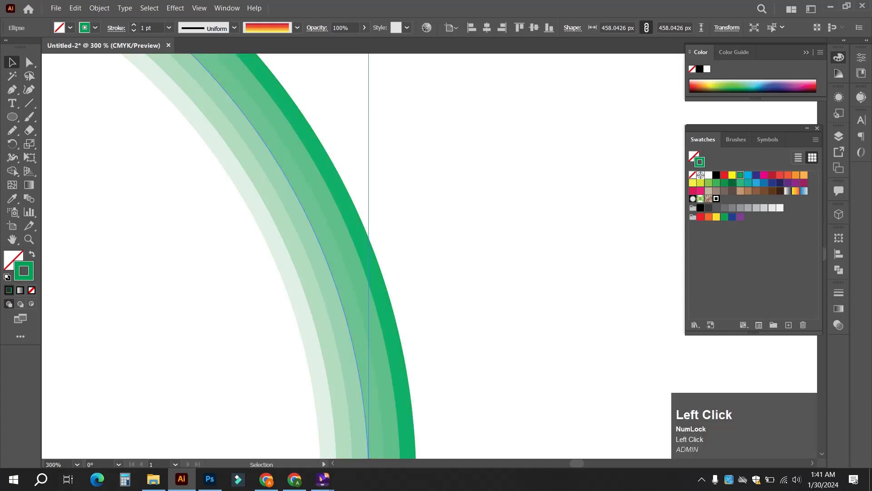
click(780, 183)
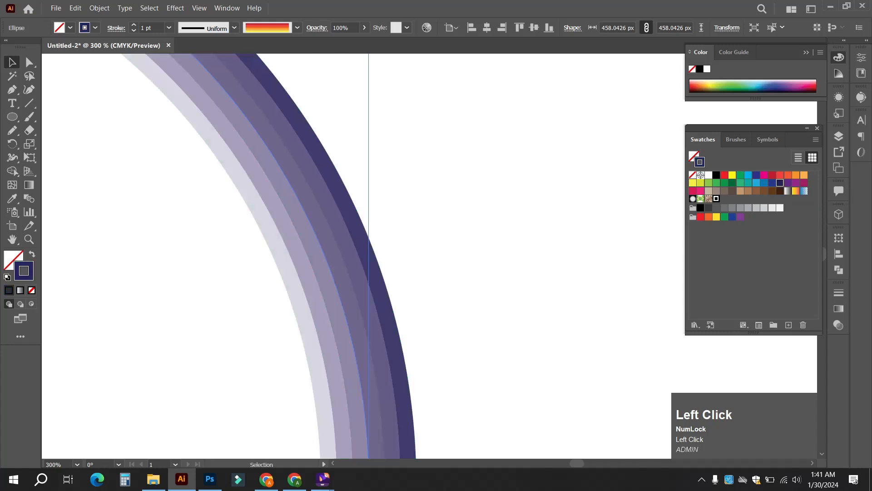
click(804, 183)
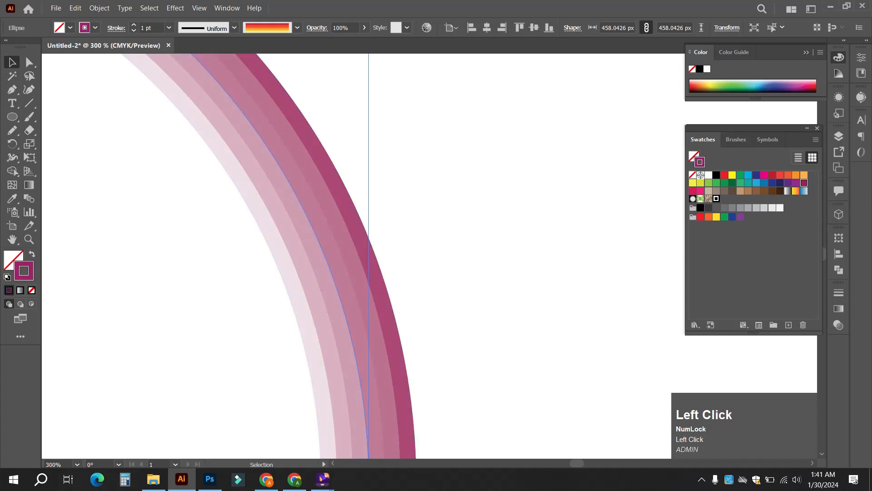
Preview the Tints and Shades, Hue Shift and None colorization methods of the striped art brush on the circle
click(736, 139)
double_click(750, 235)
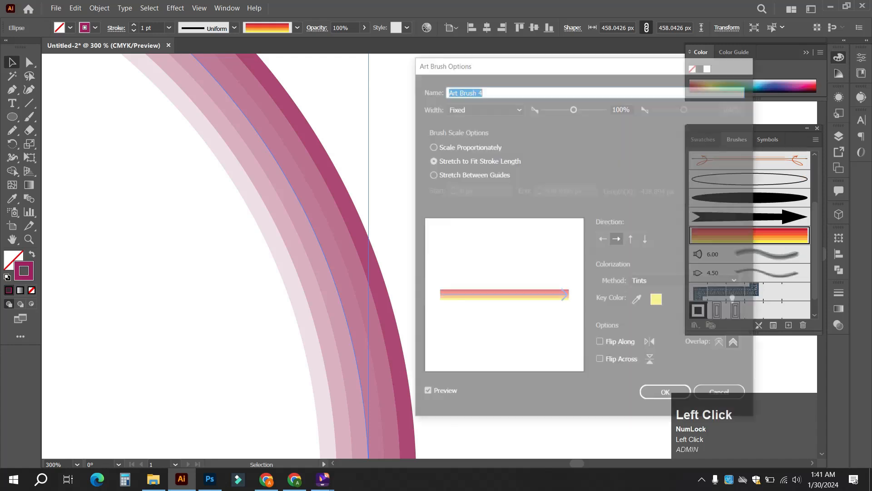
click(686, 281)
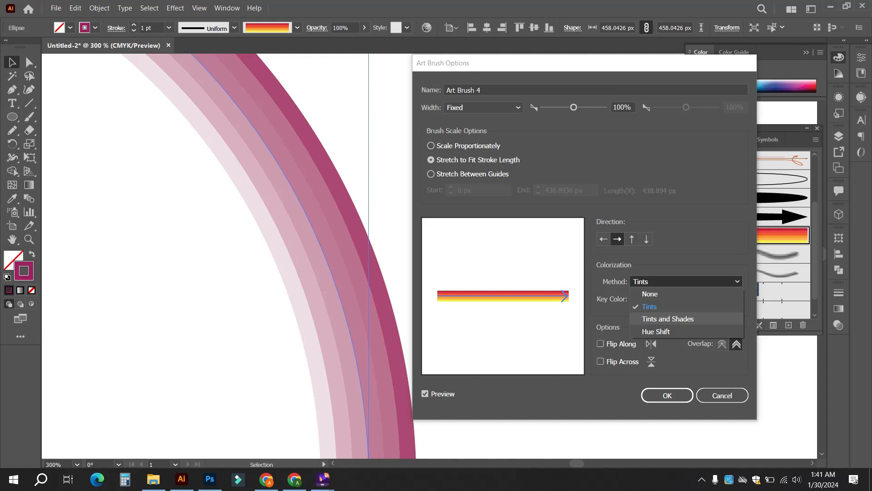
click(667, 318)
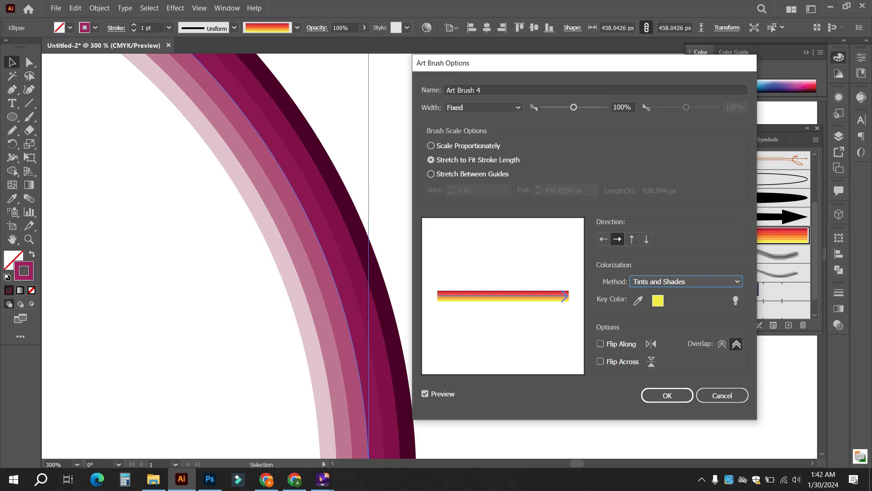
click(686, 281)
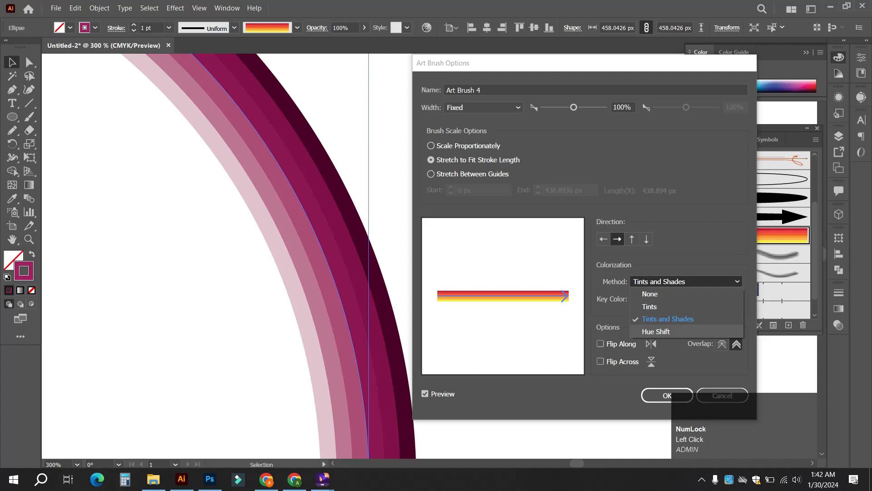
click(656, 331)
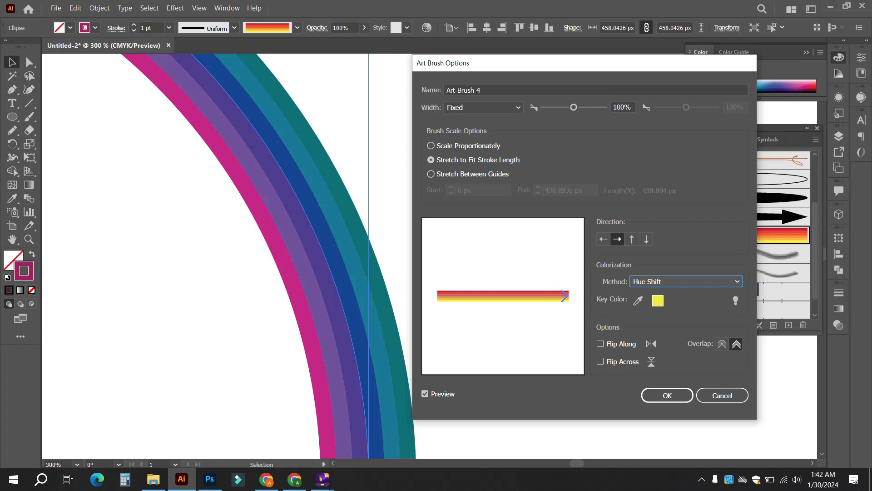
click(686, 281)
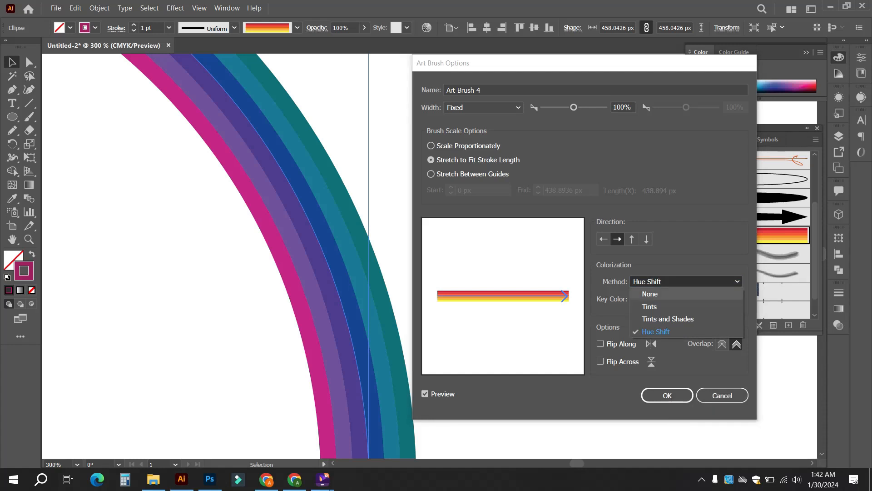
click(649, 294)
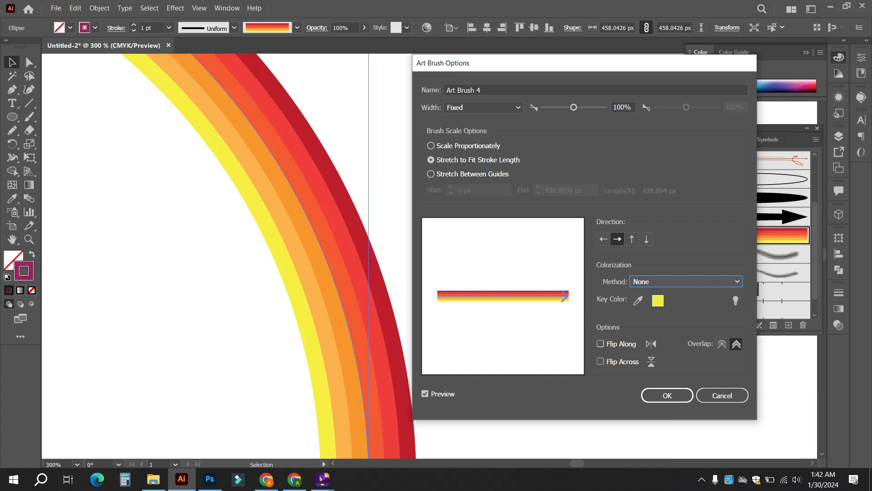
Try the striped art brush's Flip Along and Flip Across options, and discard the brush option changes
click(667, 395)
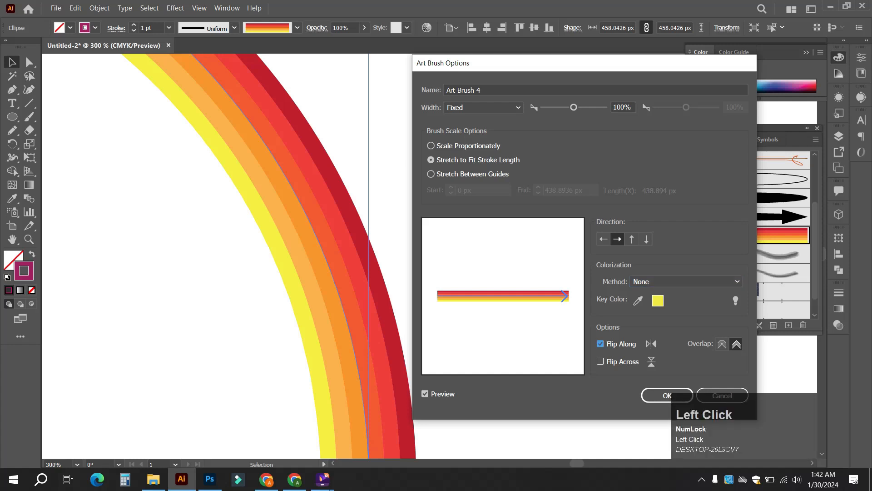
click(601, 361)
click(601, 361)
click(601, 361)
click(601, 361)
click(601, 344)
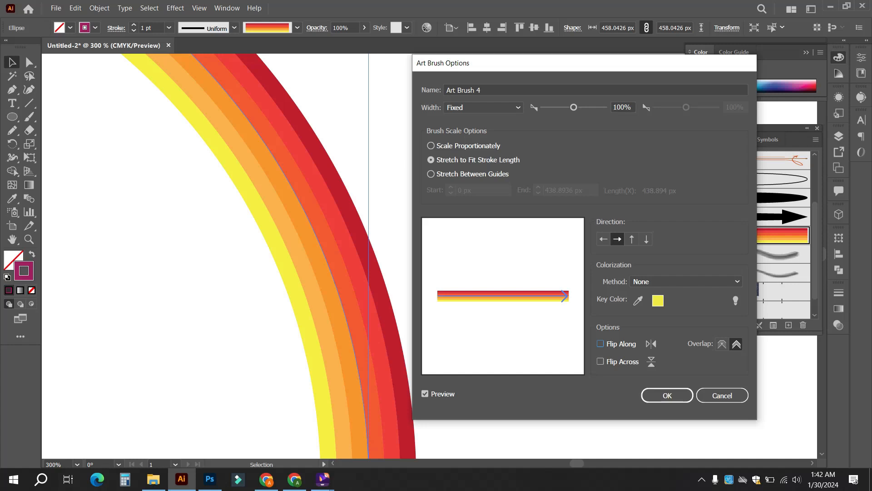
click(722, 396)
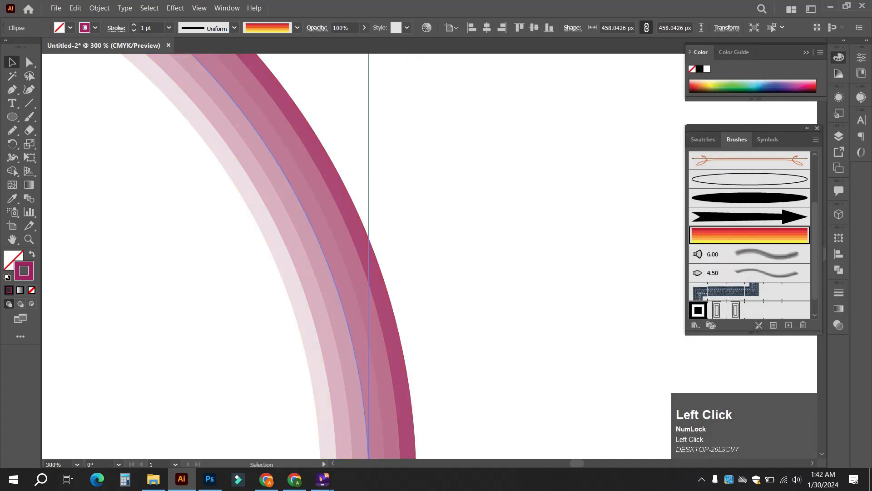
Delete the circle painted with the striped art brush
drag(547, 398, 176, 240)
key(Delete)
alt+scroll(351, 256, down, 4)
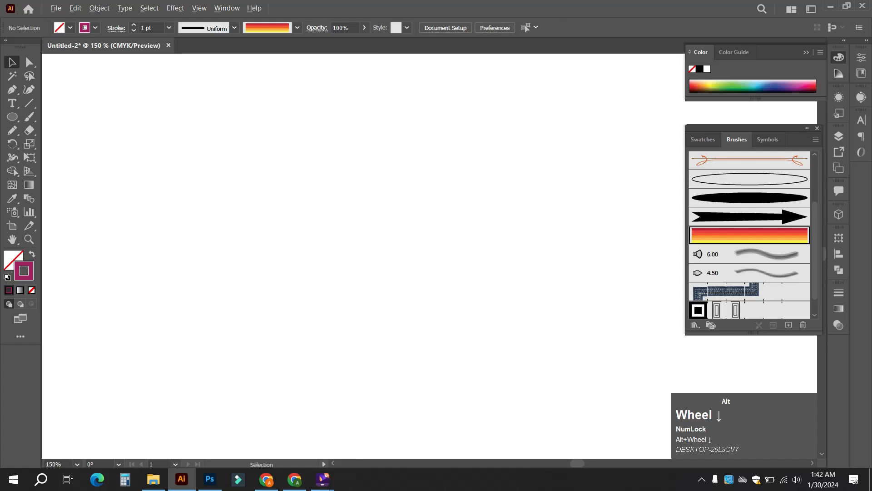
scroll(351, 256, down, 1)
key(space)
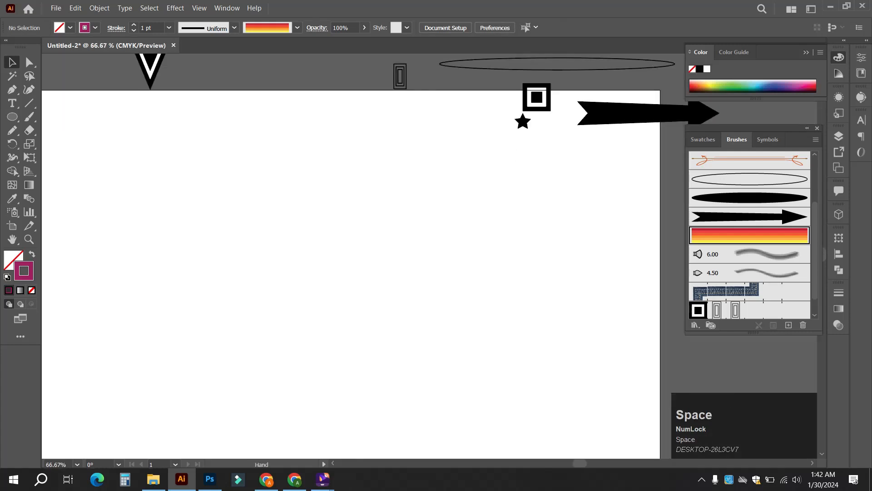
drag(350, 255, 470, 219)
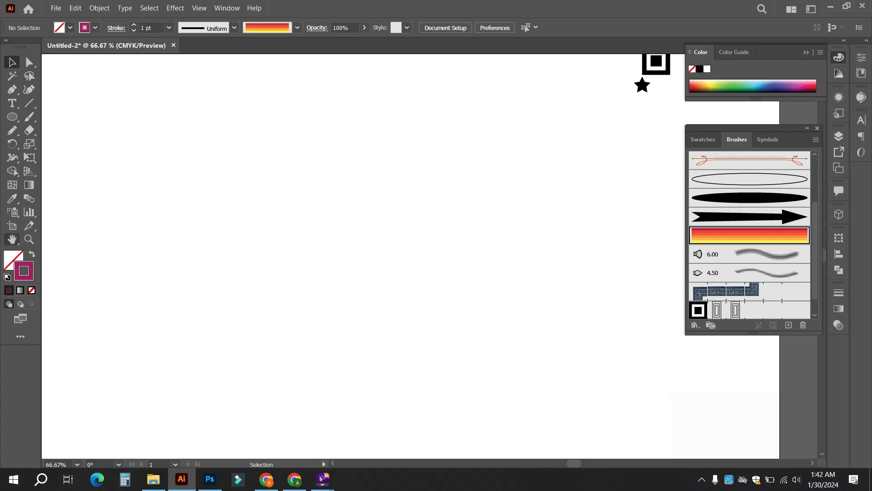
Reset the drawing colors to the defaults and set them to a black fill with no stroke
click(6, 276)
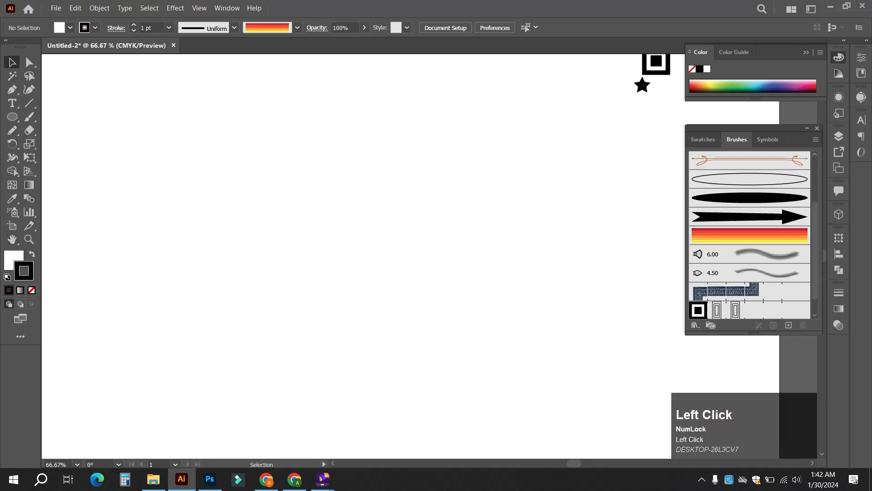
click(13, 259)
click(31, 290)
click(29, 275)
click(13, 116)
click(12, 117)
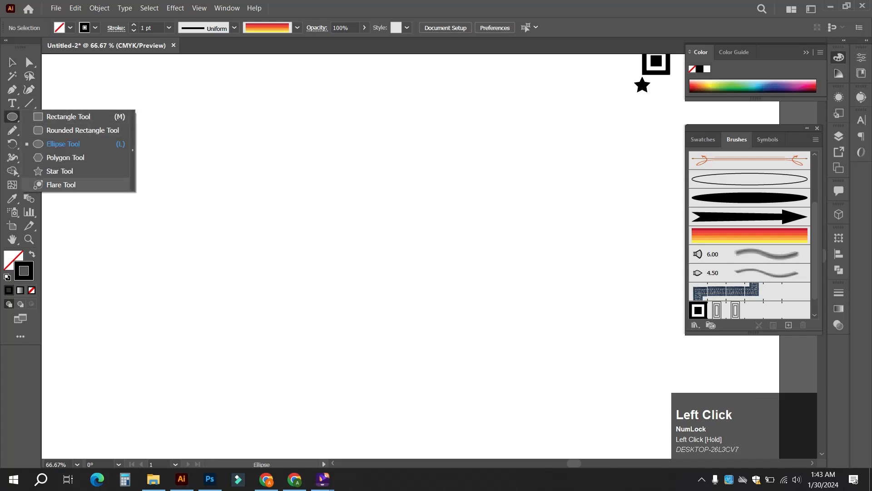
click(32, 254)
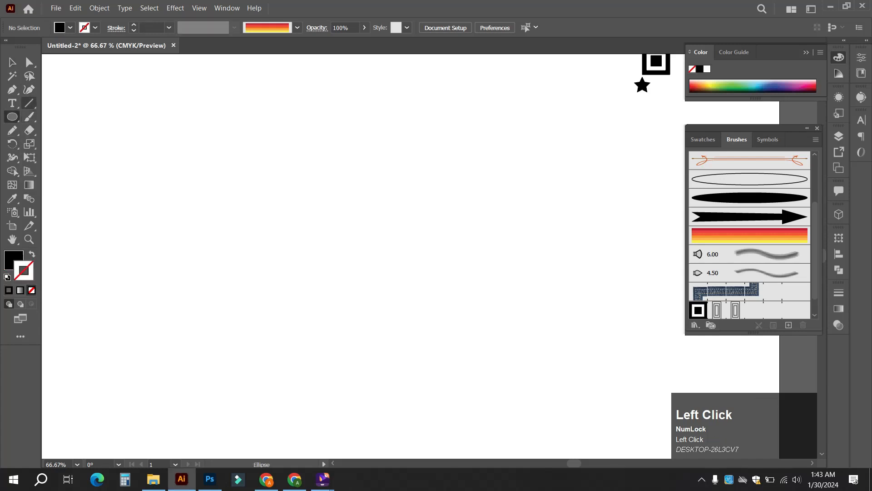
Draw a long, thin black horizontal rectangle across the empty artboard as a stem, leaving it deselected
click(12, 117)
click(68, 117)
drag(200, 145, 445, 157)
scroll(319, 156, up, 2)
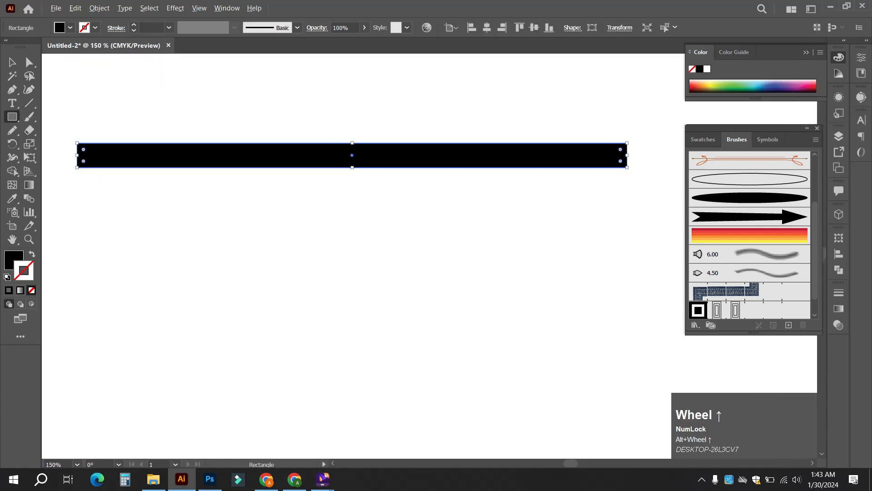
scroll(319, 155, down, 1)
scroll(201, 123, up, 1)
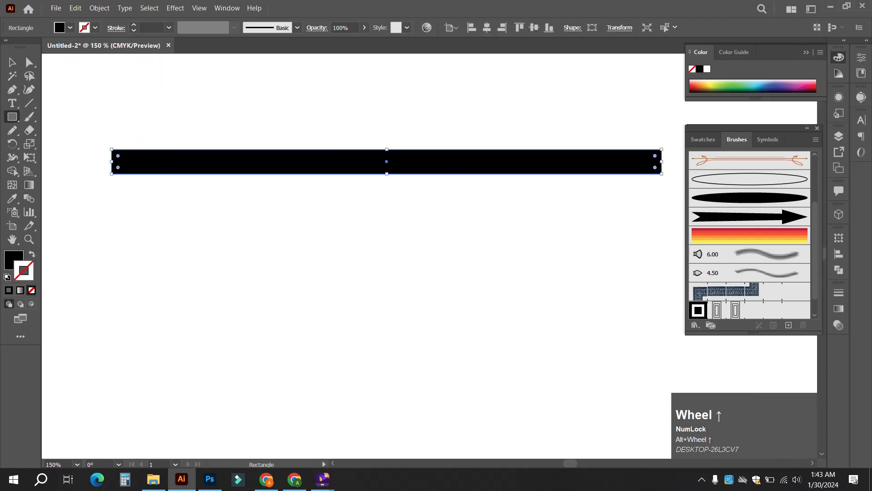
click(12, 62)
click(86, 105)
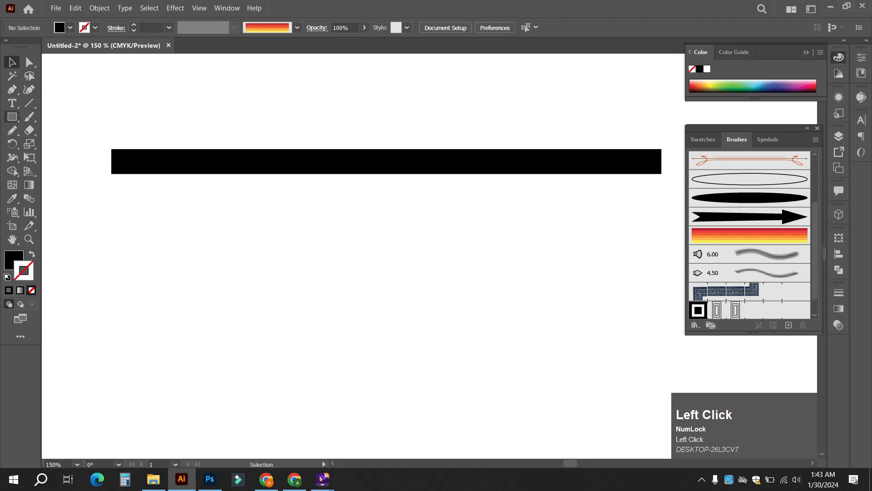
Draw a narrow upright black ellipse about 26 by 63 px below the rectangle's left part
click(12, 116)
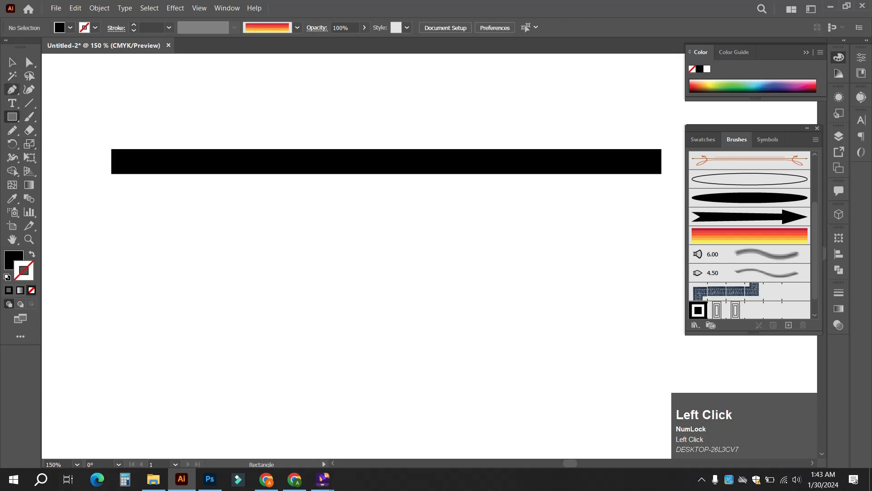
click(13, 89)
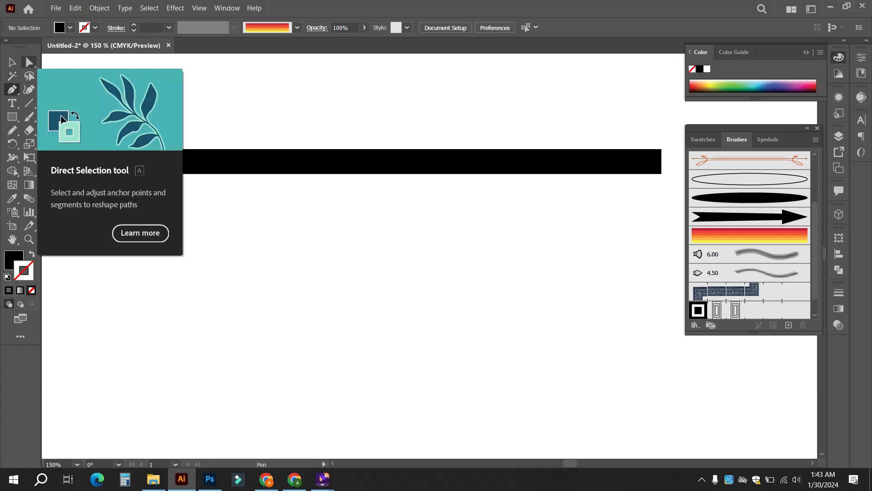
click(12, 116)
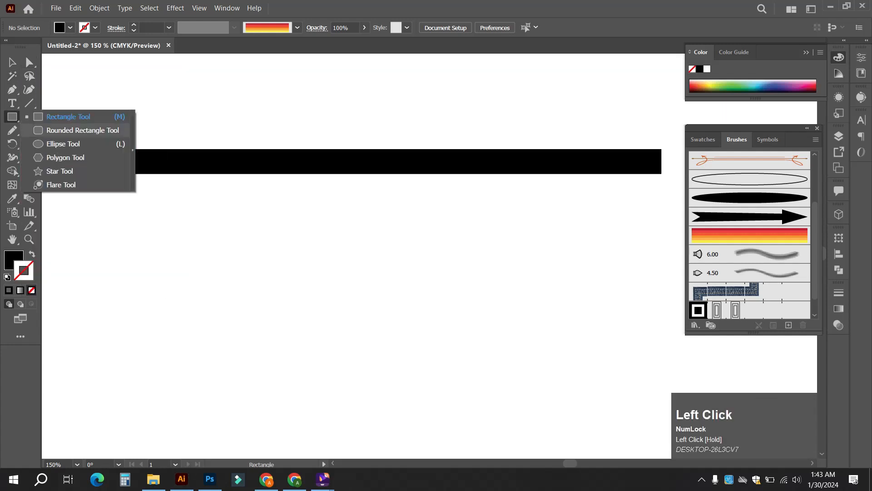
drag(59, 171, 63, 144)
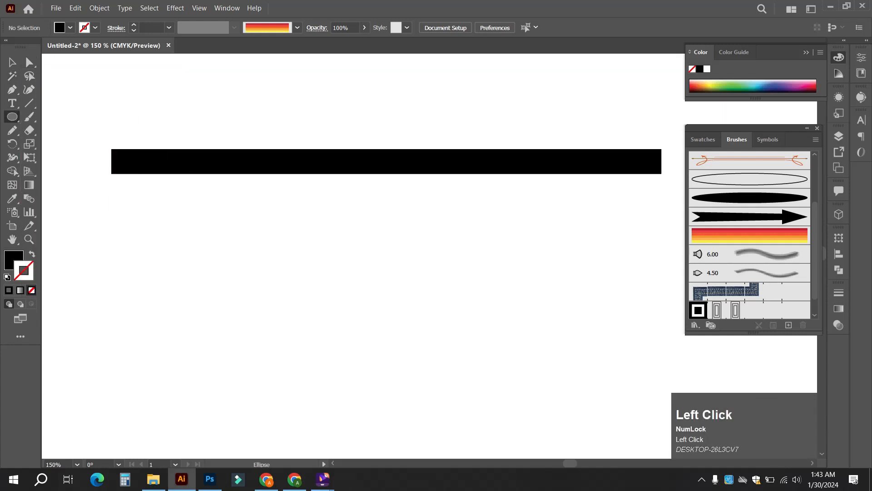
drag(171, 199, 206, 284)
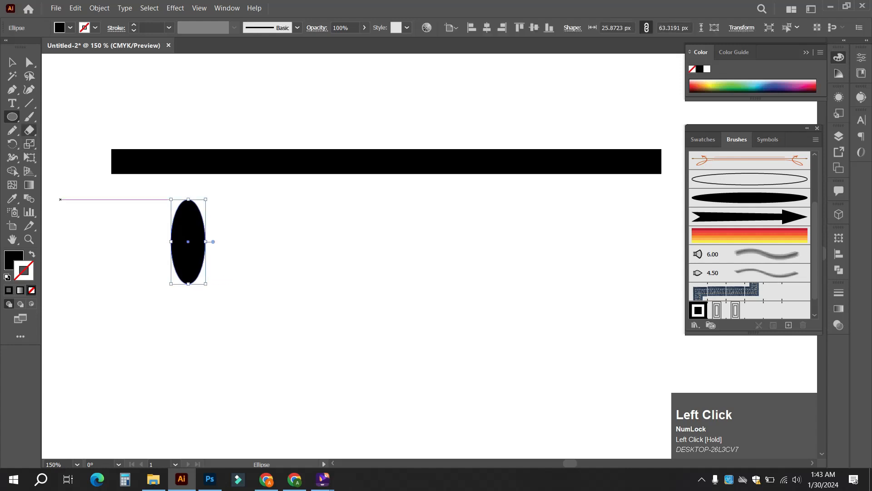
Convert the ellipse's top anchor point to a corner so it forms a pointed leaf shape
click(13, 62)
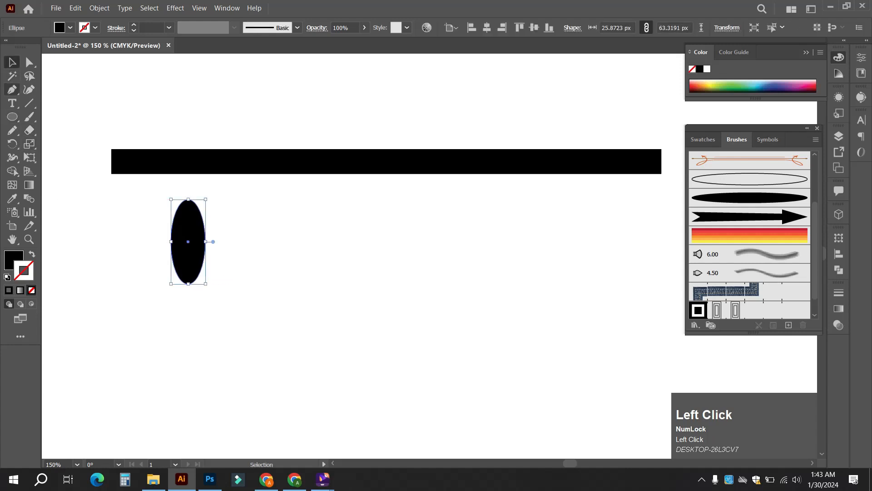
drag(13, 89, 45, 131)
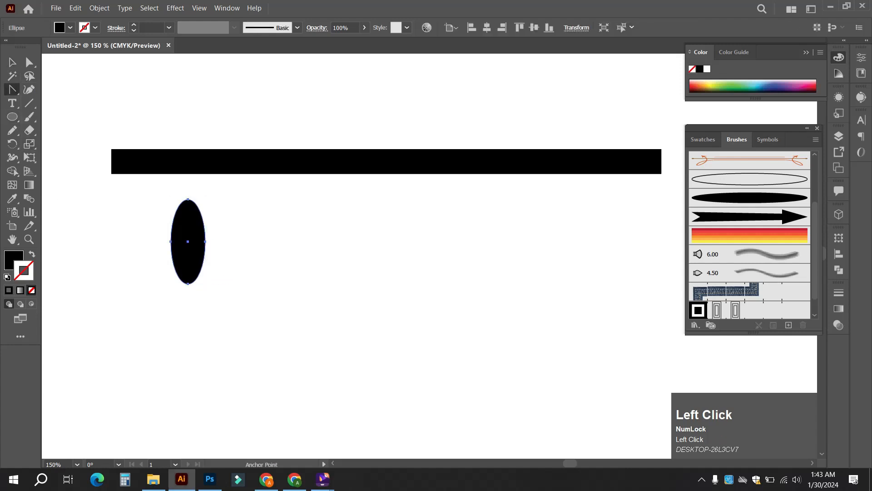
click(188, 199)
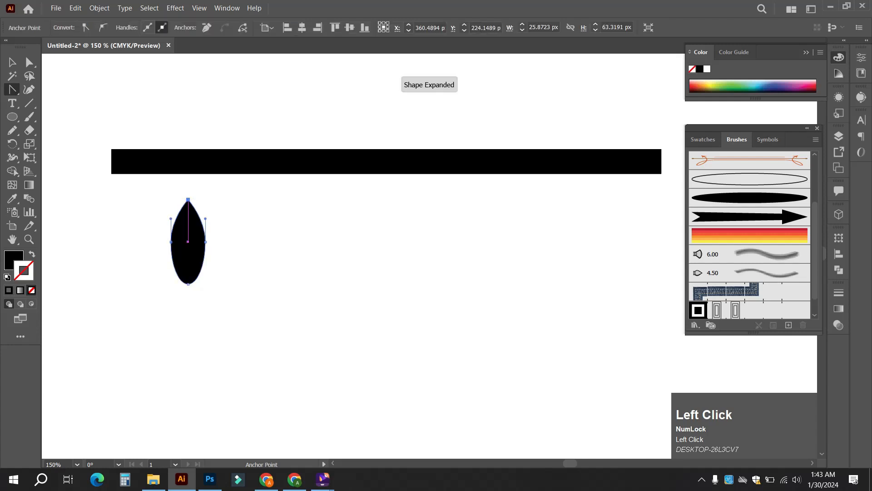
click(12, 62)
click(237, 227)
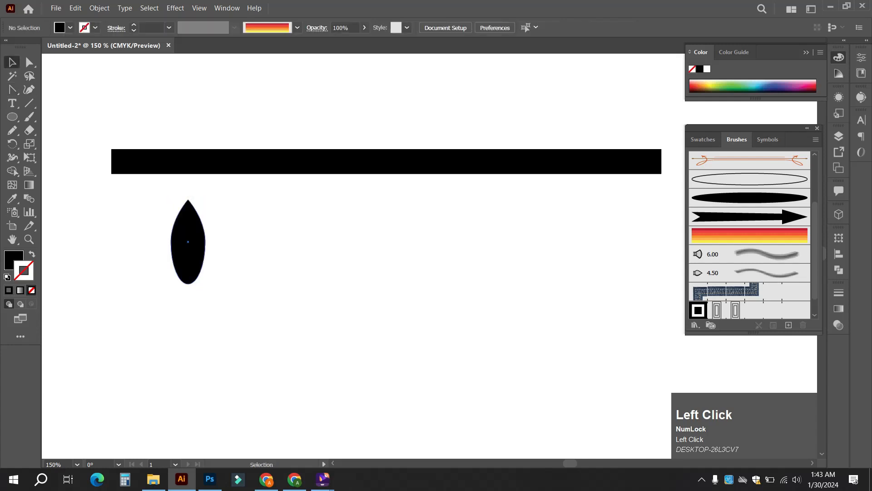
Rotate the leaf so it leans to the right and set its base on the stem's upper edge near the left end
click(188, 237)
mouse_move(188, 199)
mouse_down()
mouse_move(188, 217)
mouse_move(188, 196)
mouse_up()
click(227, 232)
click(188, 250)
click(227, 231)
drag(201, 233, 214, 284)
drag(221, 243, 270, 242)
drag(205, 288, 179, 128)
drag(226, 95, 230, 98)
Duplicate the leaf, rotate the copy to point down and right, and attach it to the stem's lower edge just past the first leaf
drag(189, 125, 180, 242)
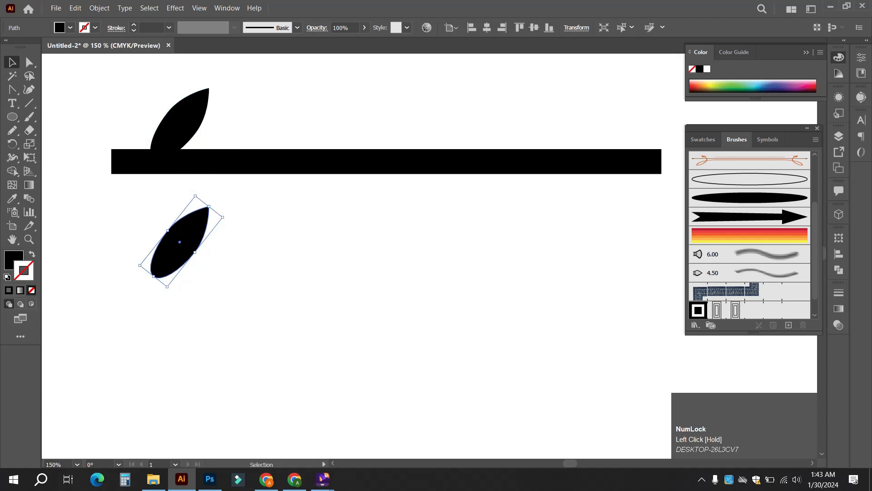
drag(226, 218, 228, 331)
drag(194, 233, 245, 185)
drag(280, 215, 292, 210)
click(269, 235)
scroll(144, 300, down, 1)
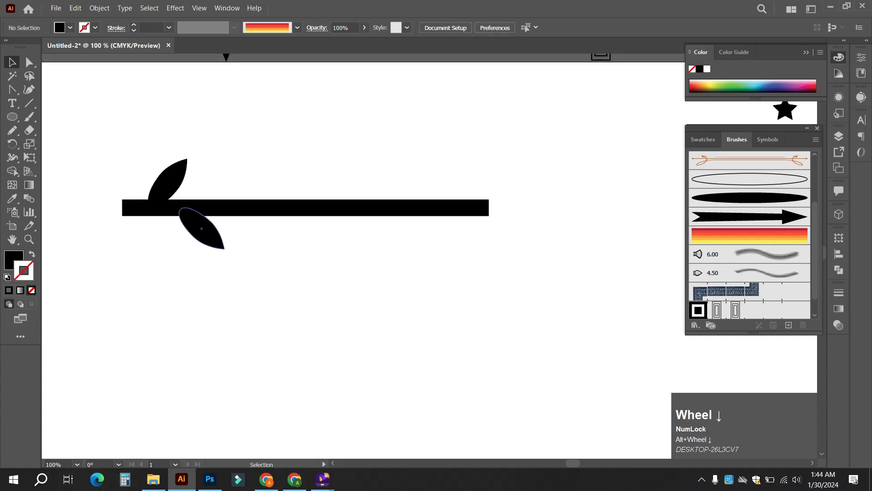
drag(209, 227, 209, 229)
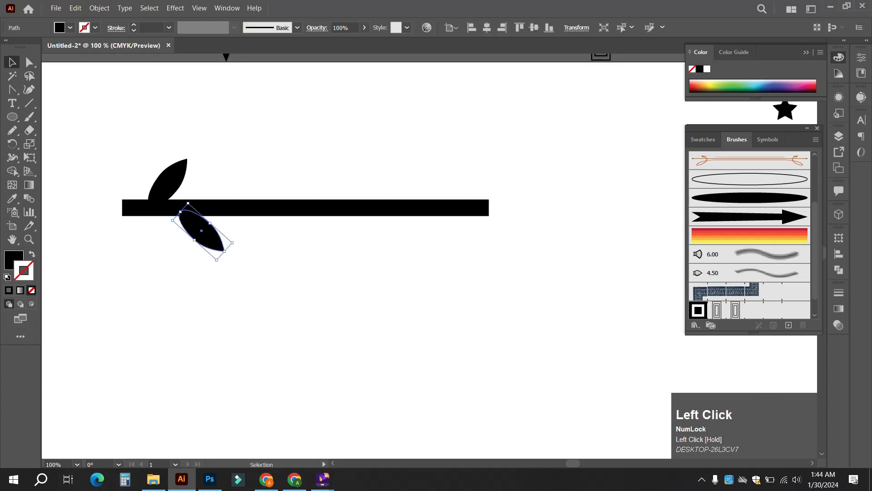
Duplicate the pair of leaves further along the stem and shorten the stem's right end to just past the copies
shift+click(167, 183)
drag(181, 169, 280, 169)
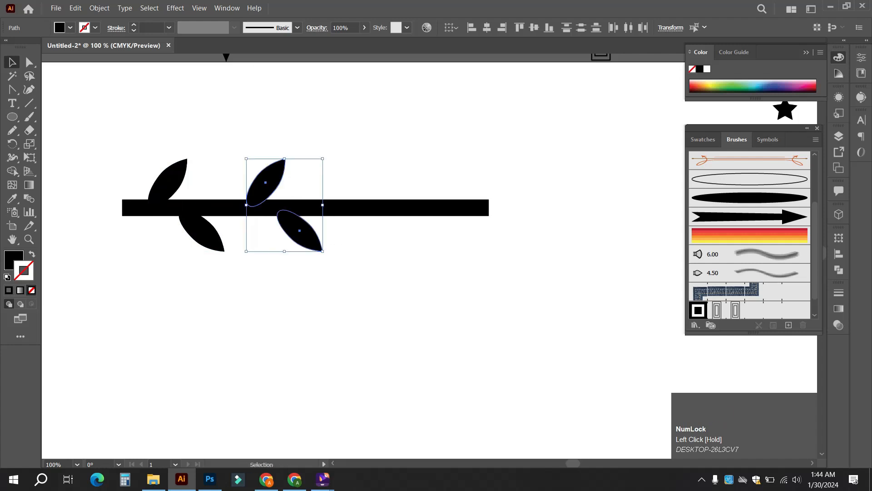
click(252, 234)
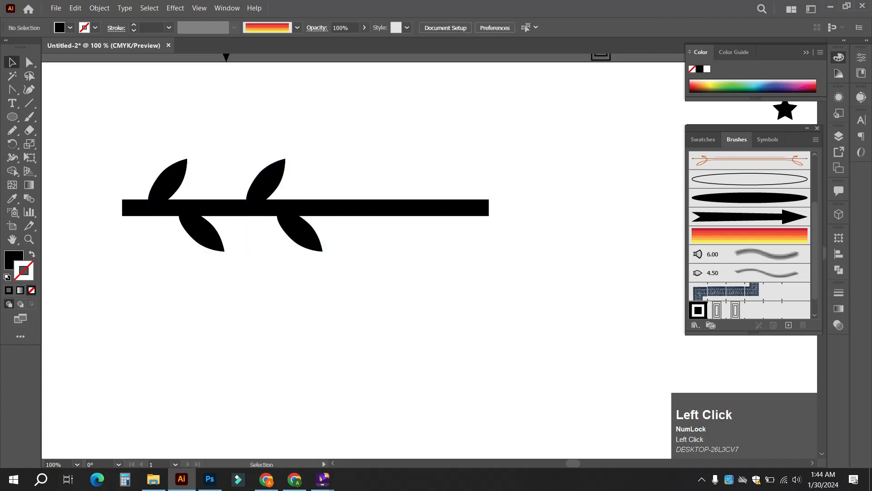
click(302, 207)
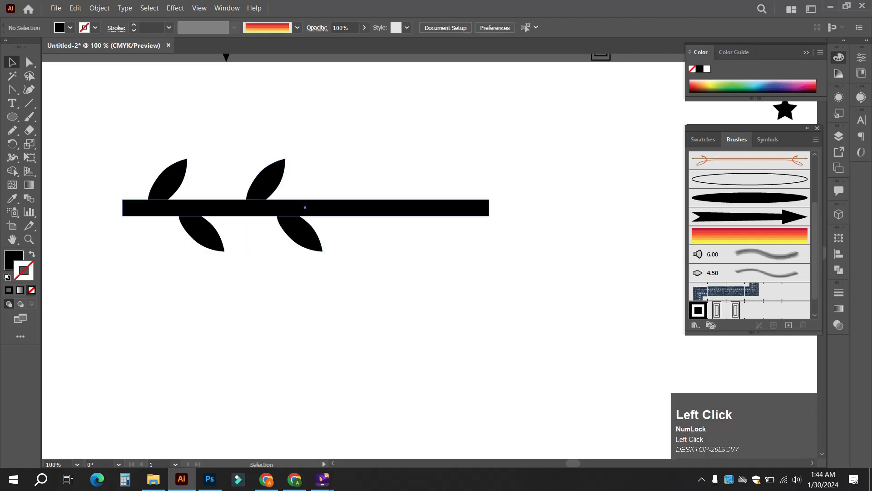
drag(489, 208, 341, 206)
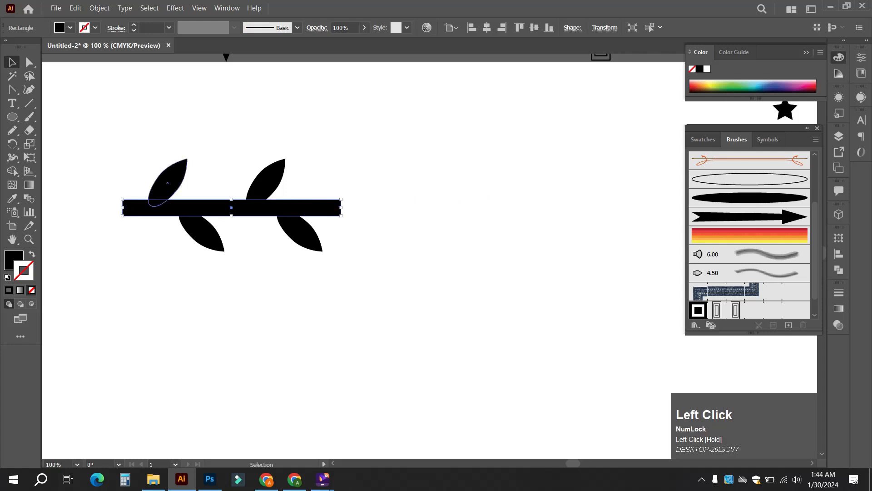
Place a copy of the leafy stem end to end with the original to check the leaf spacing, and delete the copy
drag(97, 118, 343, 278)
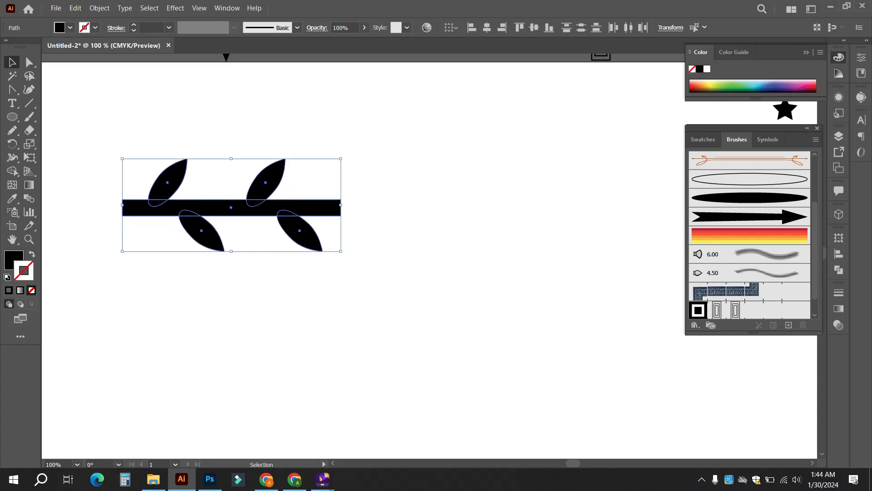
shift+click(213, 207)
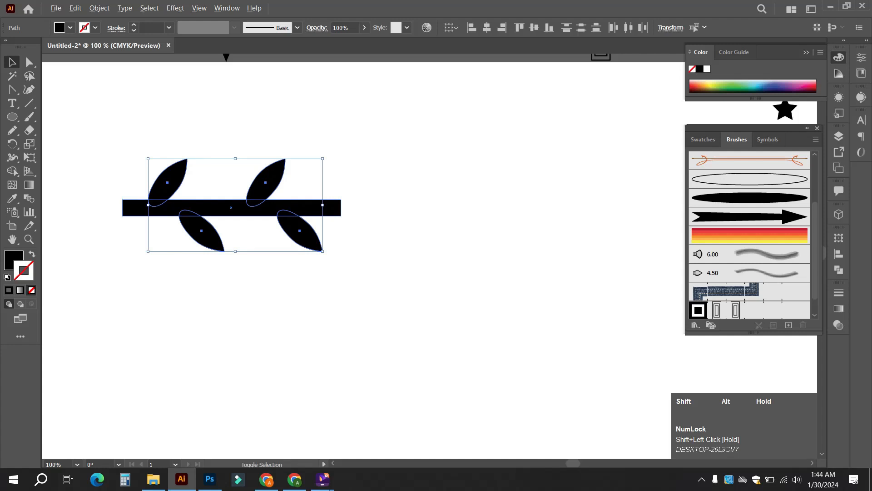
drag(357, 267, 119, 133)
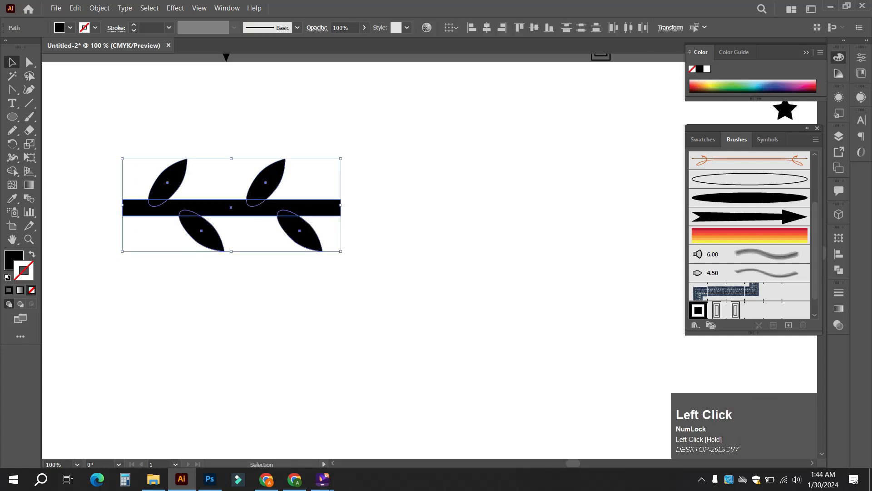
drag(159, 208, 373, 210)
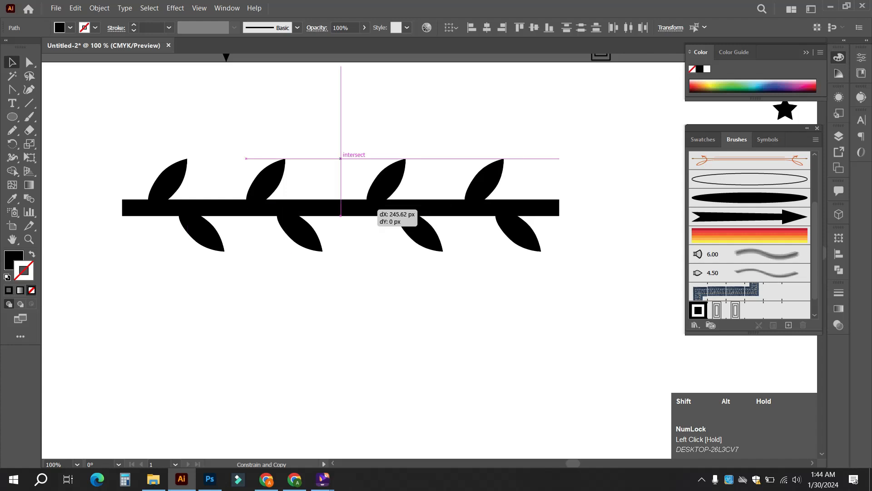
drag(373, 210, 373, 210)
click(377, 291)
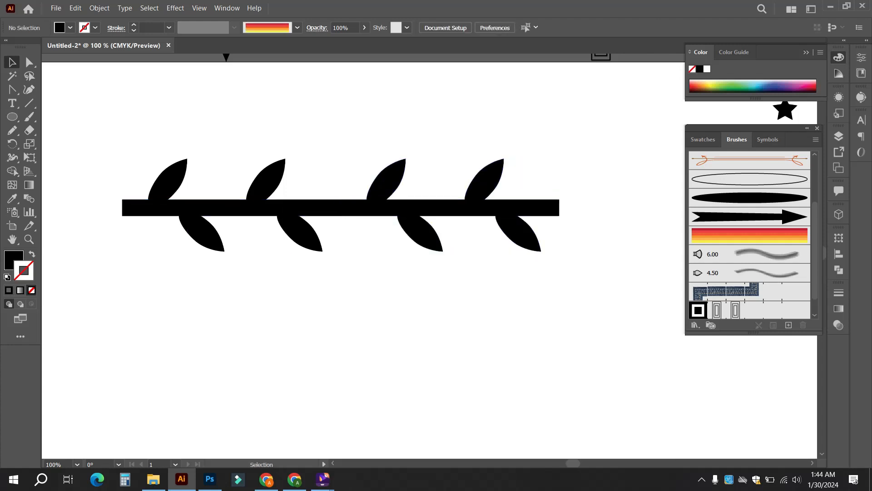
drag(547, 288, 358, 132)
key(Delete)
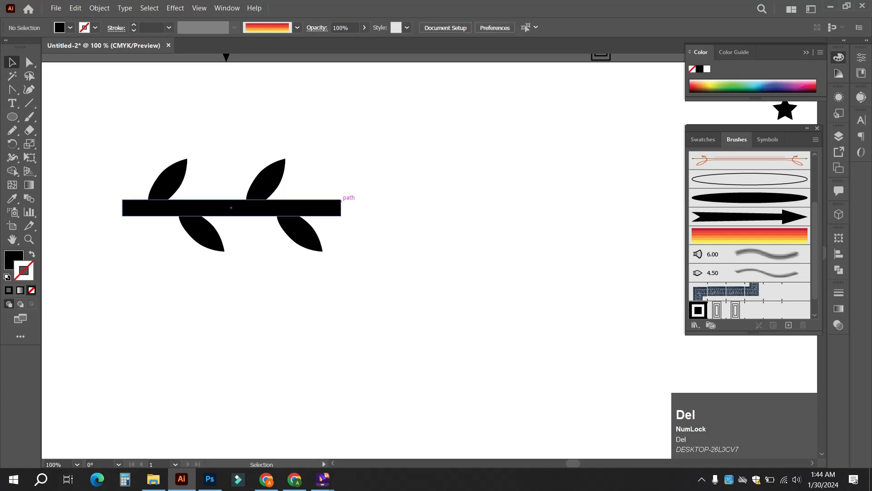
Shorten the stem's right end slightly, keeping it just past the tip of the last lower leaf
click(319, 208)
drag(341, 207, 335, 207)
click(367, 212)
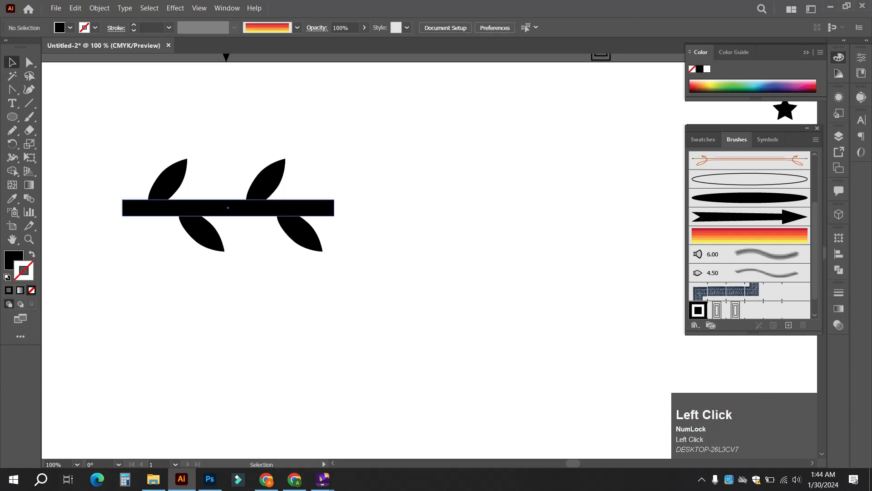
Try shortening the stem to inside the last lower leaf's tip, and extend its right end back past the tip
click(228, 208)
drag(334, 208, 318, 207)
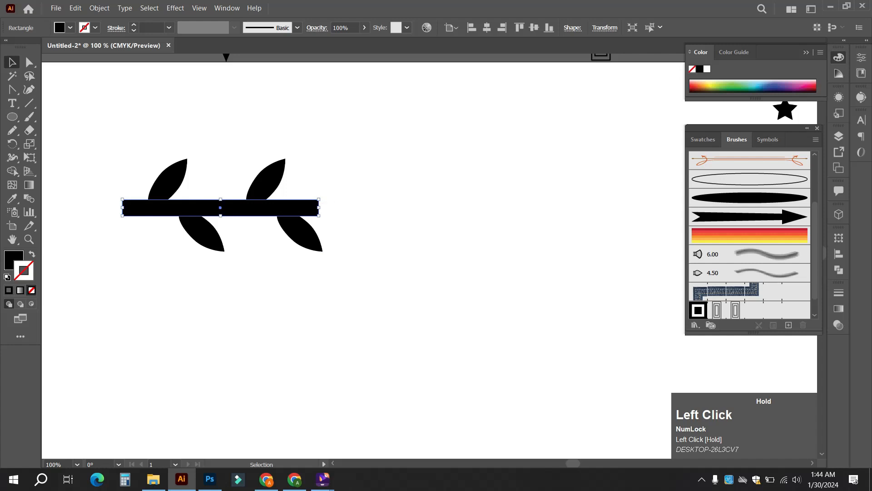
click(355, 220)
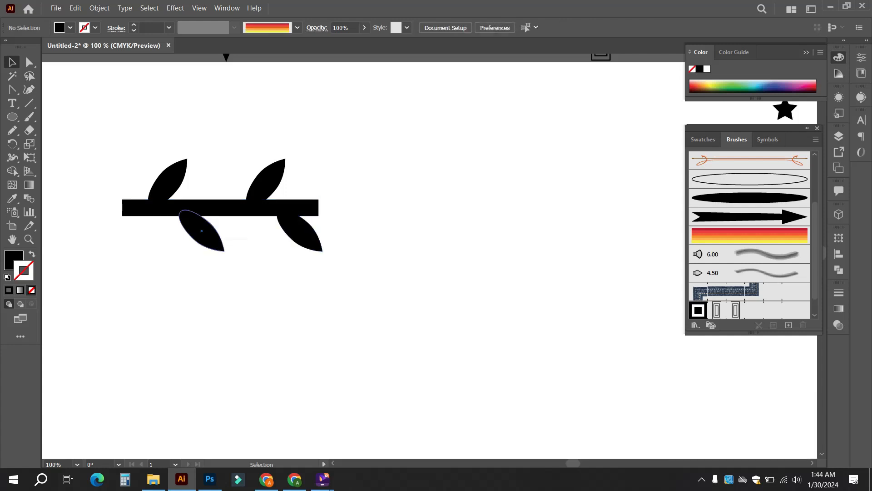
click(316, 240)
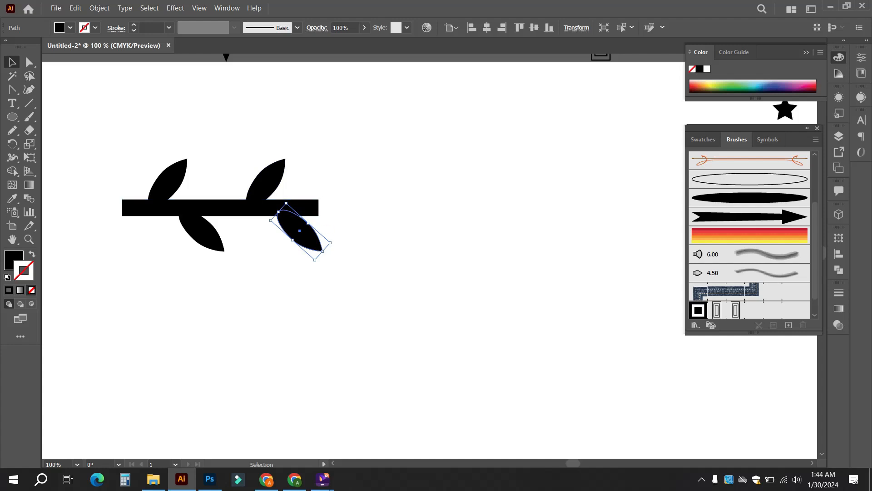
click(220, 208)
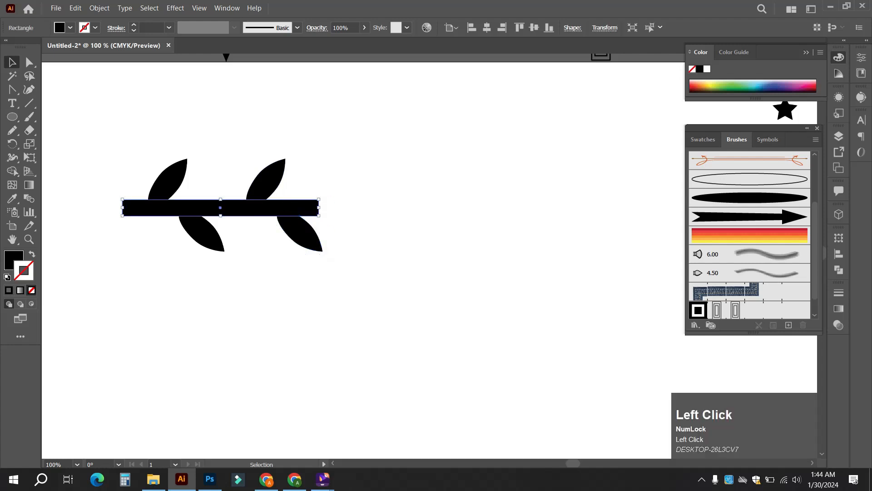
drag(318, 208, 334, 207)
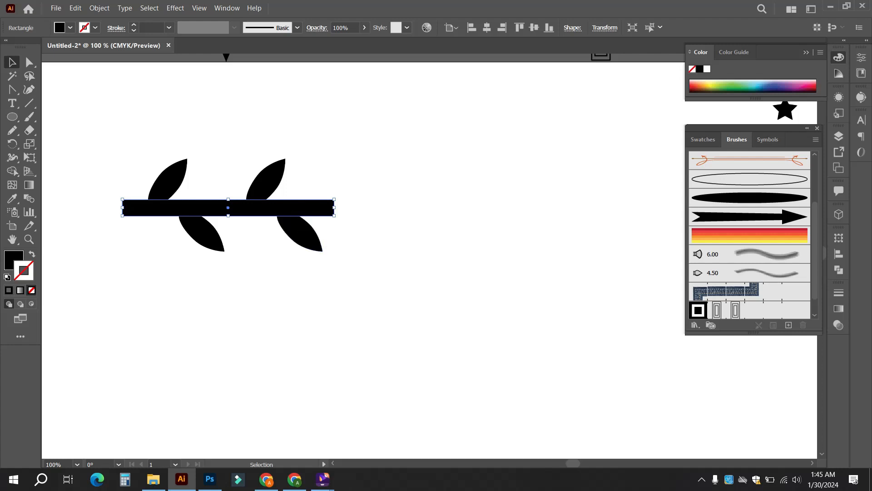
Scale the whole leafy stem down proportionally and make it a new Pattern Brush with the default options
drag(367, 294, 83, 124)
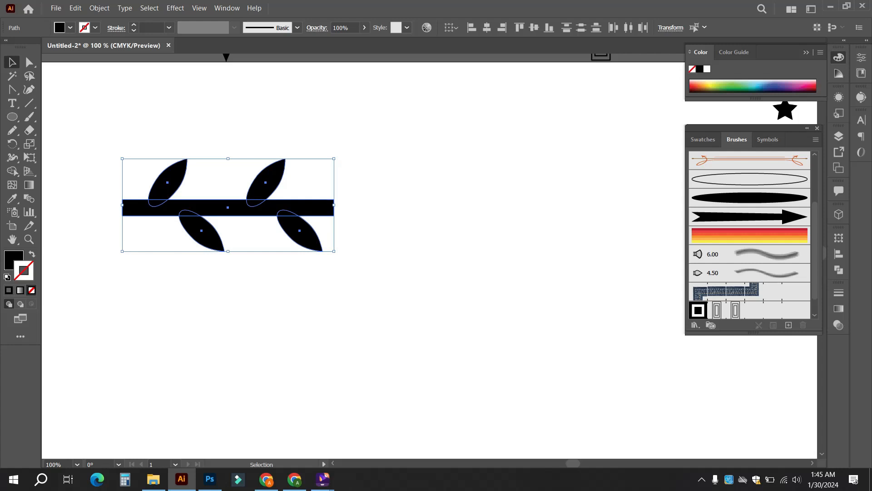
drag(334, 251, 253, 216)
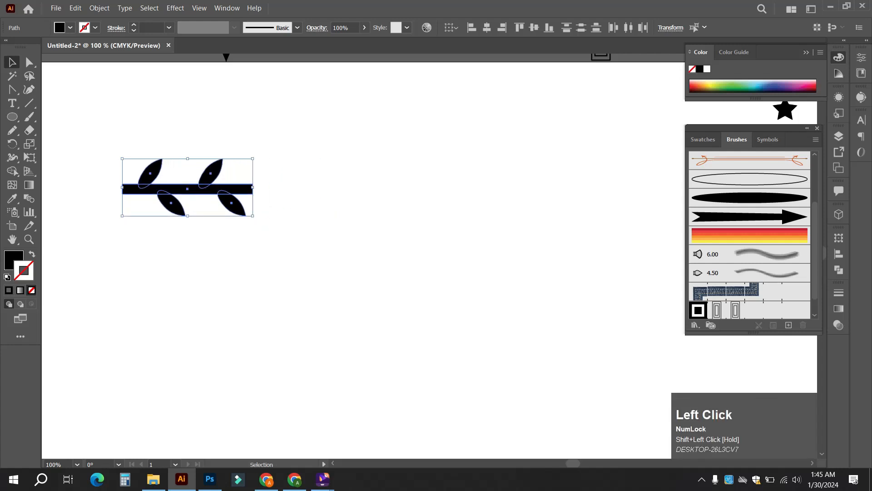
mouse_move(210, 186)
mouse_down()
mouse_move(190, 118)
mouse_move(166, 102)
mouse_move(180, 139)
mouse_move(696, 224)
mouse_up()
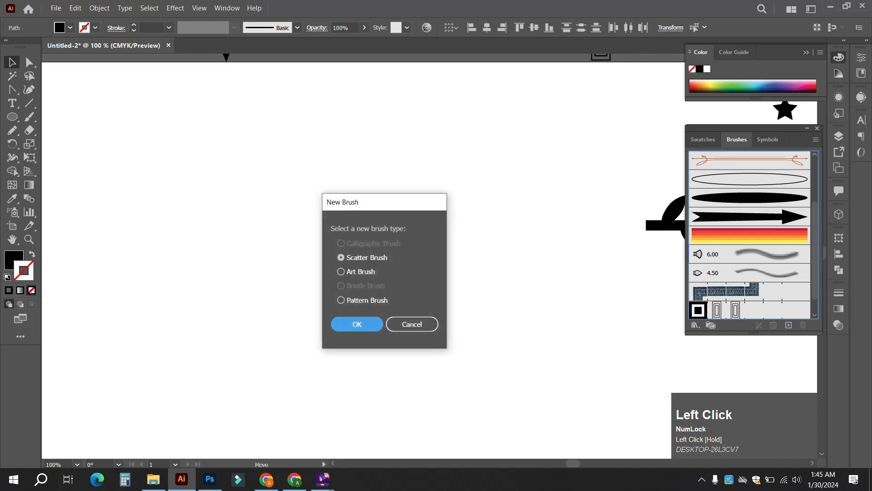
click(340, 300)
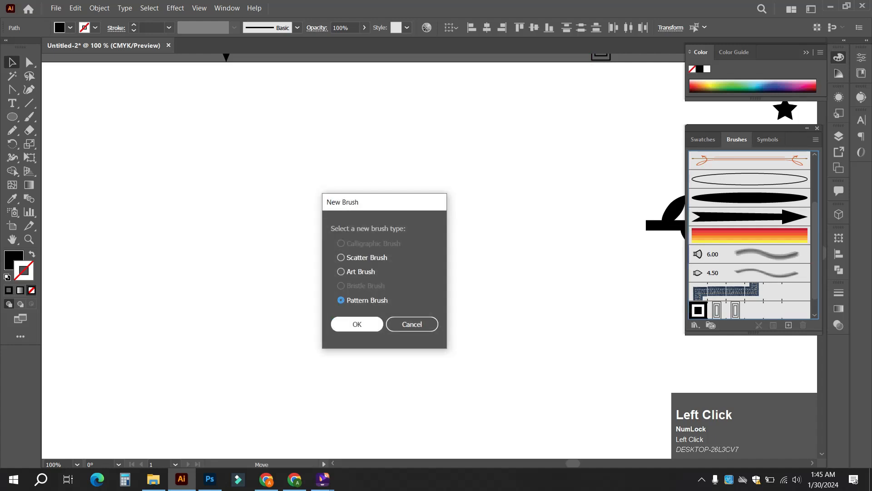
click(357, 324)
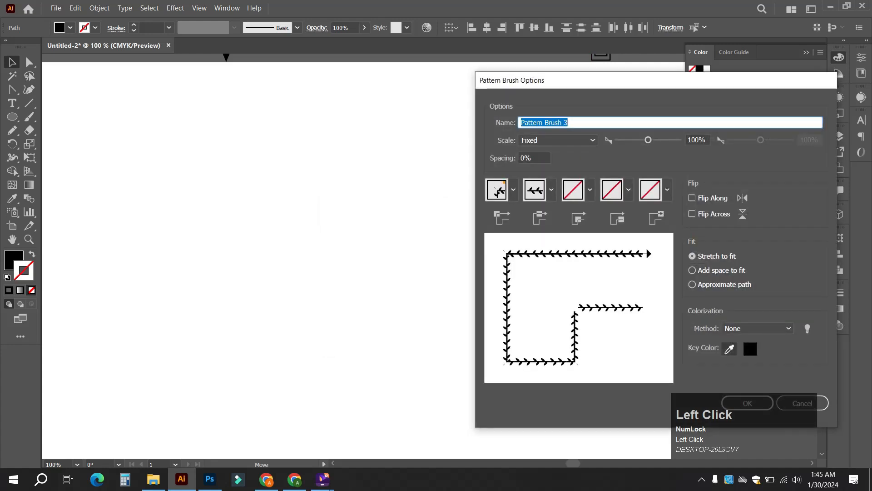
click(748, 403)
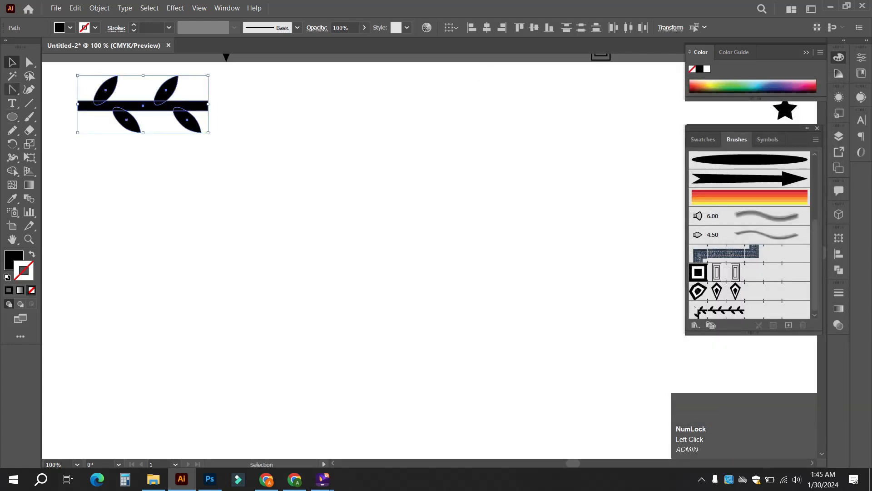
Paint several curved test strokes across the artboard with the Paintbrush and the new leafy stem pattern brush
click(29, 117)
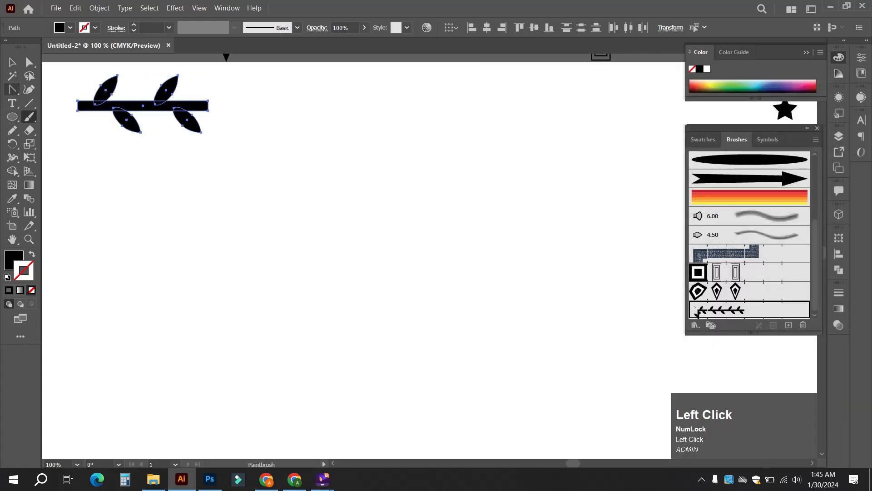
click(12, 62)
click(83, 91)
click(29, 117)
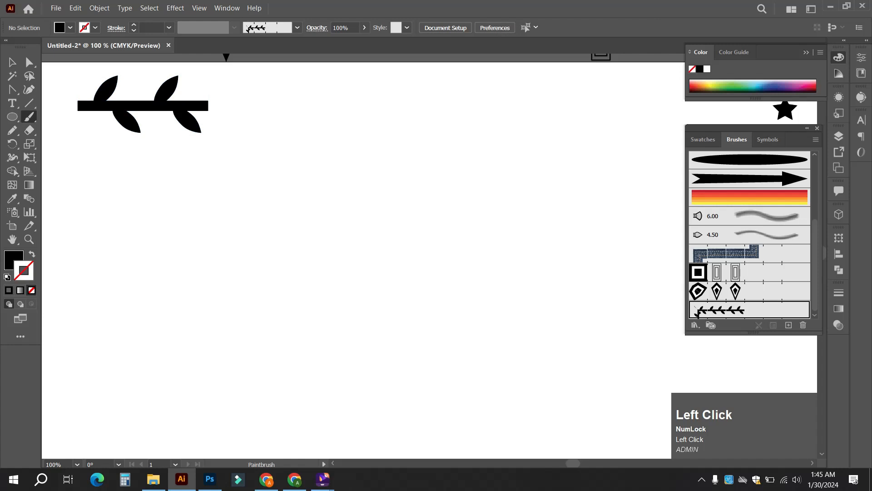
drag(245, 161, 475, 328)
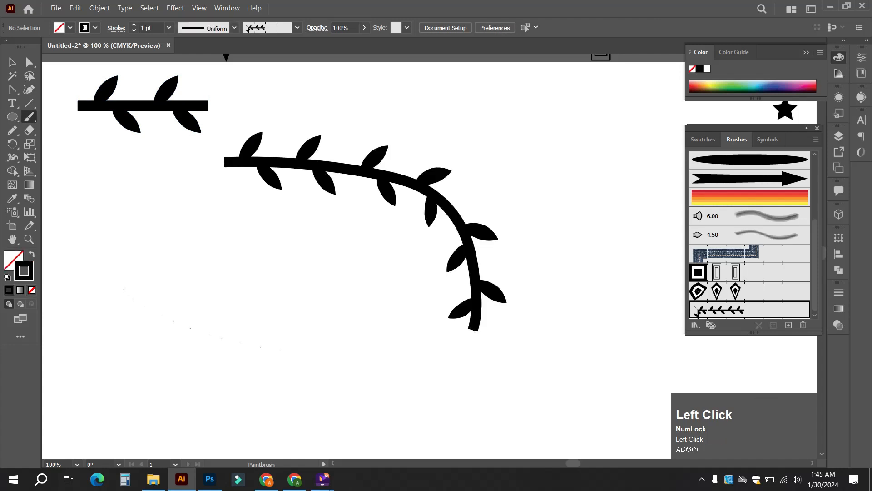
drag(120, 290, 351, 348)
drag(522, 389, 535, 151)
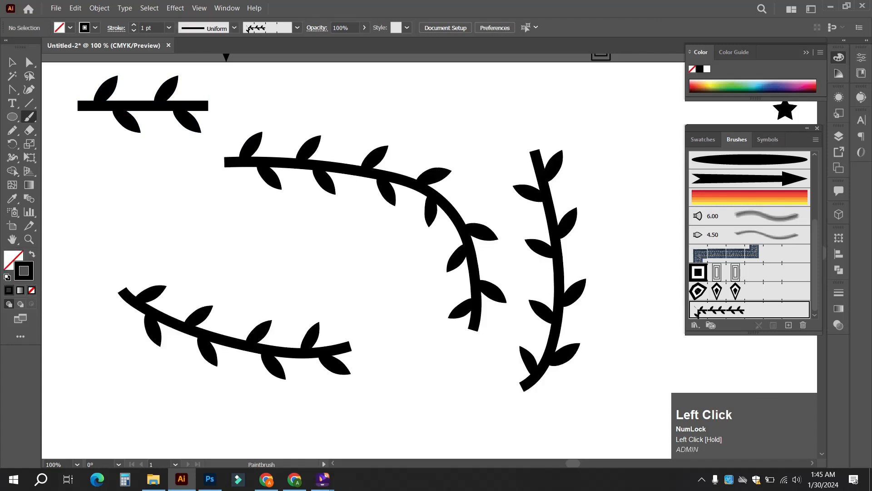
drag(622, 350, 598, 150)
scroll(400, 195, down, 2)
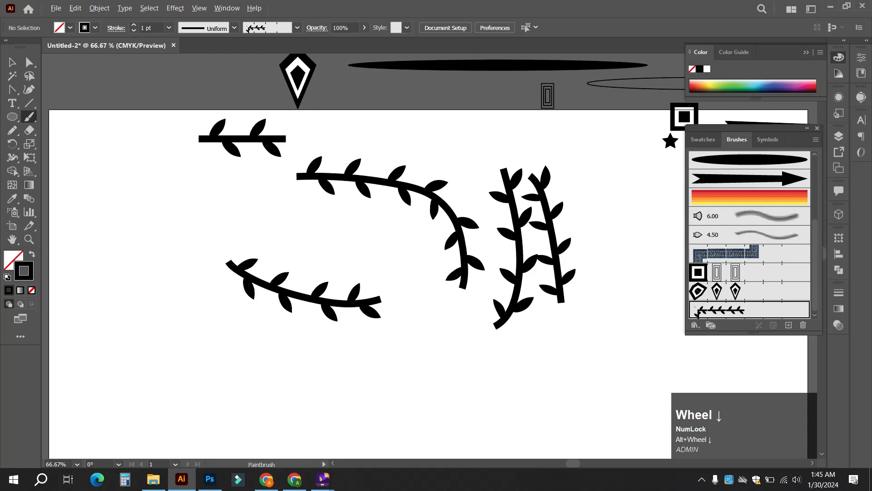
scroll(400, 195, down, 1)
drag(408, 255, 362, 252)
drag(179, 398, 114, 184)
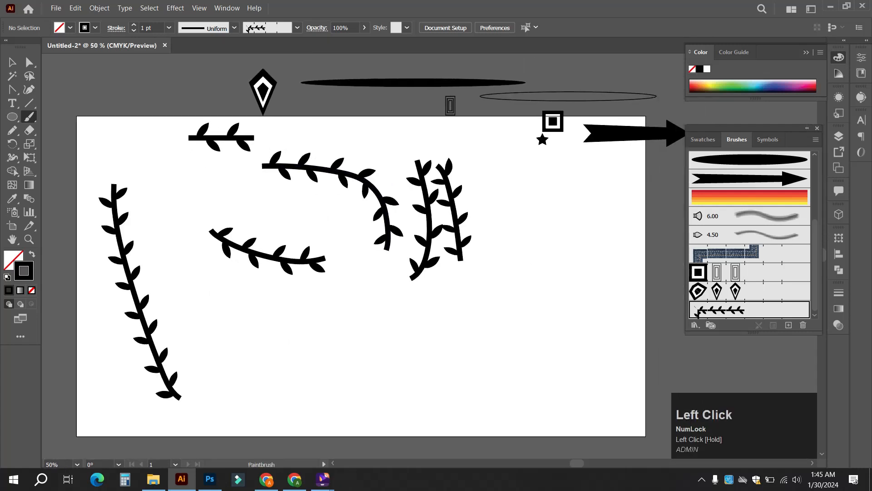
drag(268, 399, 529, 213)
drag(484, 412, 593, 213)
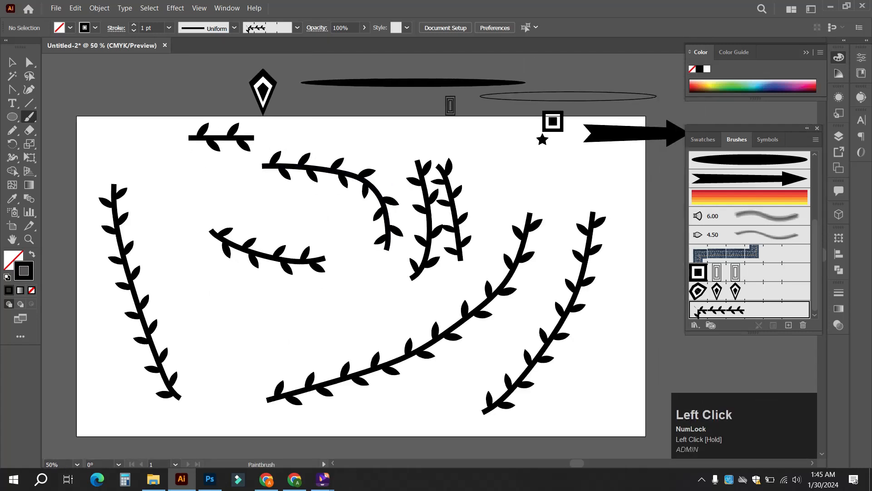
Undo all the test strokes painted with the leafy stem brush and return to the Selection tool
key(ctrl+z)
key(ctrl+z)
key(ctrl+z)
key(ctrl+z)
key(ctrl+z)
key(ctrl+z)
key(ctrl+z)
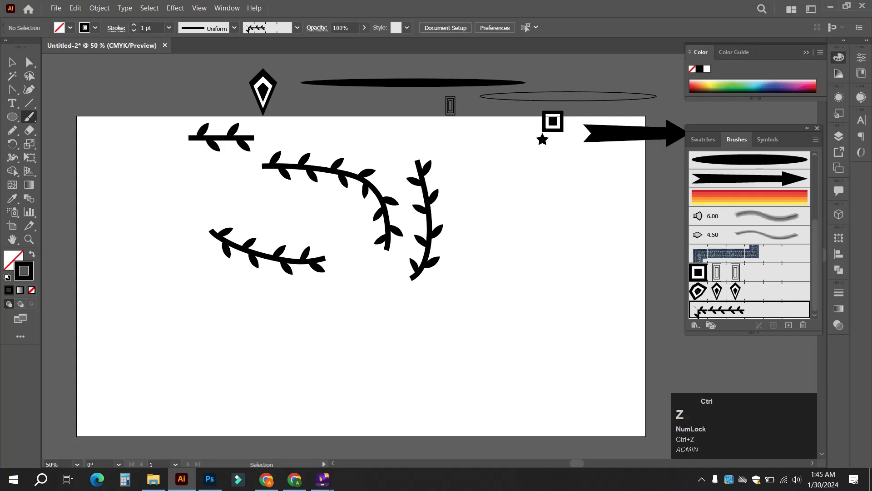
key(ctrl+z)
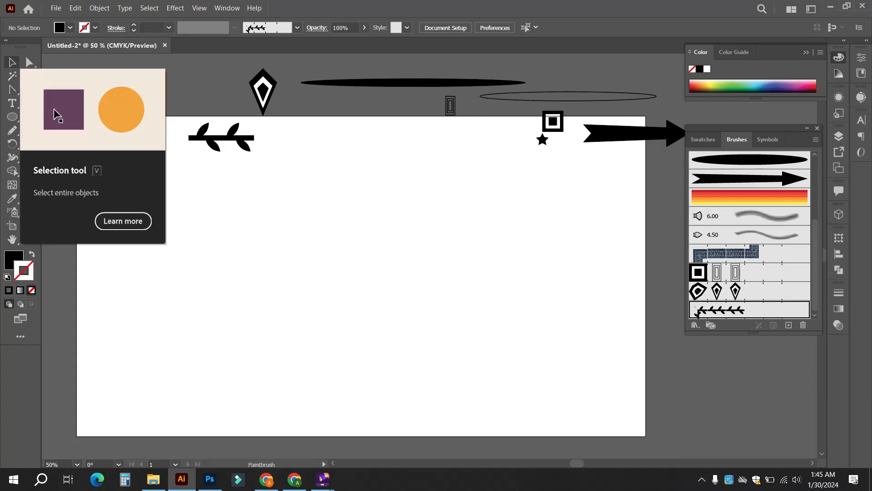
click(13, 62)
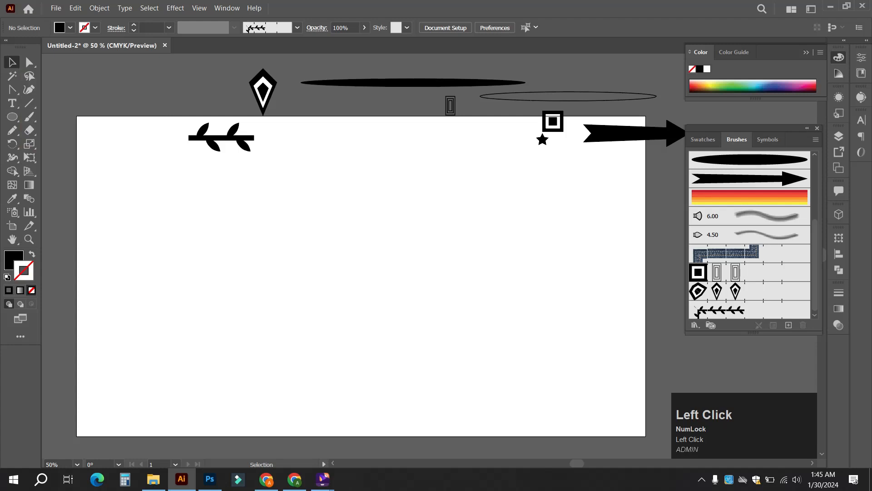